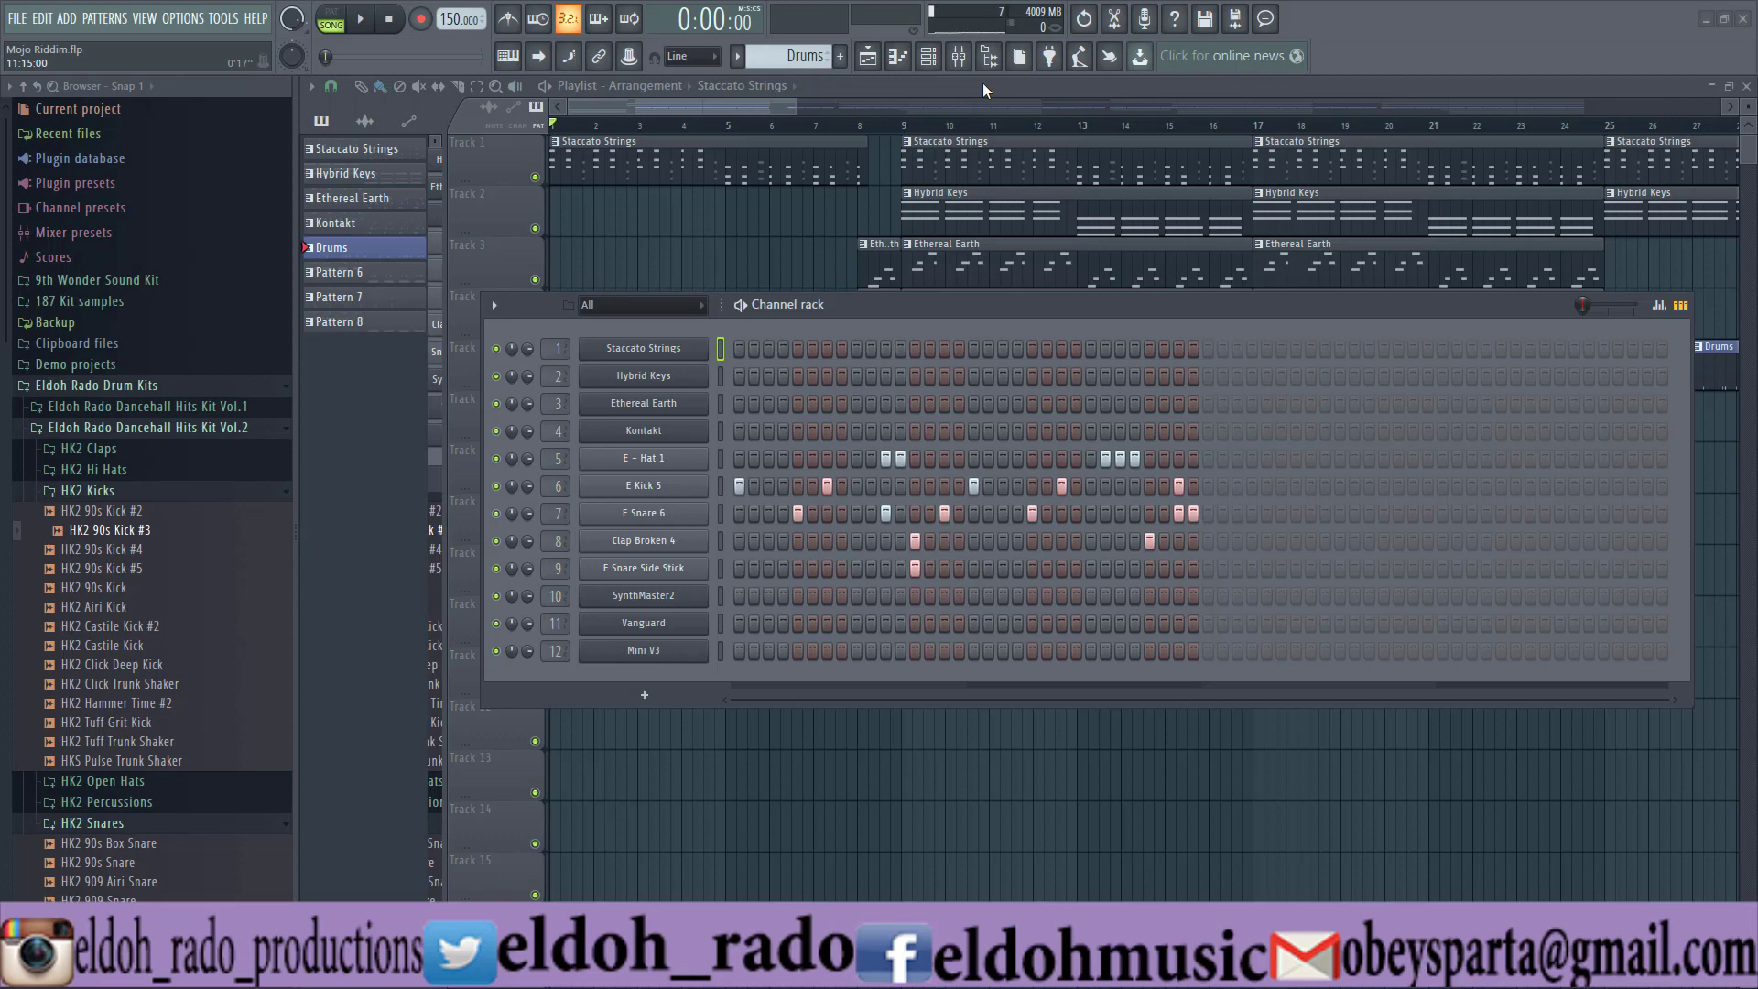
Open the mixer and reset the volumes of Mini V3, Vanguard, SynthMaster2, Kontakt, Ethereal Earth and Hybrid Keys to default
{"action": "left_click", "coordinate": [959, 56]}
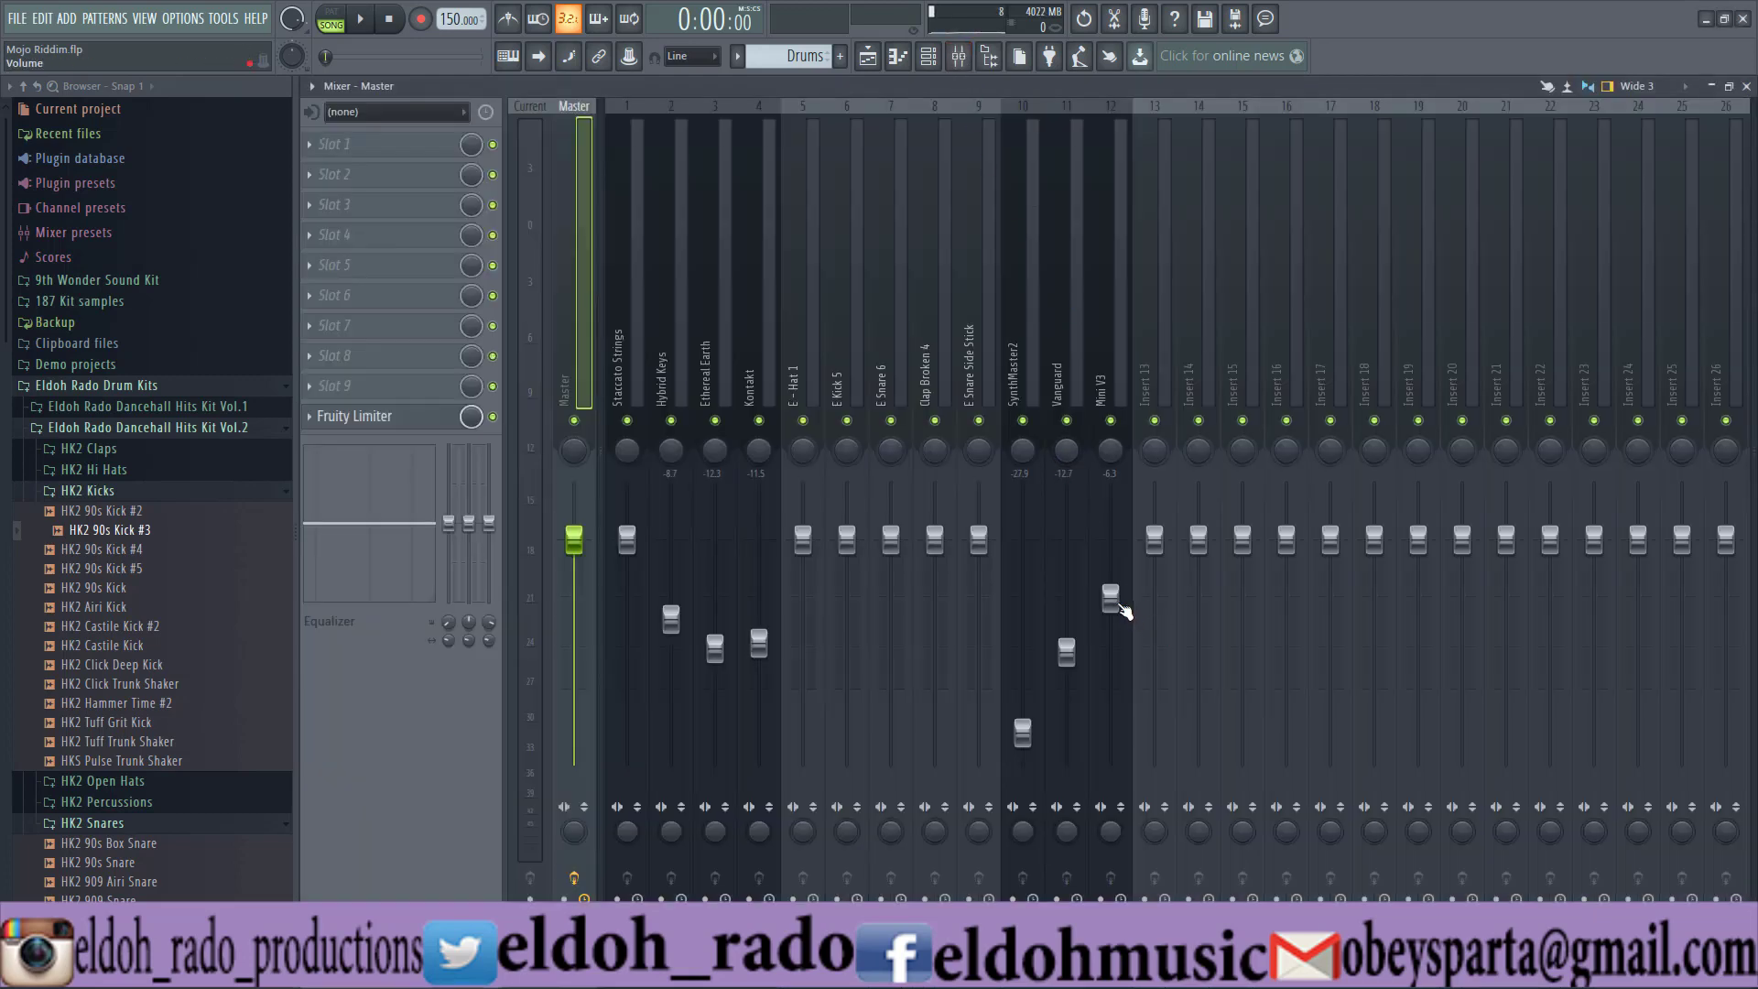
{"action": "left_click", "coordinate": [1110, 598], "text": "alt"}
{"action": "left_click", "coordinate": [1067, 651], "text": "alt"}
{"action": "left_click", "coordinate": [1025, 735], "text": "alt"}
{"action": "left_click", "coordinate": [759, 645], "text": "alt"}
{"action": "left_click", "coordinate": [715, 650], "text": "alt"}
{"action": "left_click", "coordinate": [671, 623], "text": "alt"}
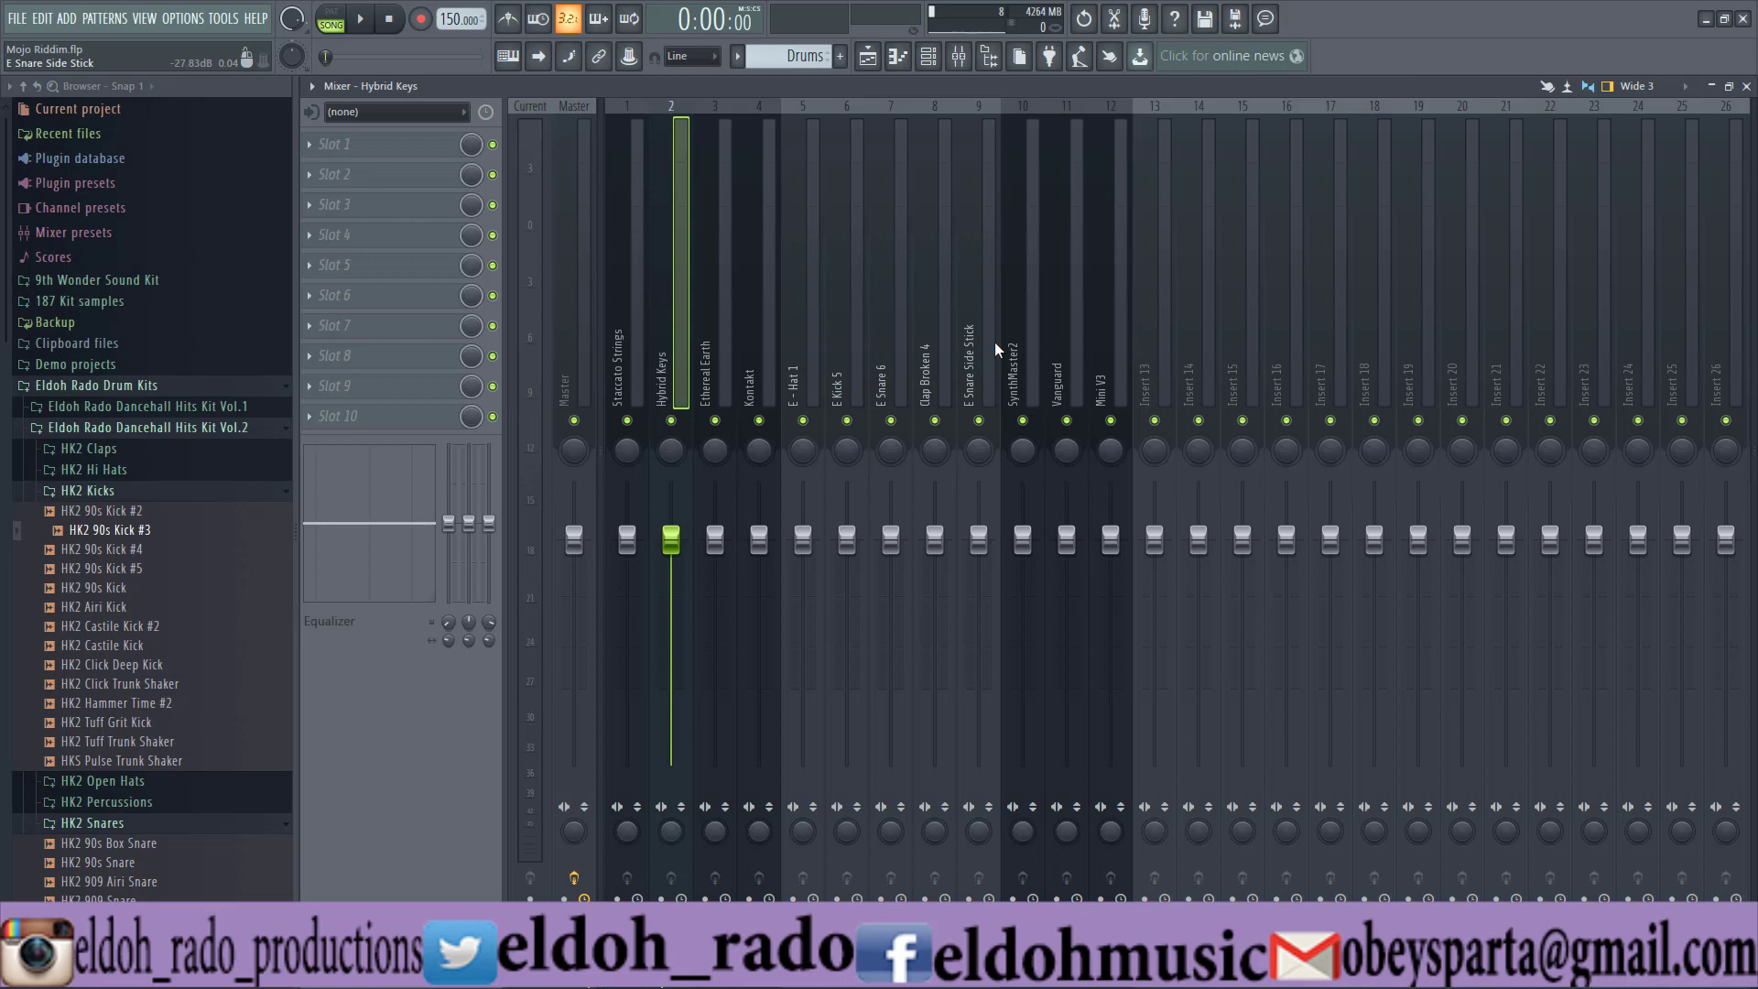
Try lowering the SynthMaster2 track to about -13.5 dB during playback, and return its volume to the default level
{"action": "key", "text": "space"}
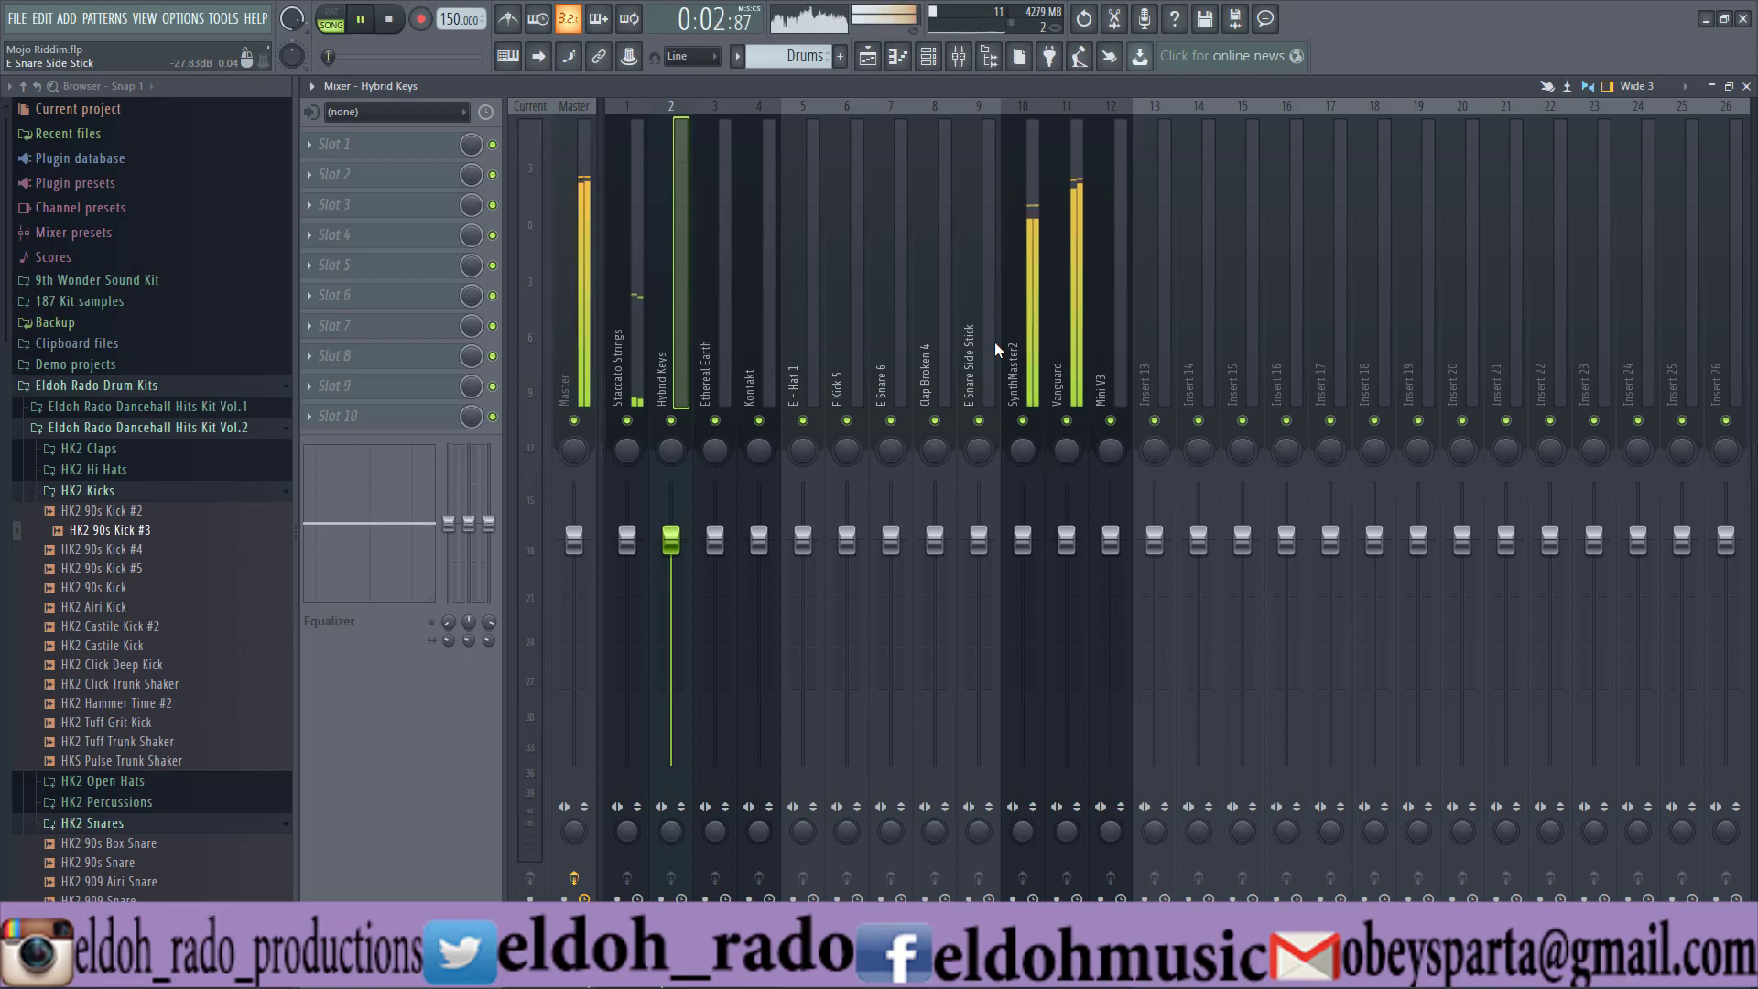
{"action": "left_click_drag", "start_coordinate": [1023, 539], "coordinate": [1023, 657]}
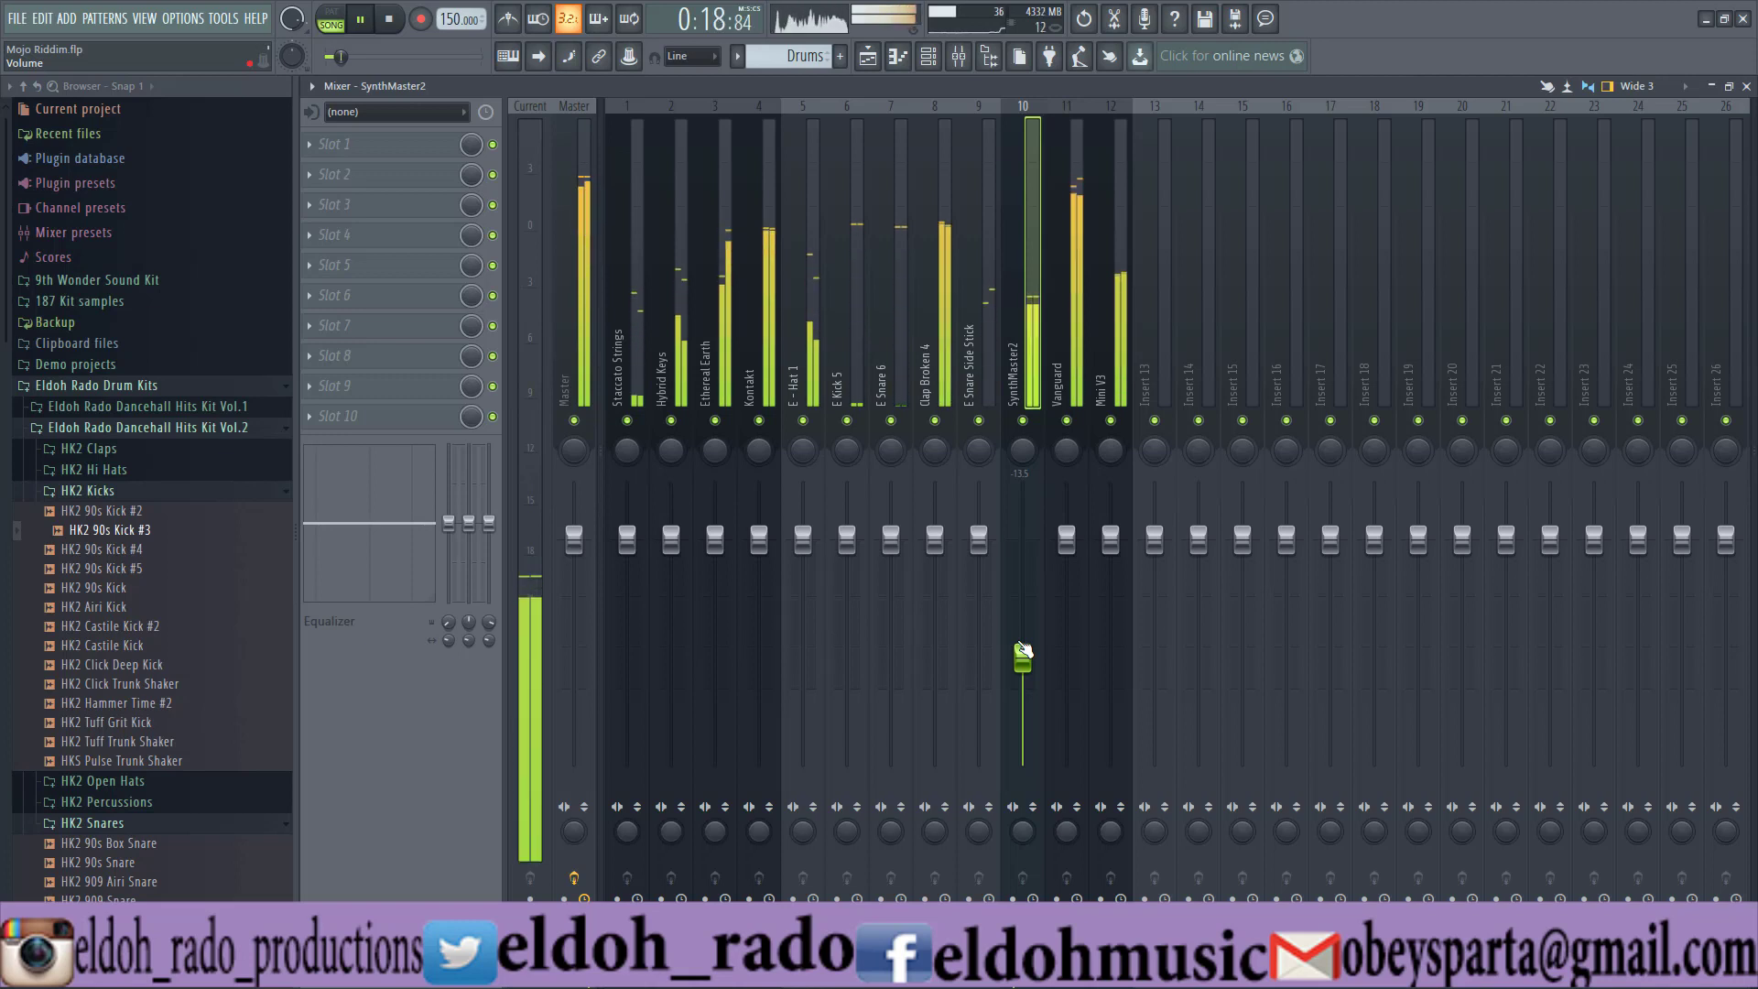
{"action": "key", "text": "space"}
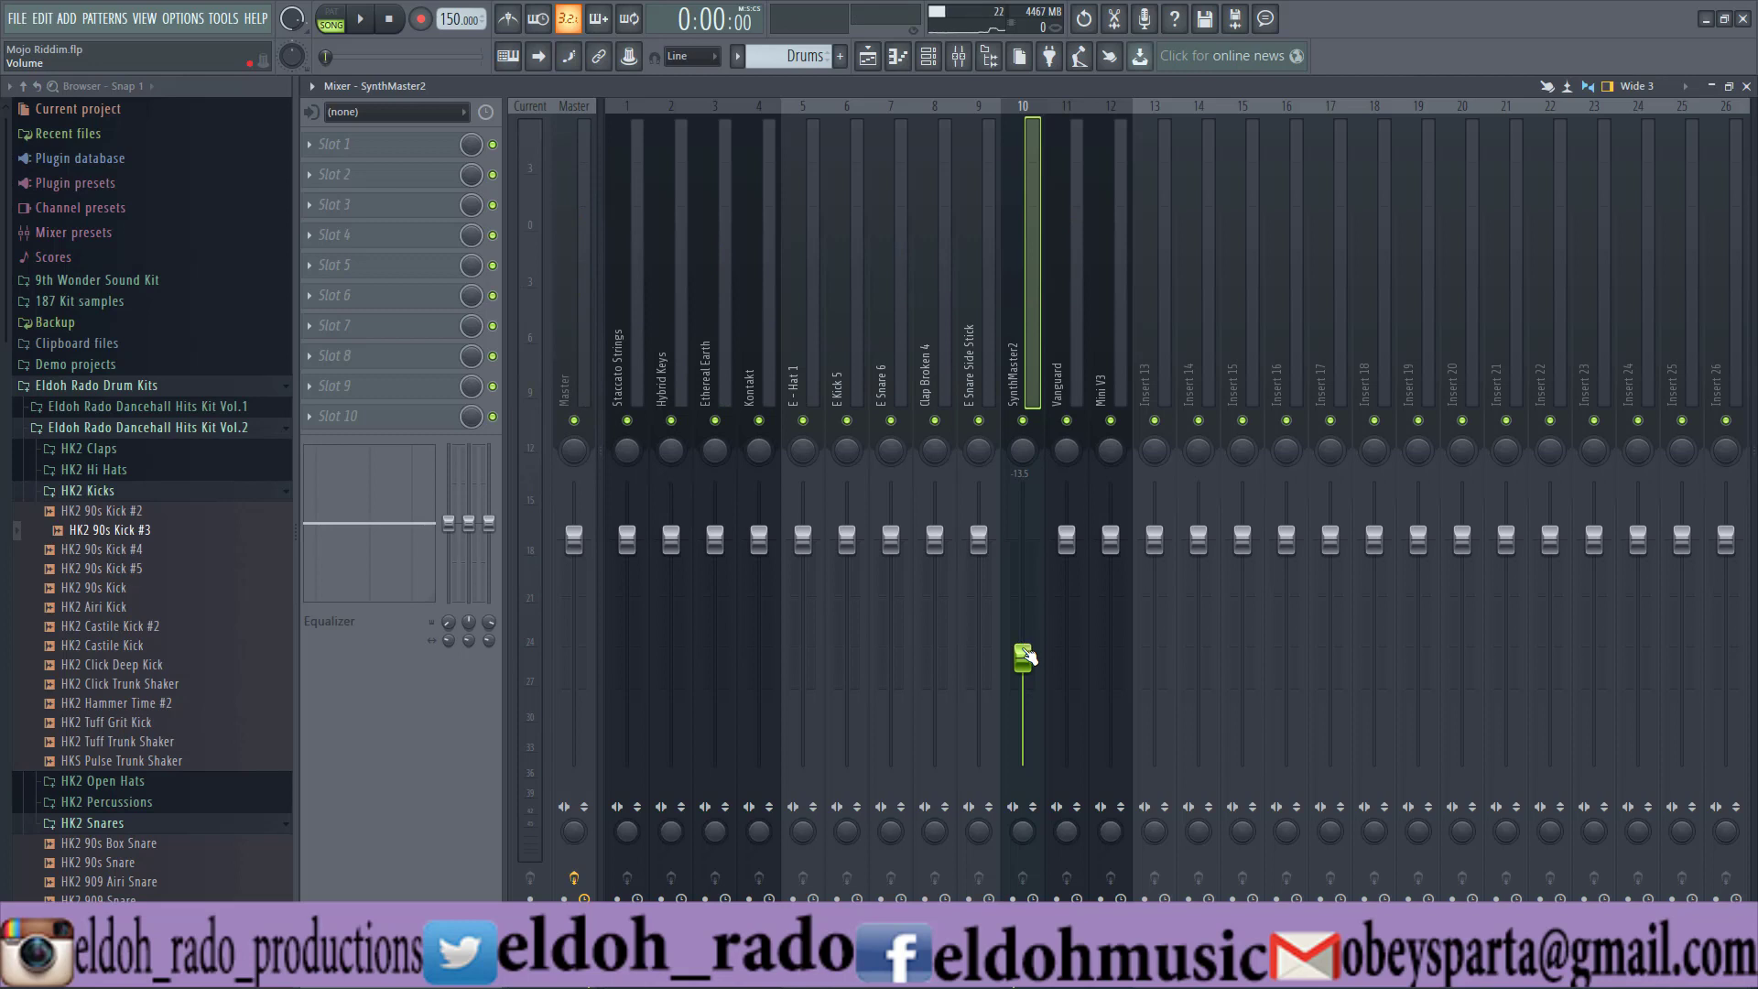
{"action": "left_click_drag", "start_coordinate": [1023, 655], "coordinate": [1023, 540]}
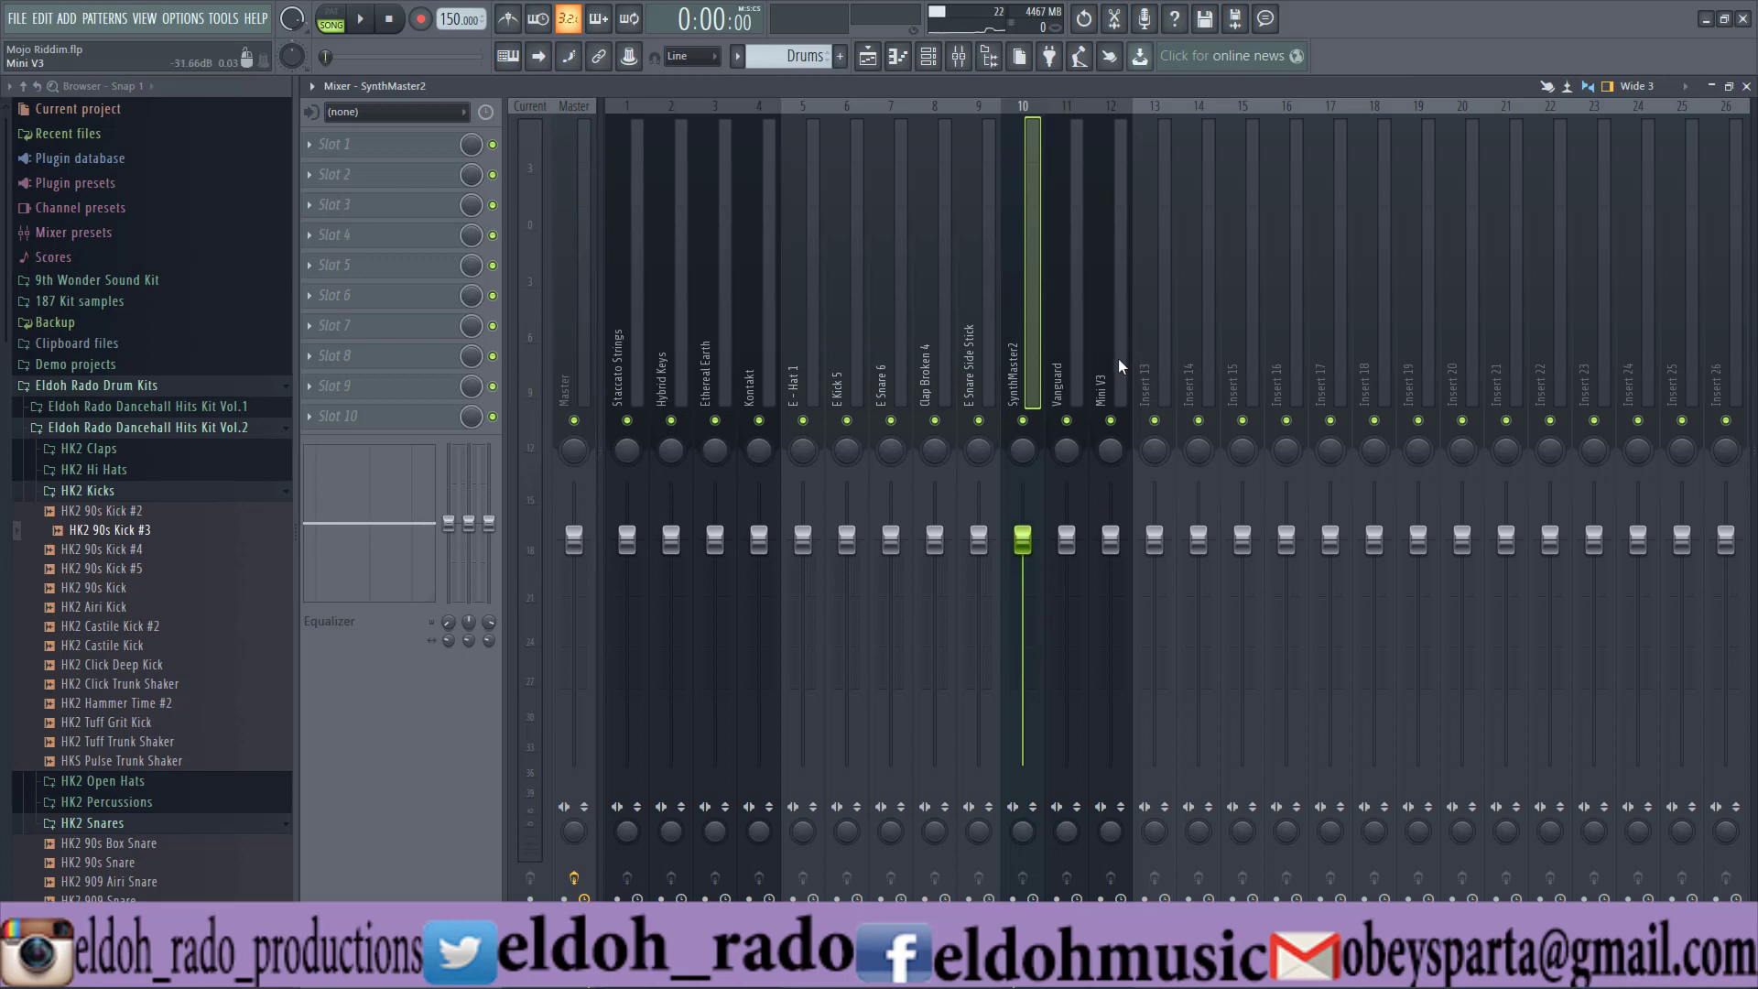
Lower the volumes of mixer tracks 1 to 12, Staccato Strings through Mini V3, all the way down together
{"action": "left_click_drag", "start_coordinate": [1119, 367], "coordinate": [628, 373]}
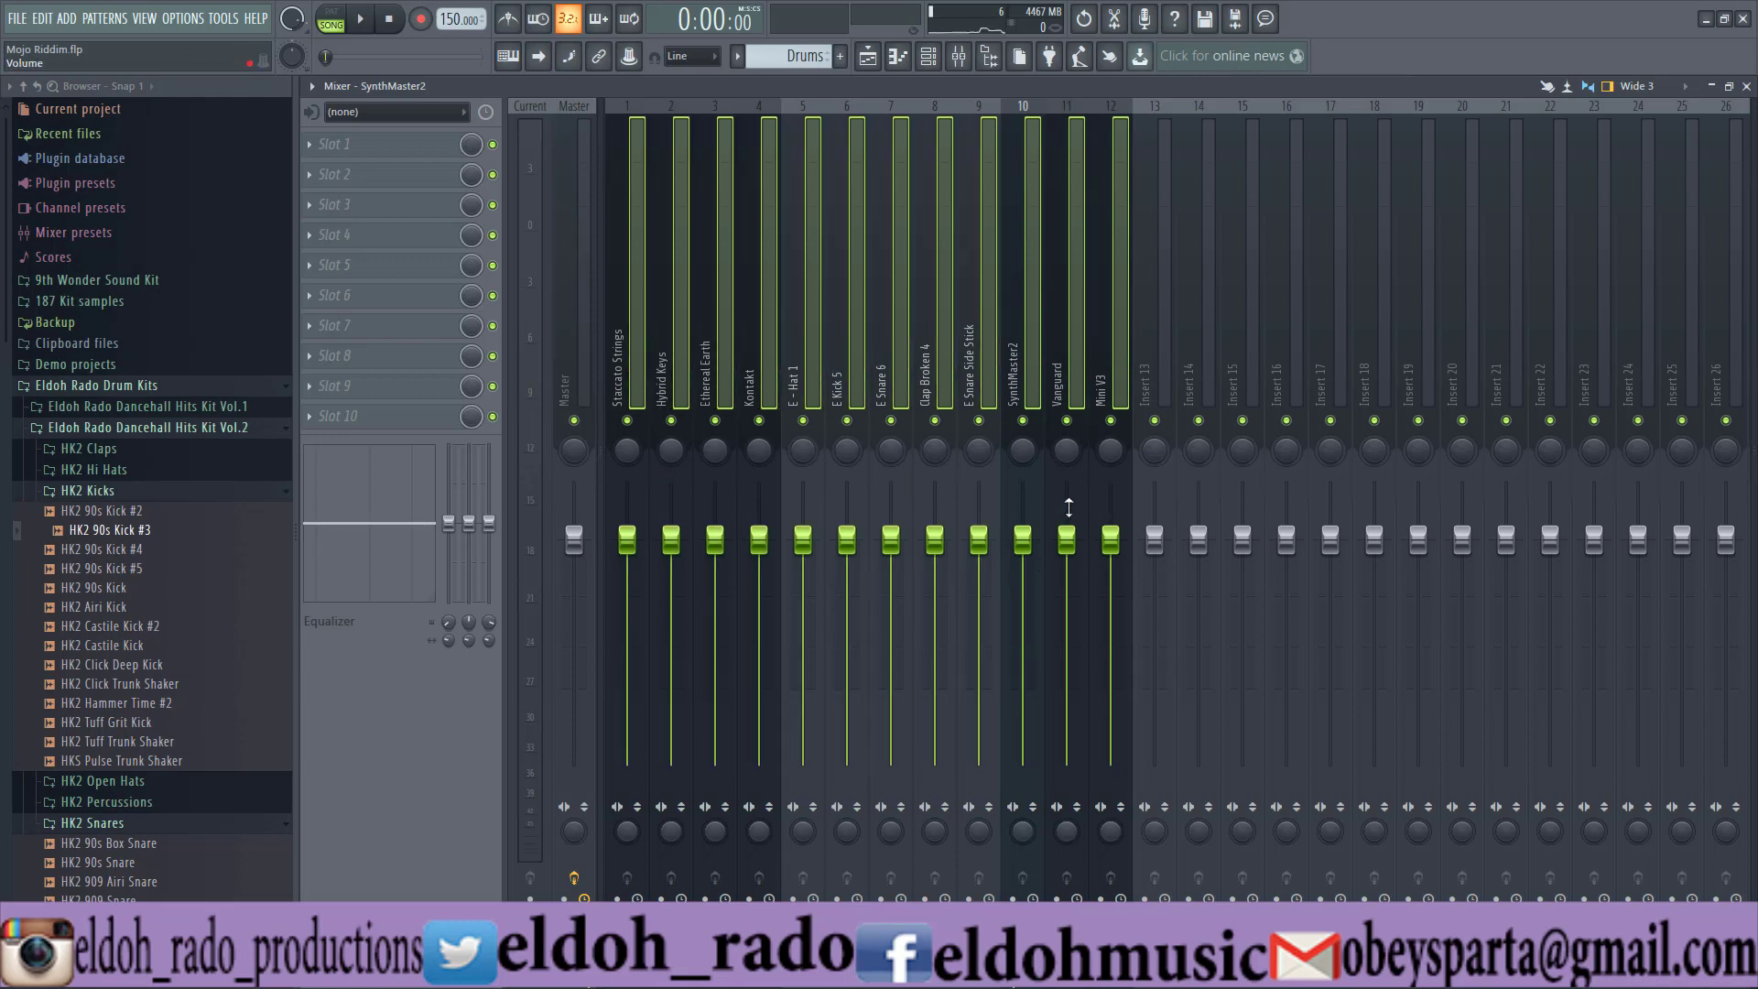
{"action": "left_click_drag", "start_coordinate": [1110, 541], "coordinate": [1111, 765]}
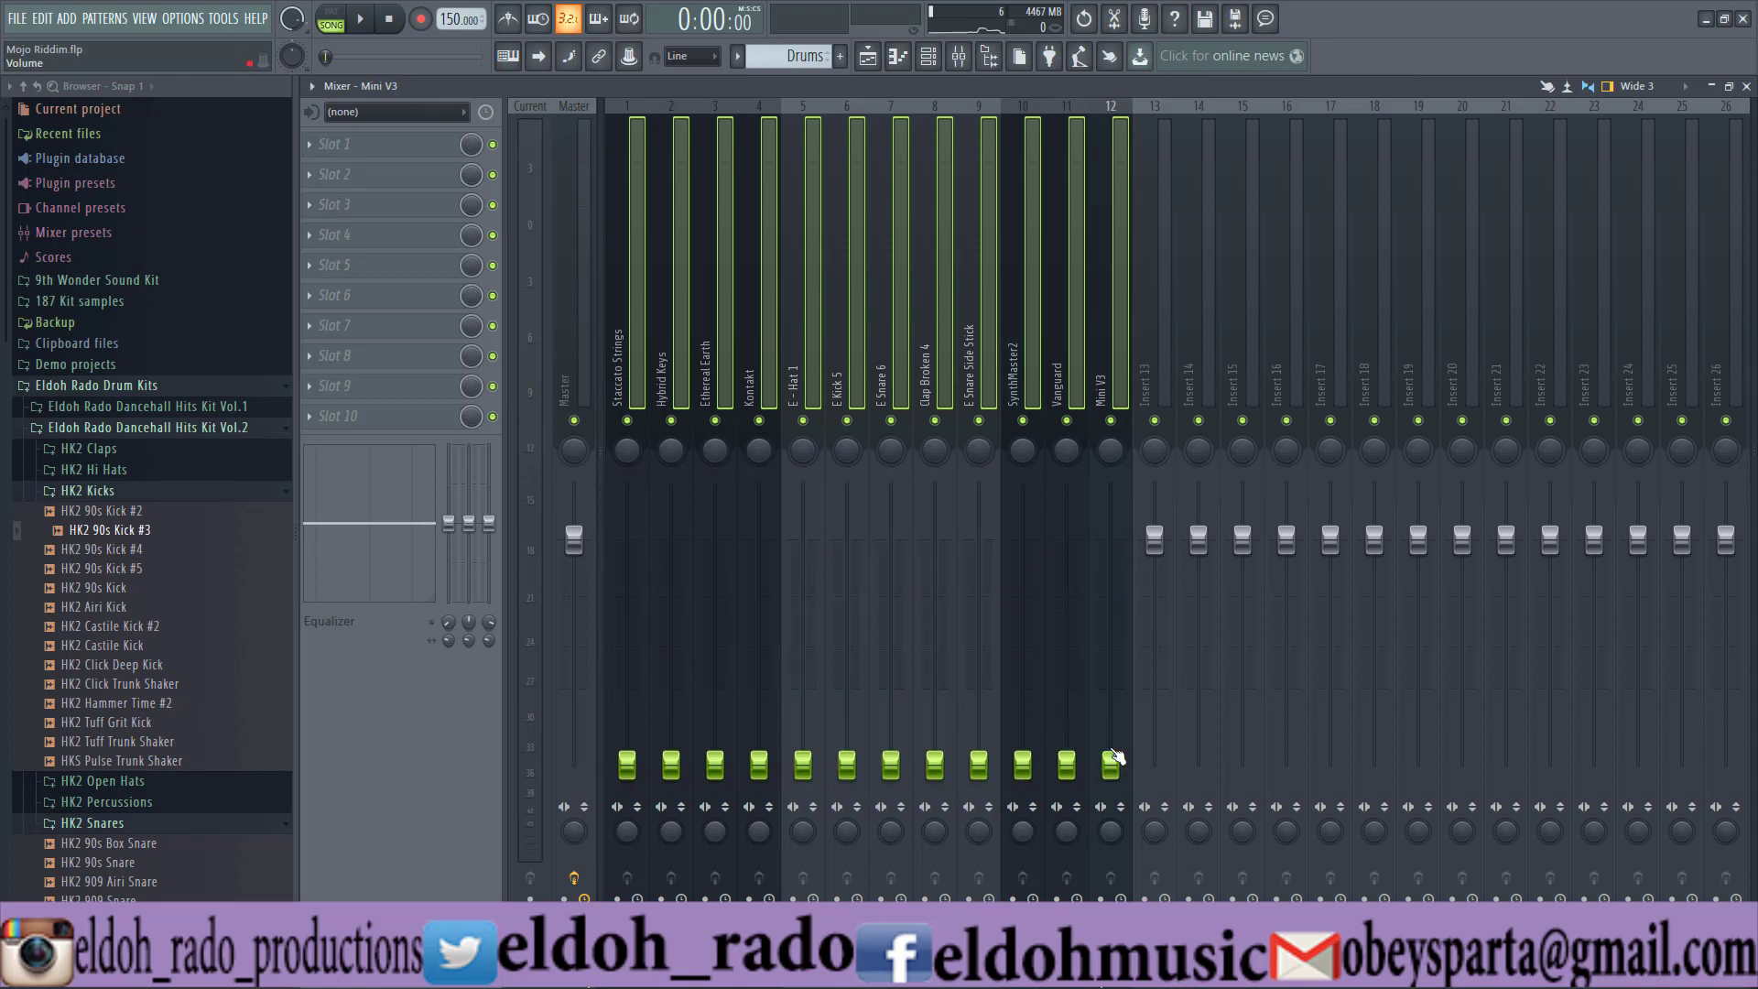
{"action": "left_click", "coordinate": [1152, 380]}
{"action": "left_click", "coordinate": [1113, 379]}
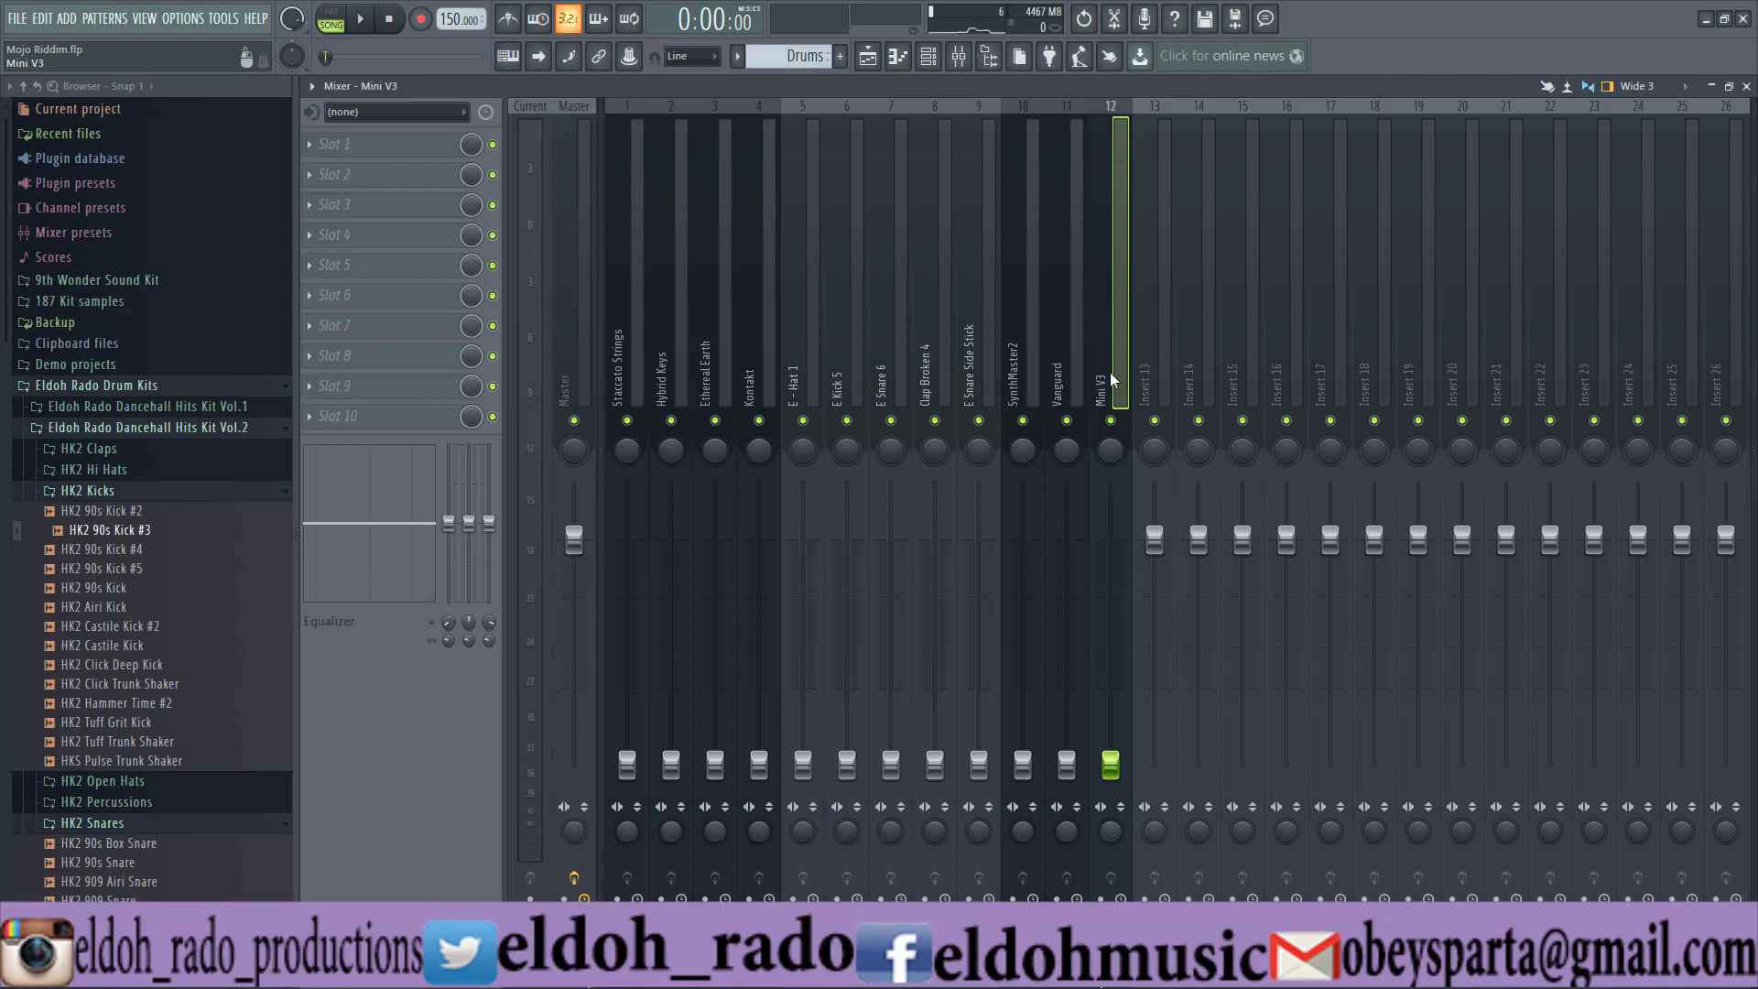
{"action": "mouse_move", "coordinate": [627, 765]}
{"action": "left_mouse_down"}
{"action": "mouse_move", "coordinate": [627, 732]}
{"action": "mouse_move", "coordinate": [627, 752]}
{"action": "left_mouse_up"}
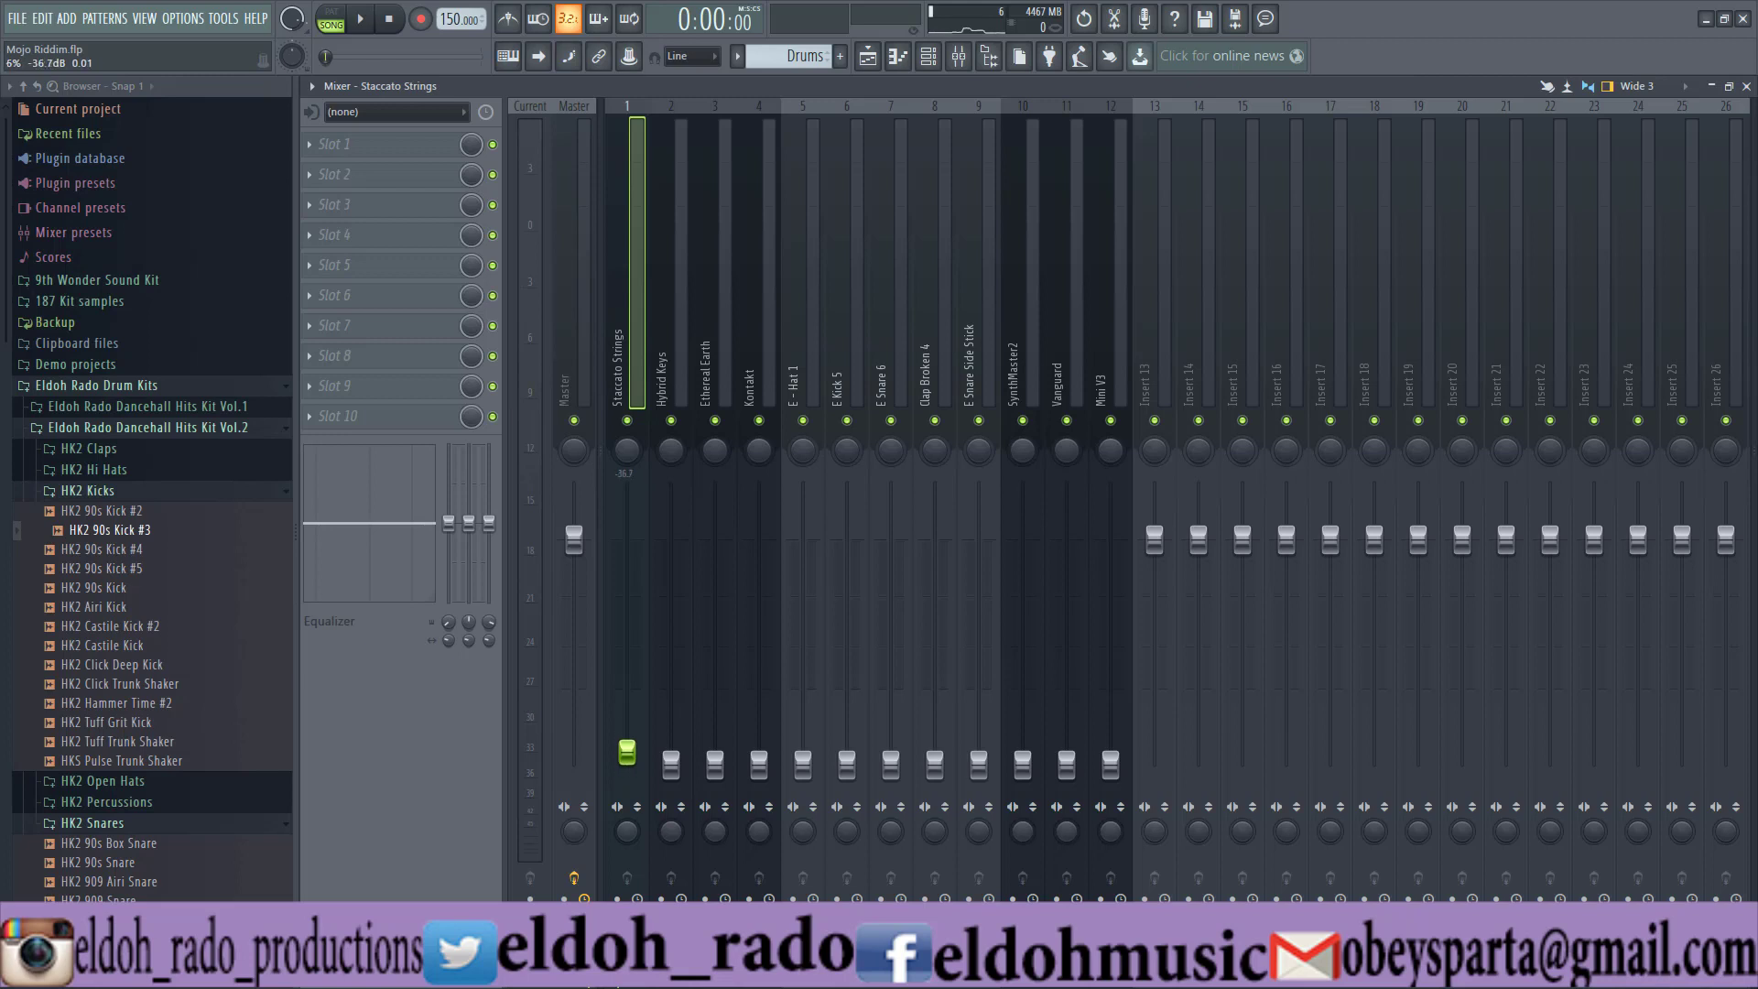
{"action": "left_click_drag", "start_coordinate": [627, 753], "coordinate": [627, 765]}
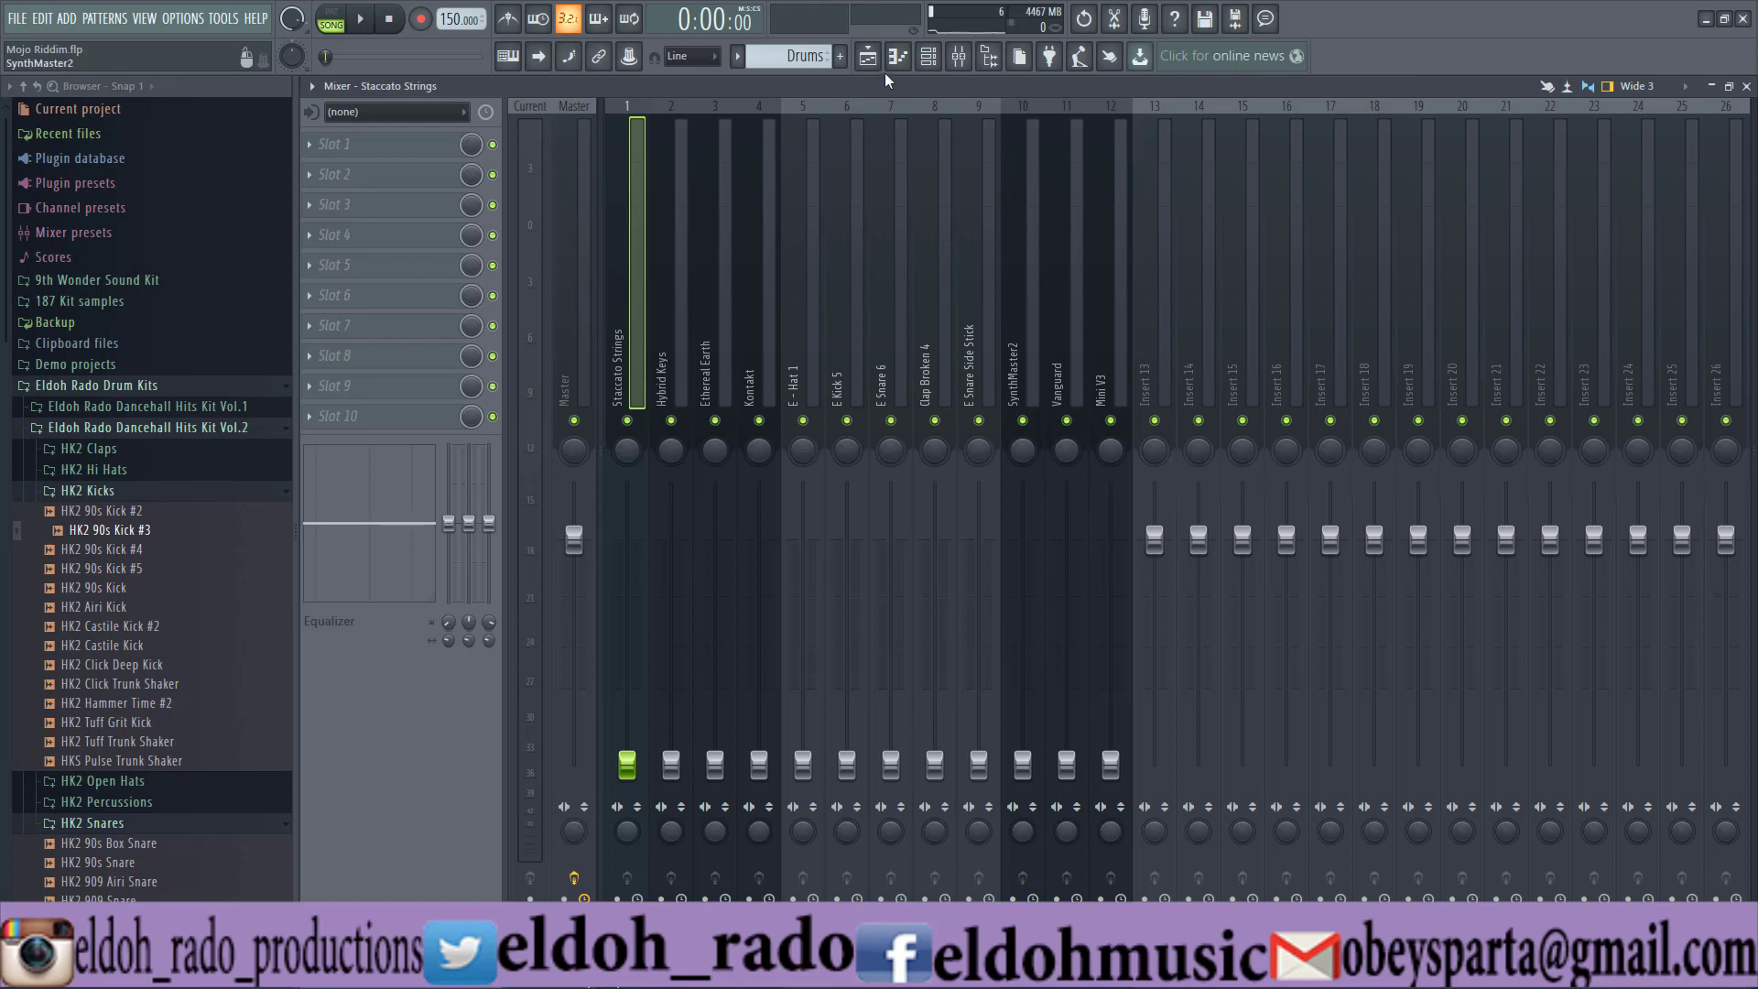
Select bars 9 to 25 in the playlist as the playback range, with snapping set to Line
{"action": "left_click", "coordinate": [867, 56]}
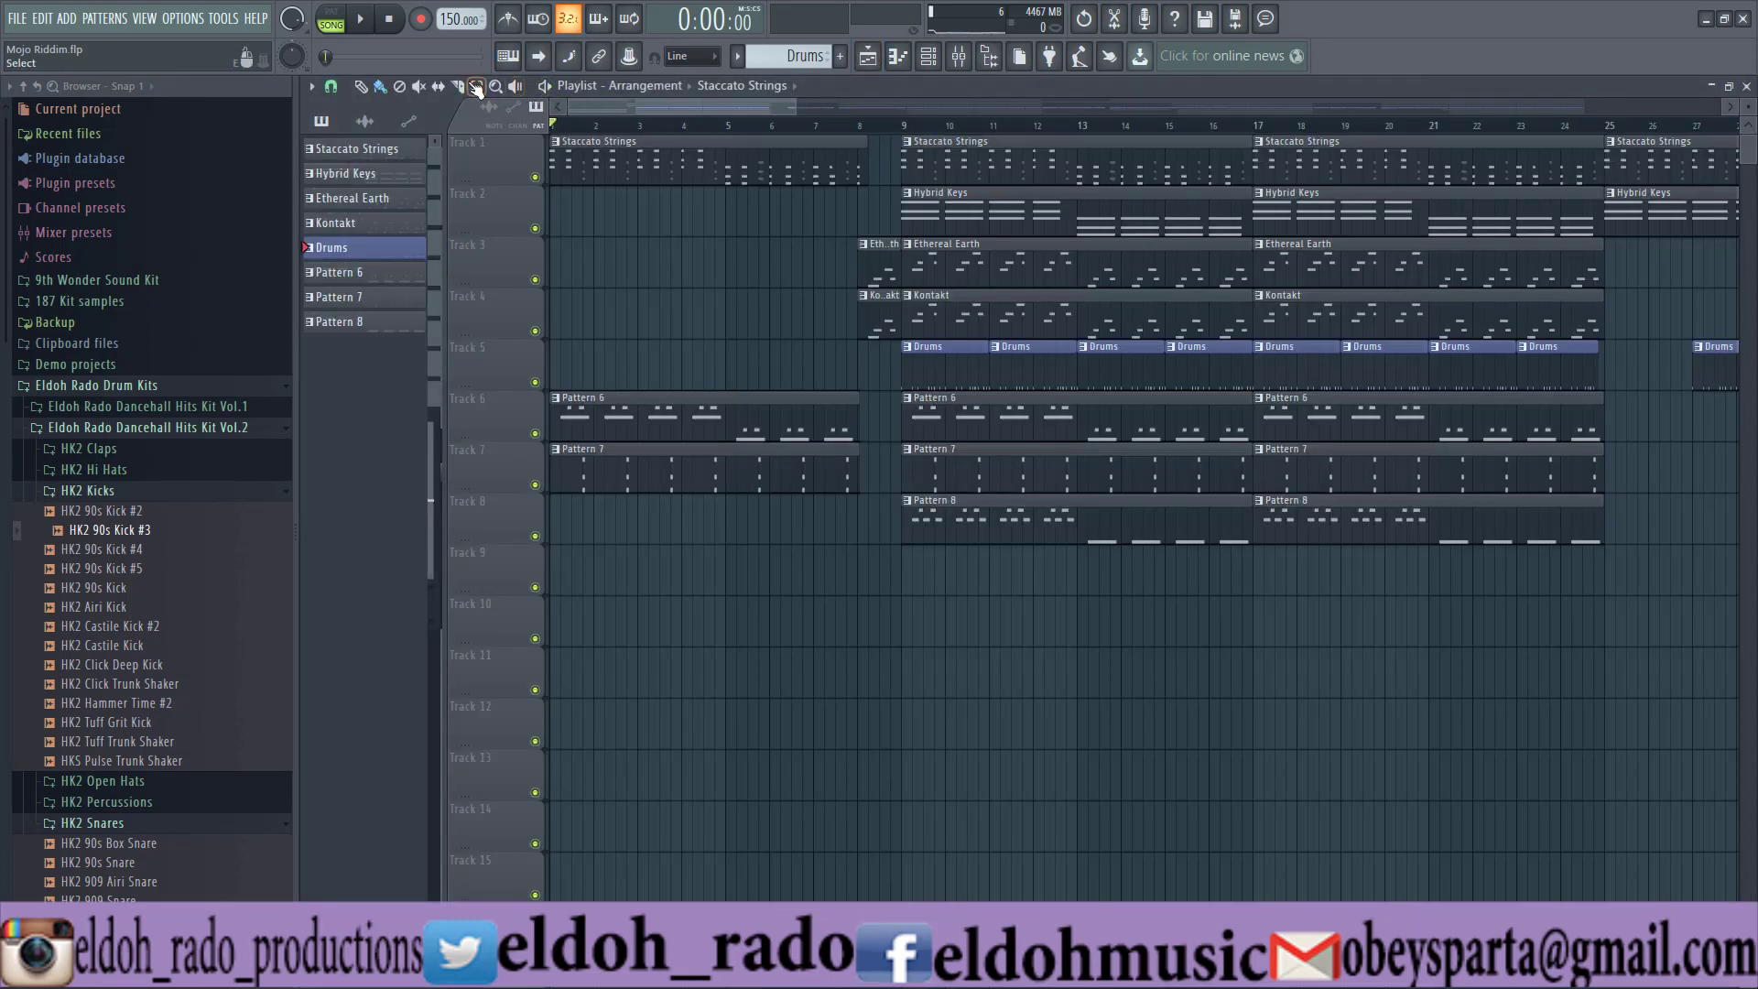
{"action": "left_click_drag", "start_coordinate": [909, 131], "coordinate": [1606, 163]}
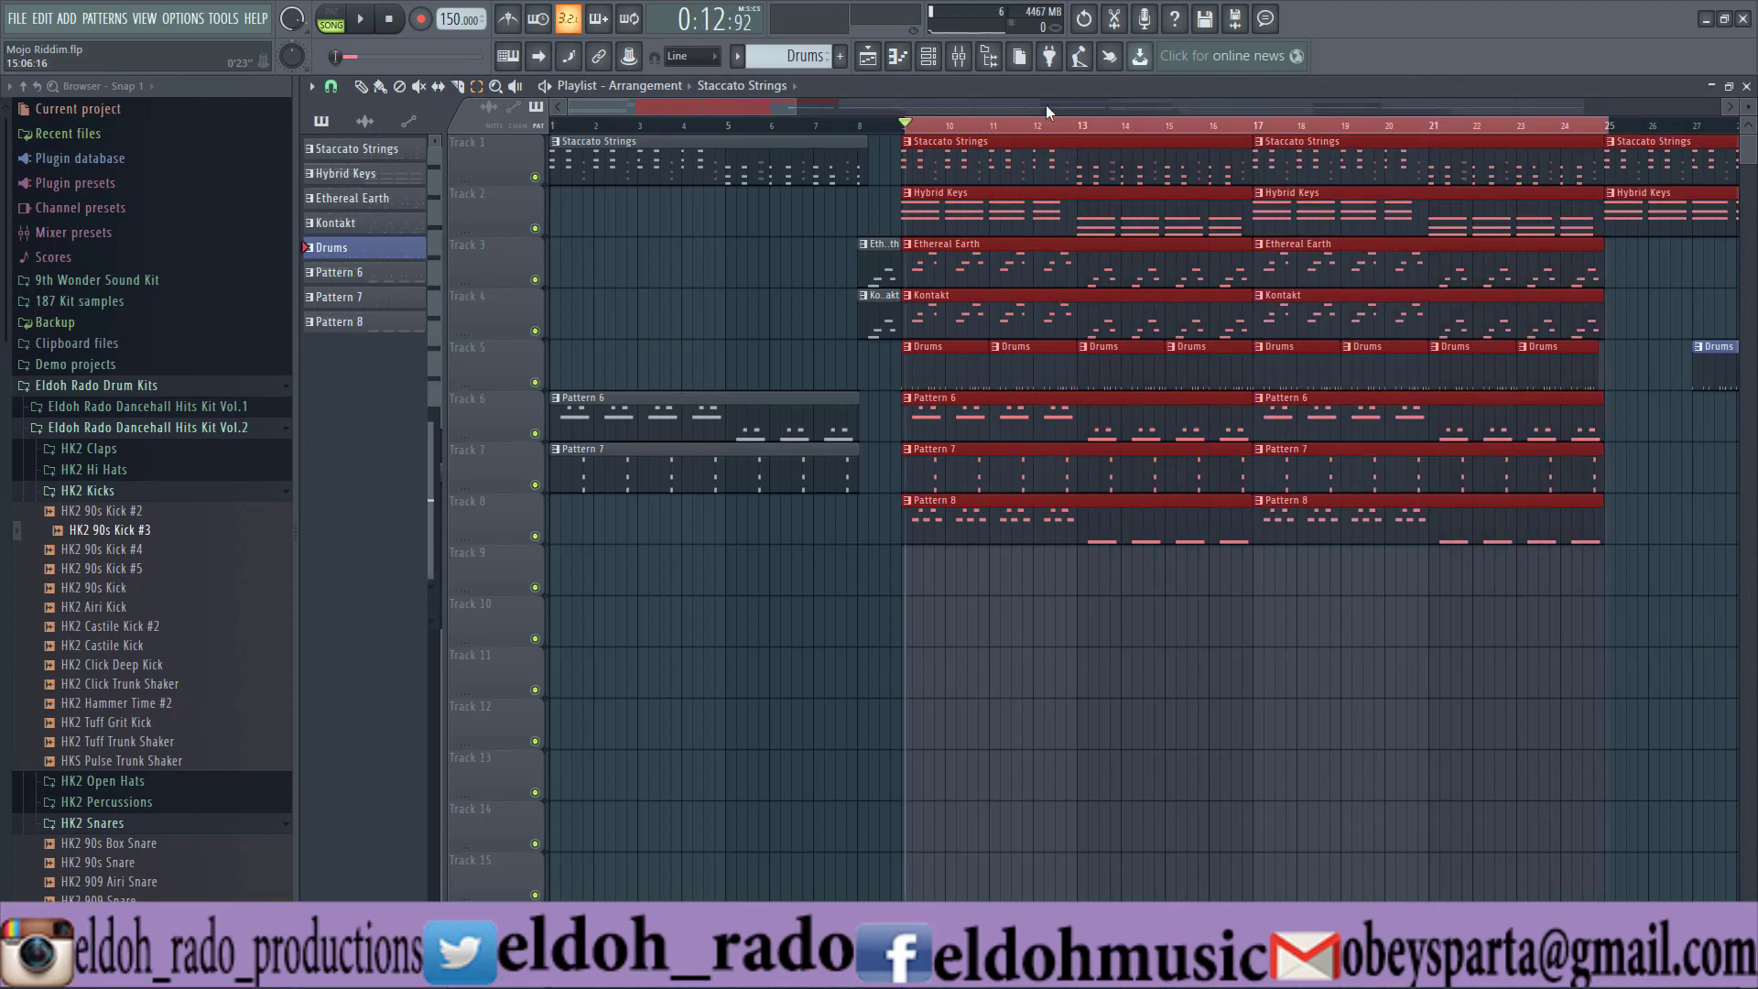
{"action": "left_click", "coordinate": [330, 85]}
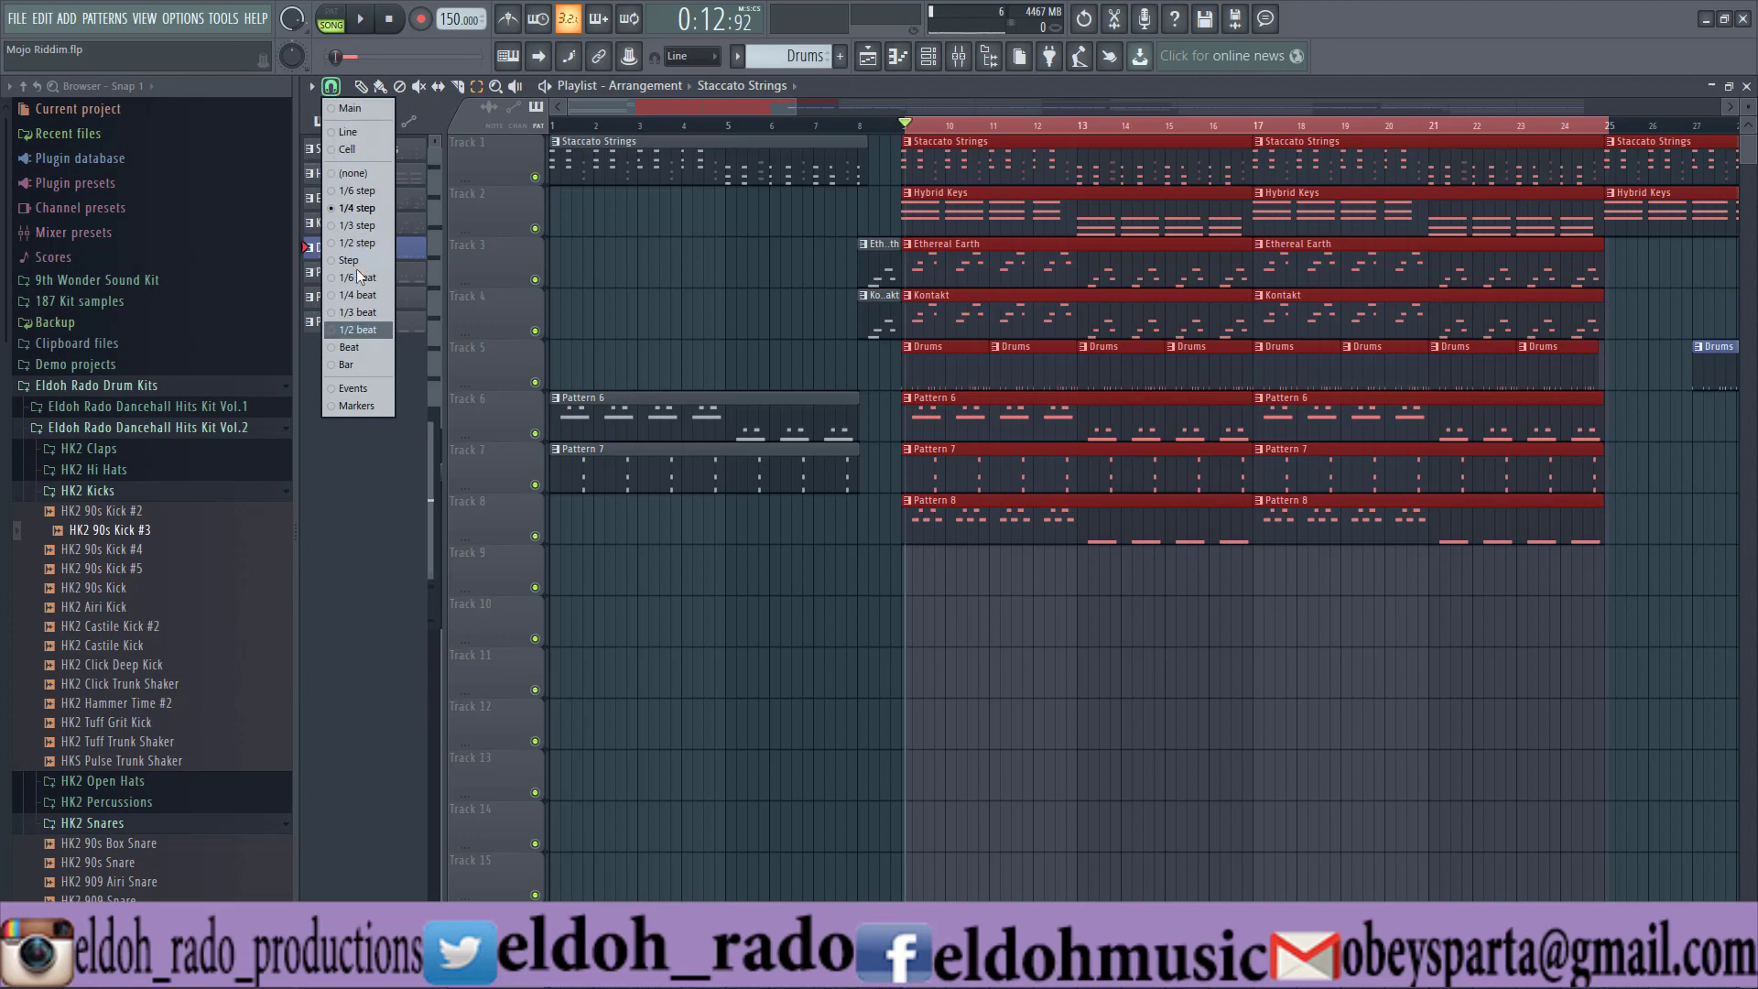
{"action": "left_click", "coordinate": [369, 134]}
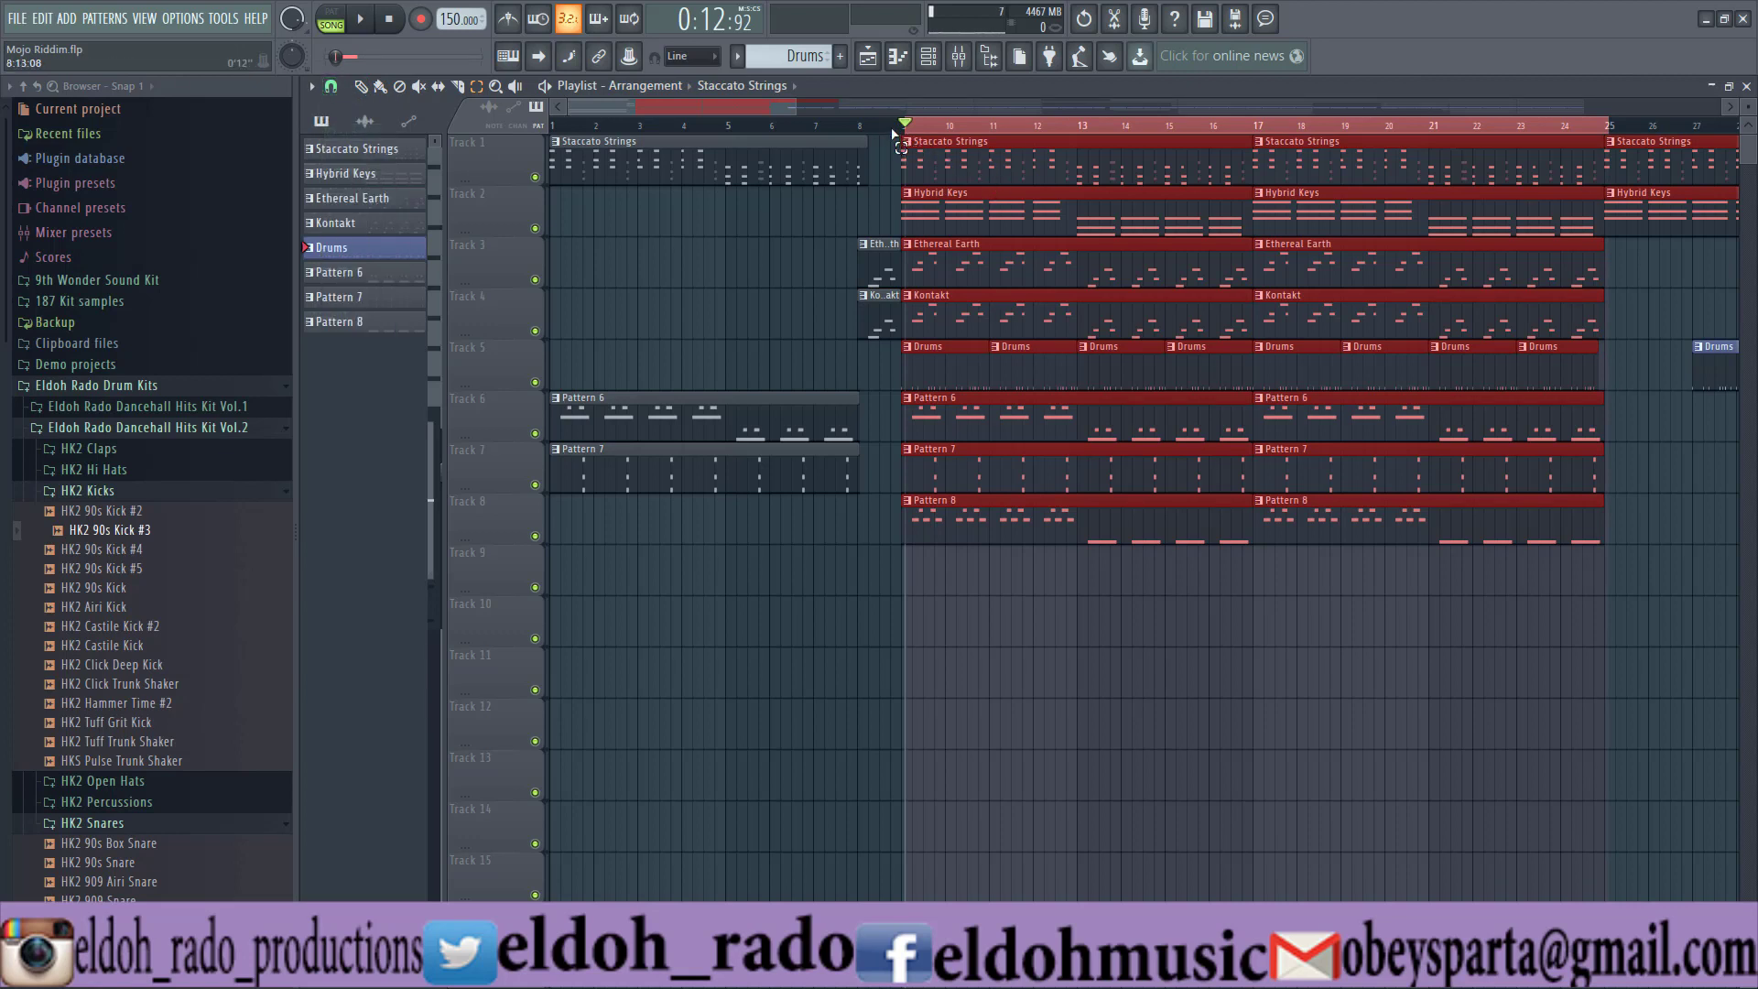
{"action": "left_click", "coordinate": [911, 139]}
{"action": "left_click_drag", "start_coordinate": [921, 130], "coordinate": [1607, 126]}
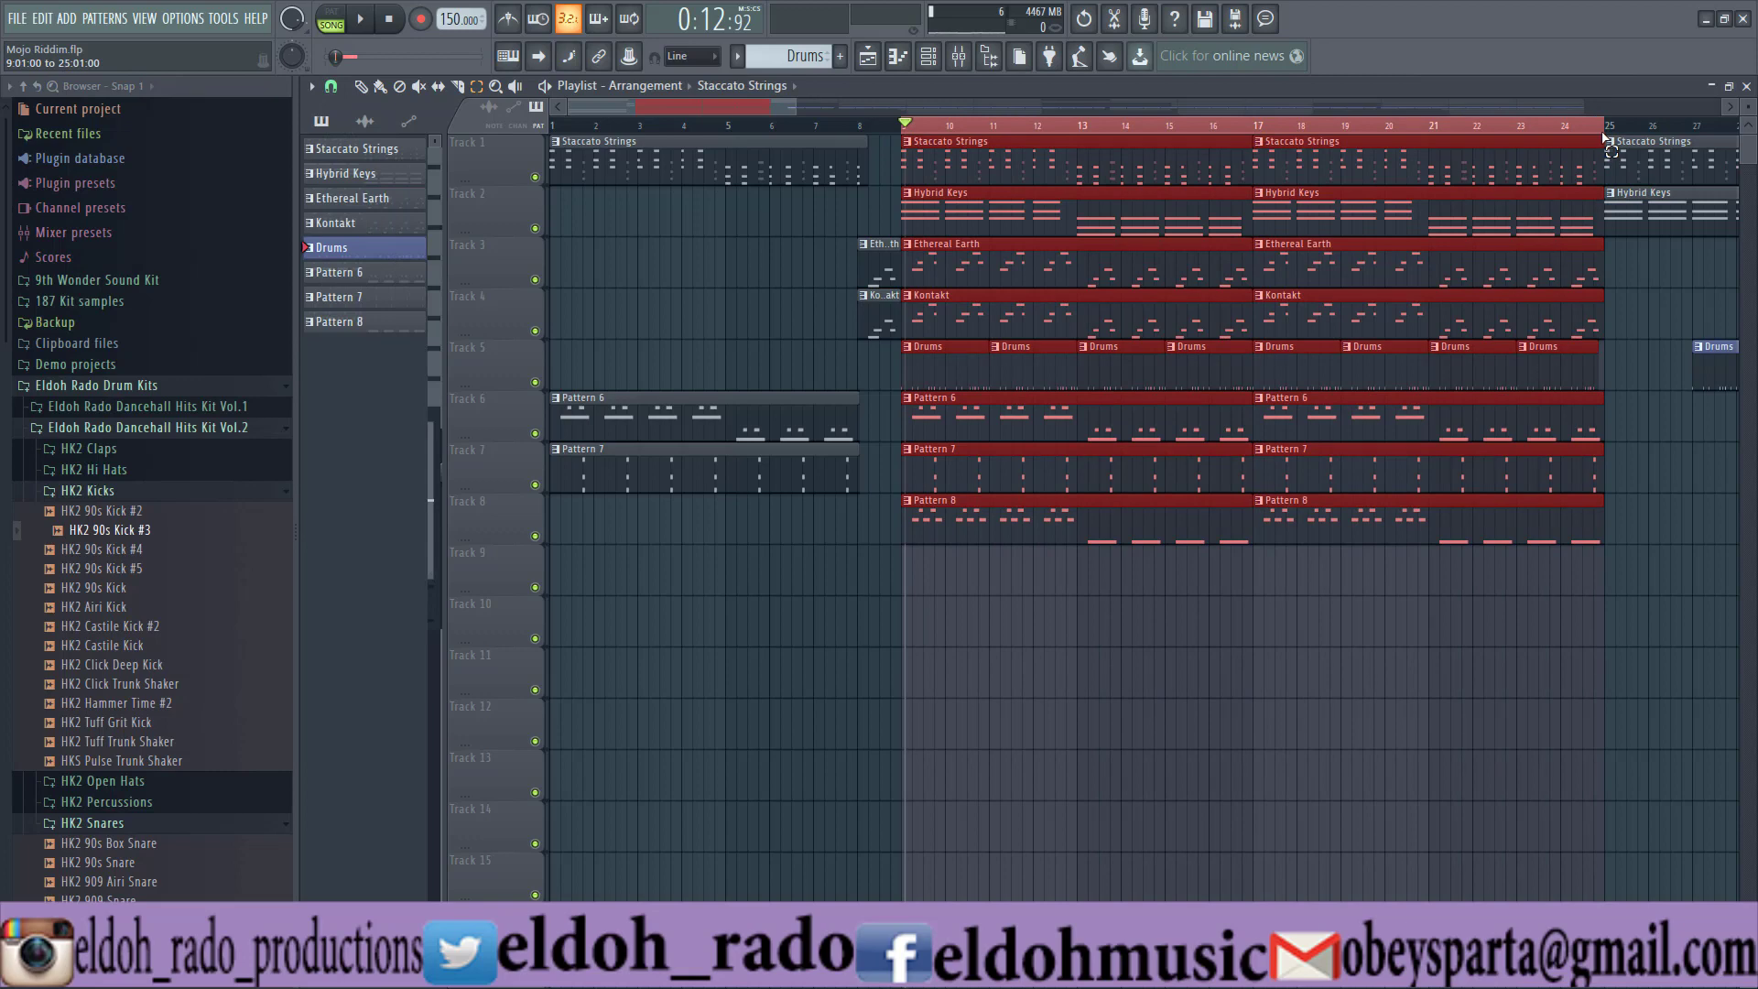
Play the selected range in the mixer and raise Staccato Strings to -12.9 dB, Hybrid Keys to -24.2 dB and Ethereal Earth to -19.0 dB
{"action": "left_click", "coordinate": [1746, 85]}
{"action": "key", "text": "space"}
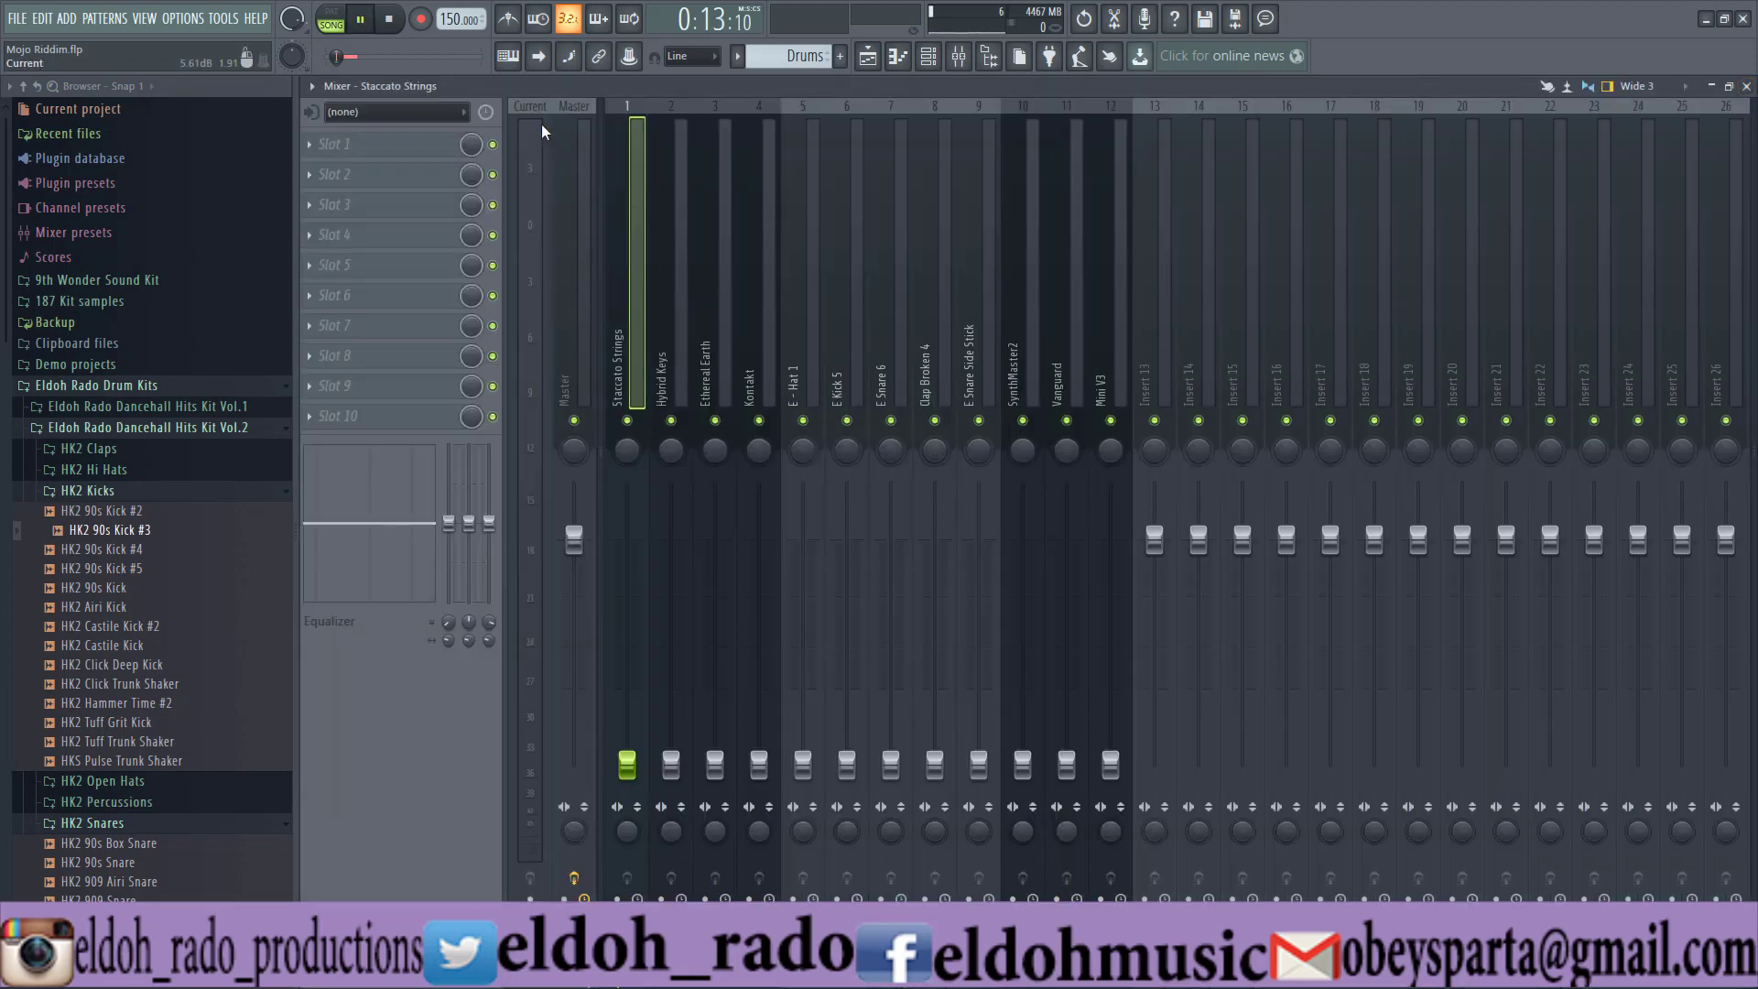
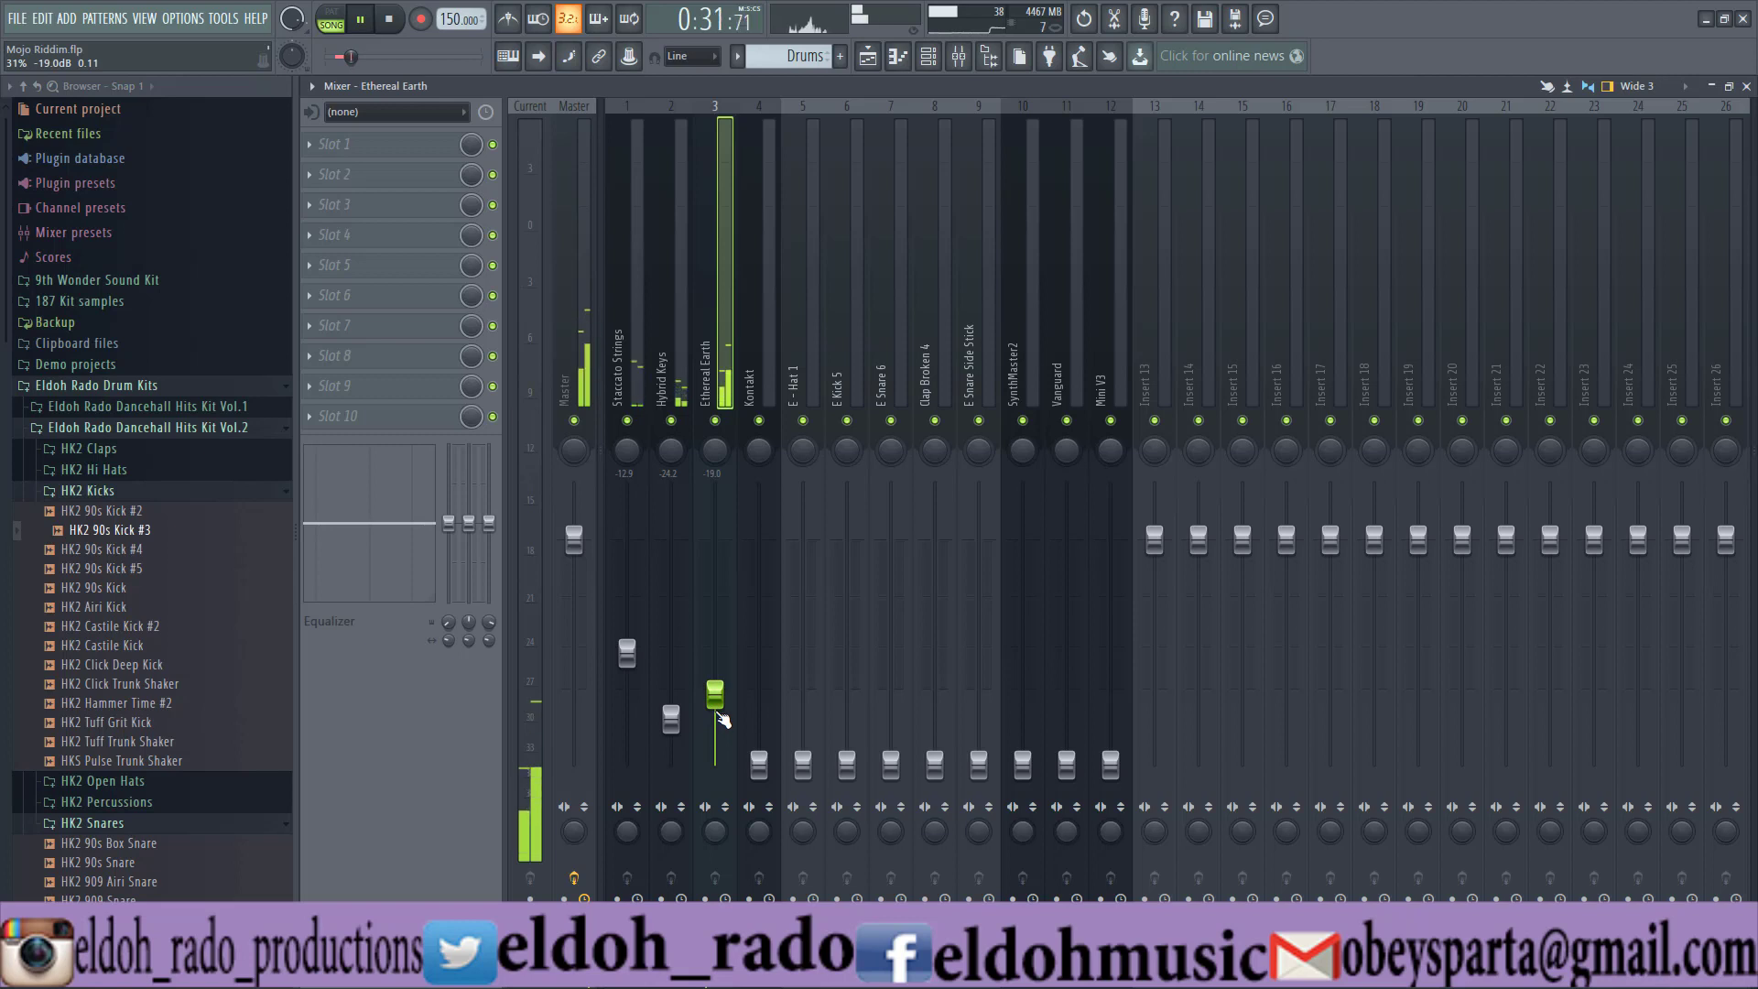
{"action": "key", "text": "space"}
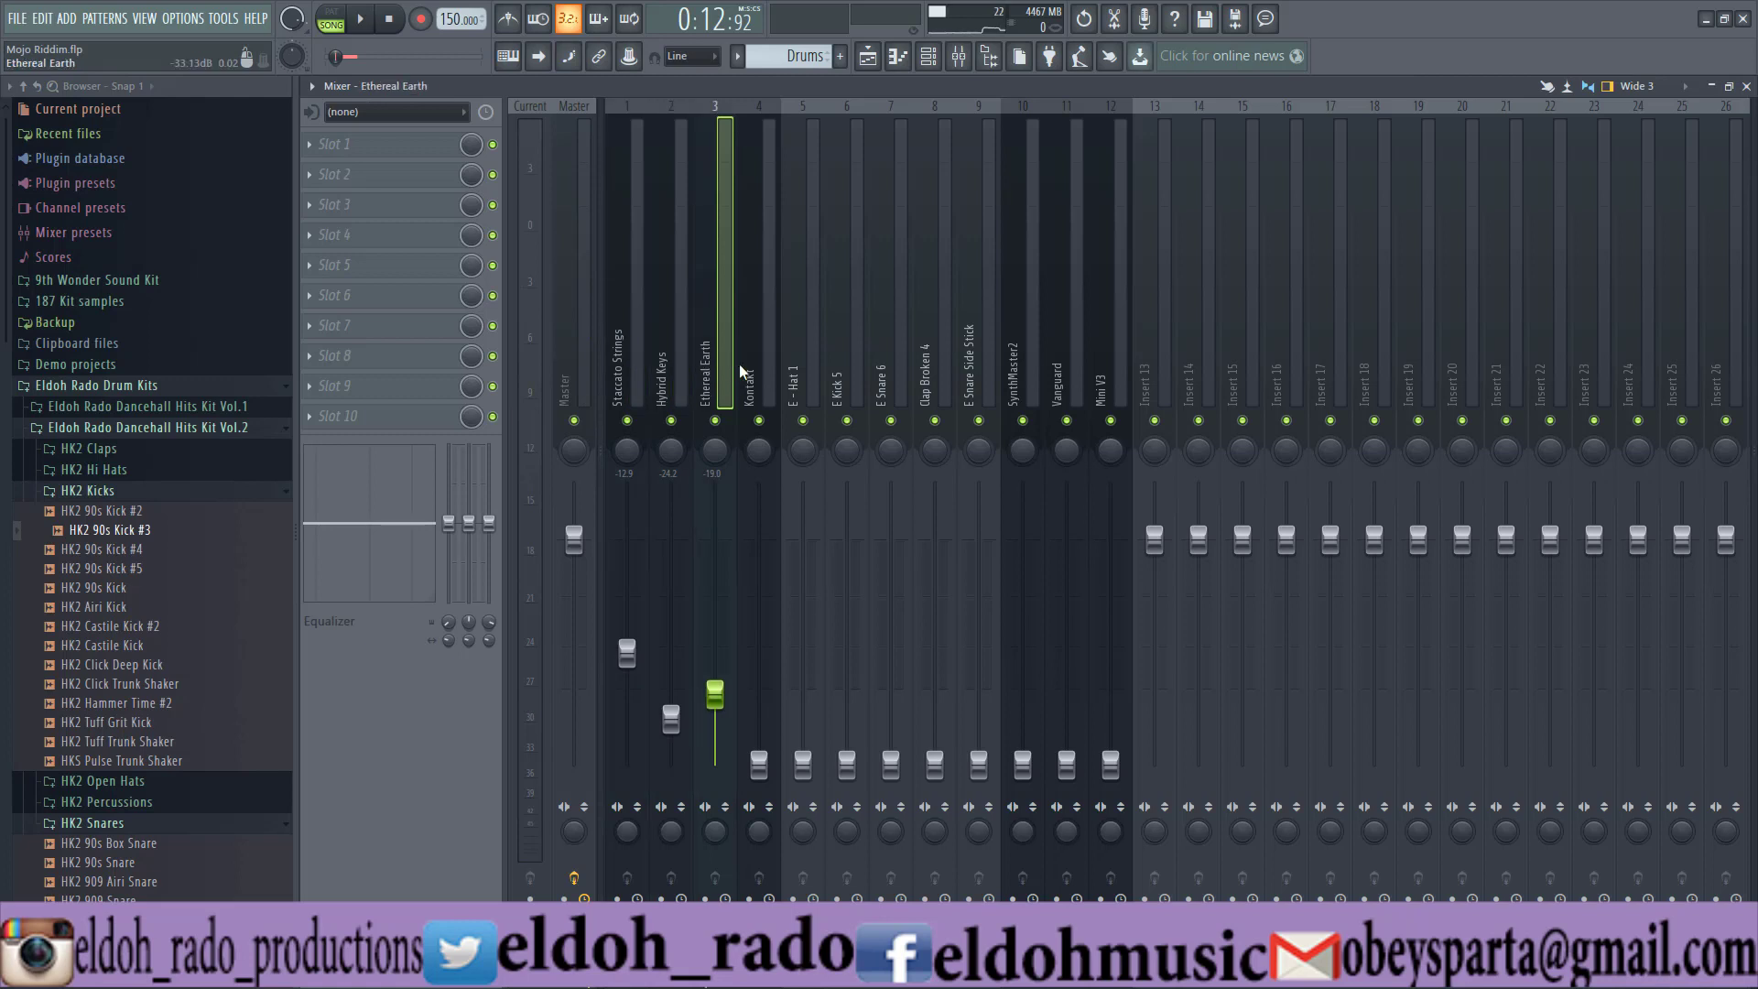
Compare the playback with Ethereal Earth muted and unmuted, and set its volume to -18.8 dB
{"action": "key", "text": "space"}
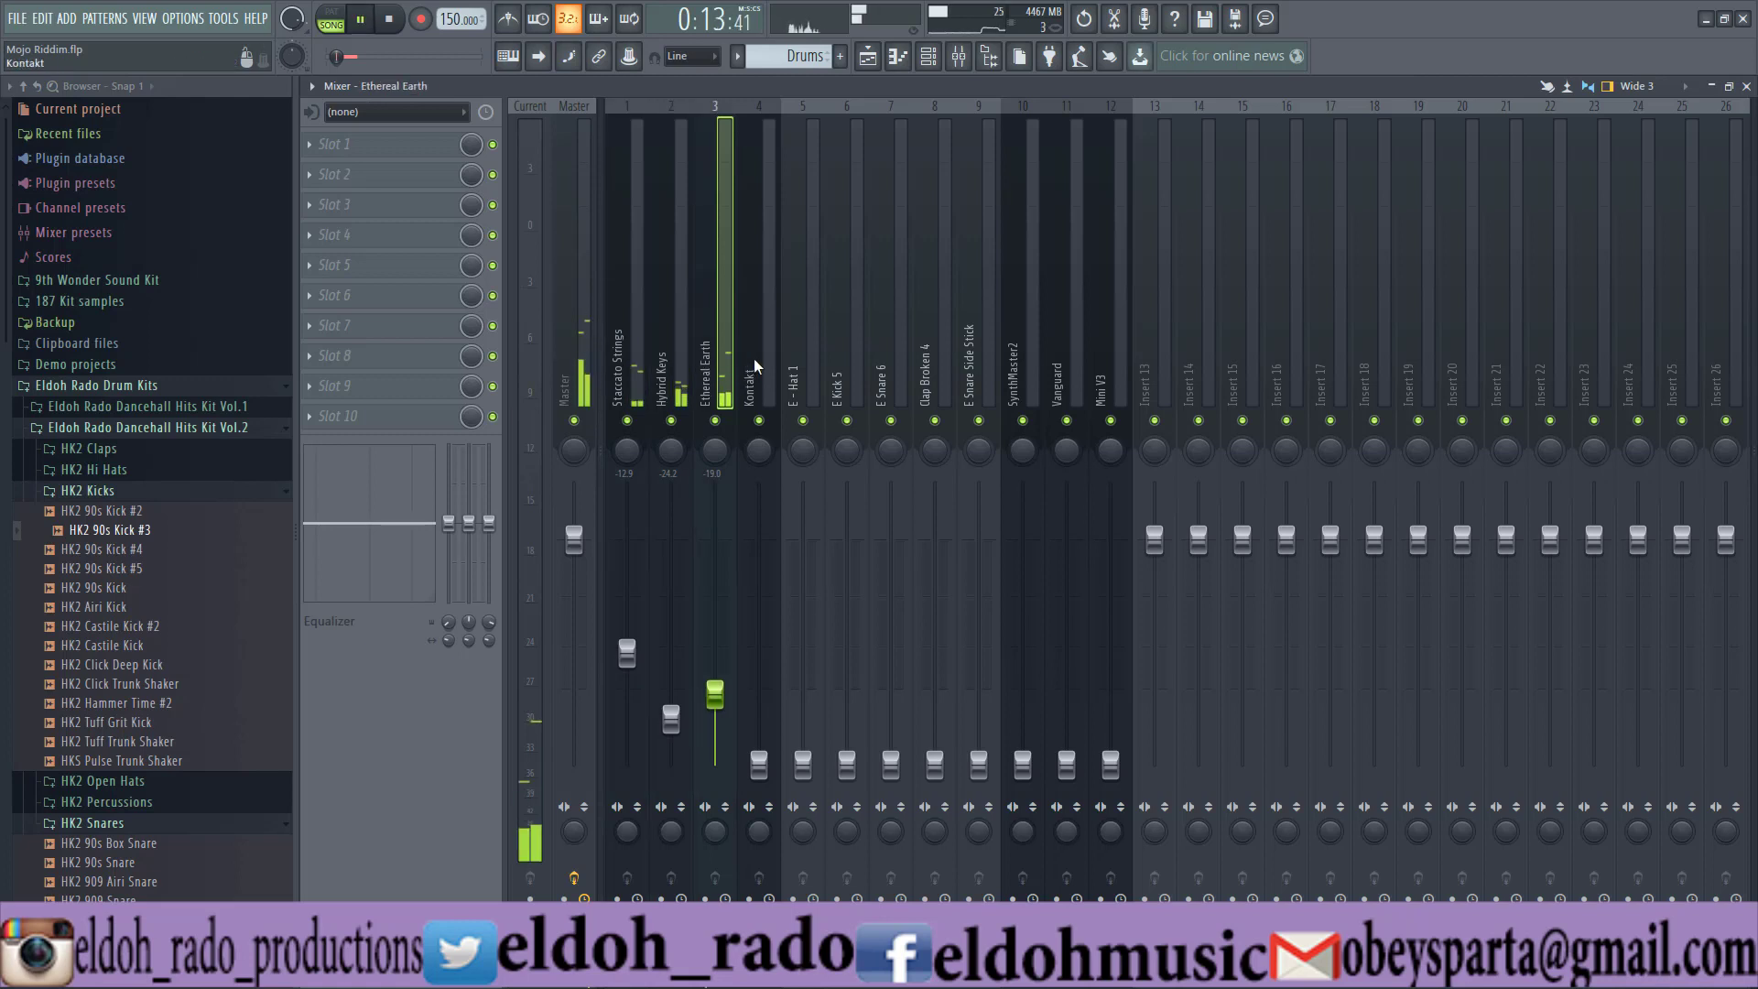
{"action": "left_click", "coordinate": [715, 420]}
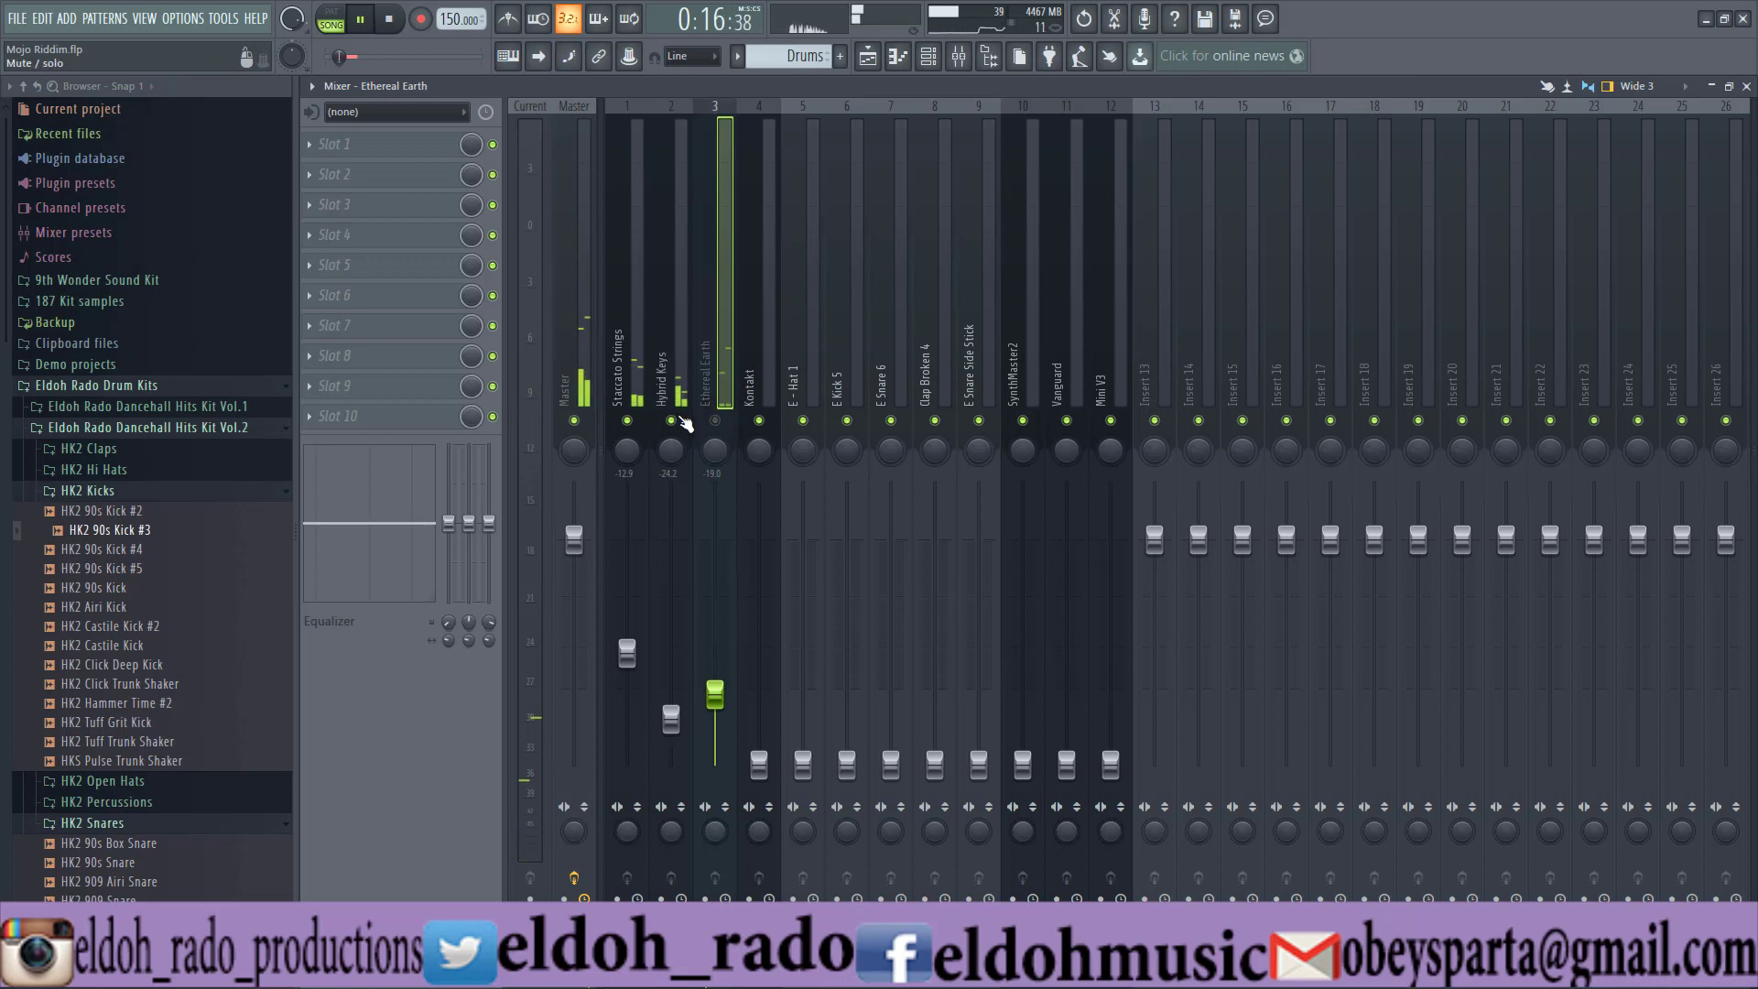
{"action": "left_click", "coordinate": [716, 420]}
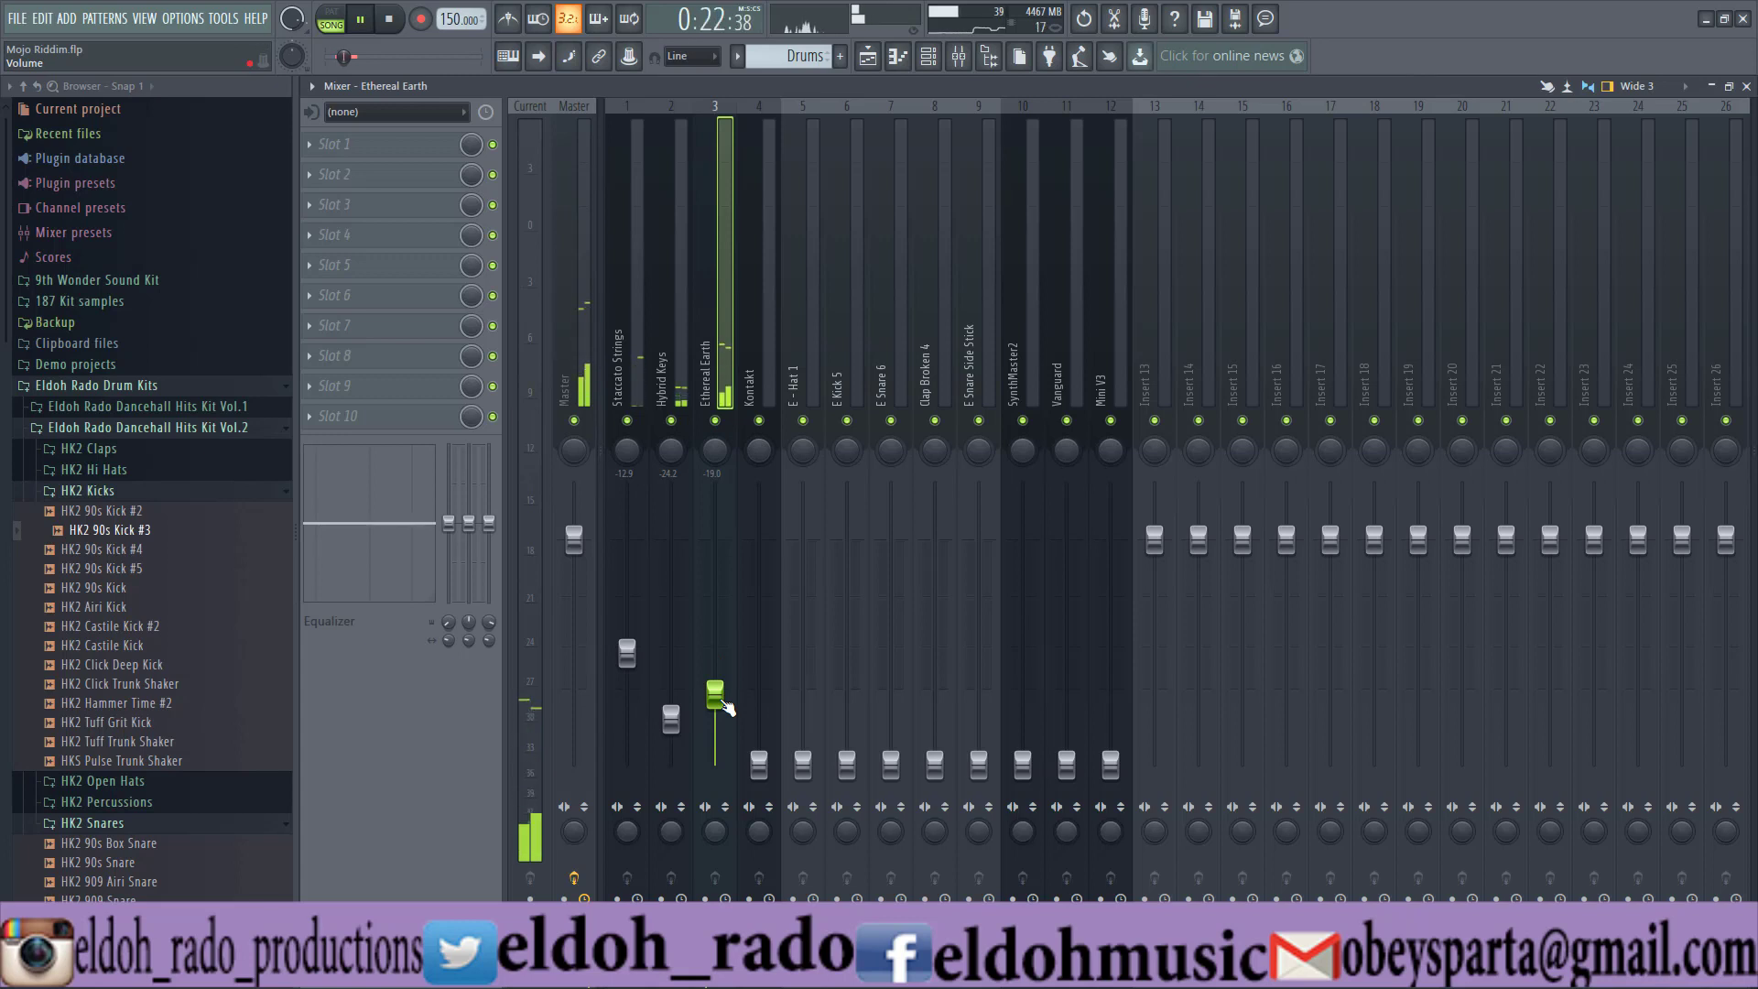
{"action": "left_click_drag", "start_coordinate": [726, 706], "coordinate": [726, 704]}
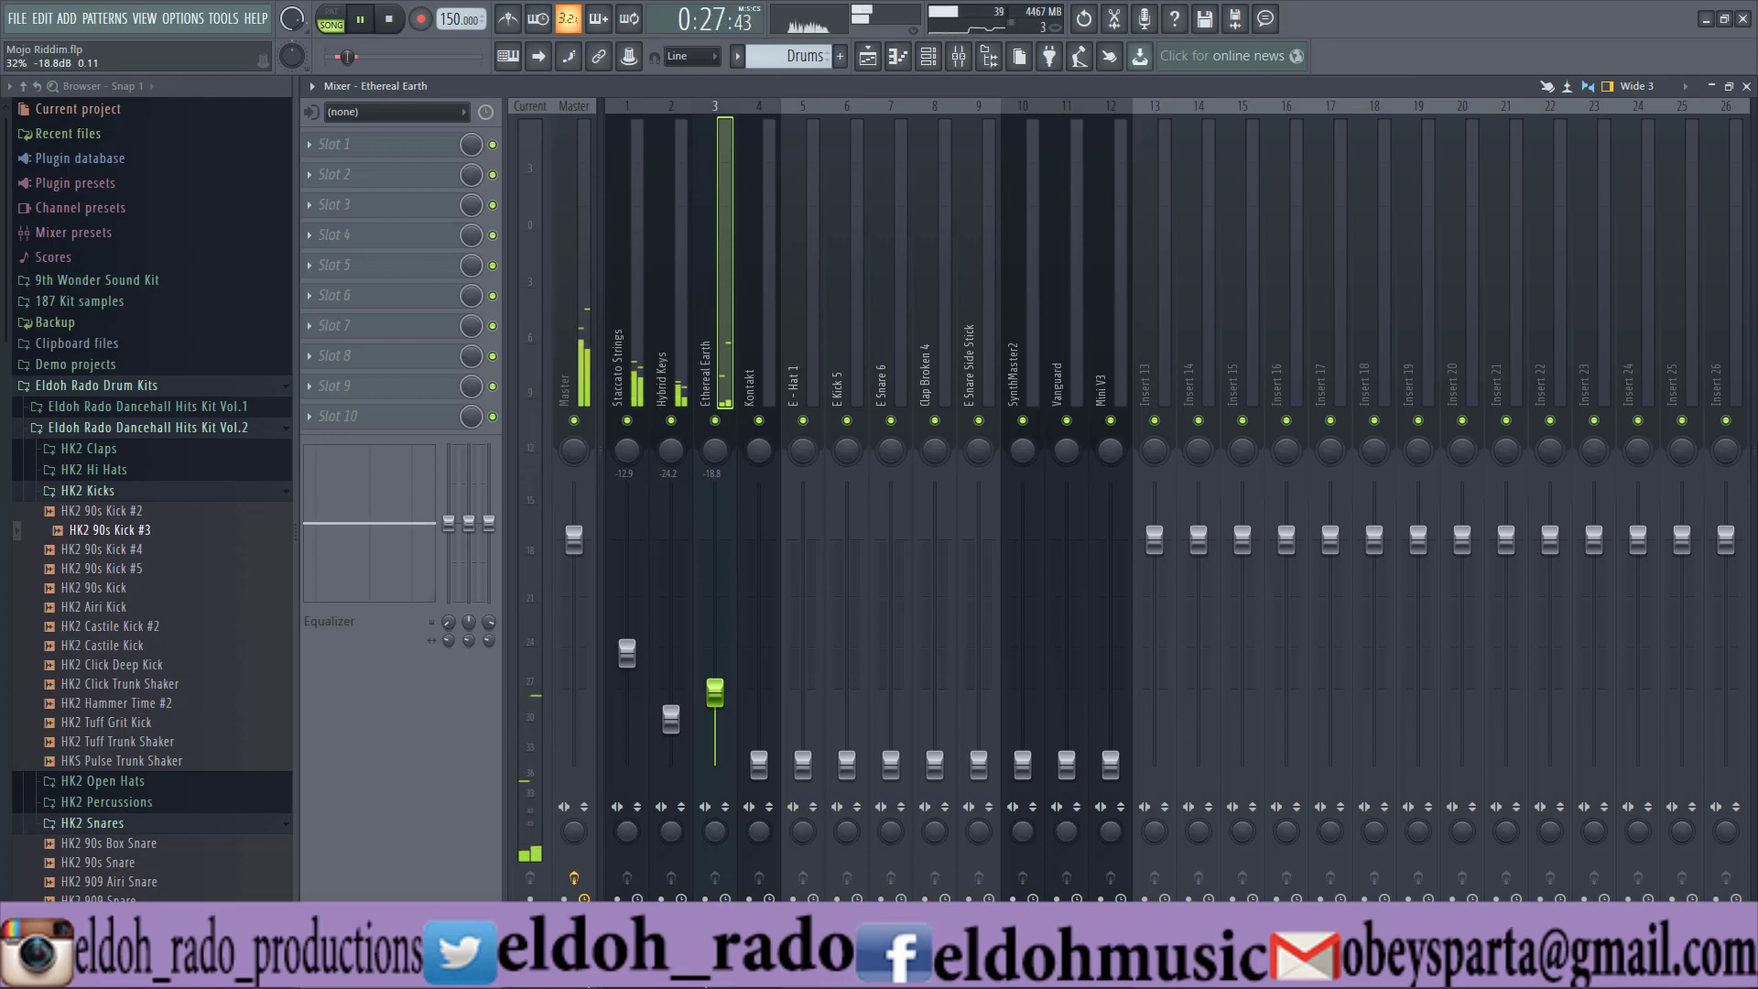
{"action": "key", "text": "space"}
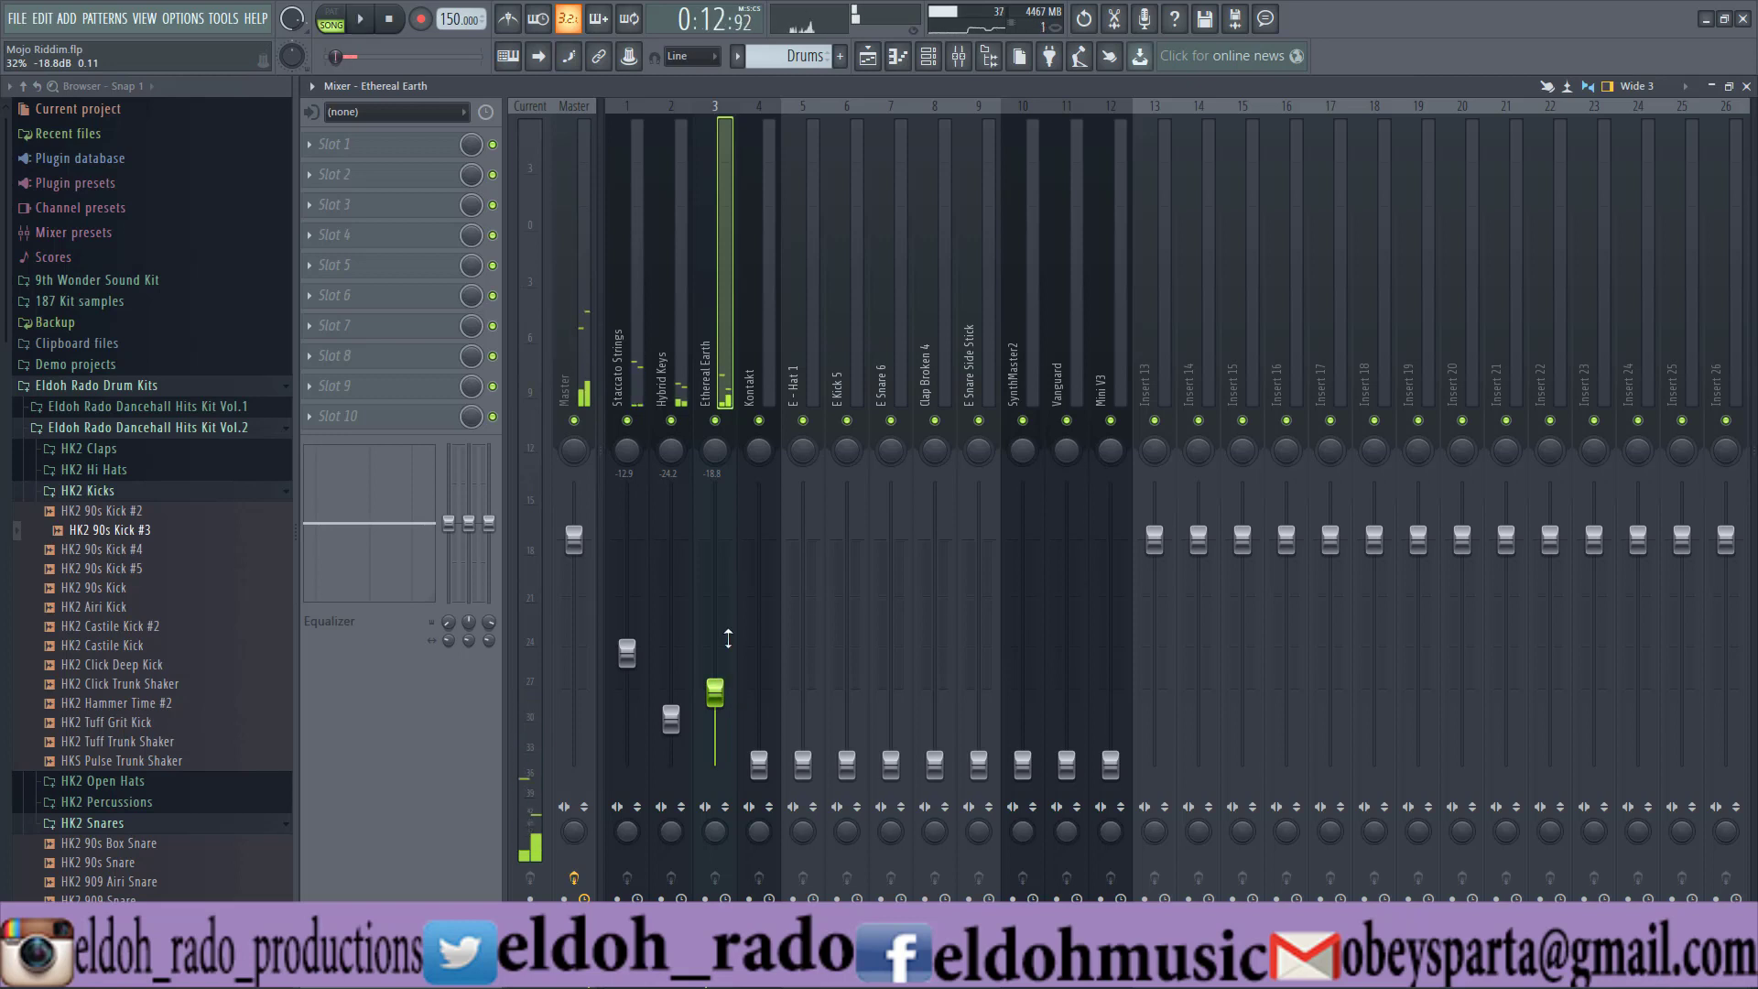
Raise the Kontakt track's volume to -26.3 dB while the selected range plays
{"action": "left_click", "coordinate": [772, 377]}
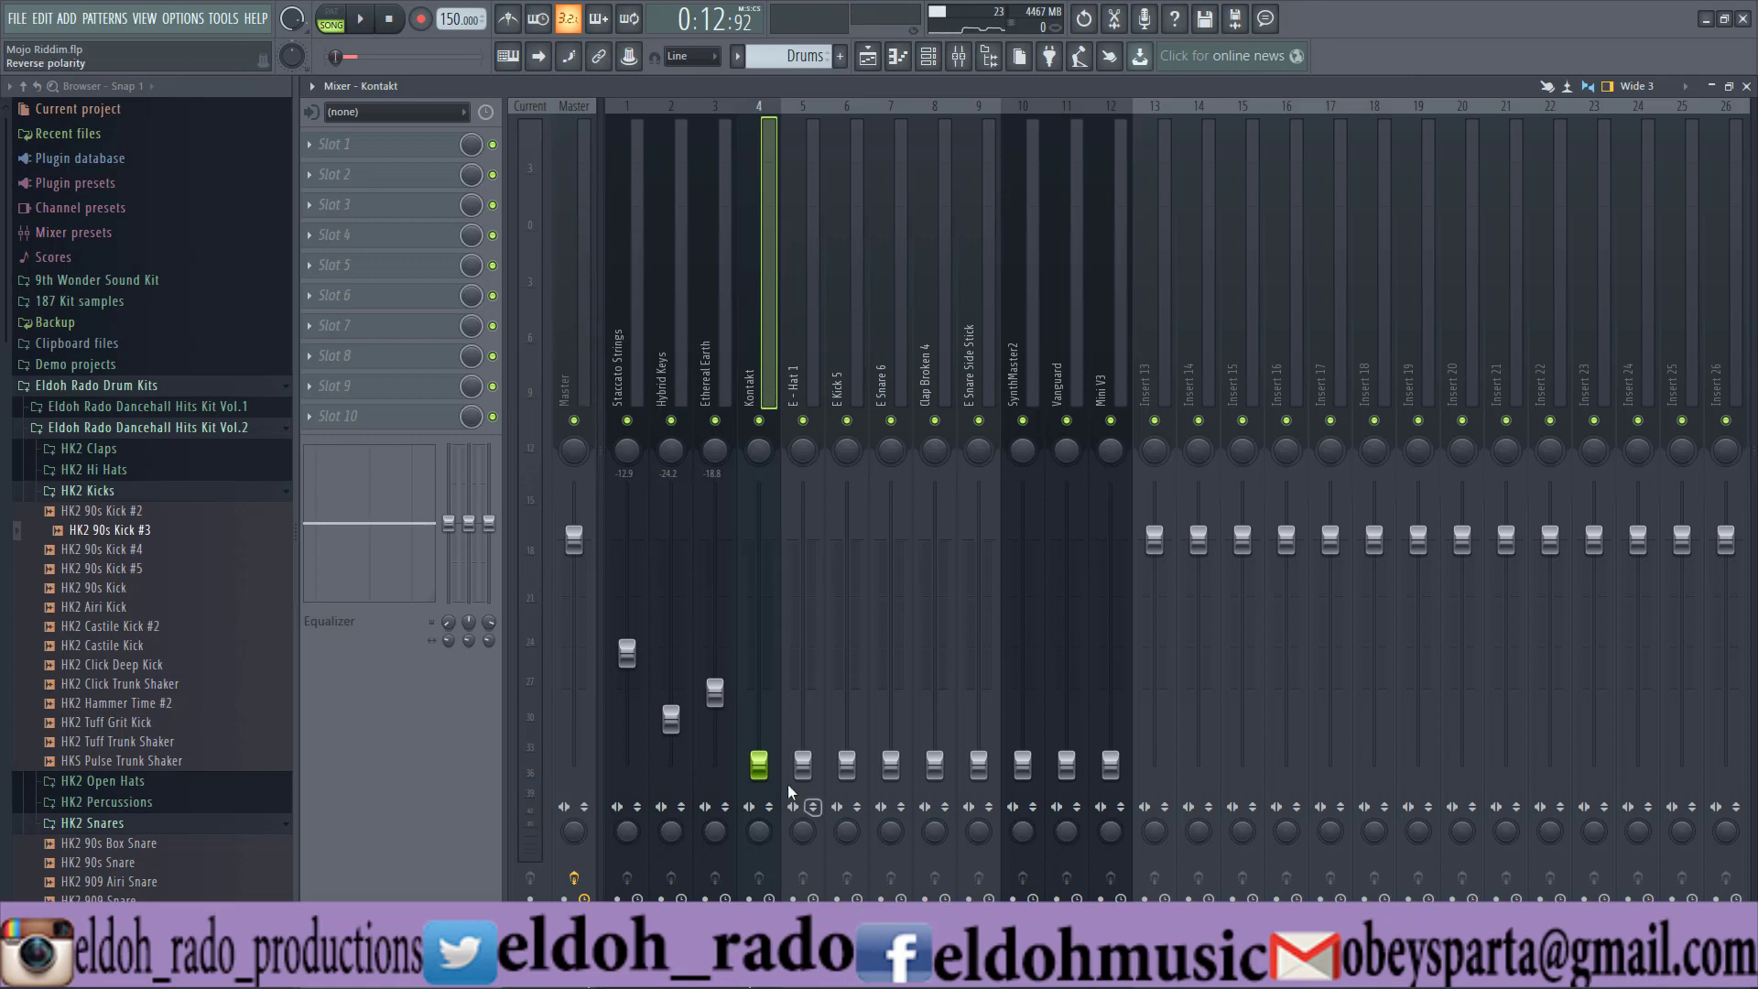
{"action": "key", "text": "space"}
{"action": "left_click_drag", "start_coordinate": [769, 776], "coordinate": [769, 740]}
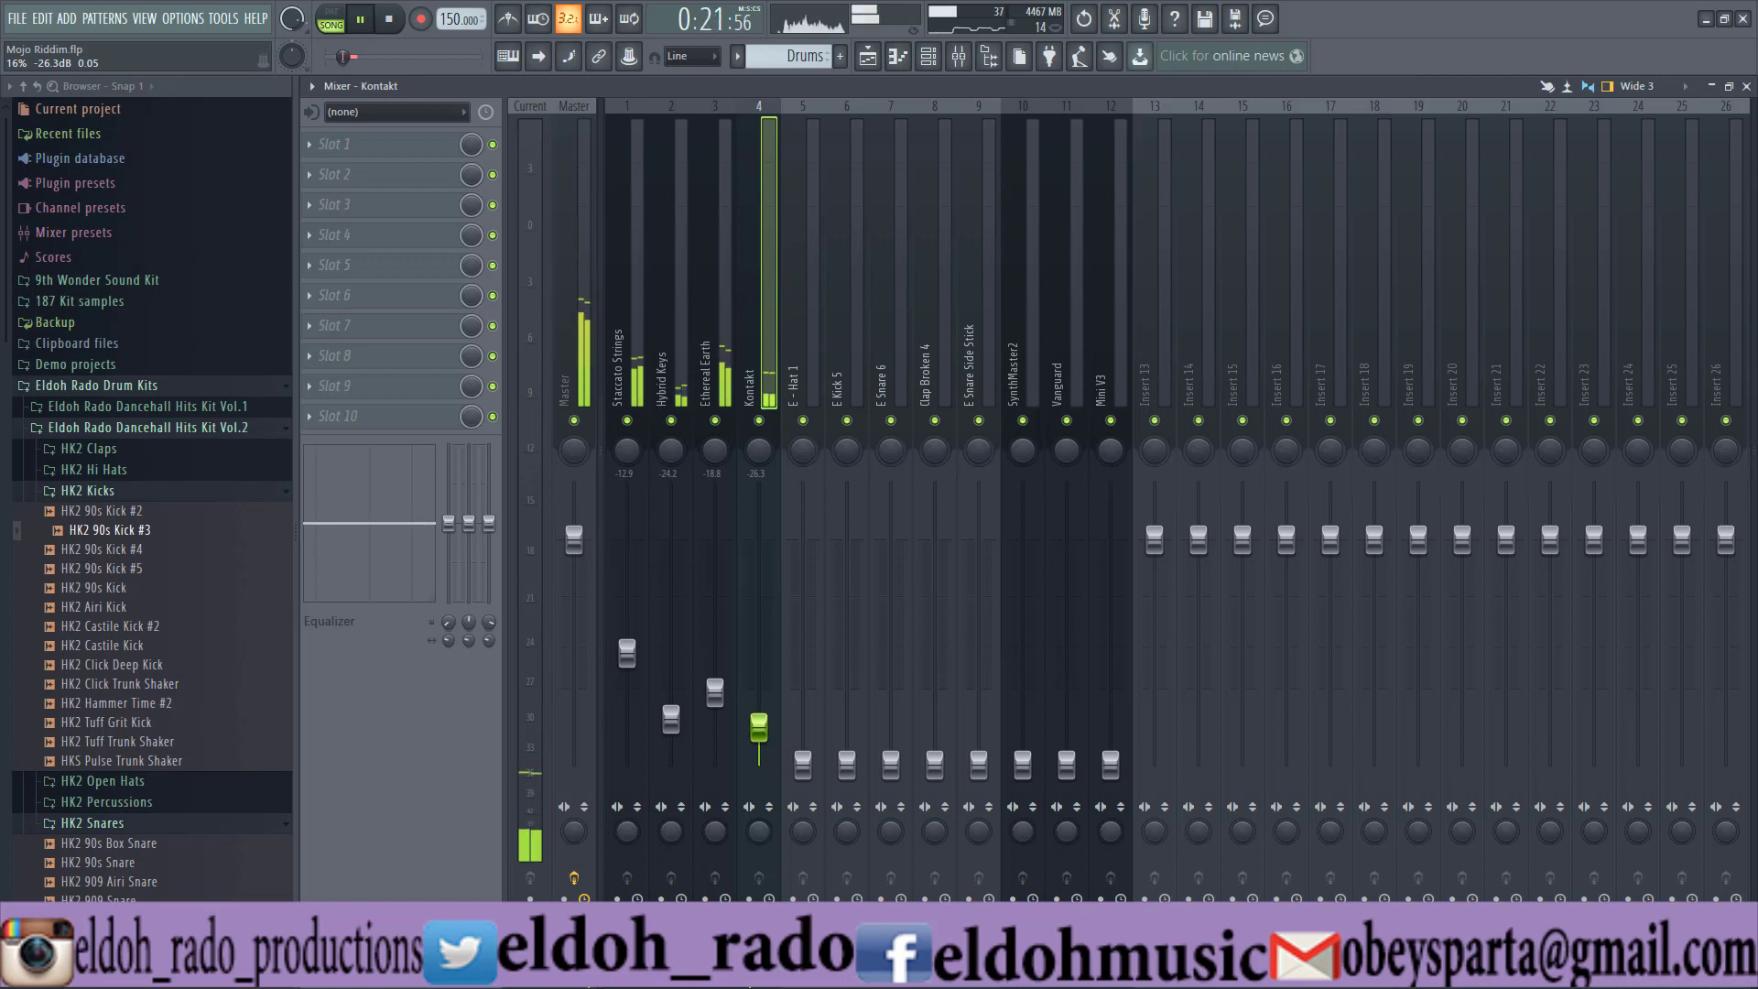
{"action": "key", "text": "space"}
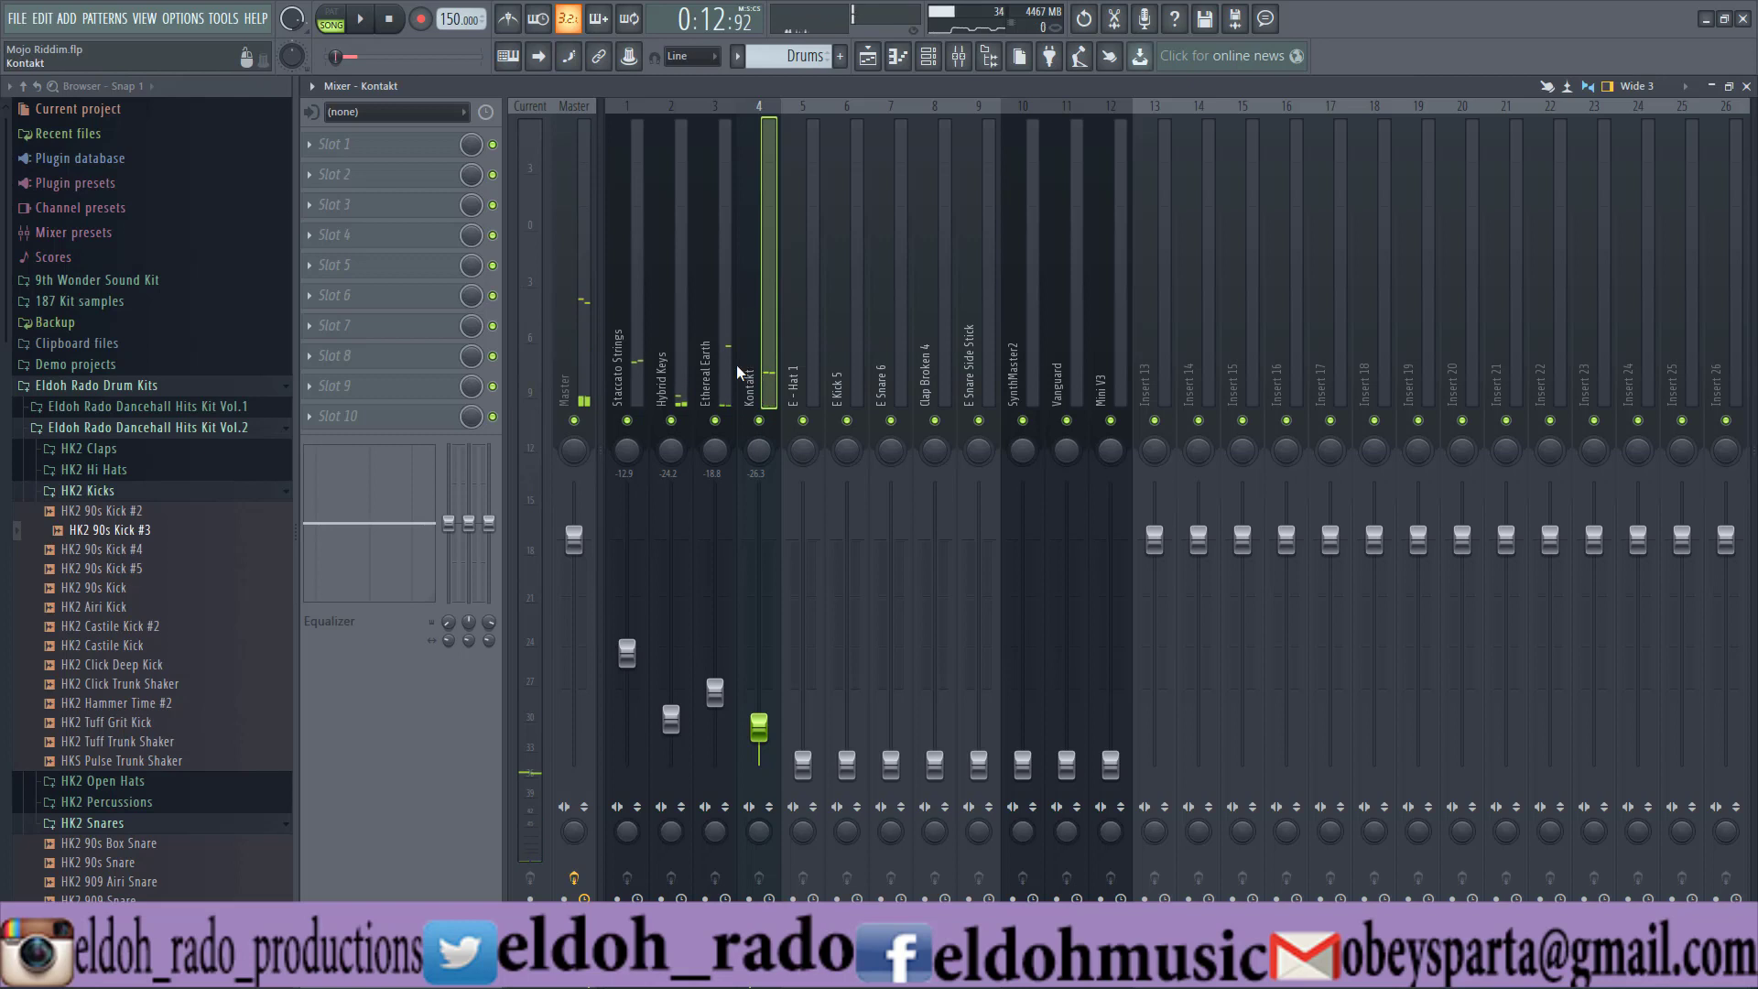
{"action": "left_click", "coordinate": [730, 364]}
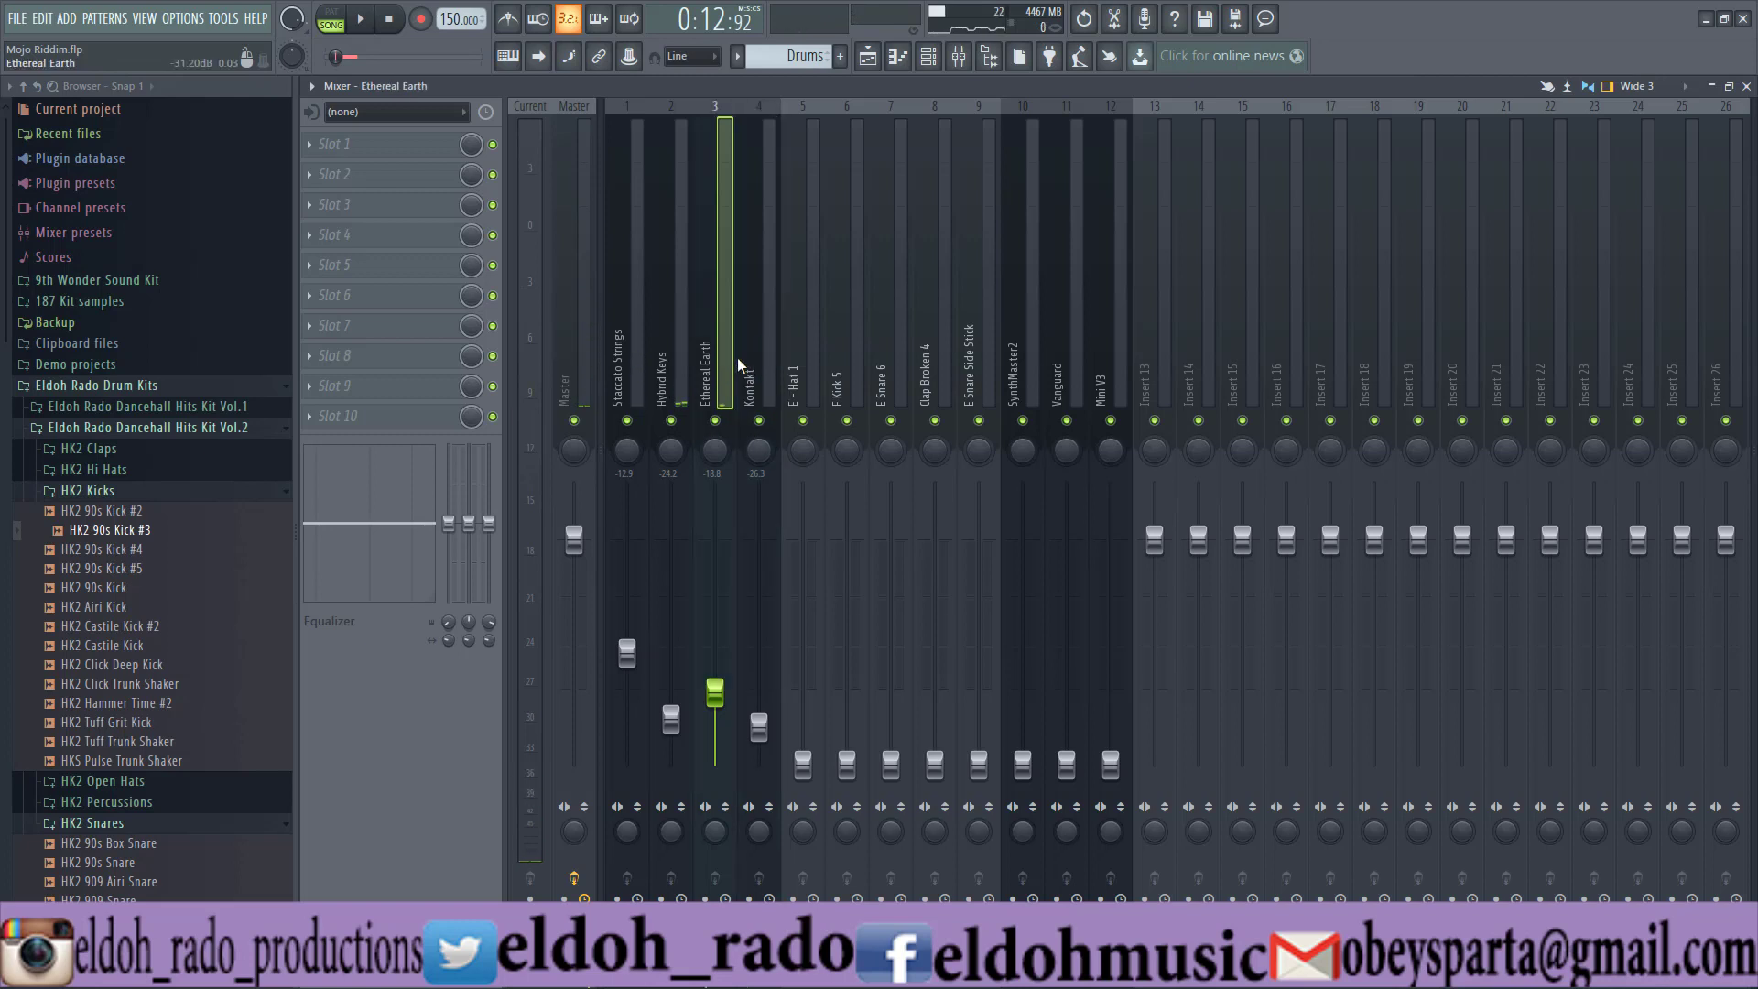
{"action": "left_click", "coordinate": [751, 349]}
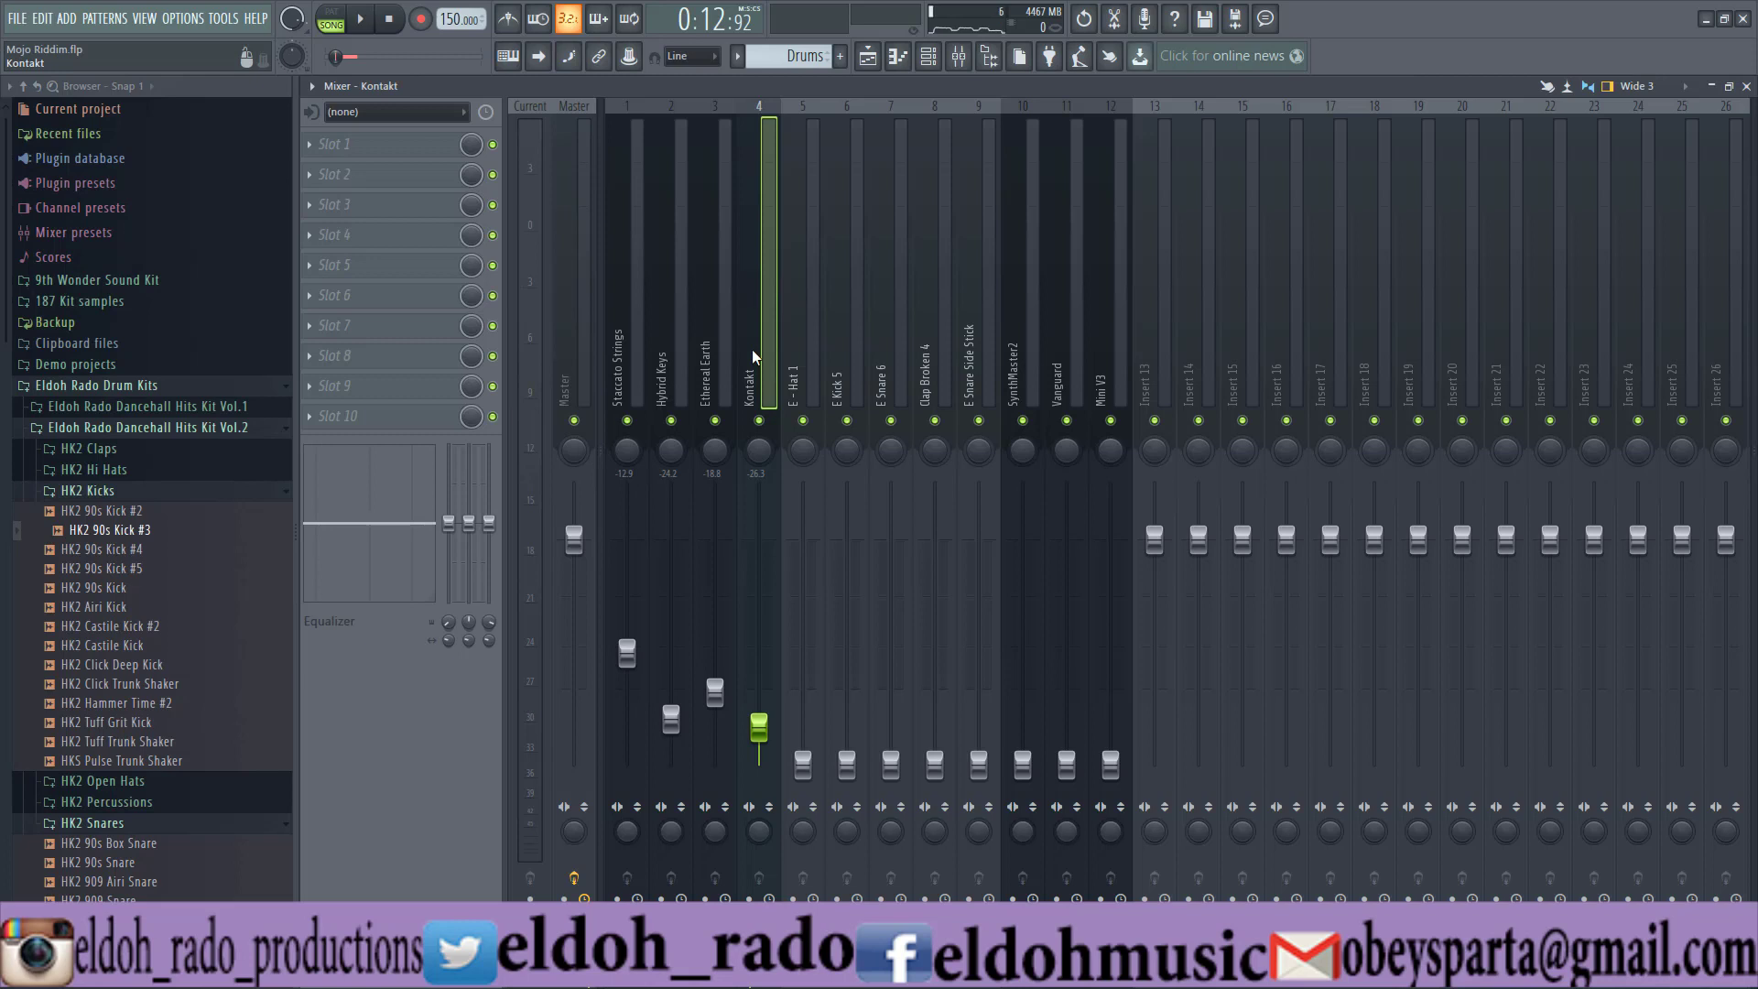
{"action": "left_click", "coordinate": [718, 354]}
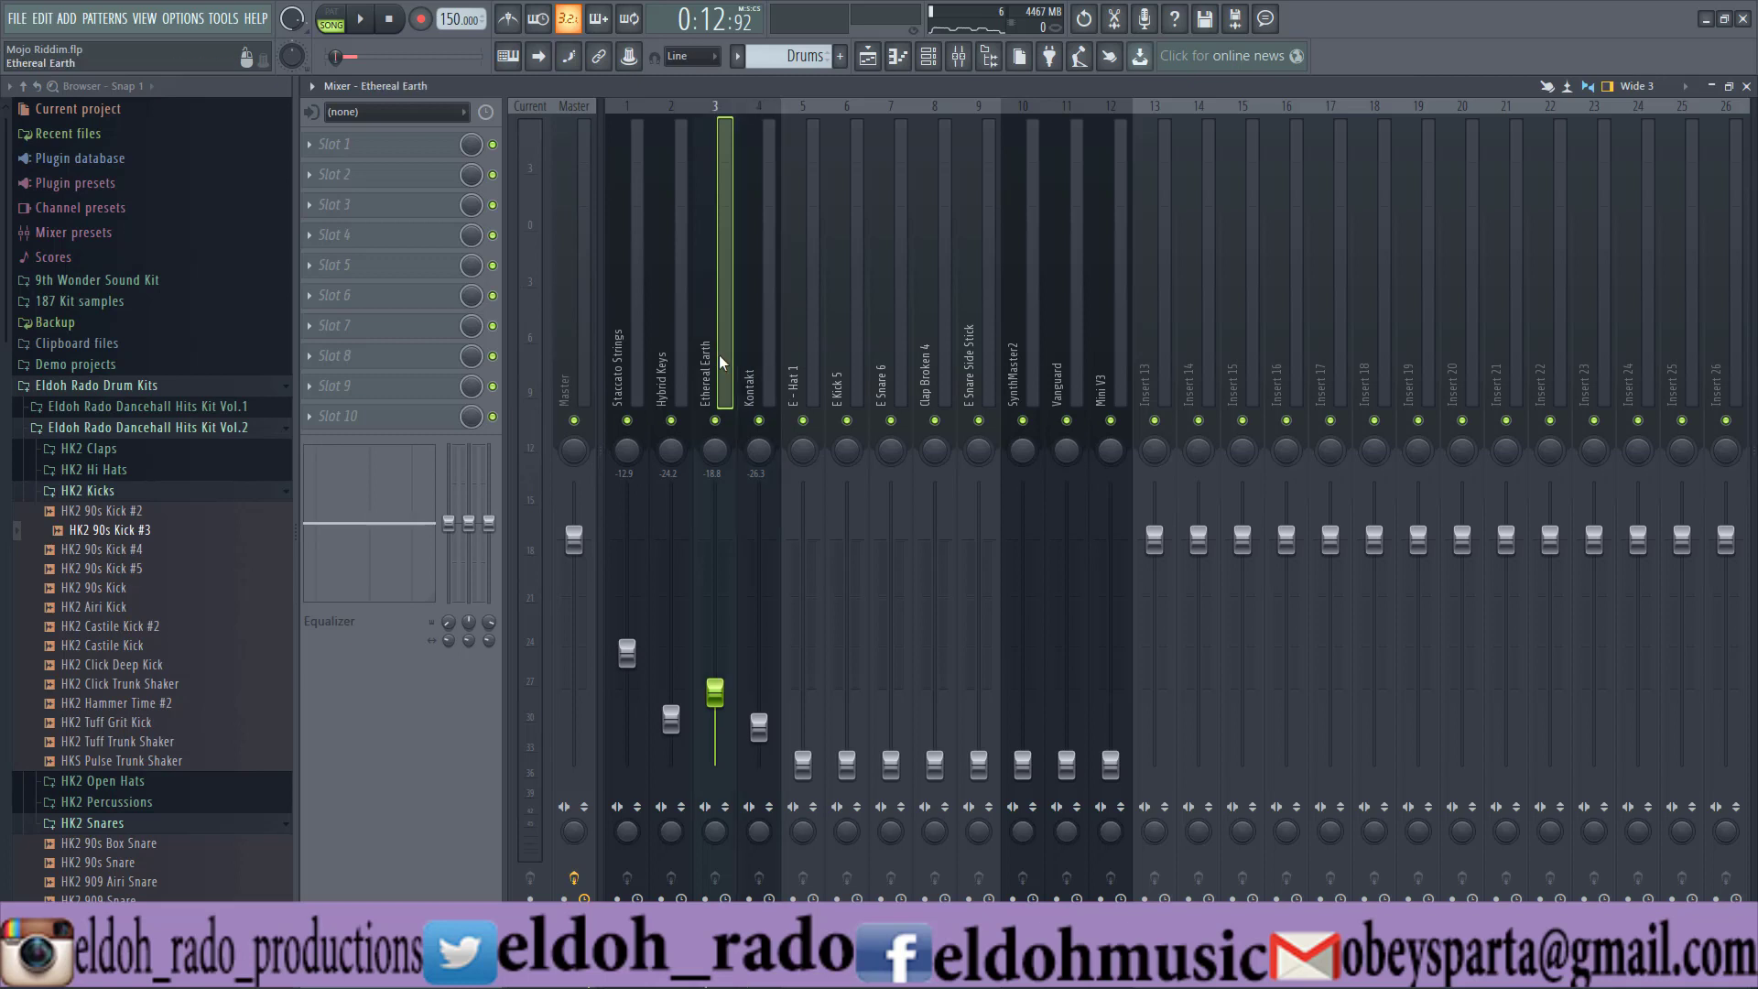
{"action": "left_click", "coordinate": [761, 357]}
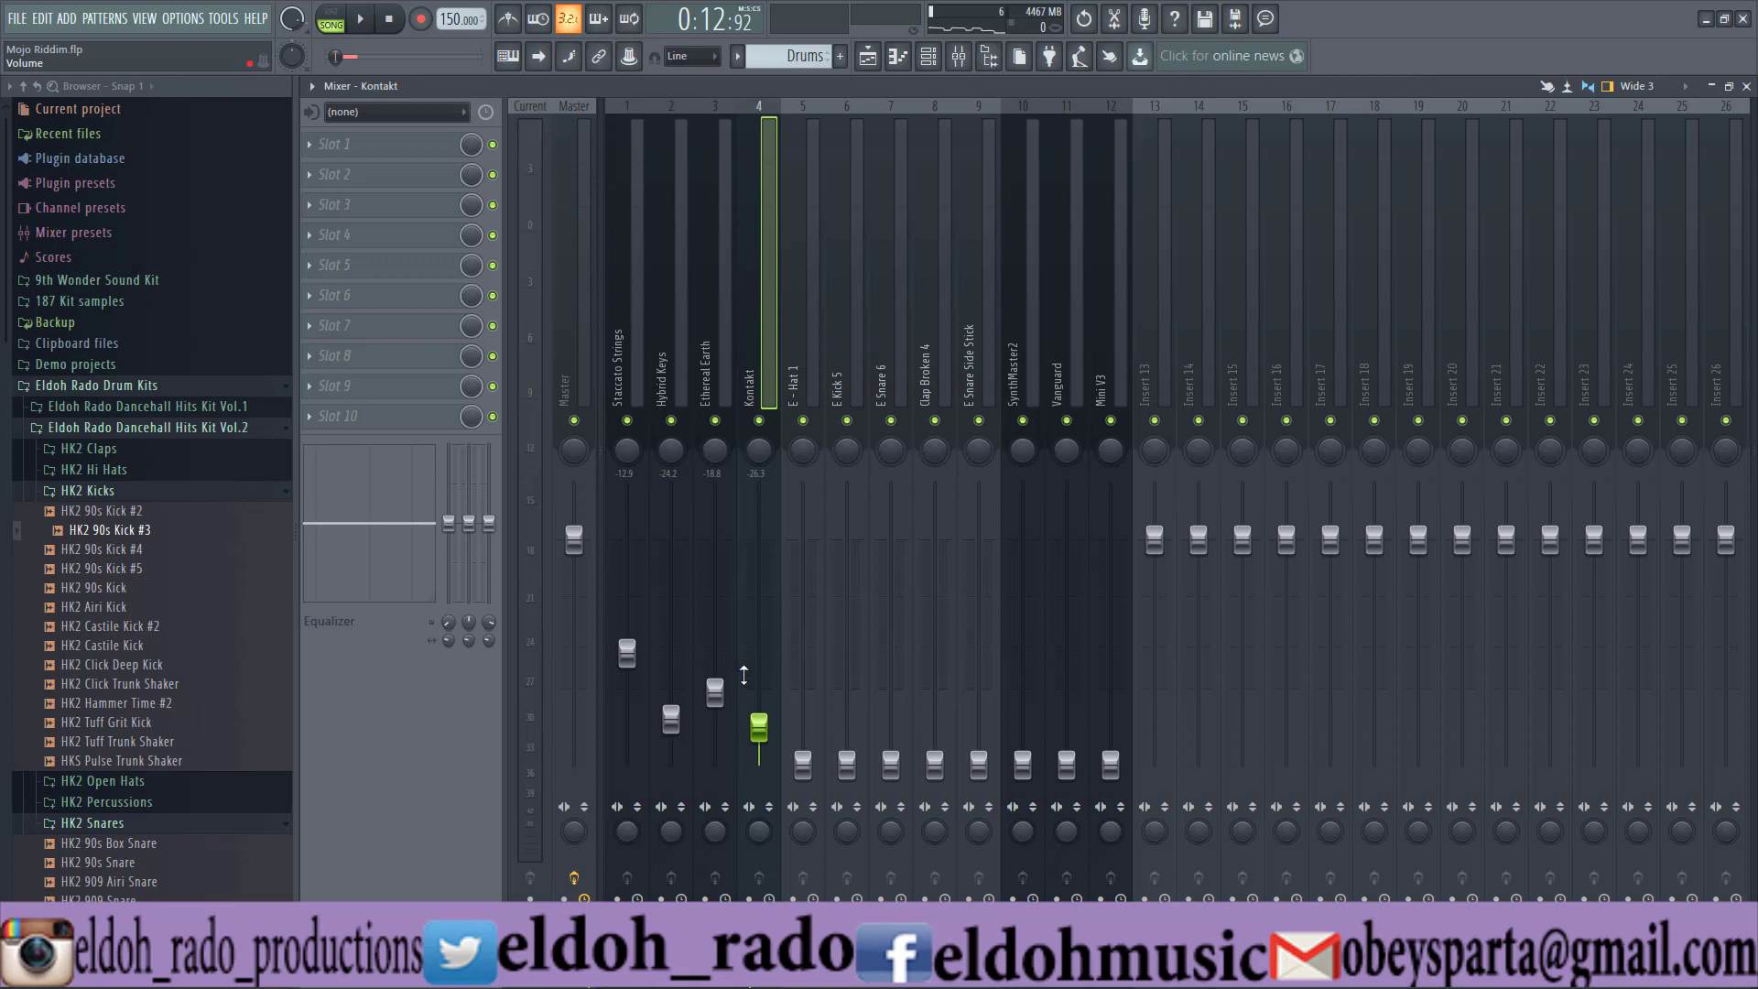
{"action": "left_click", "coordinate": [738, 383]}
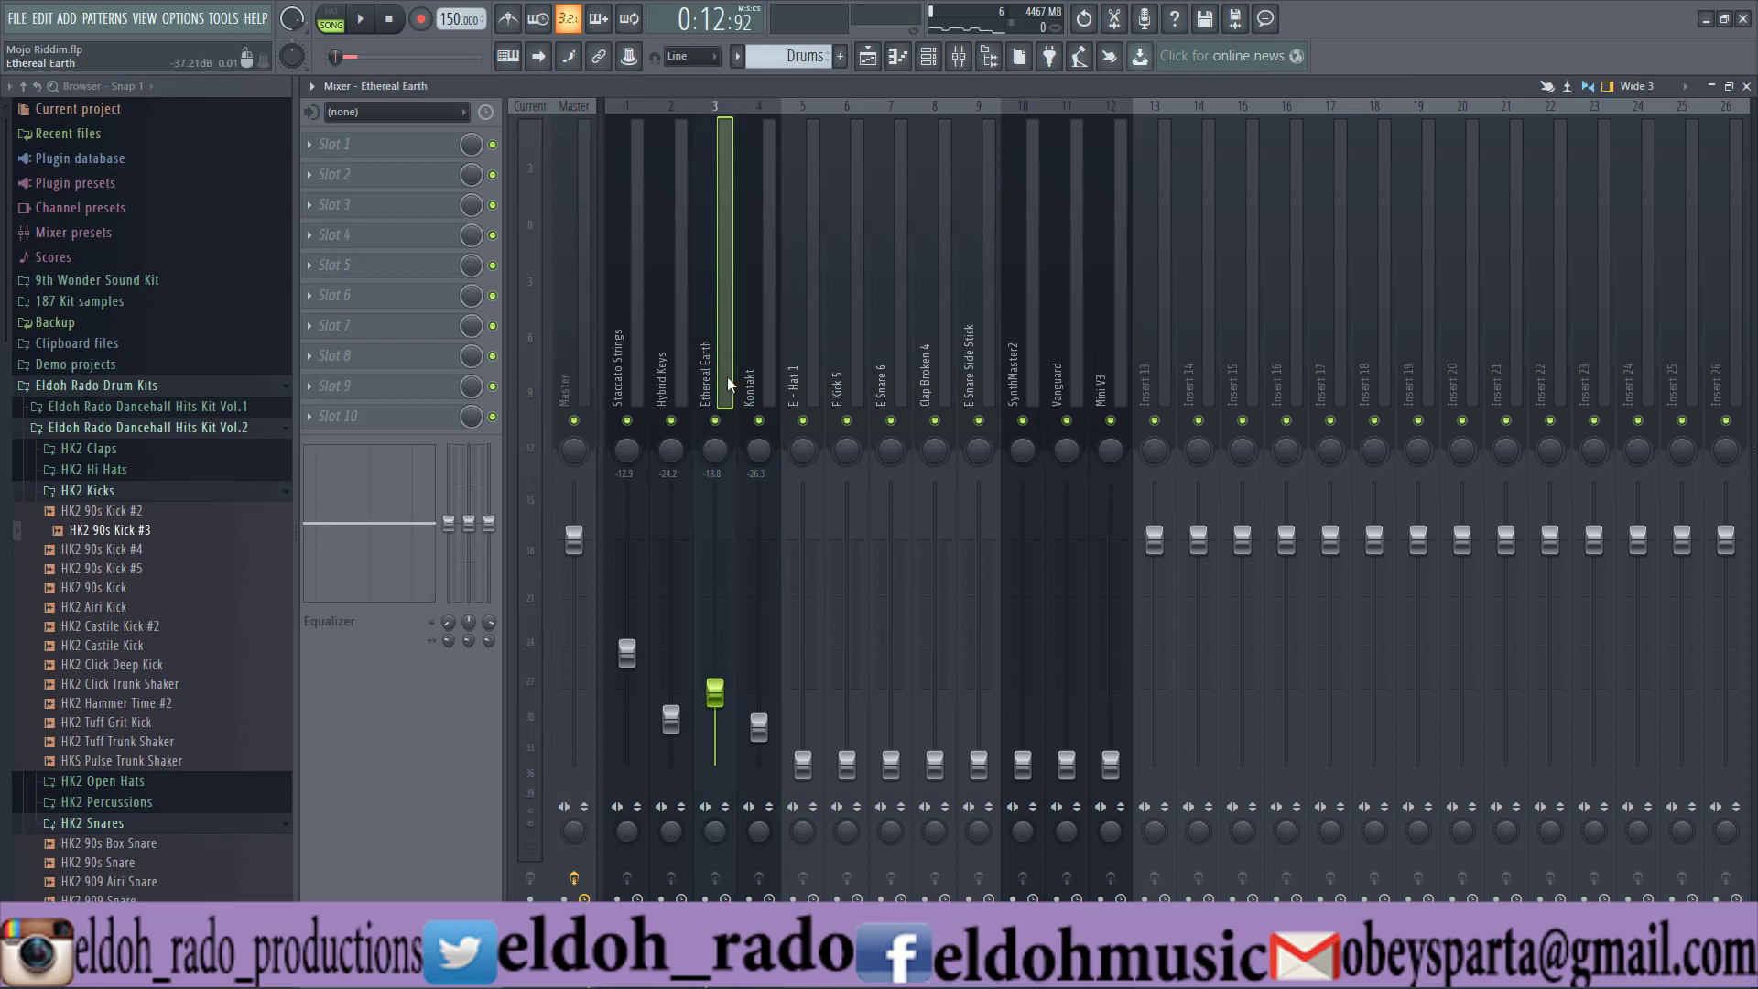
Set the Kontakt track's volume to about -25.9 dB during playback, and mute Hybrid Keys and Staccato Strings
{"action": "key", "text": "space"}
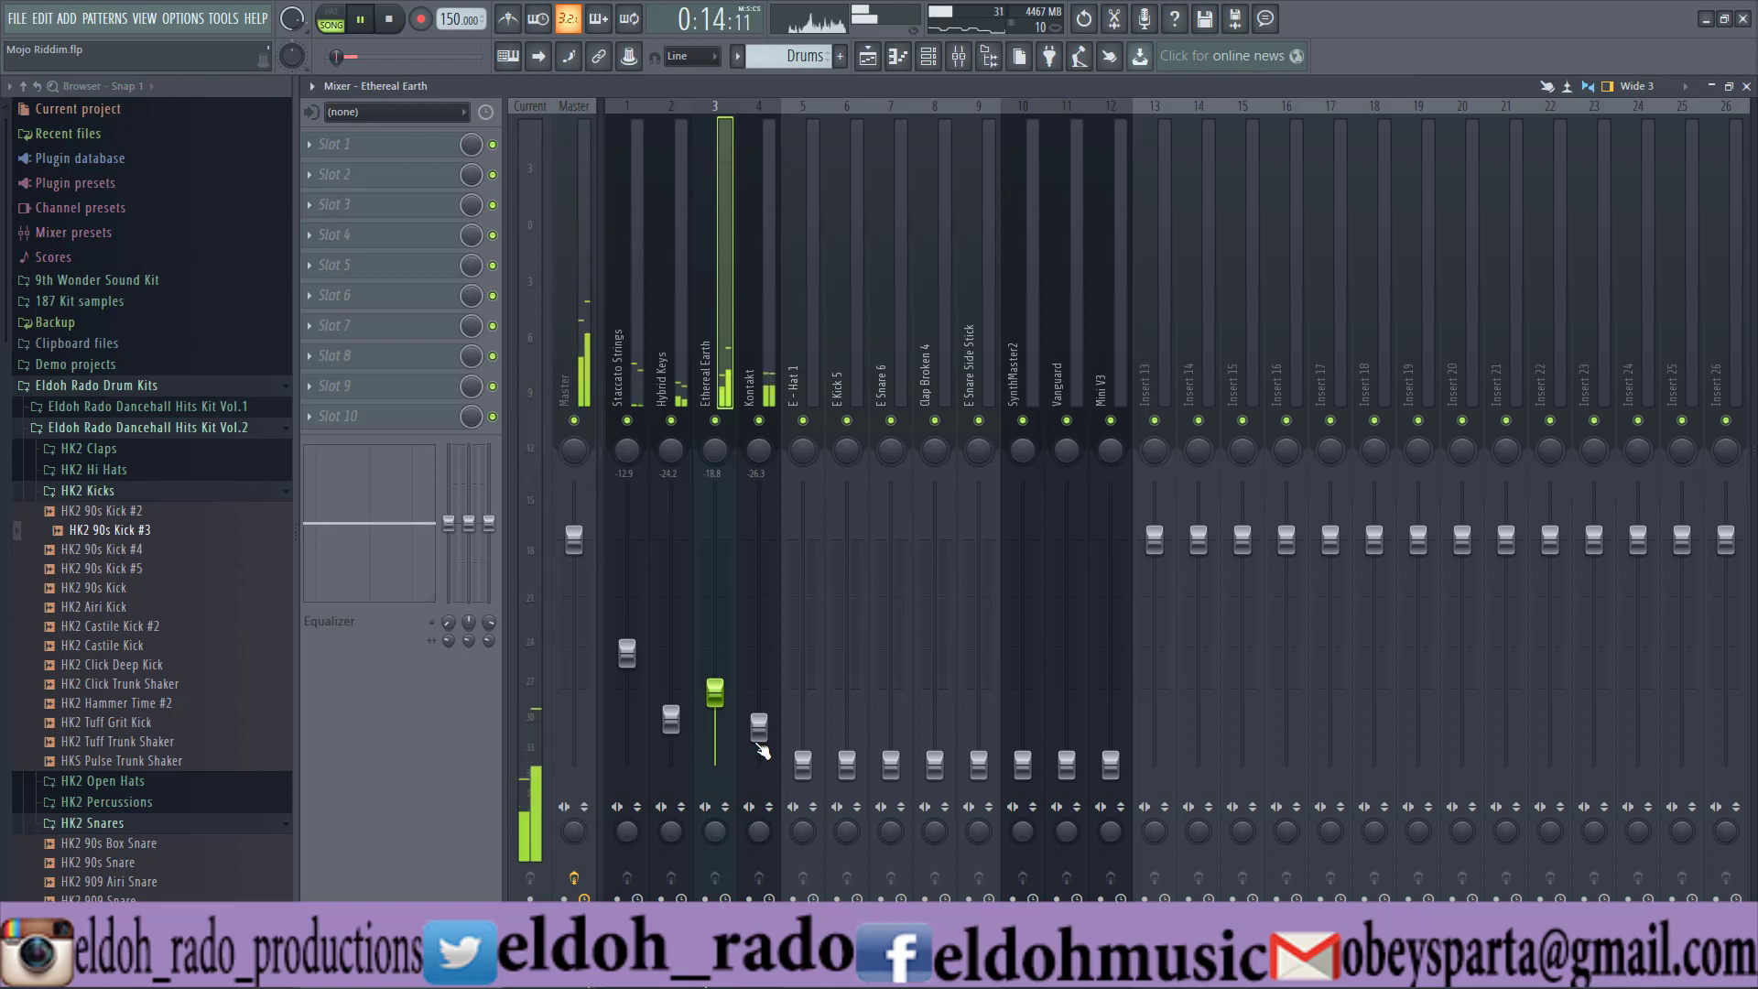
{"action": "left_click_drag", "start_coordinate": [759, 732], "coordinate": [759, 727]}
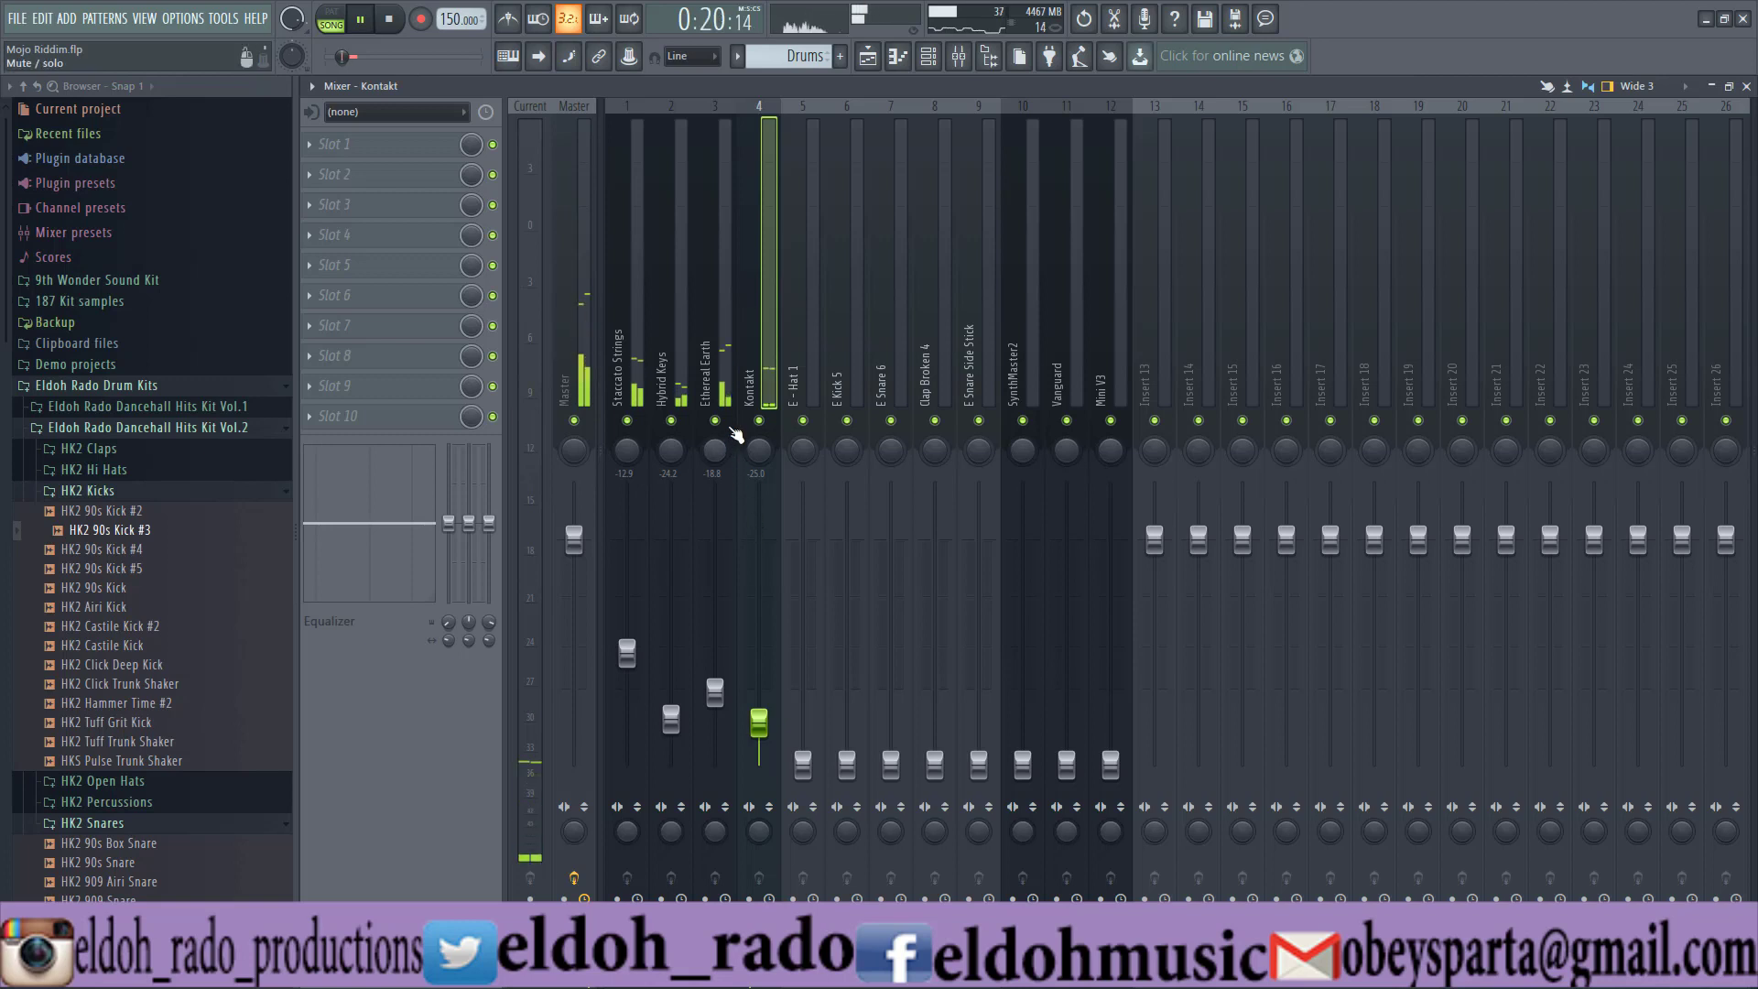
{"action": "left_click", "coordinate": [671, 421]}
{"action": "left_click", "coordinate": [627, 421]}
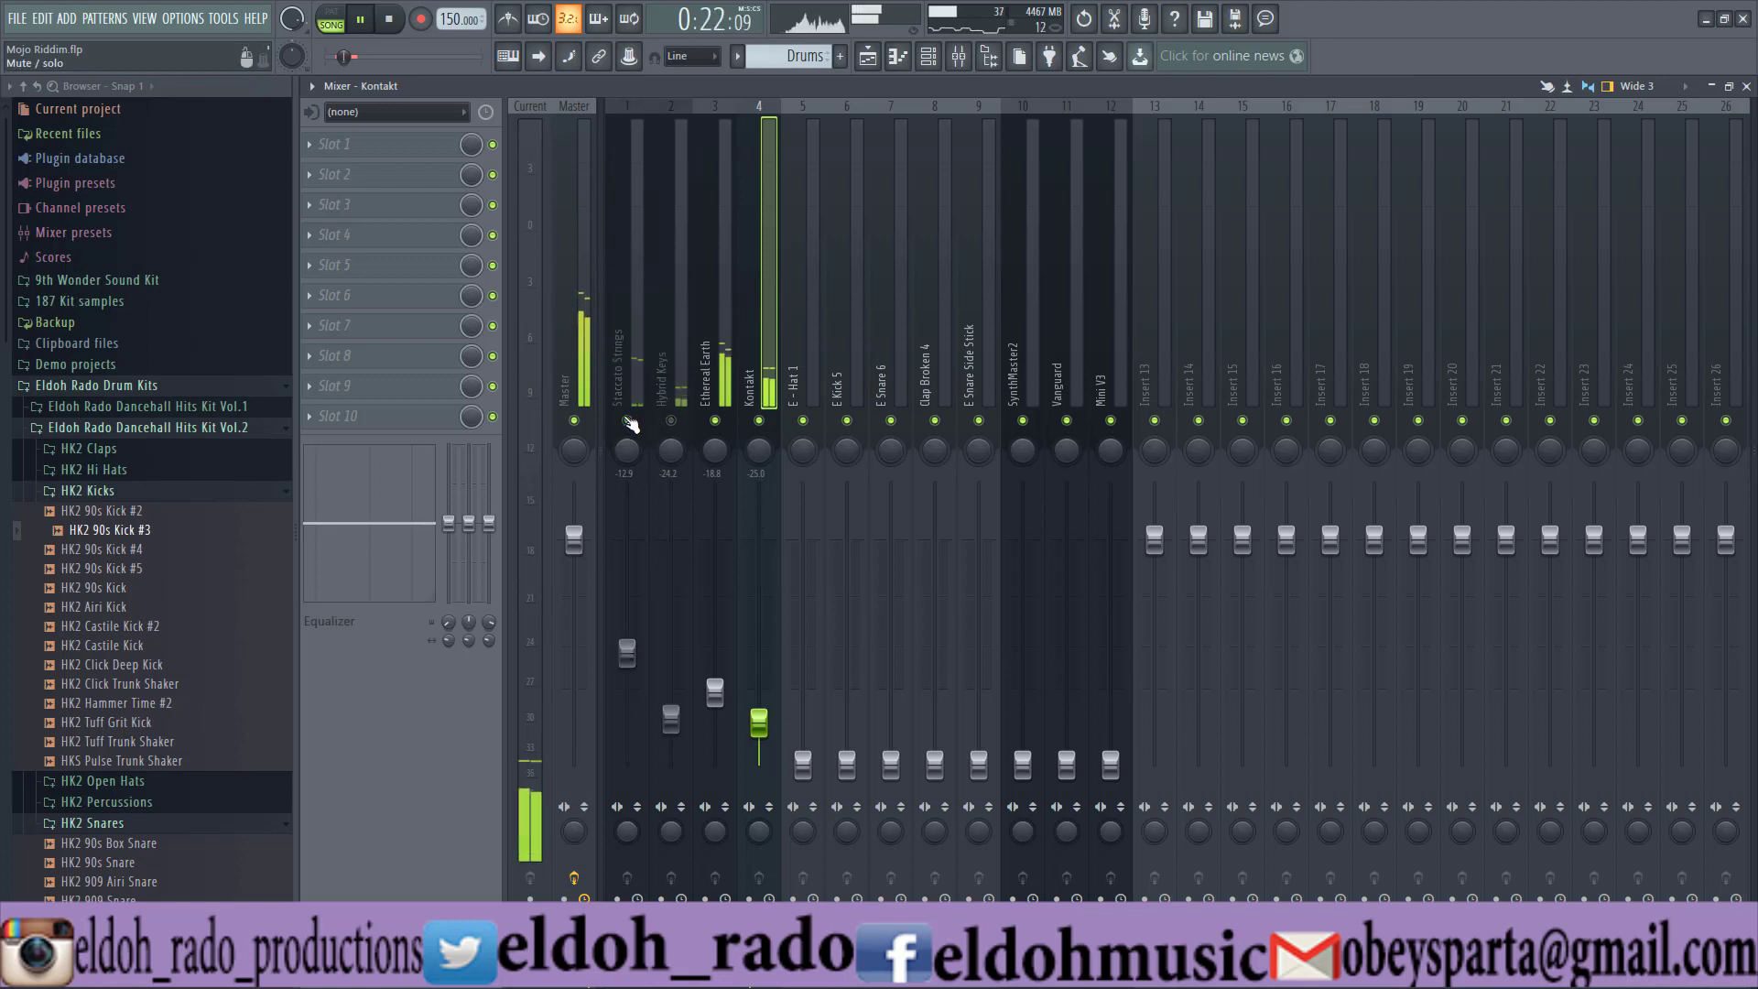
Compare the playback with Ethereal Earth and Kontakt muted in turn, and unmute Hybrid Keys and Staccato Strings
{"action": "left_click", "coordinate": [717, 422]}
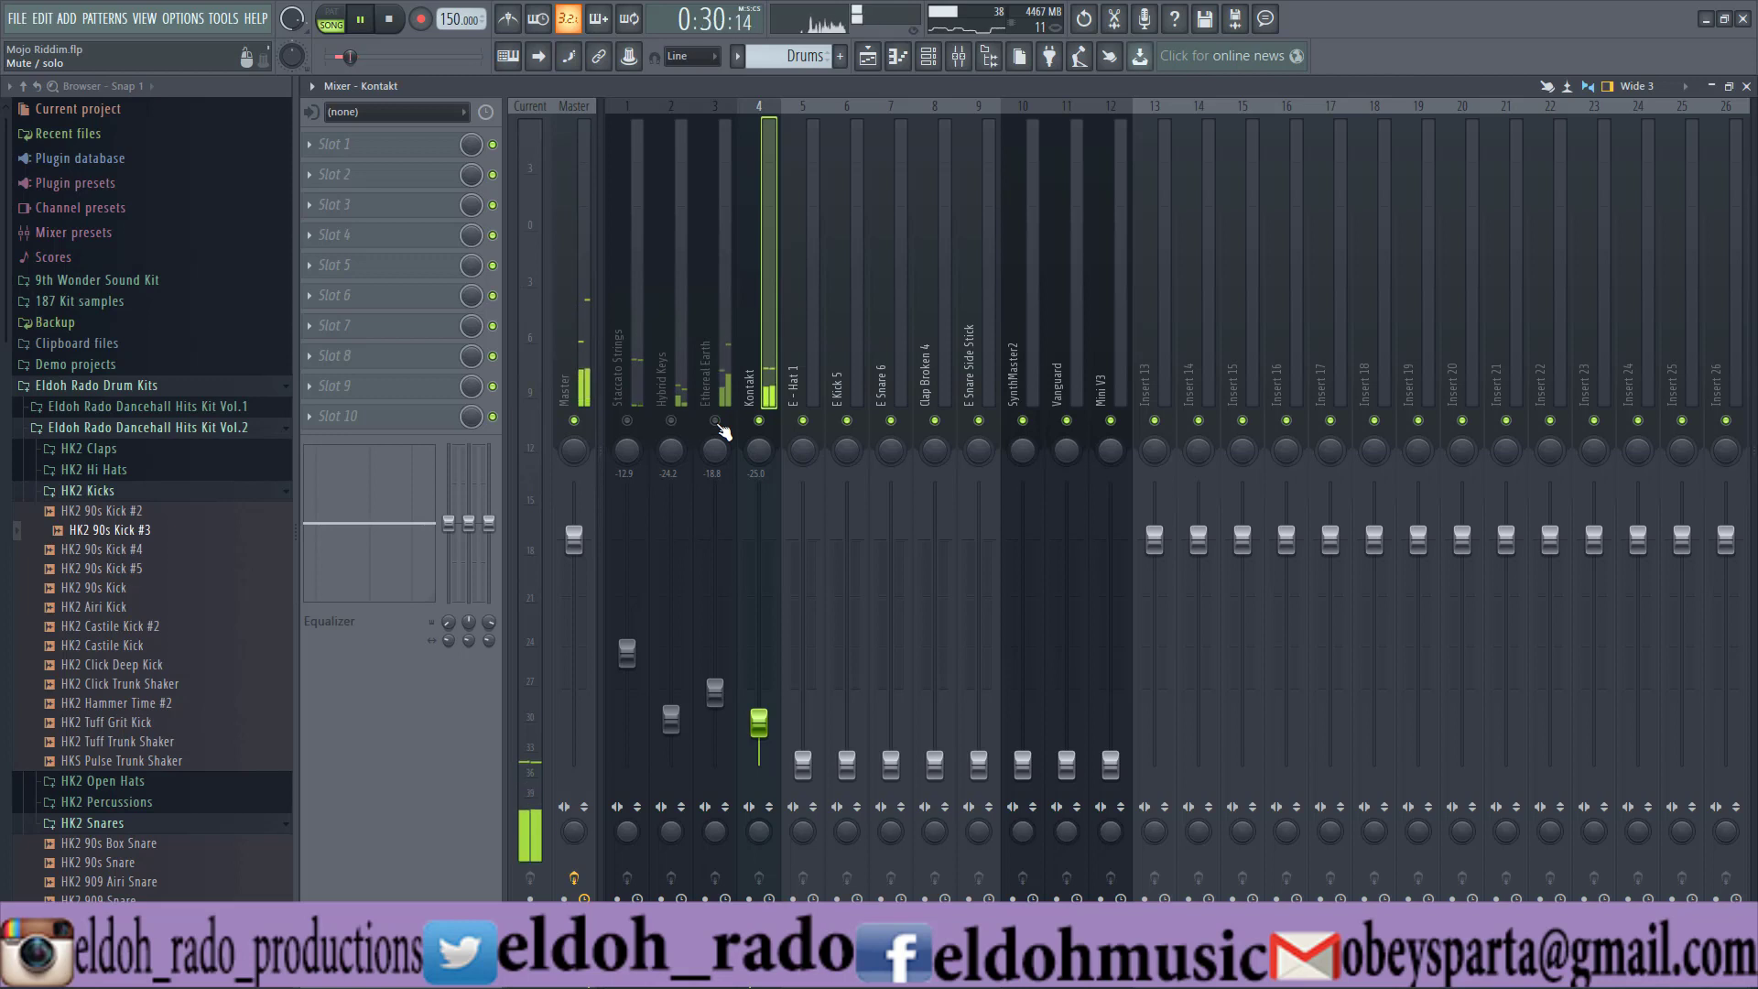
{"action": "left_click", "coordinate": [717, 422]}
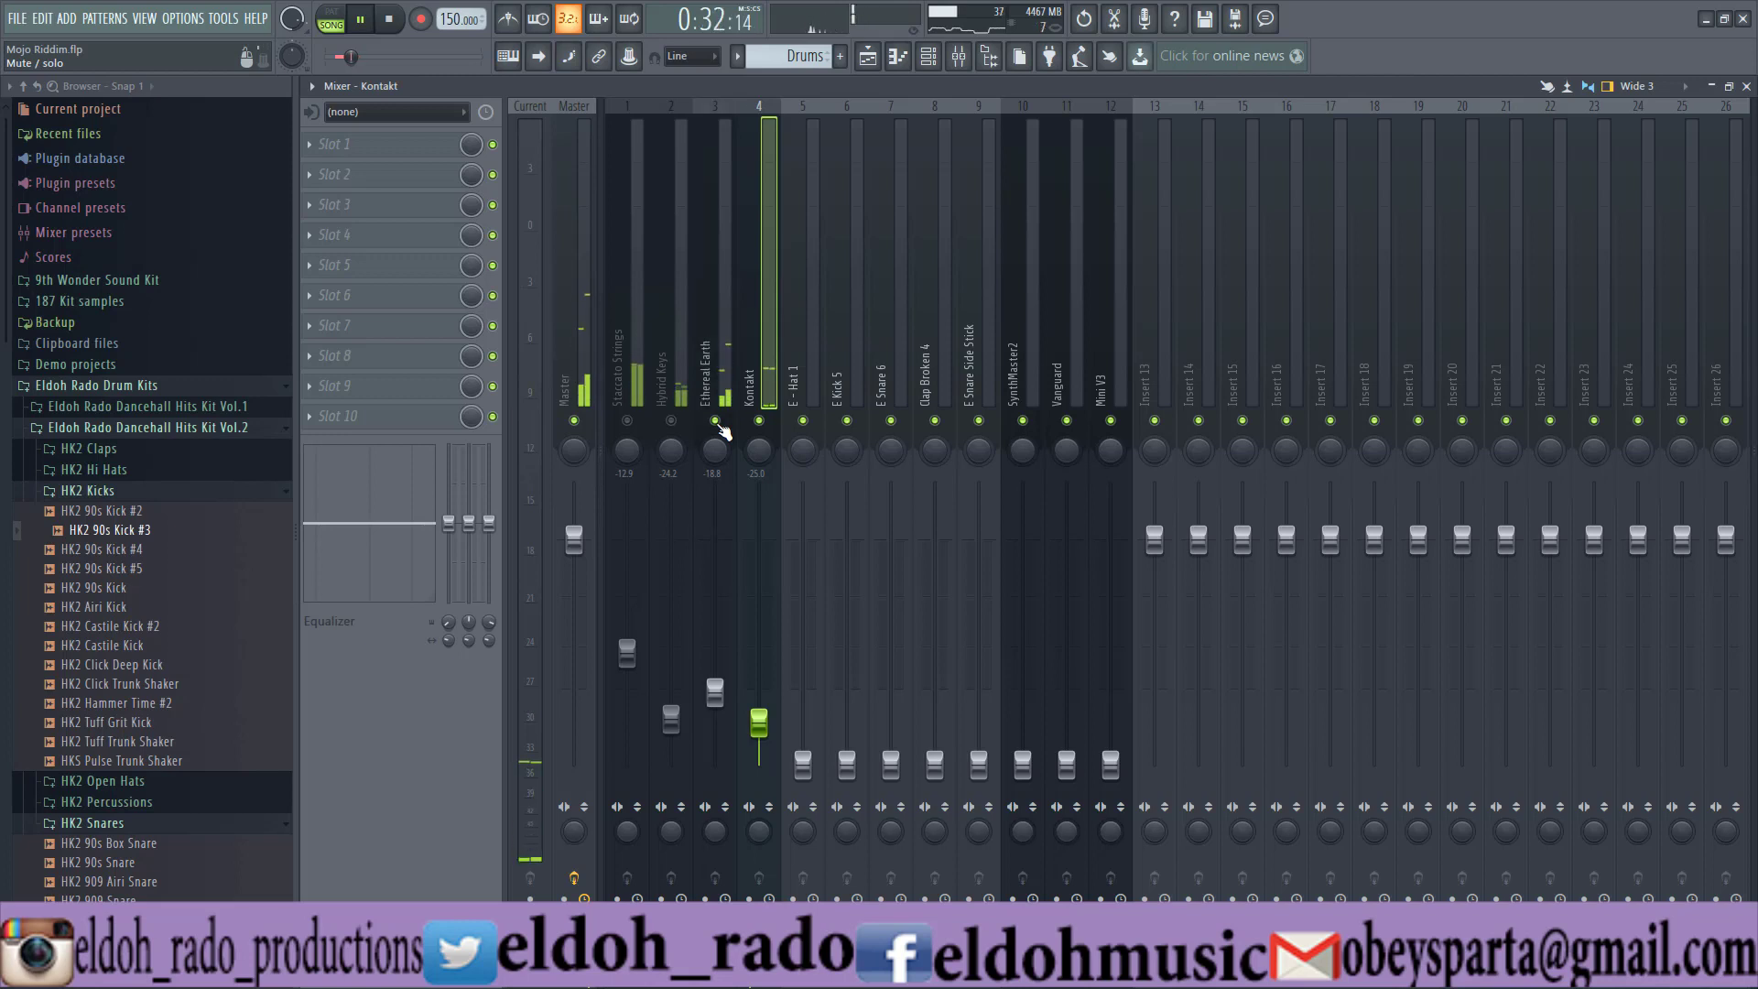
{"action": "left_click", "coordinate": [759, 422]}
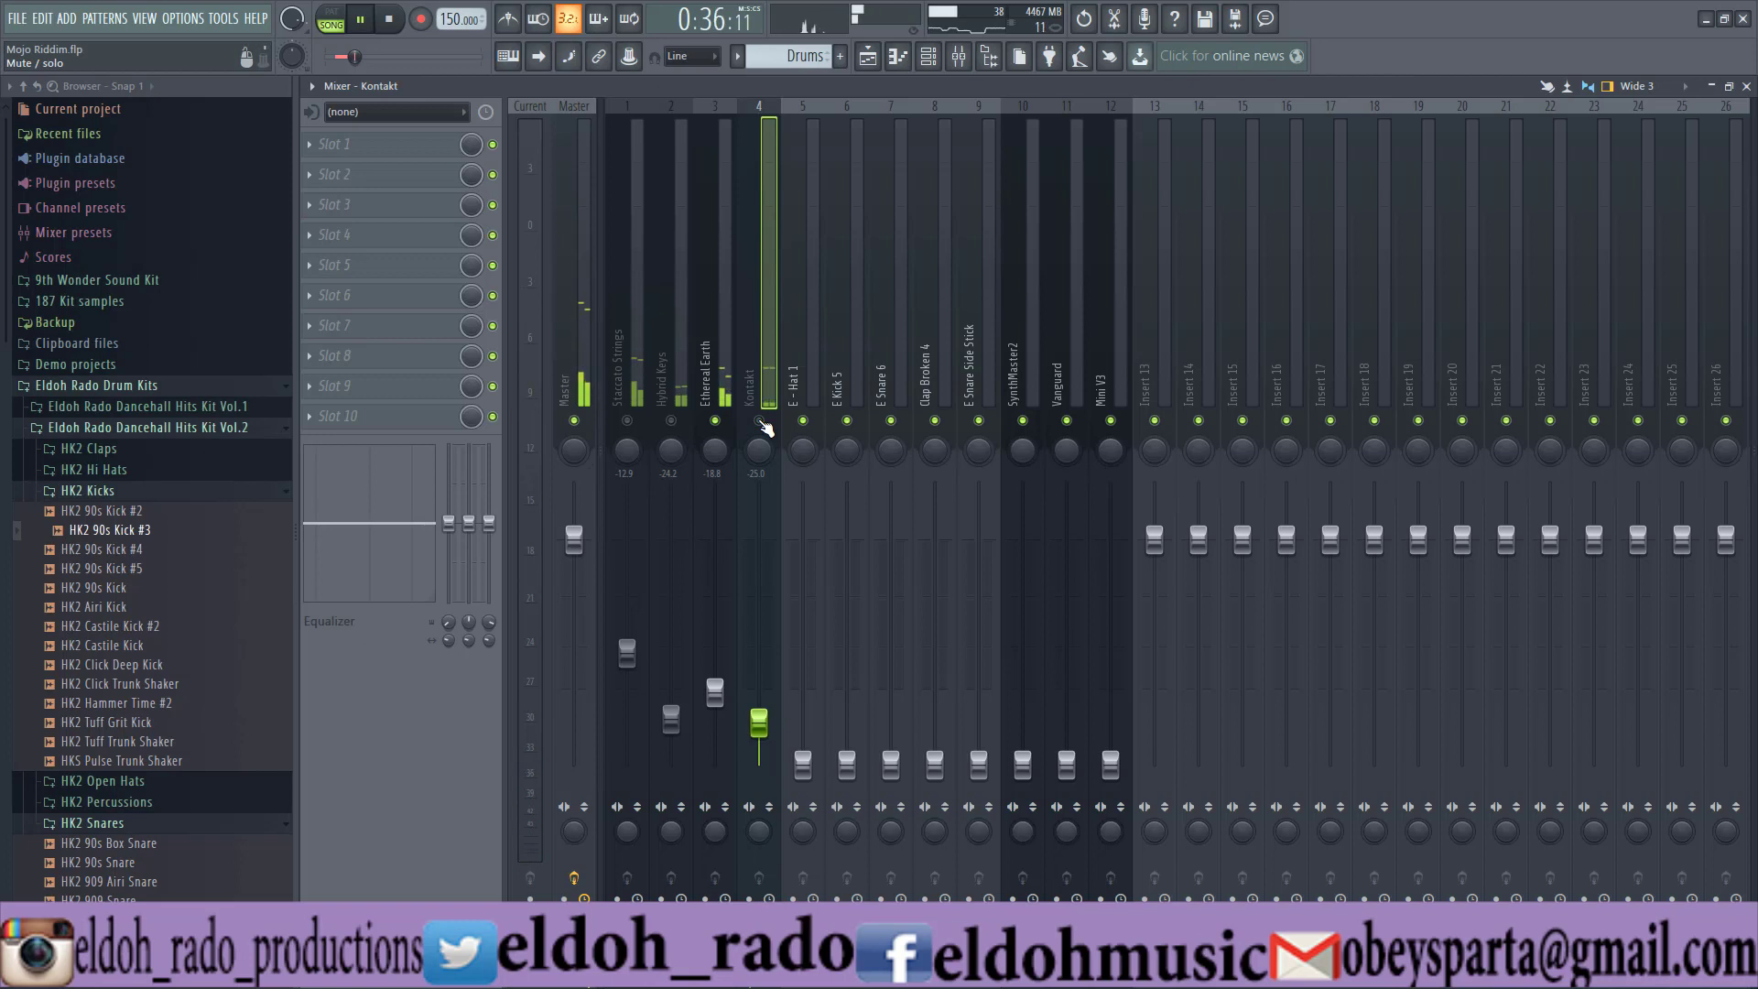
{"action": "left_click", "coordinate": [759, 421]}
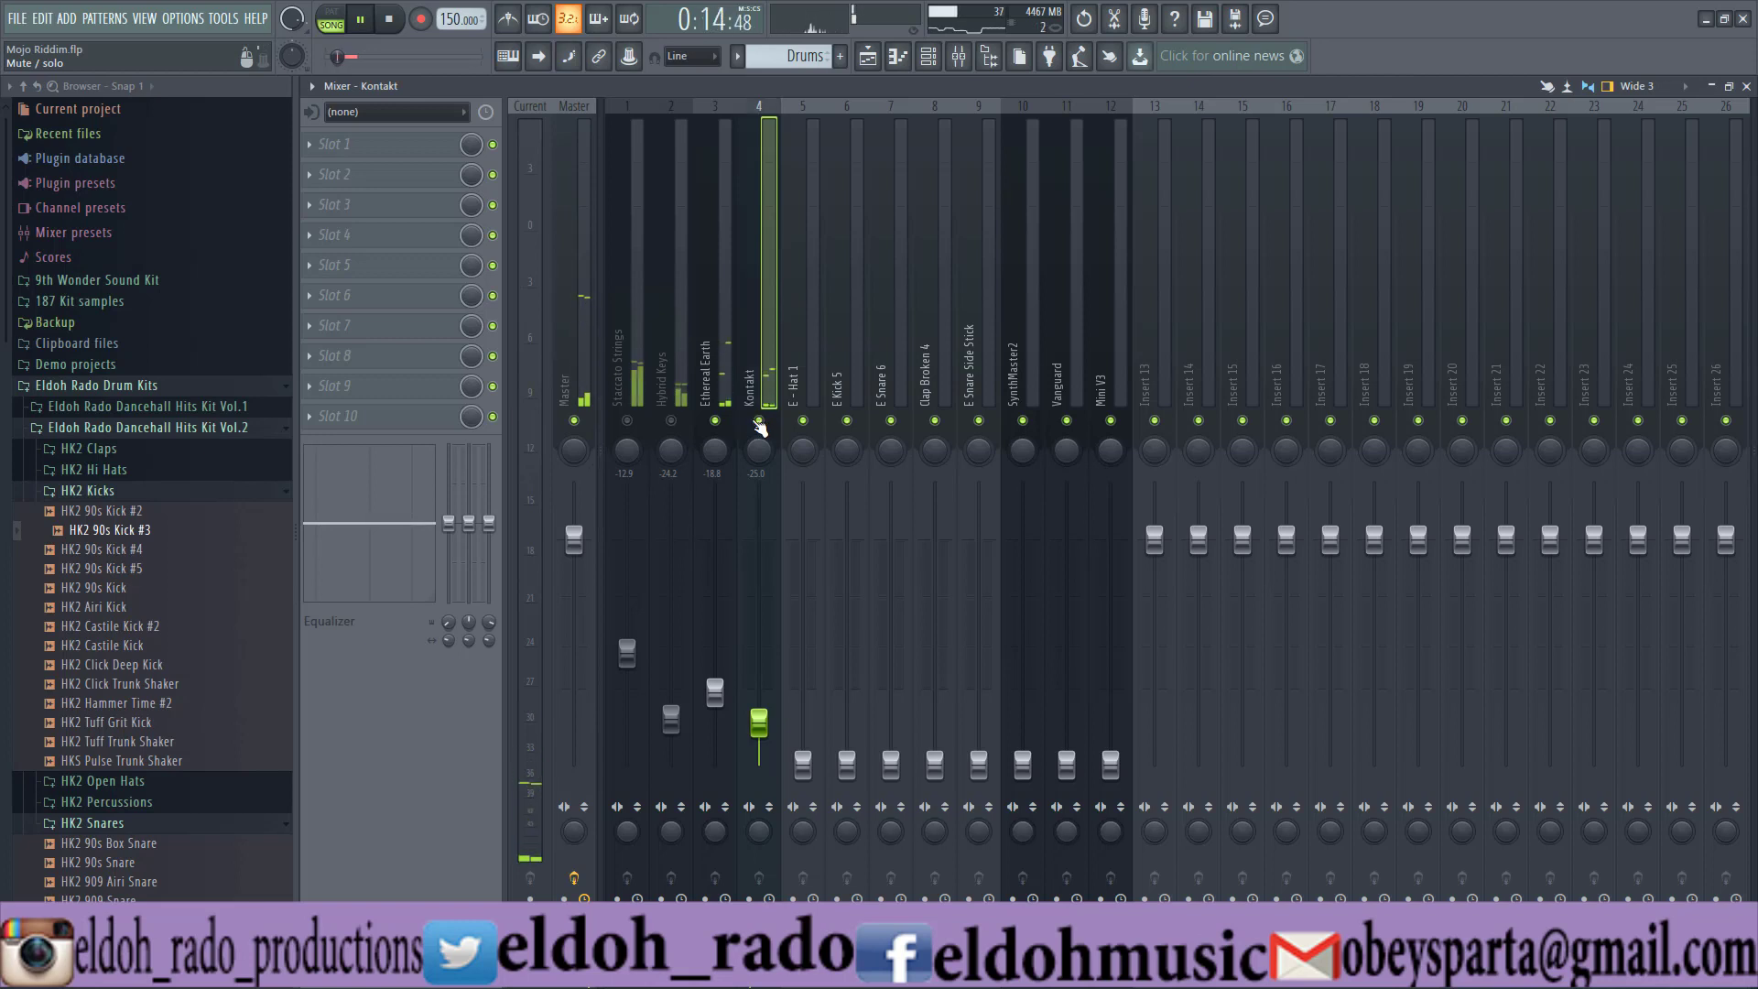
{"action": "left_click", "coordinate": [672, 421]}
{"action": "left_click", "coordinate": [627, 421]}
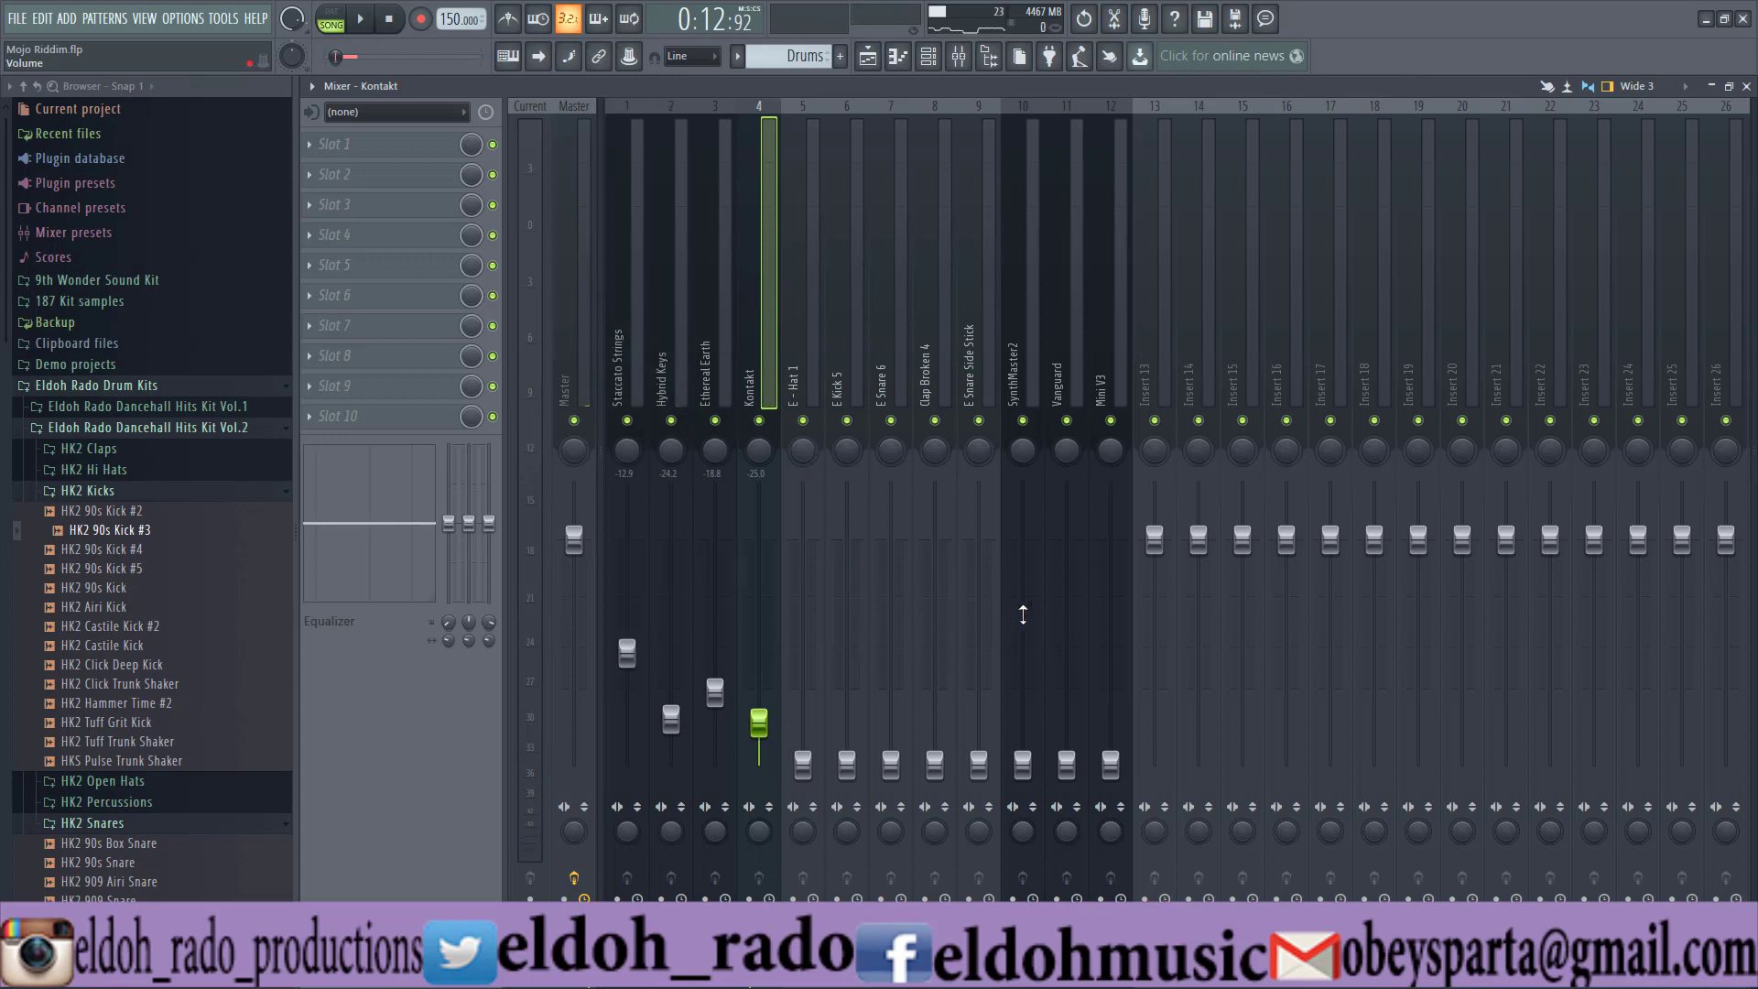
Raise the SynthMaster2 track's volume to -30.4 dB while the selected range plays
{"action": "left_click", "coordinate": [1019, 381]}
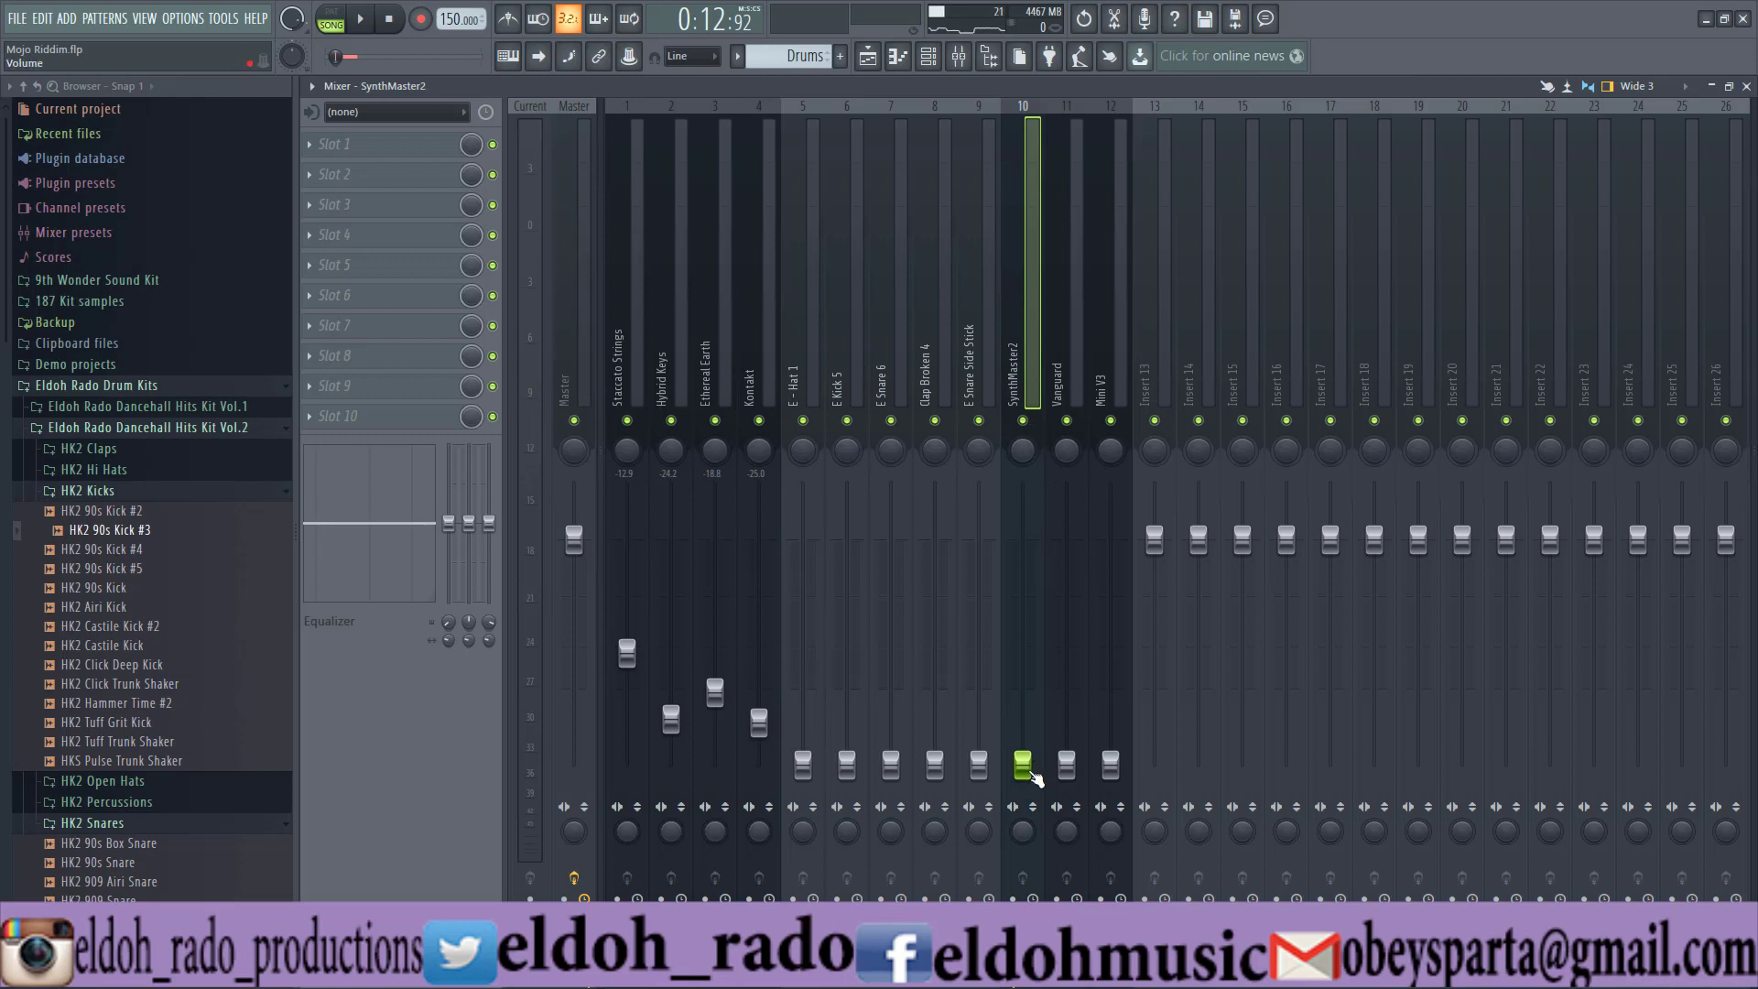
{"action": "left_click_drag", "start_coordinate": [1032, 773], "coordinate": [1023, 740]}
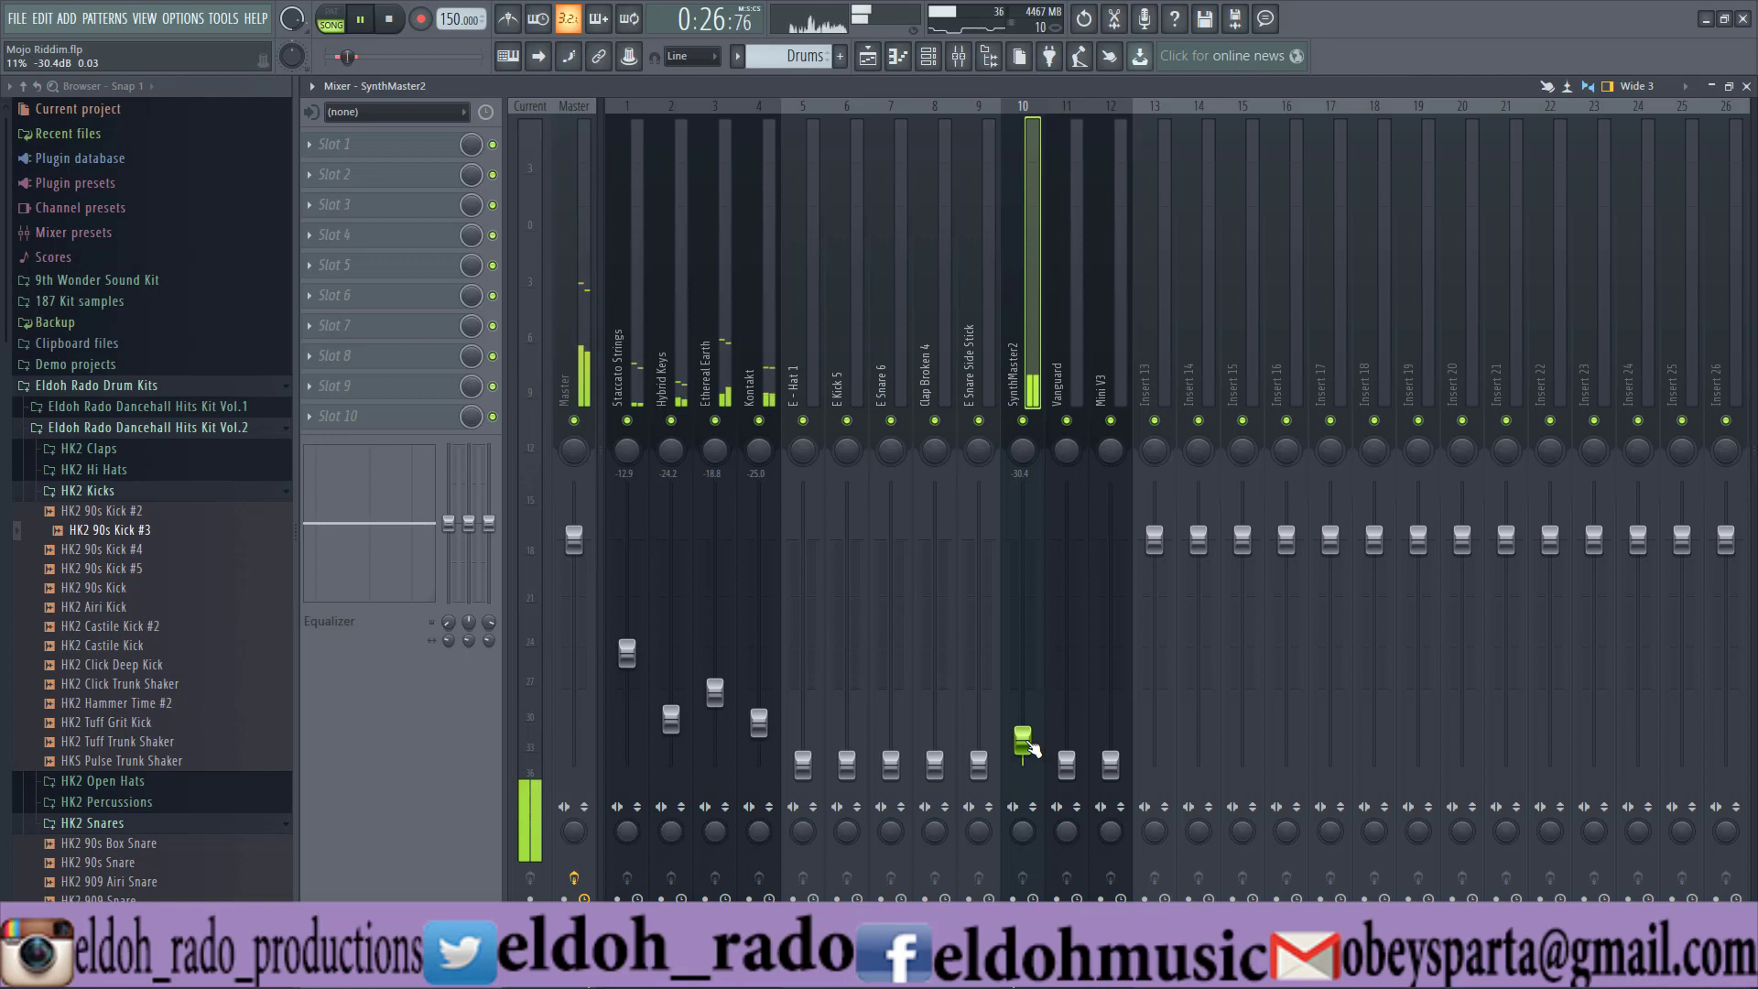
{"action": "key", "text": "space"}
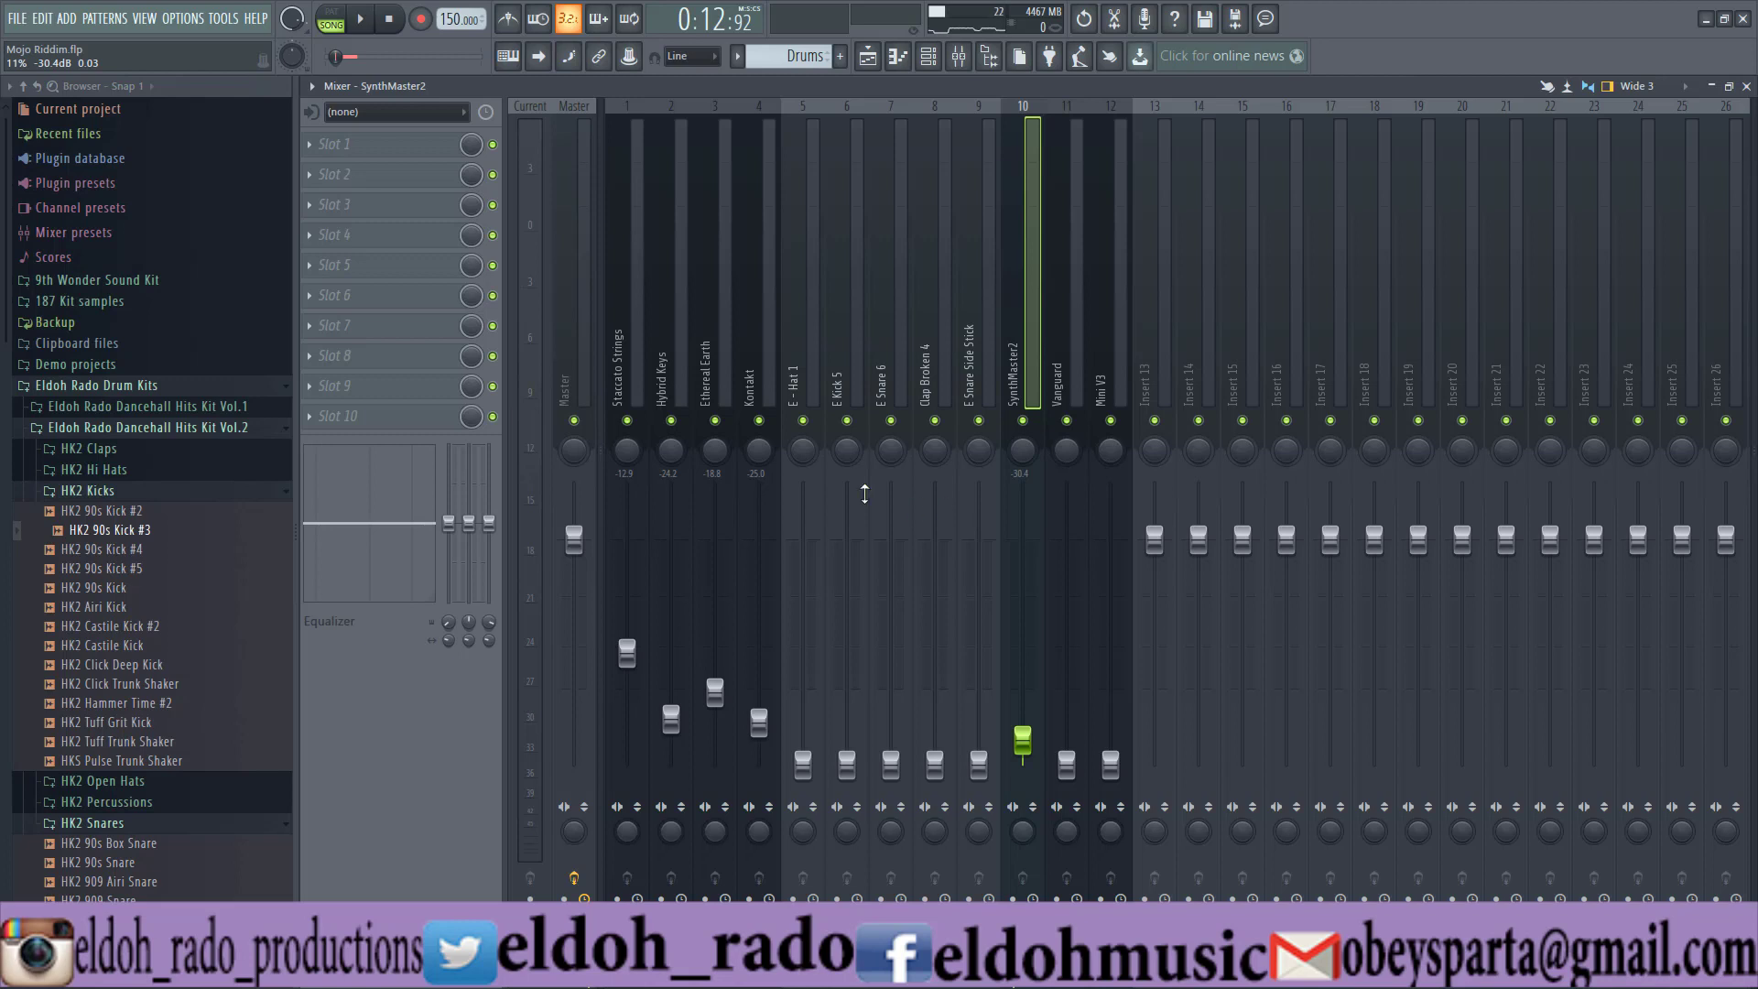
Raise Ethereal Earth and Kontakt together during playback, to -17.5 dB and -22.8 dB respectively
{"action": "left_click", "coordinate": [767, 388]}
{"action": "left_click", "coordinate": [723, 366], "text": "ctrl"}
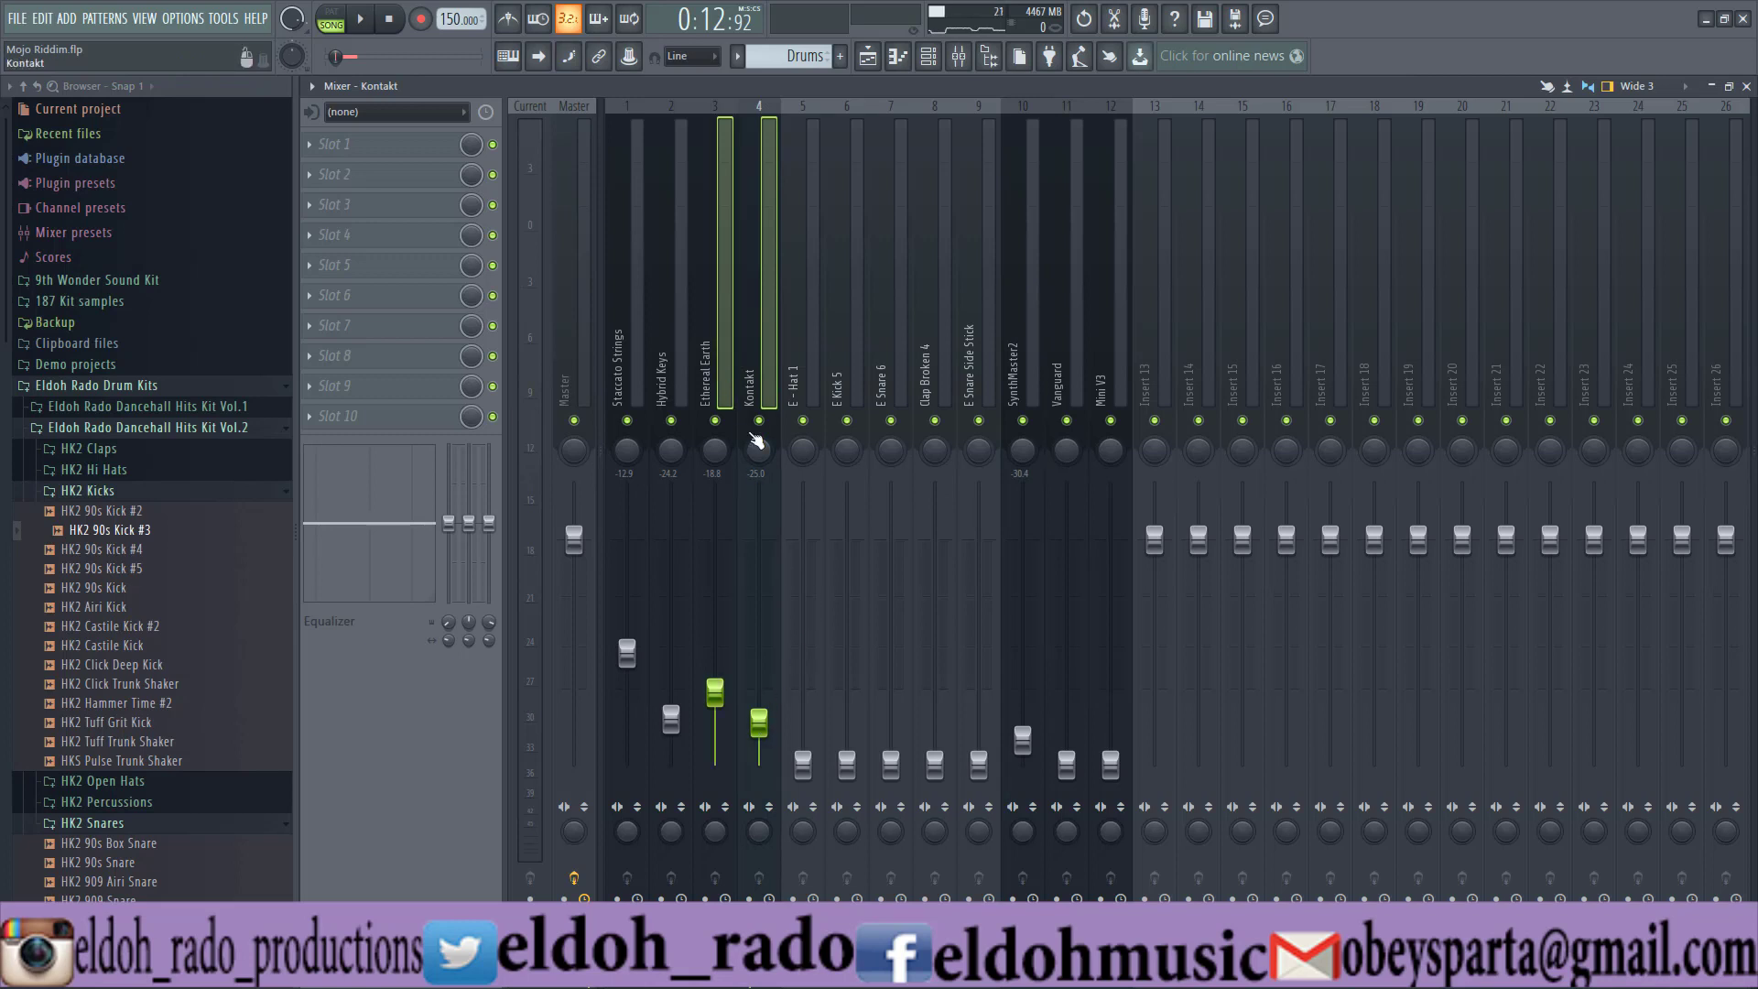
{"action": "key", "text": "space"}
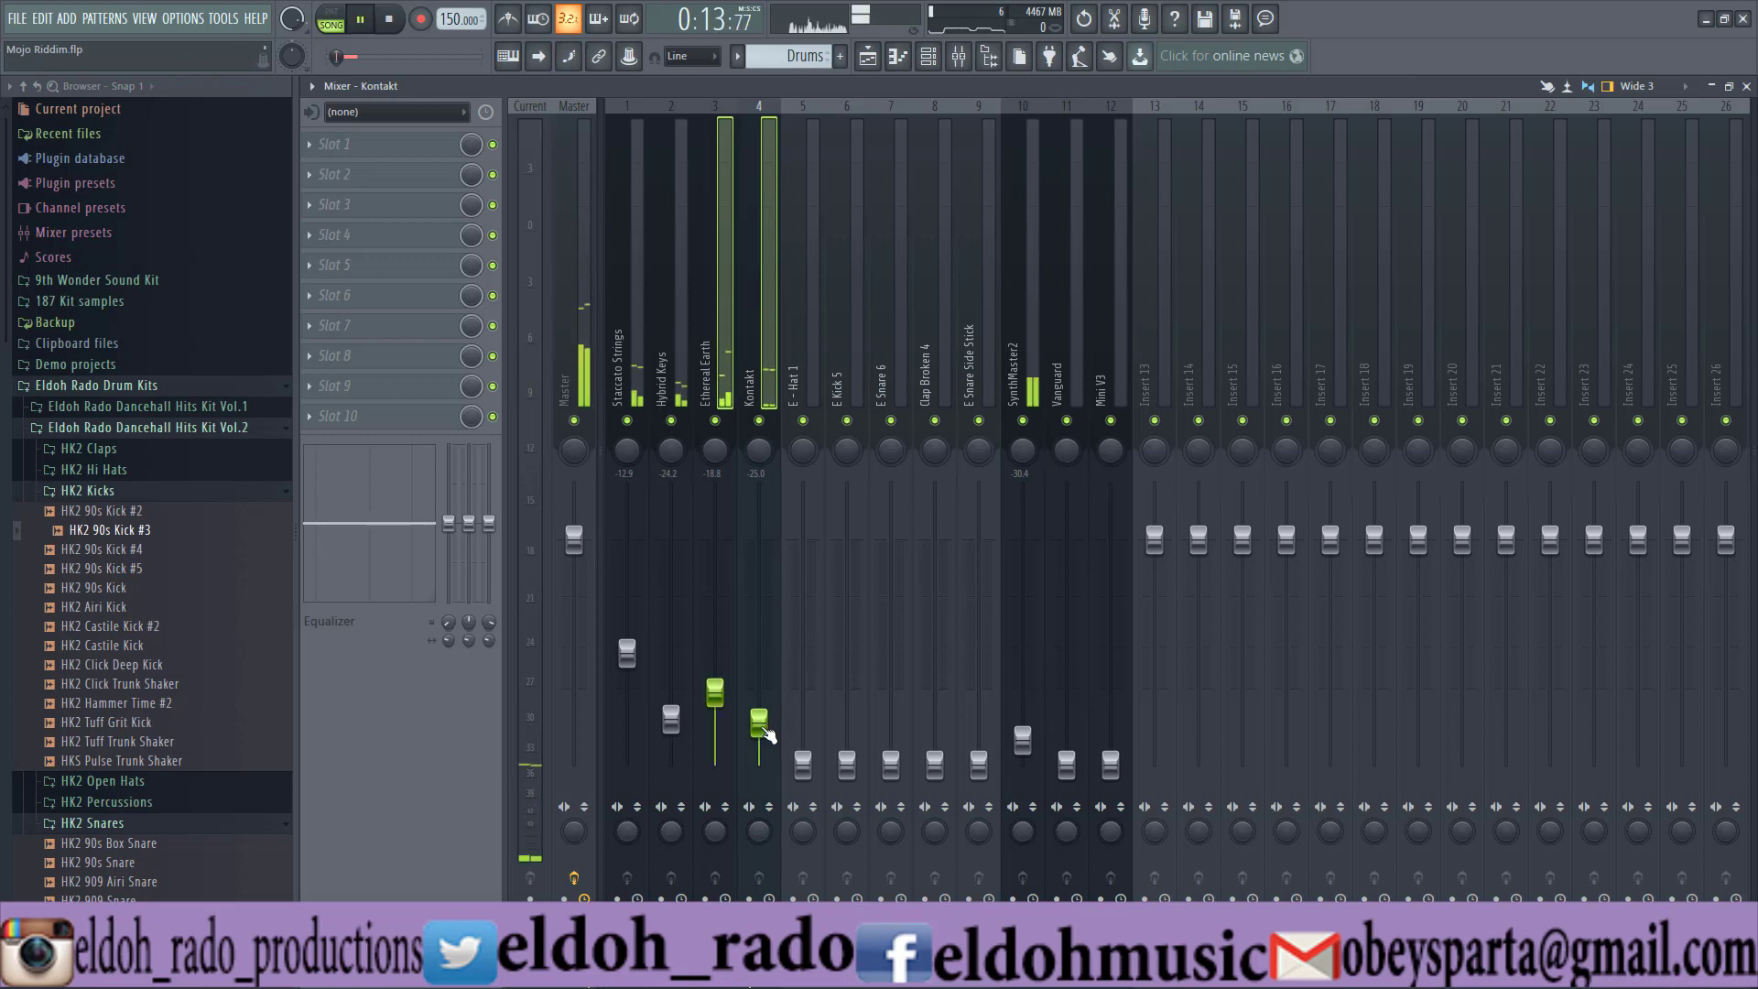
{"action": "left_click_drag", "start_coordinate": [767, 732], "coordinate": [767, 723]}
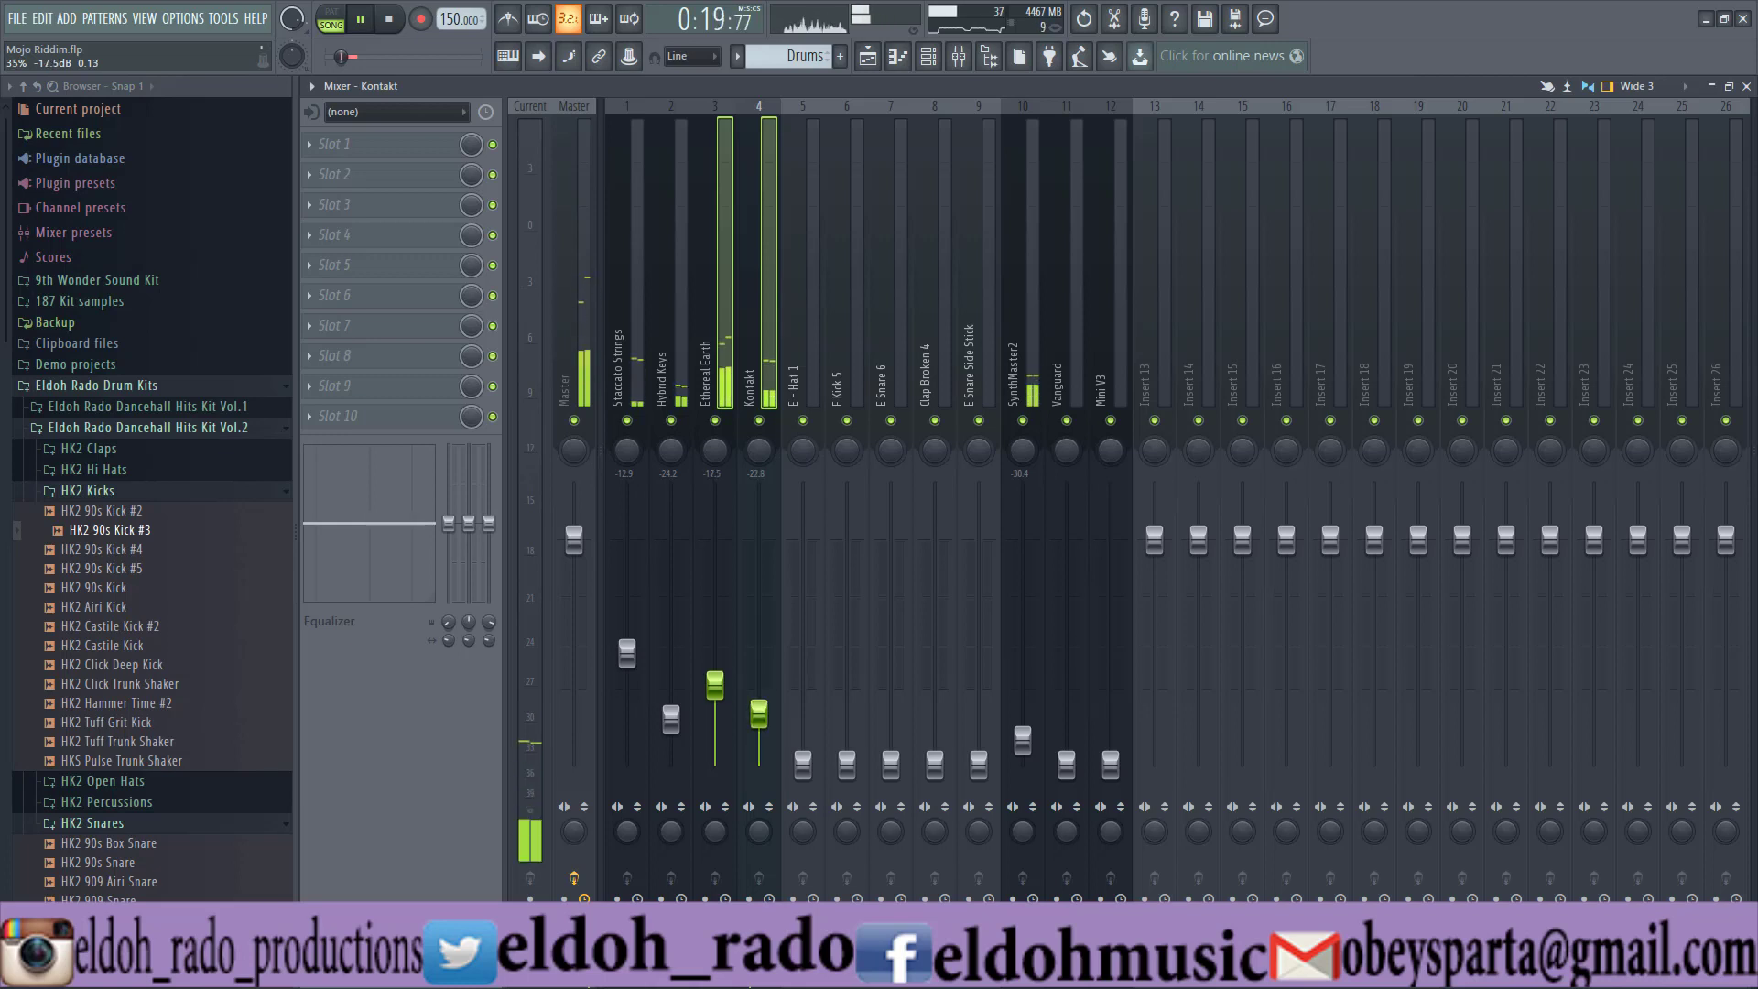
{"action": "key", "text": "space"}
{"action": "left_click", "coordinate": [634, 393]}
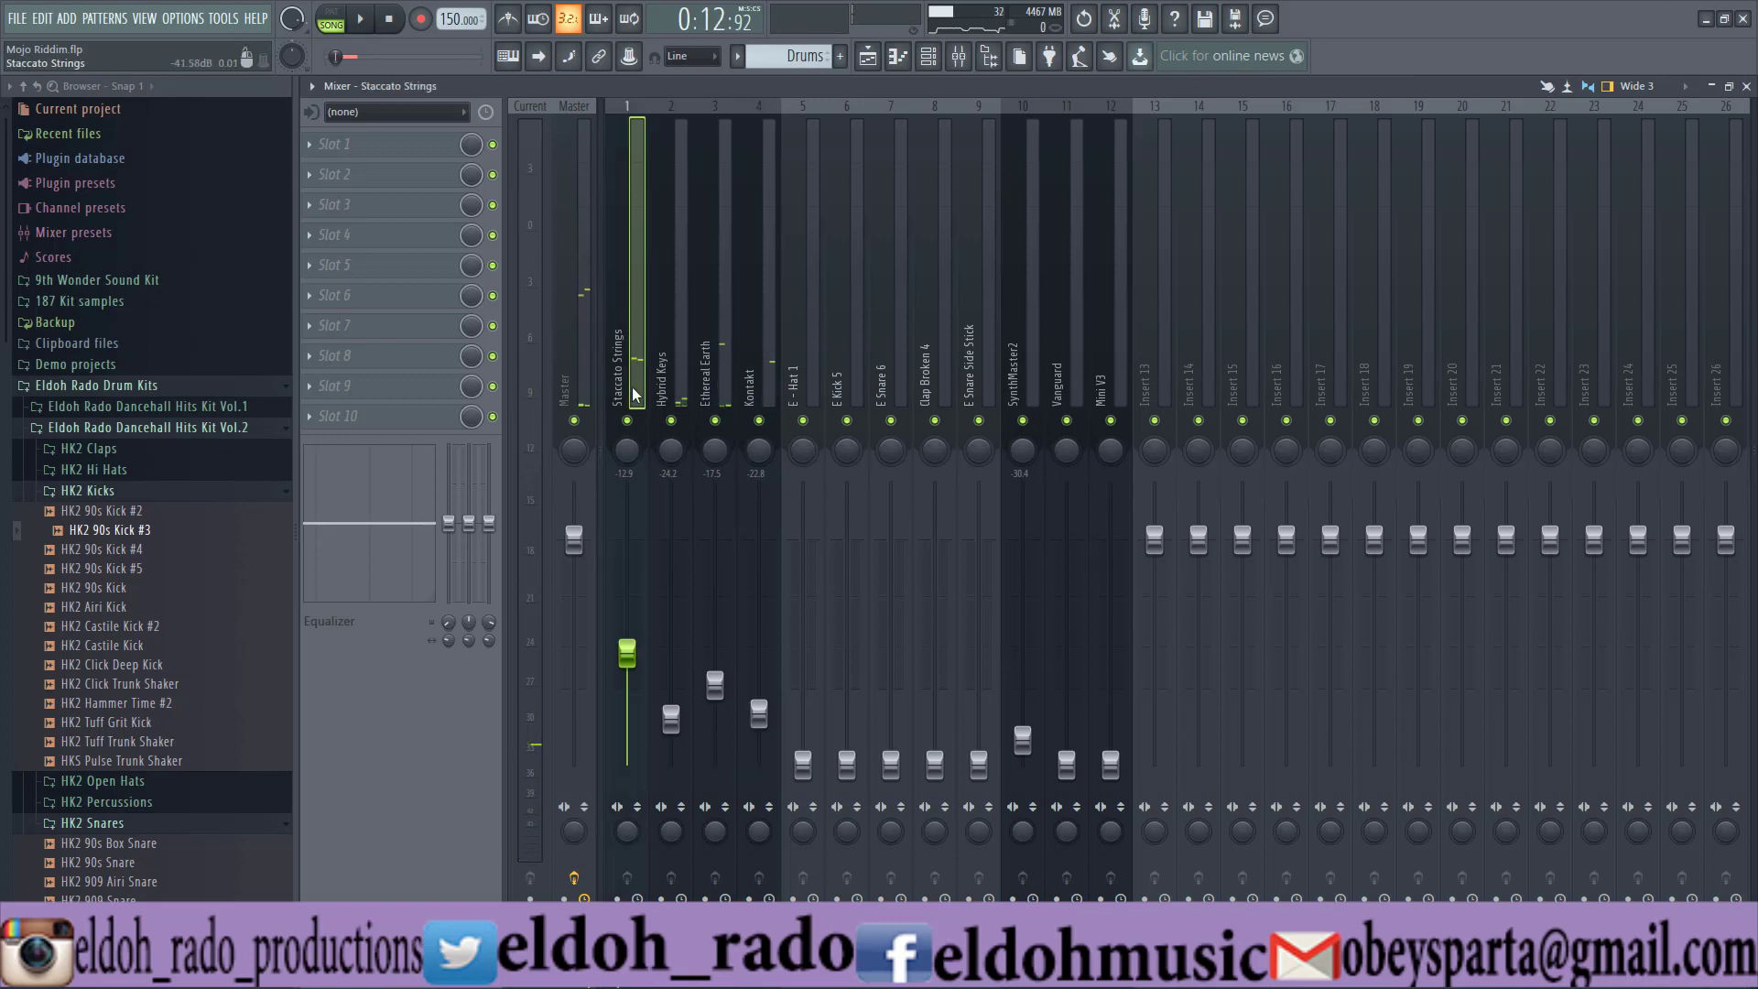
{"action": "left_click", "coordinate": [673, 386]}
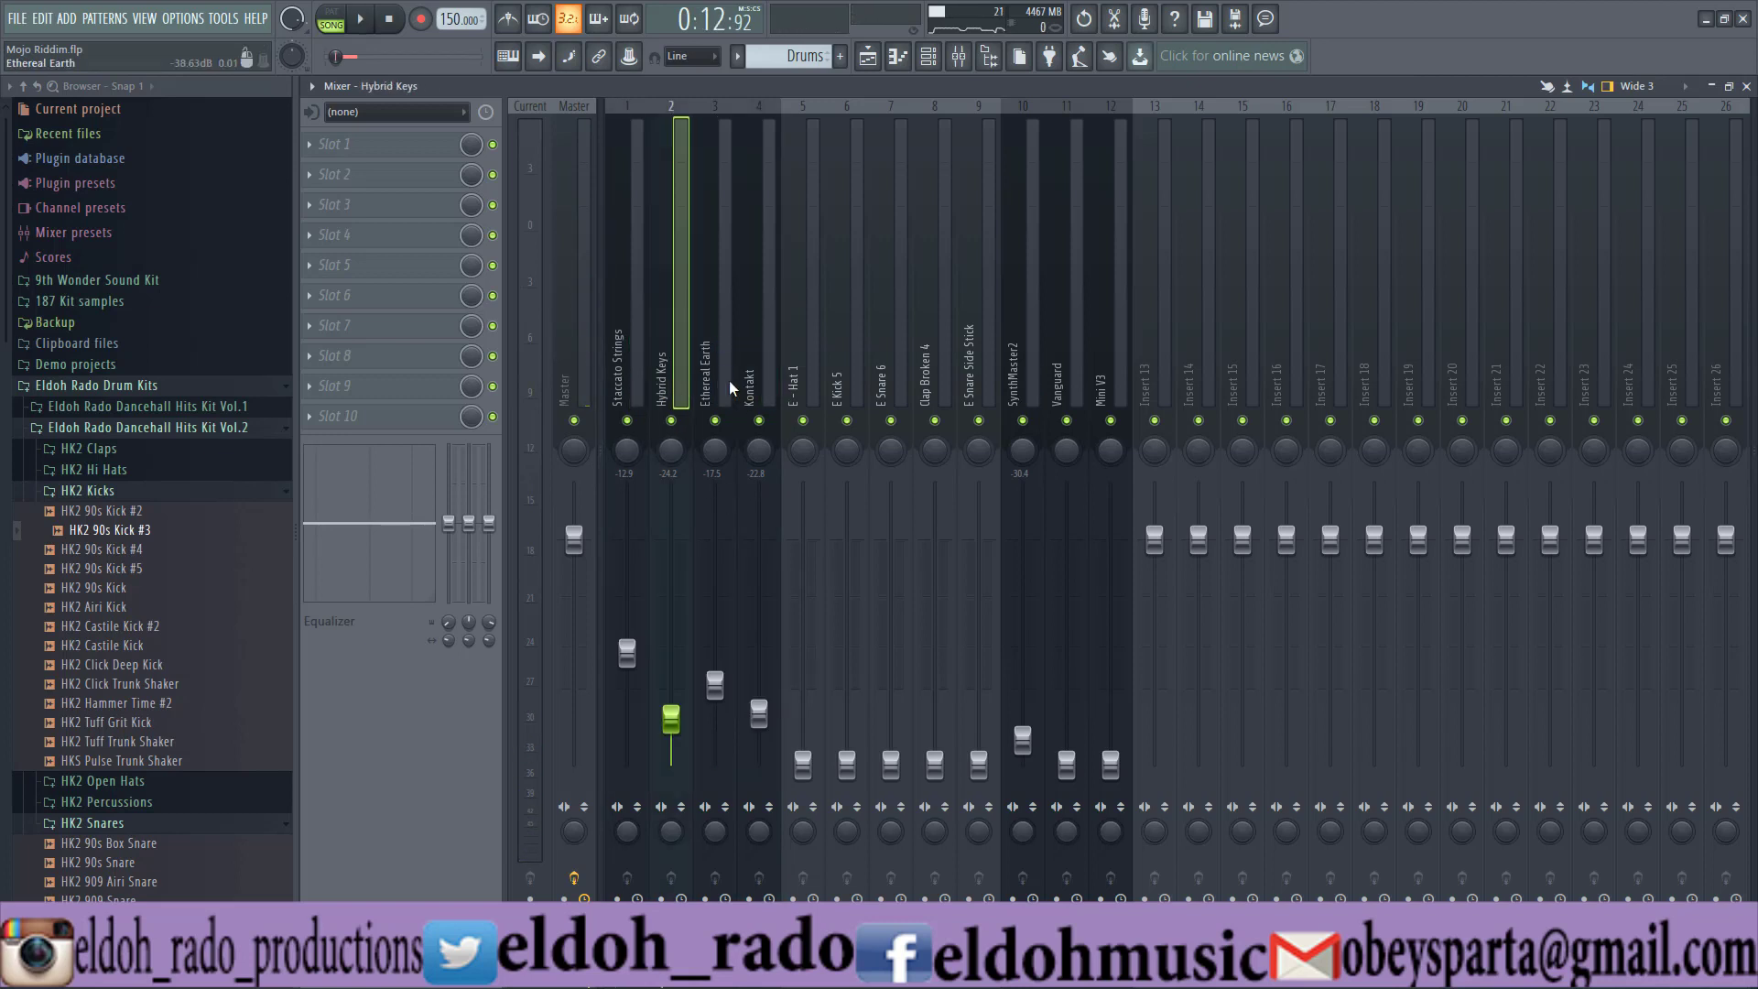
{"action": "left_click", "coordinate": [633, 389]}
{"action": "left_click", "coordinate": [672, 383]}
{"action": "left_click", "coordinate": [1031, 364]}
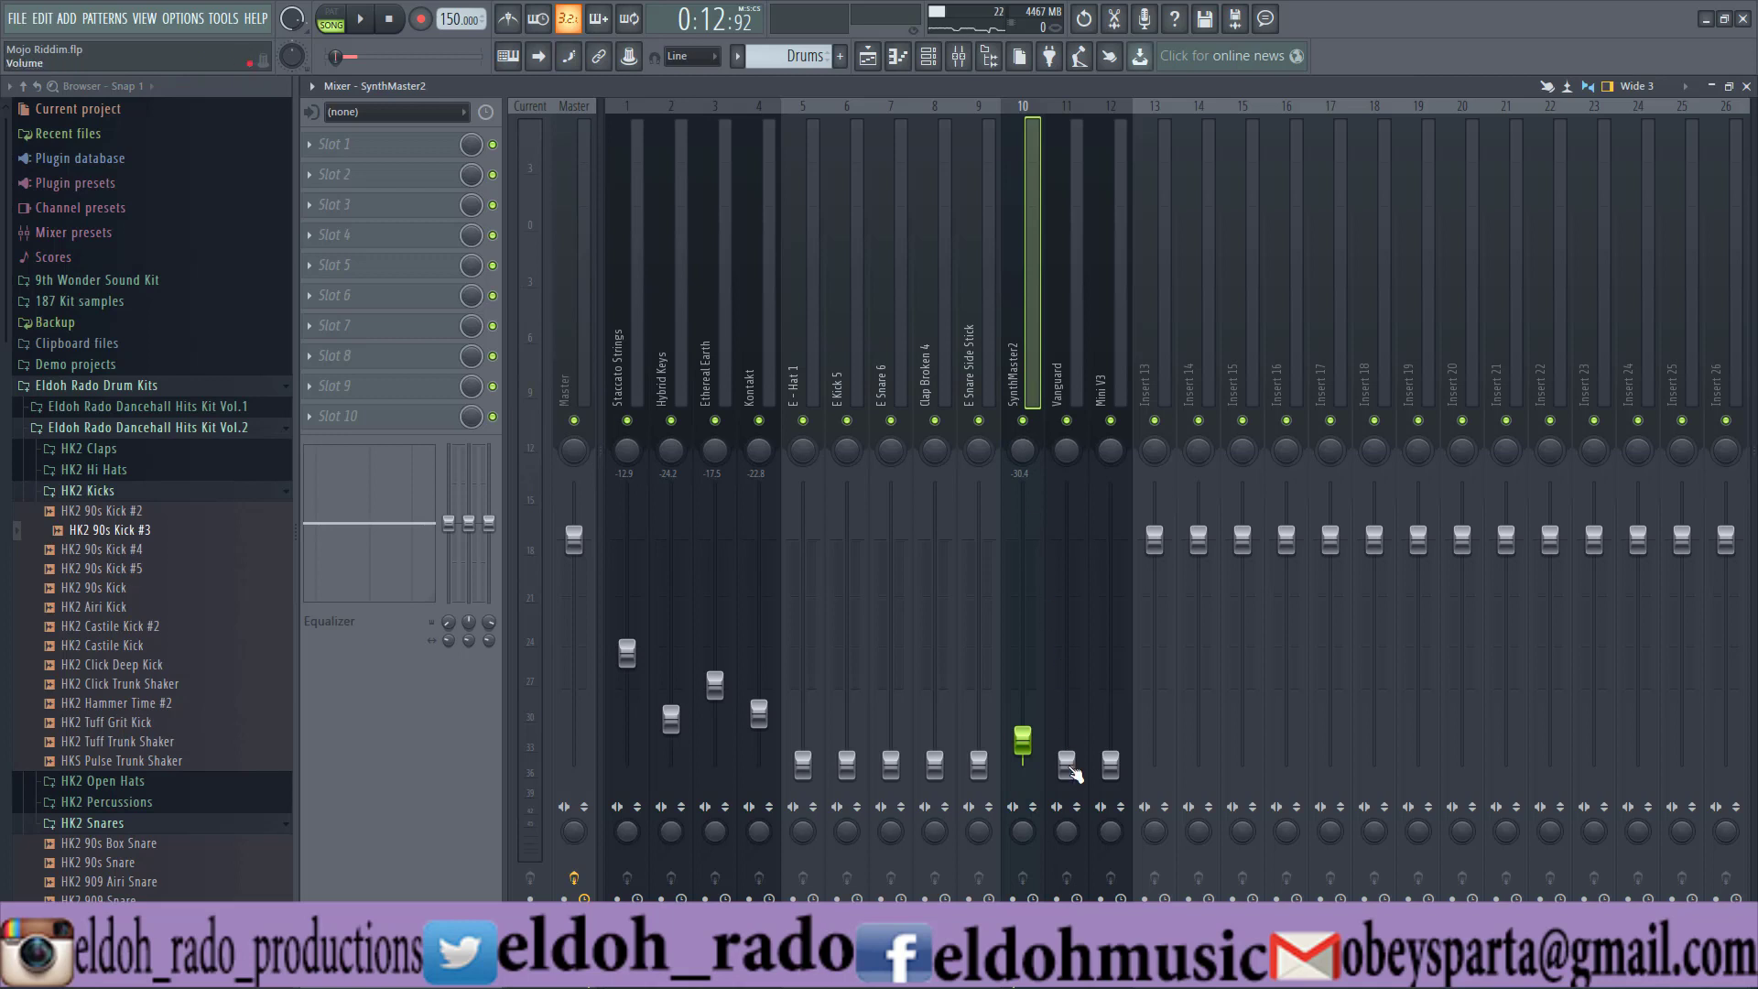
Replay the selected range and raise the Vanguard track's volume to -23.4 dB
{"action": "key", "text": "space"}
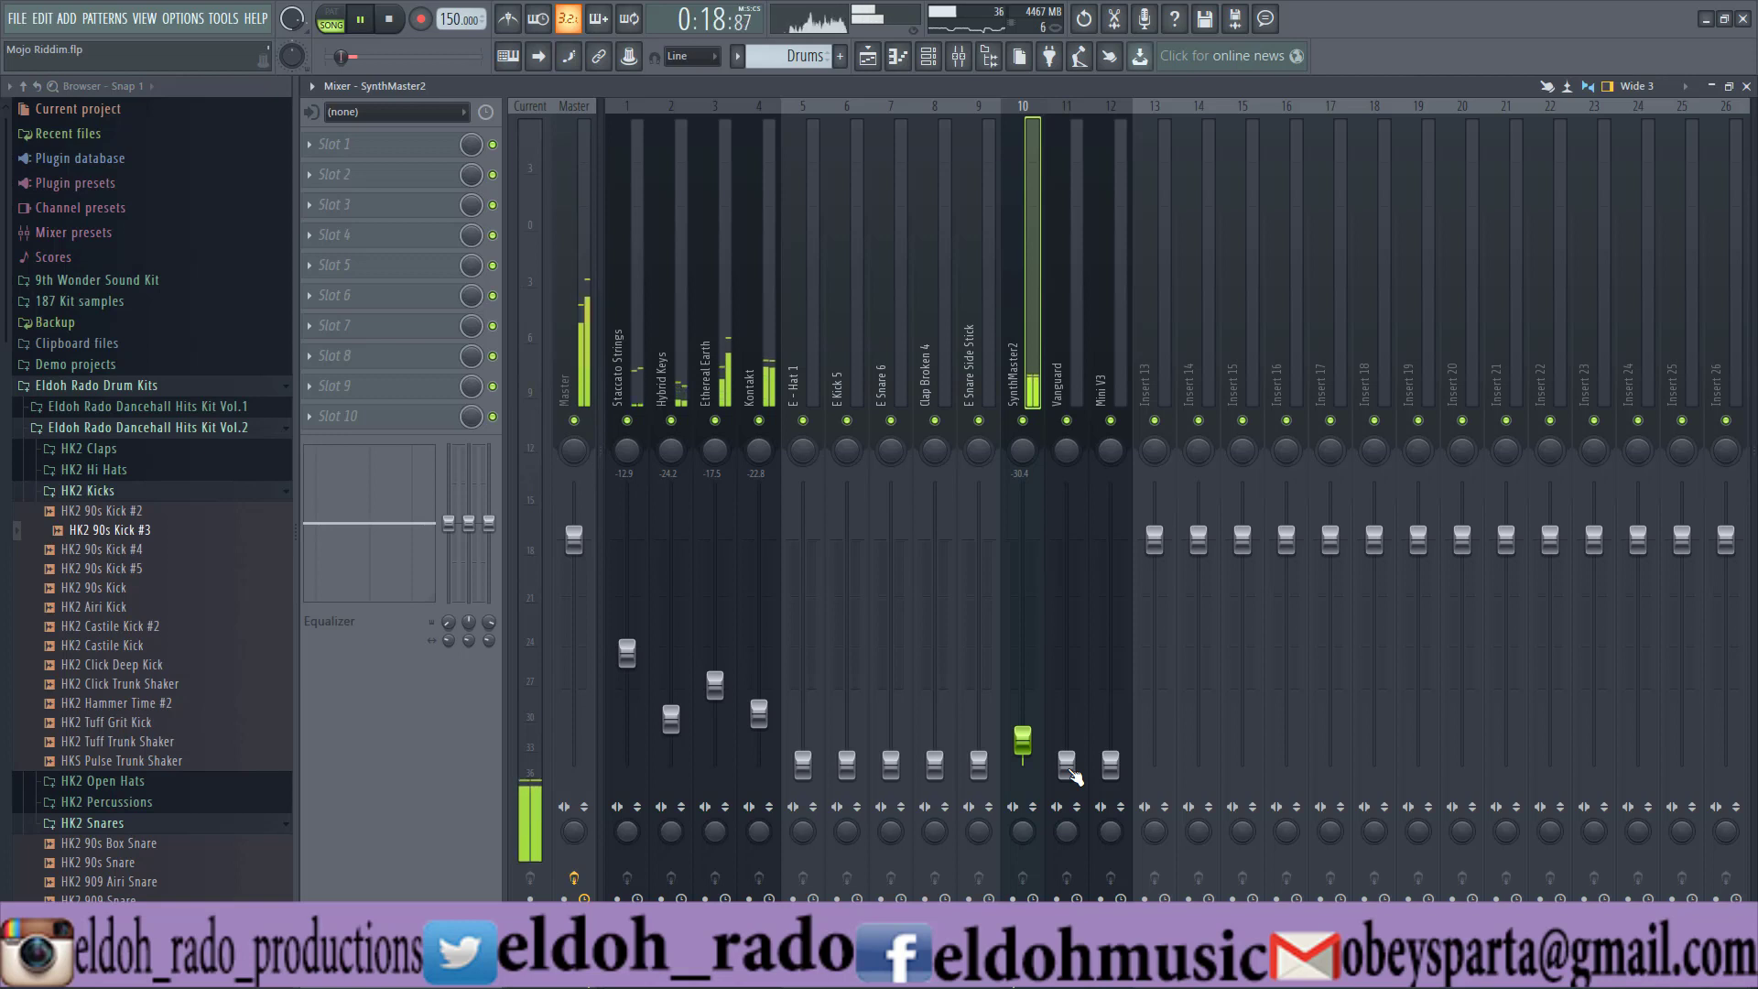
{"action": "key", "text": "space"}
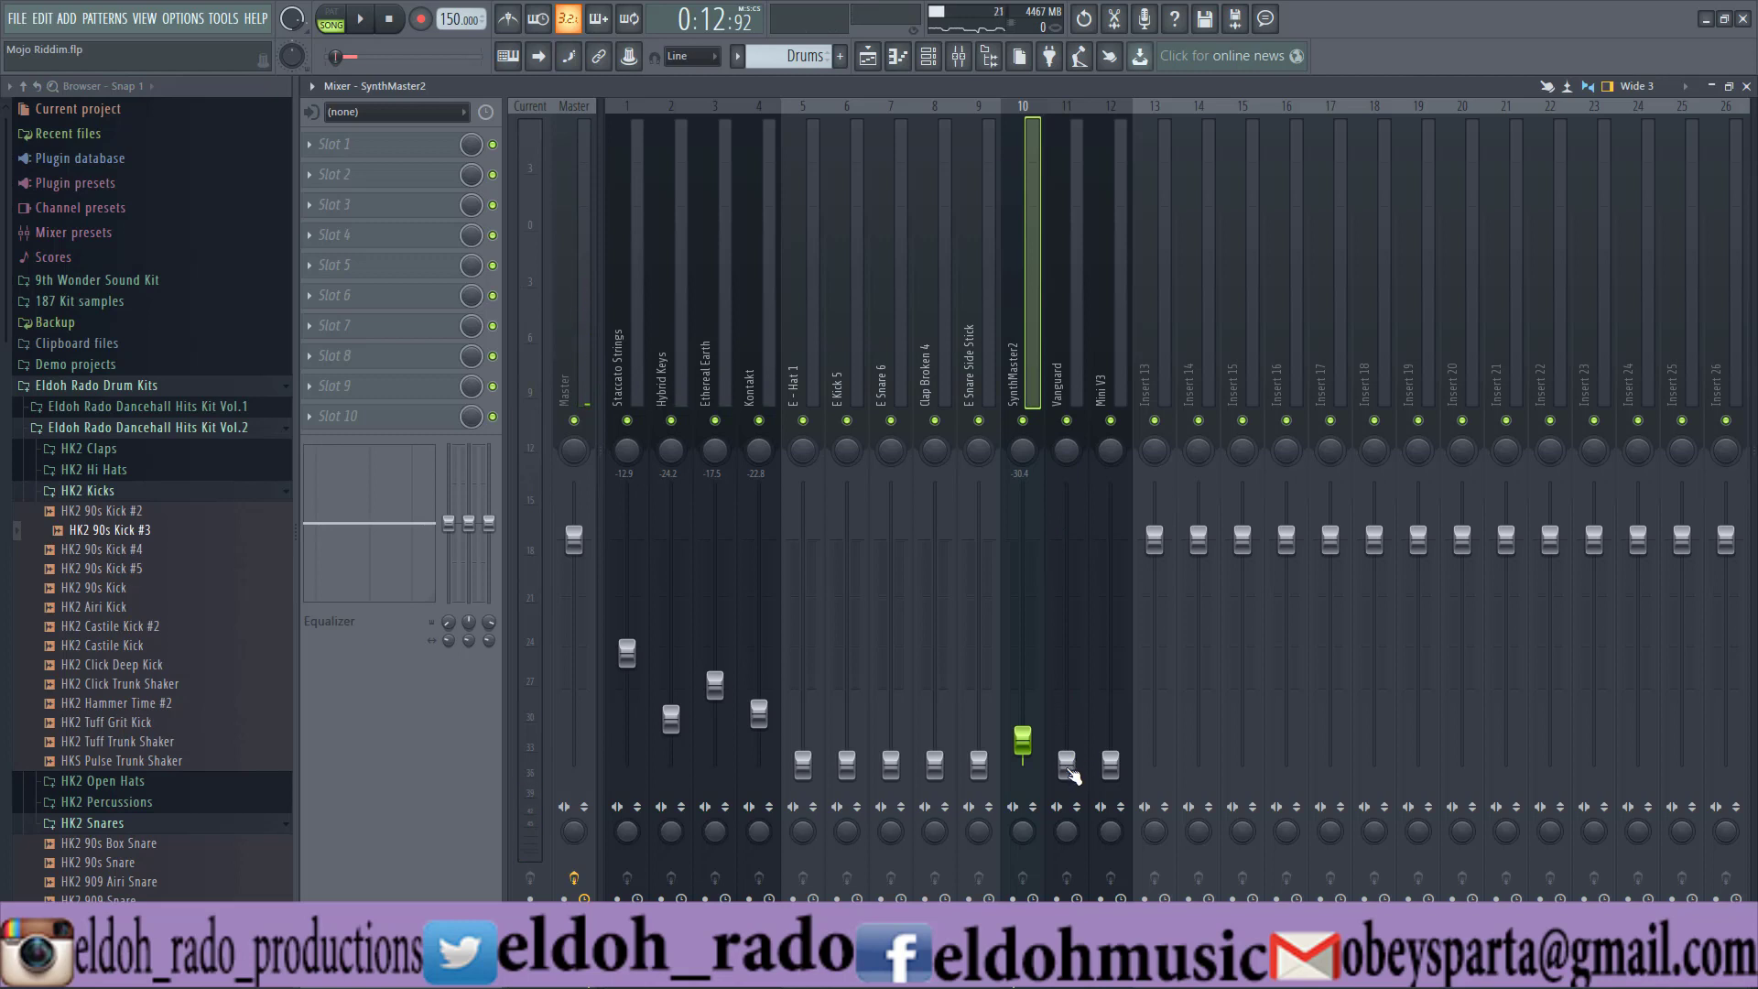
{"action": "key", "text": "space"}
{"action": "left_click_drag", "start_coordinate": [1069, 773], "coordinate": [1067, 723]}
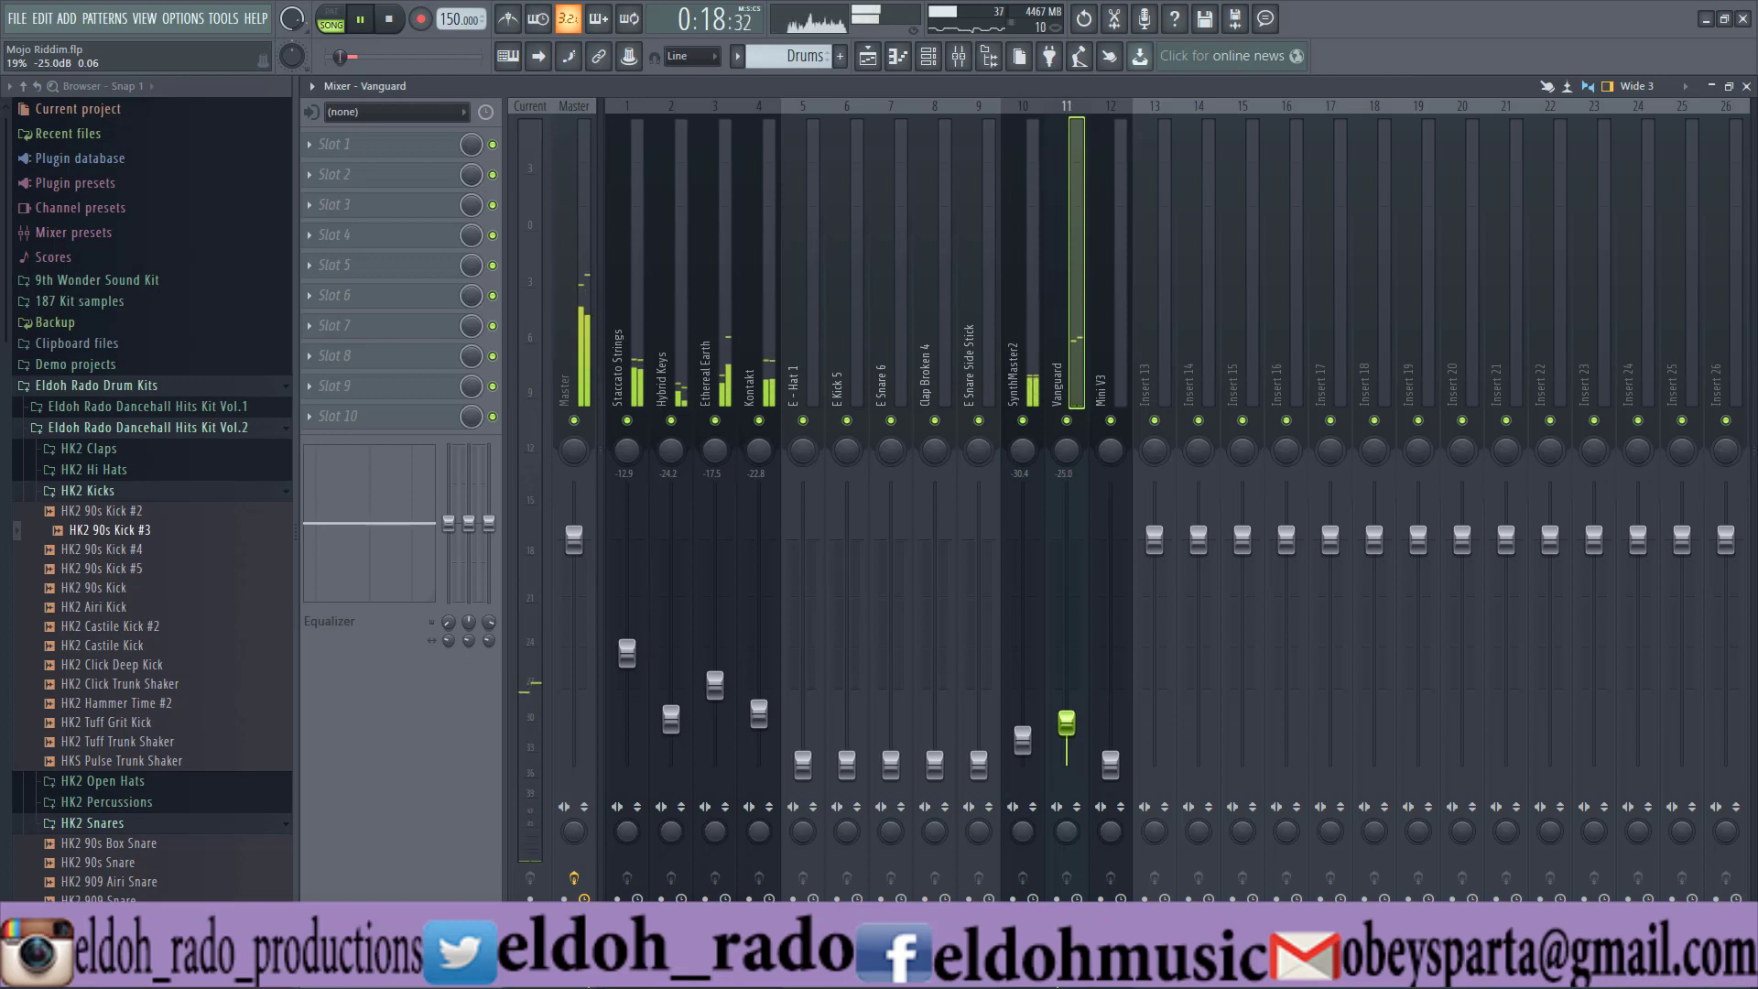
{"action": "key", "text": "space"}
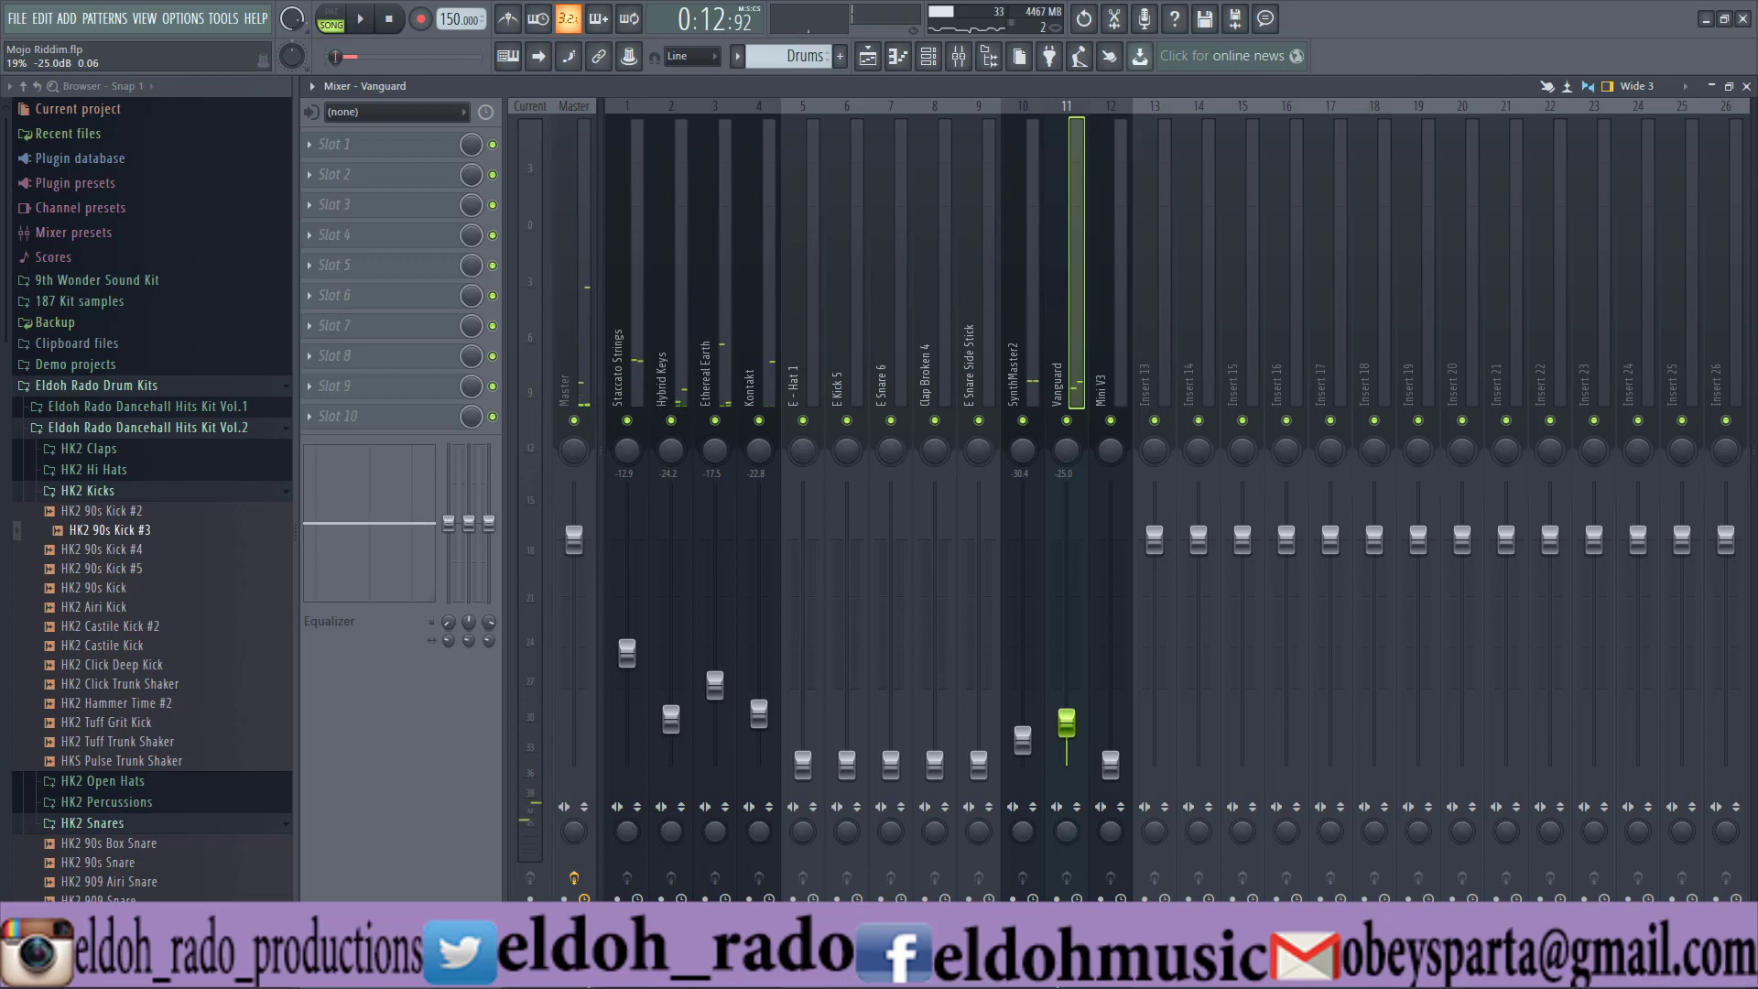
{"action": "key", "text": "space"}
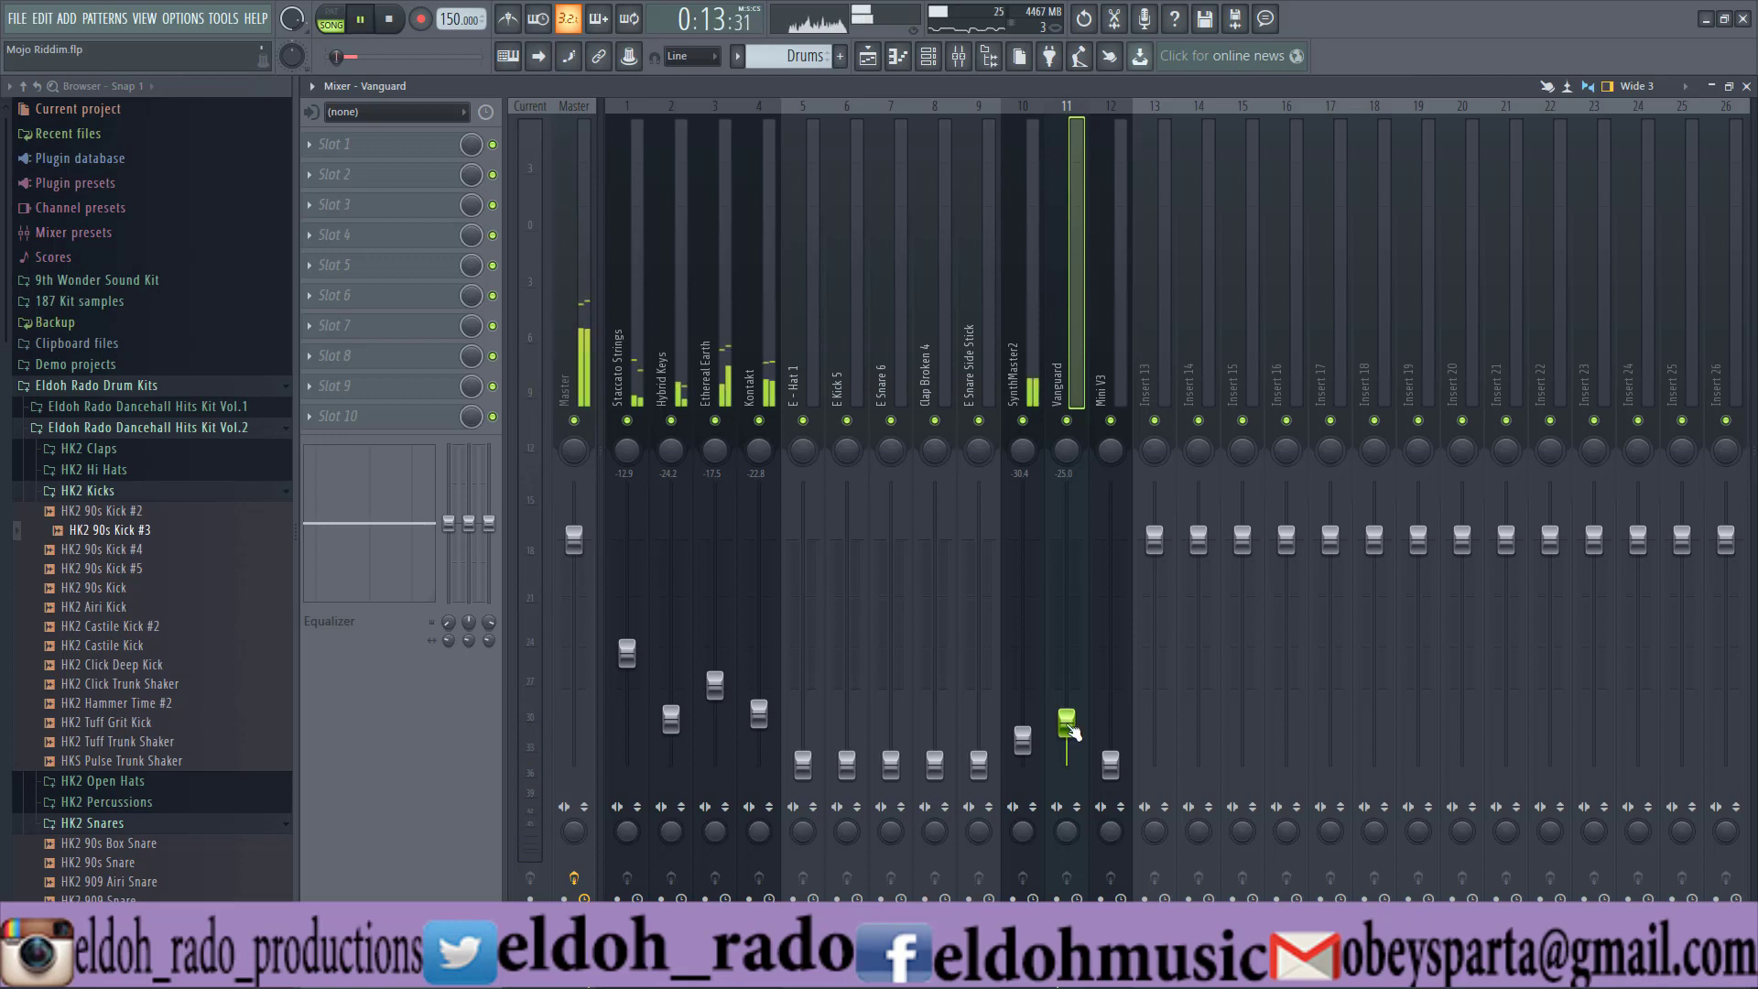
{"action": "left_click_drag", "start_coordinate": [1067, 724], "coordinate": [1066, 717]}
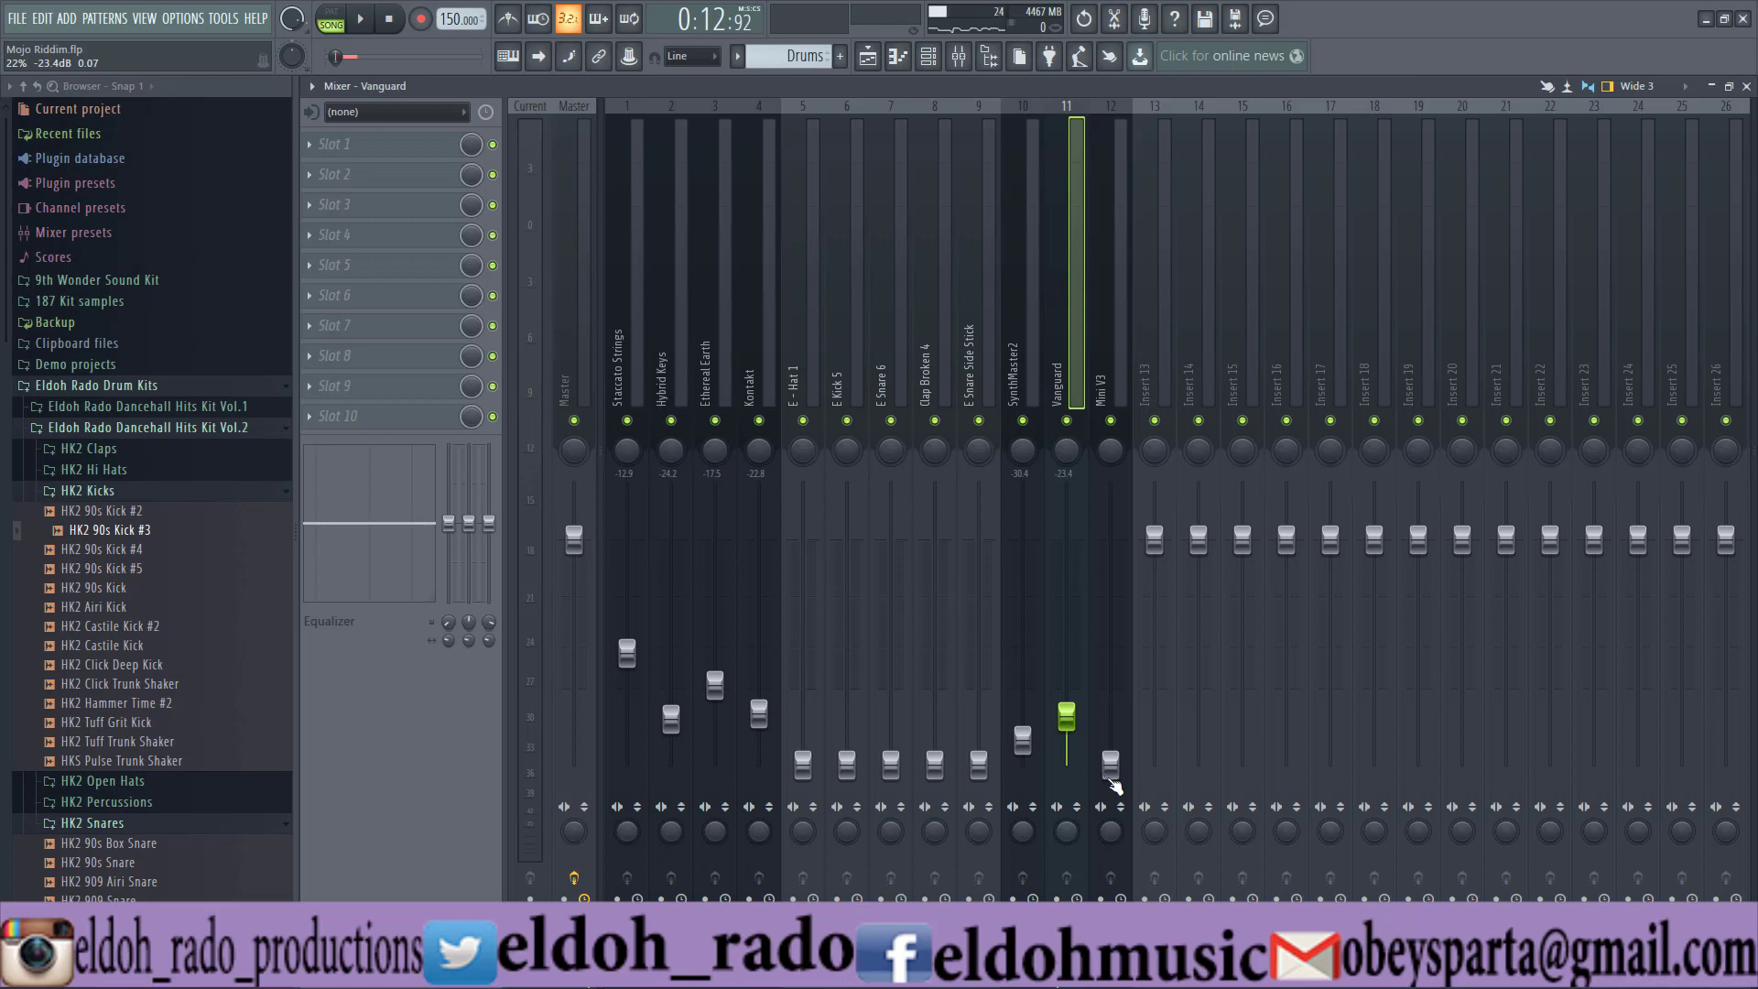
Raise the Mini V3 track's volume to -23.7 dB during playback and compare the mix with it muted
{"action": "key", "text": "space"}
{"action": "left_click_drag", "start_coordinate": [1109, 764], "coordinate": [1109, 716]}
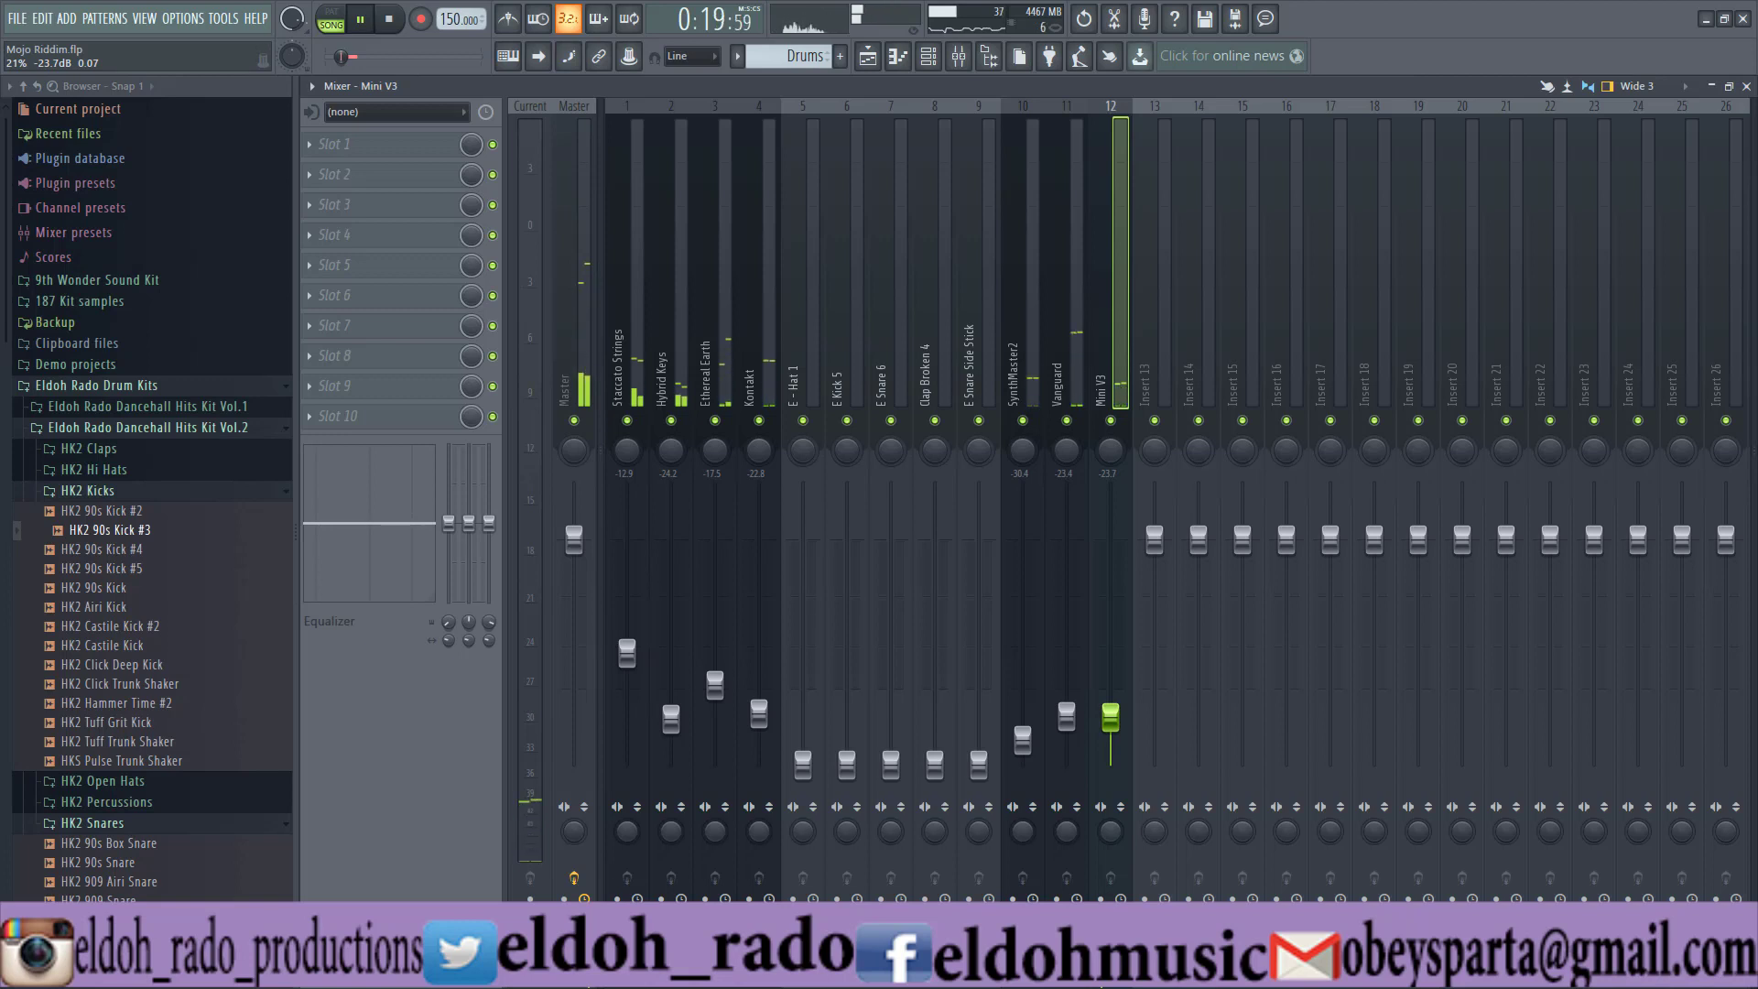
{"action": "left_click", "coordinate": [1110, 421]}
{"action": "key", "text": "space"}
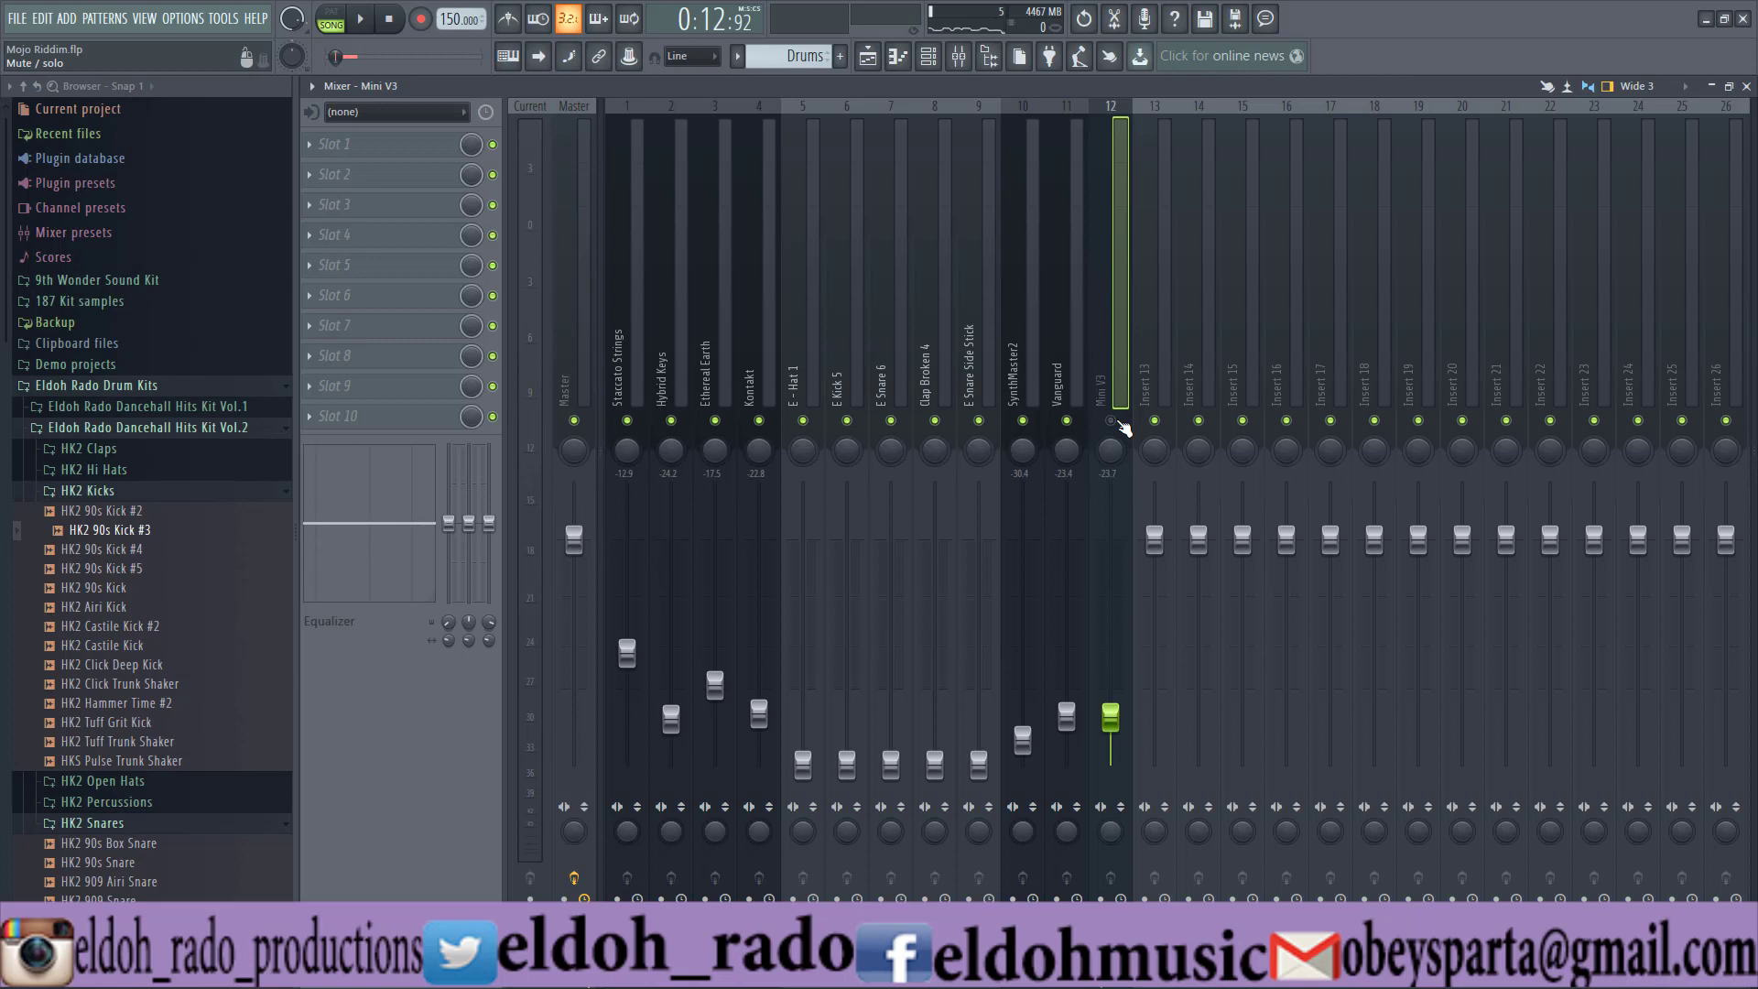
{"action": "left_click", "coordinate": [1112, 422]}
Set Mini V3's stereo separation to 100% merged and raise its volume to -20.6 dB while replaying the selected range
{"action": "key", "text": "space"}
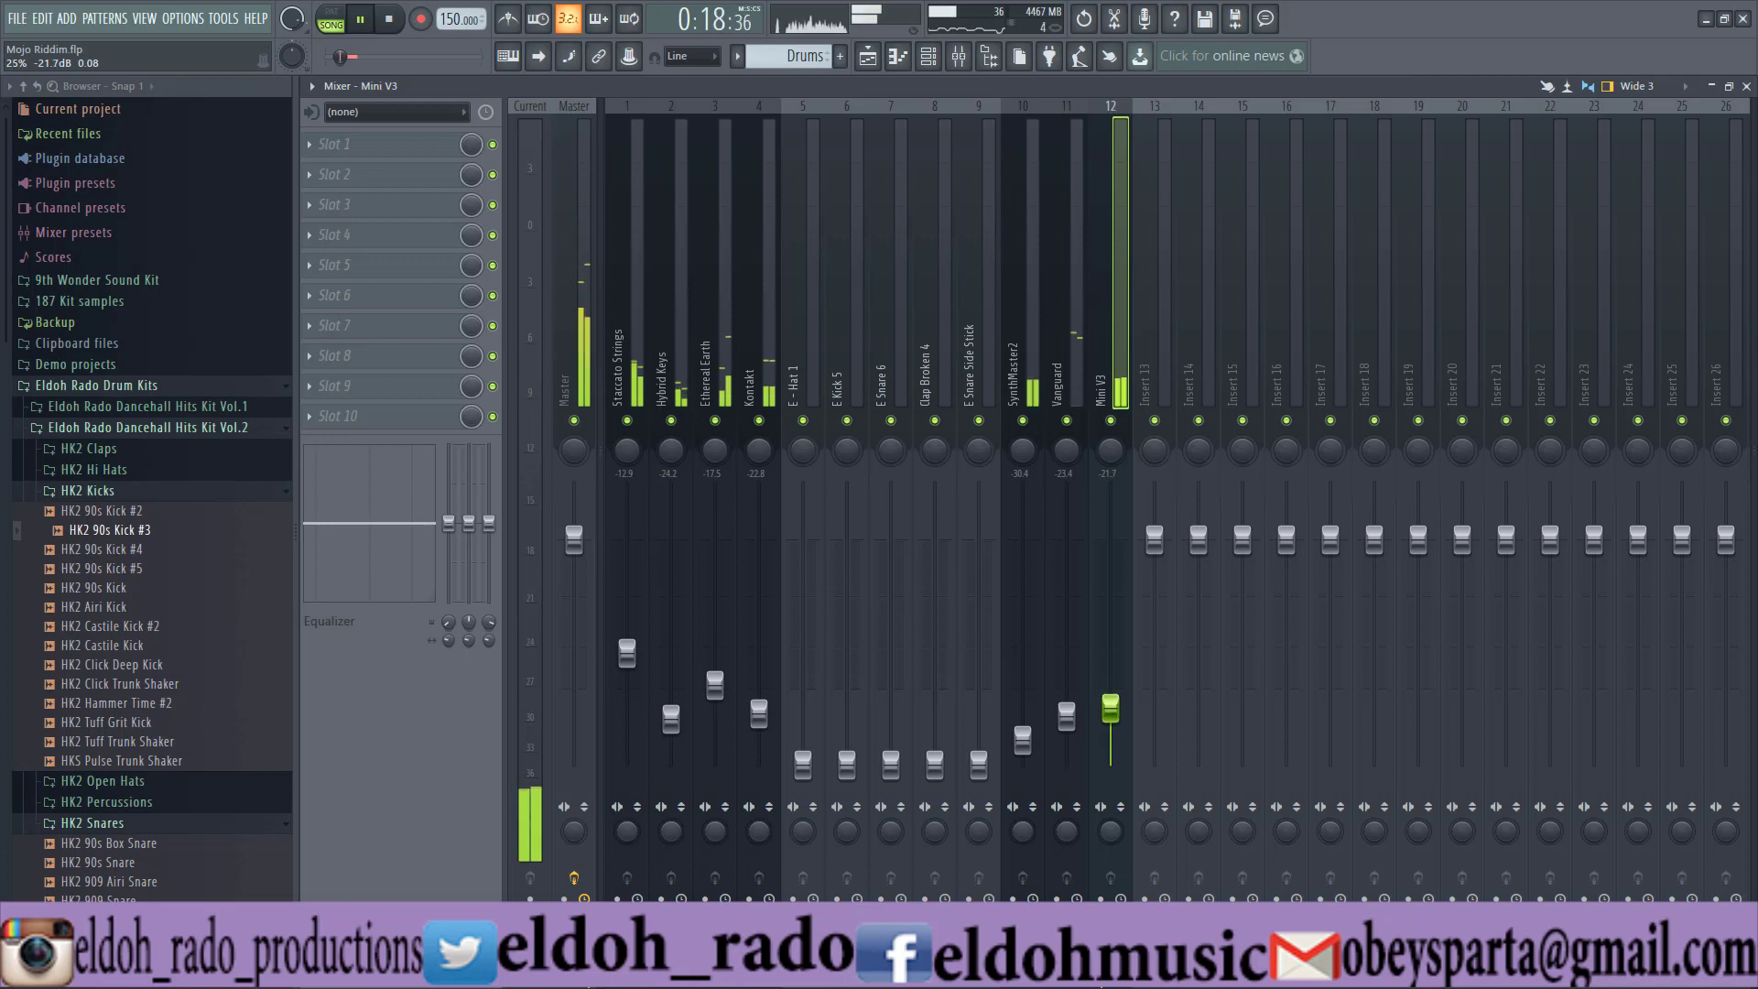
{"action": "key", "text": "space"}
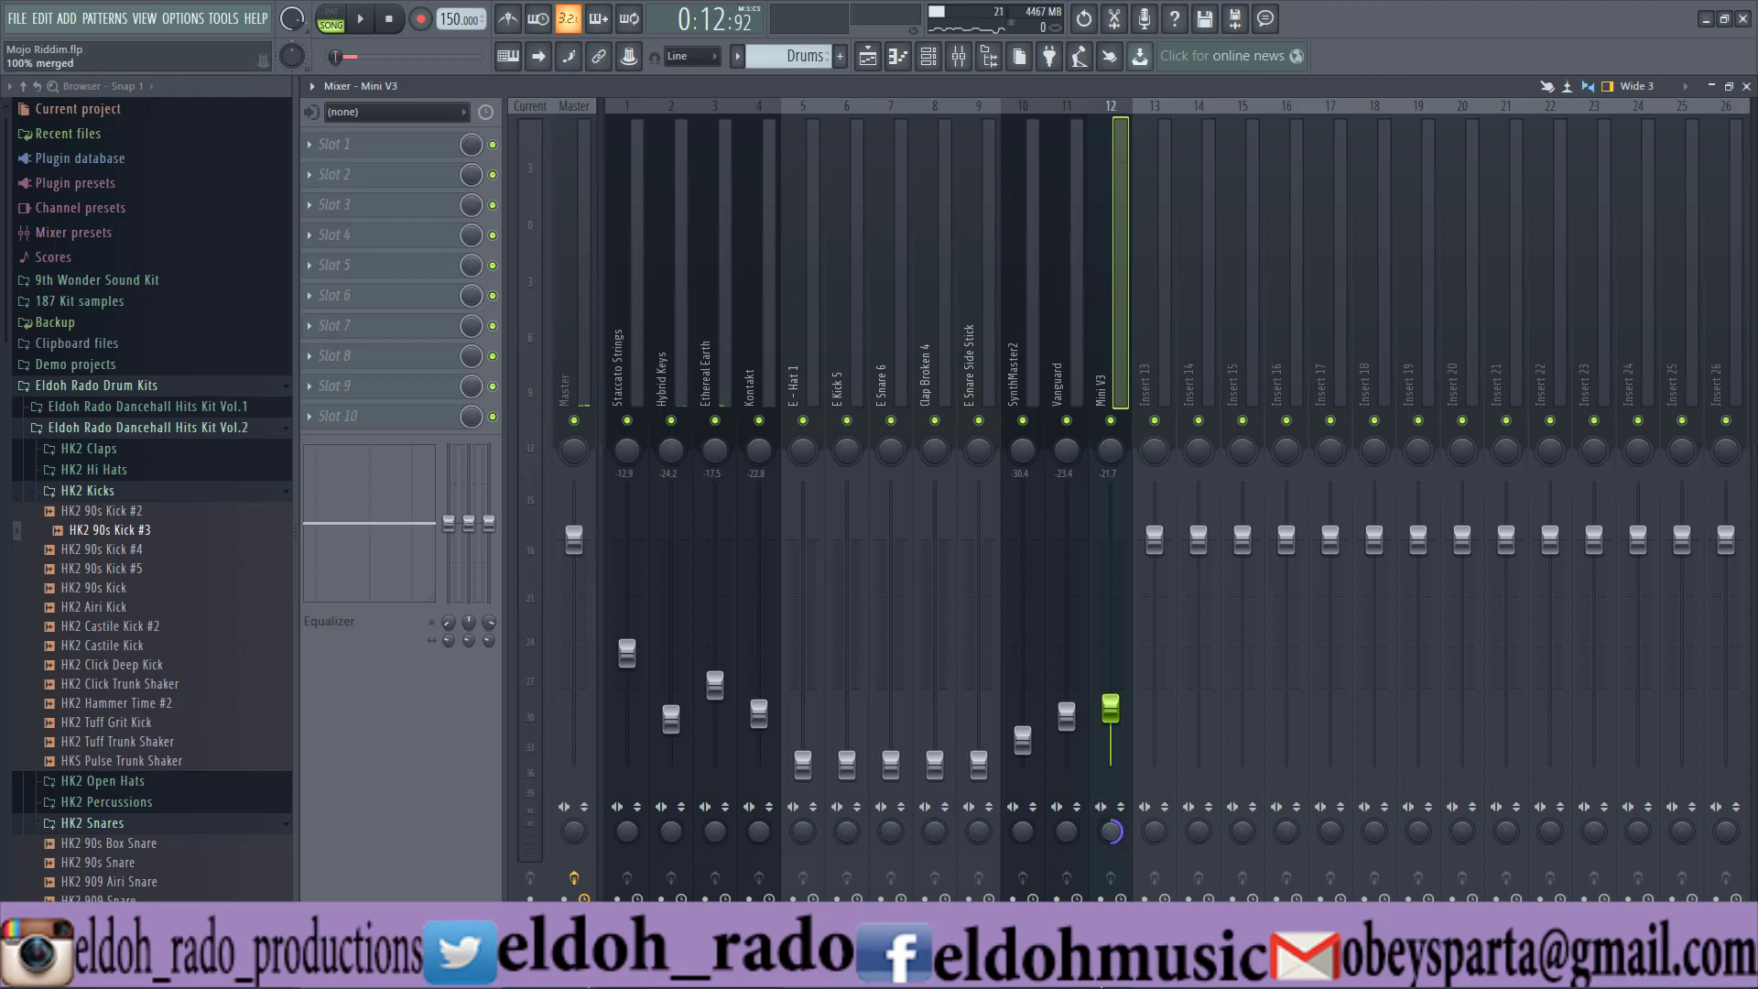
{"action": "key", "text": "space"}
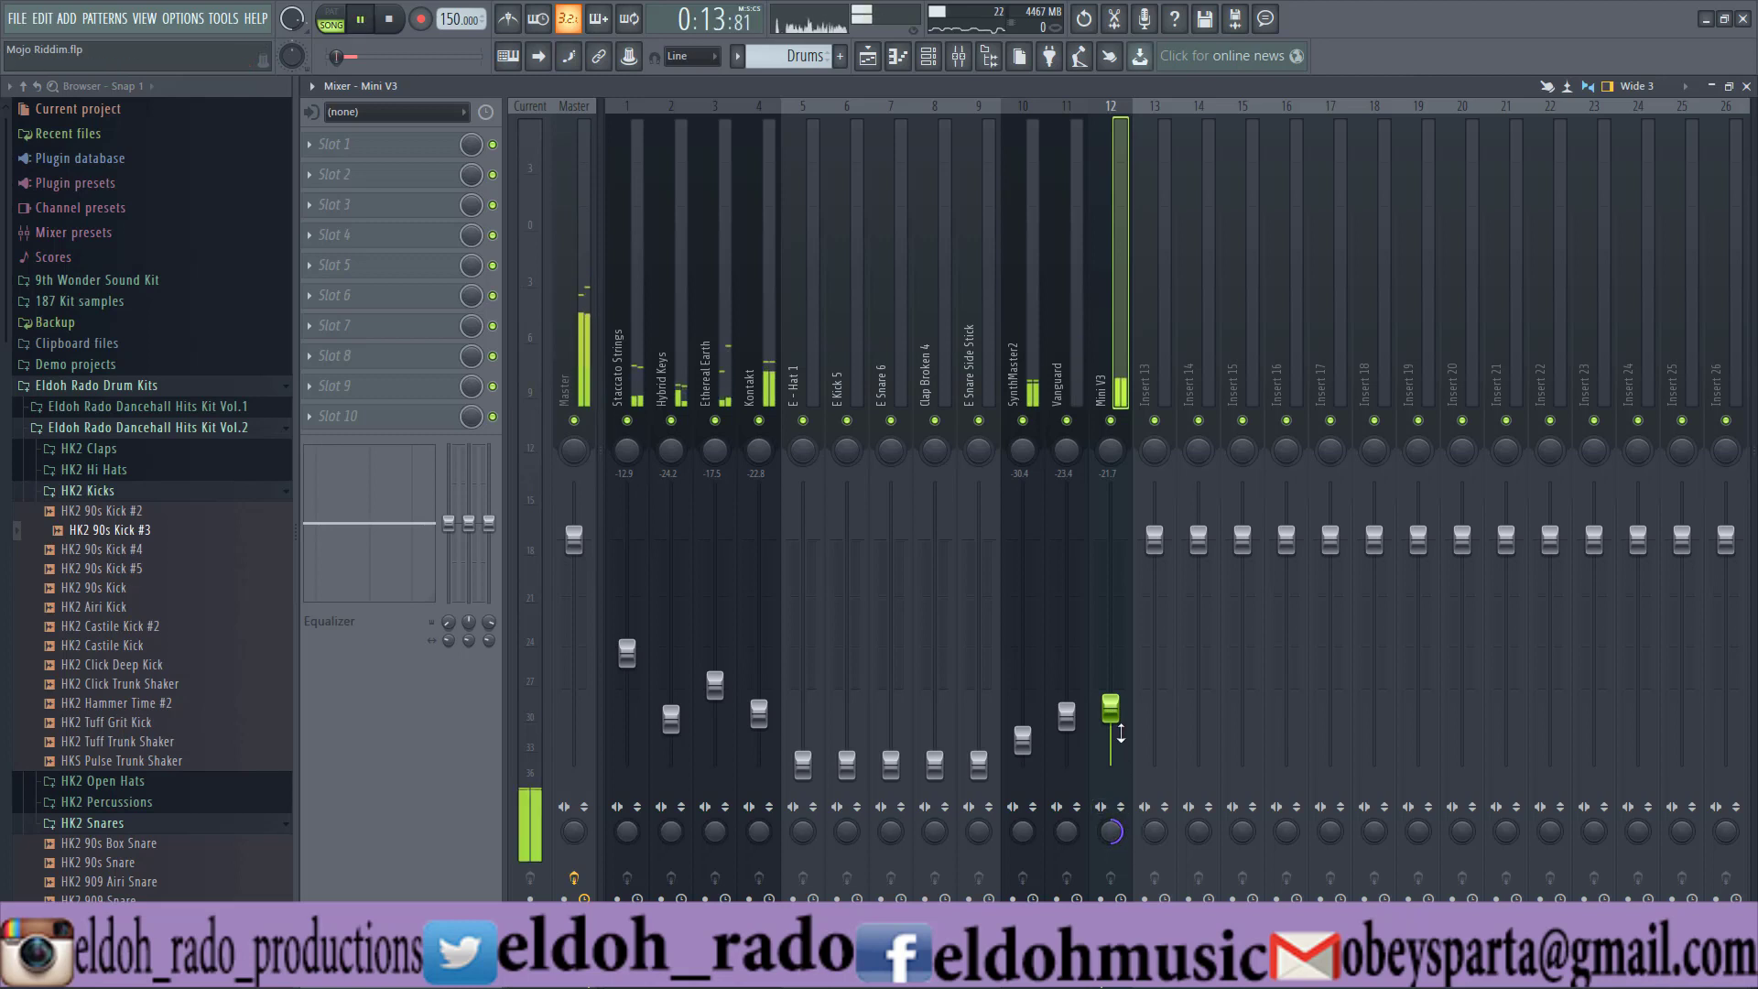
{"action": "left_click_drag", "start_coordinate": [1121, 732], "coordinate": [1121, 728]}
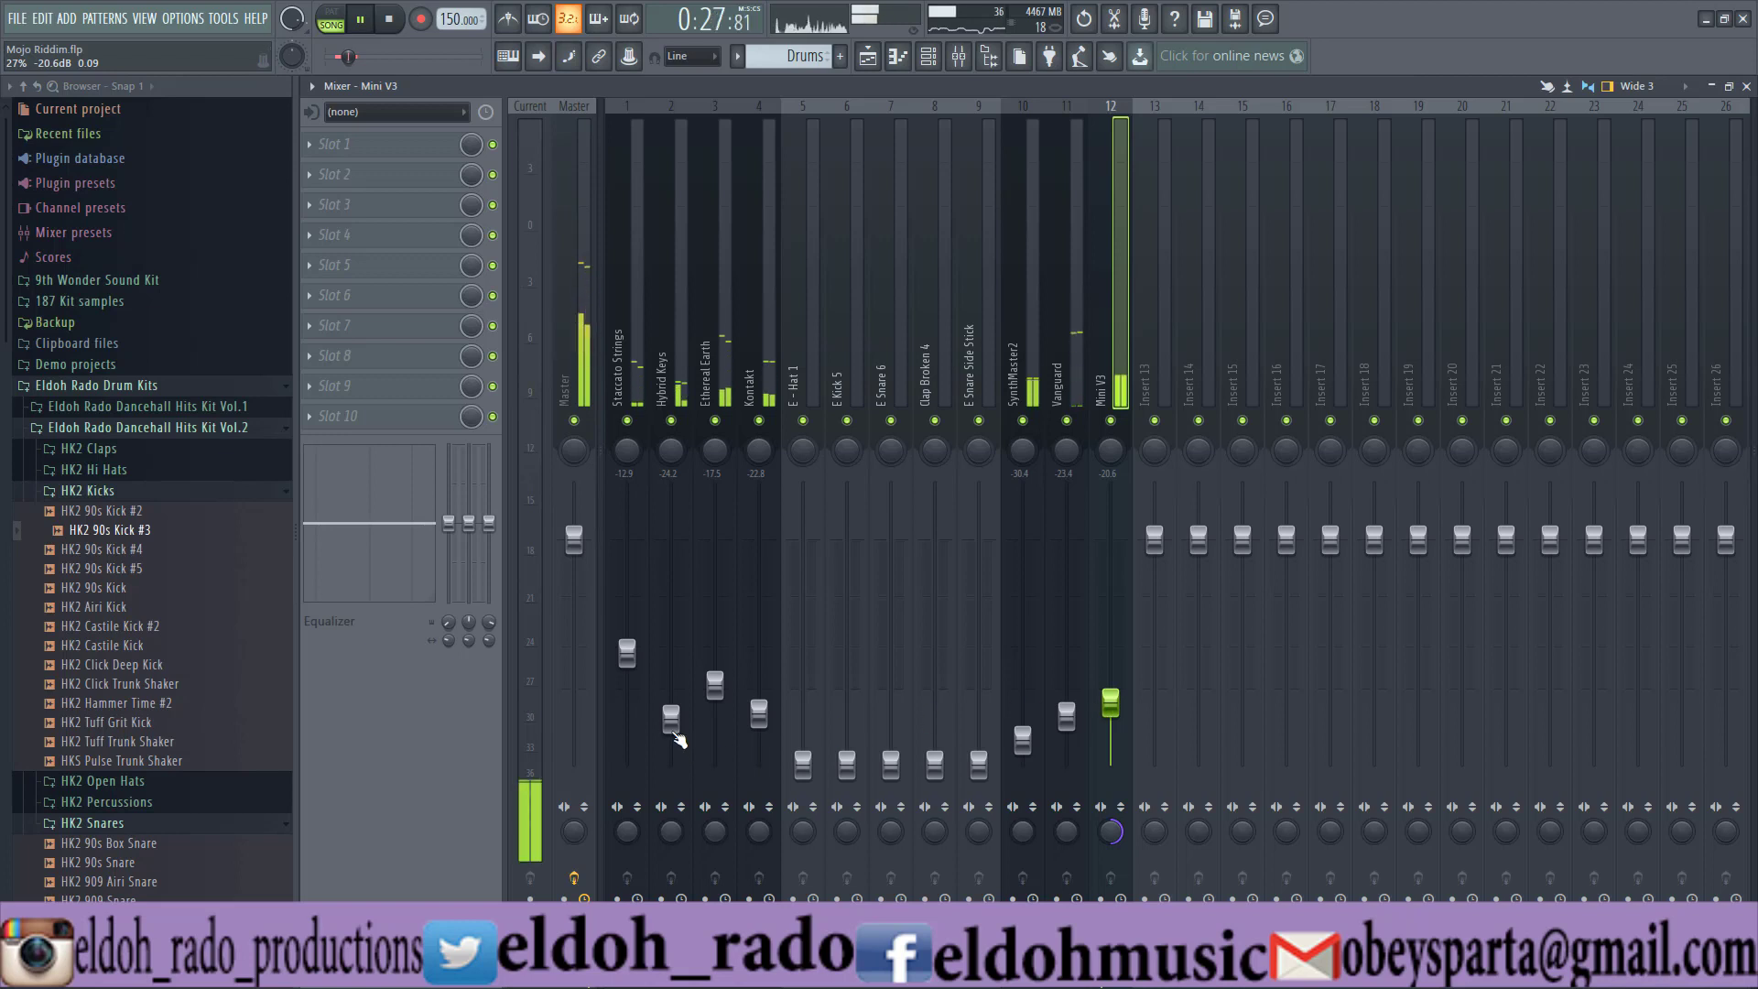
{"action": "key", "text": "space"}
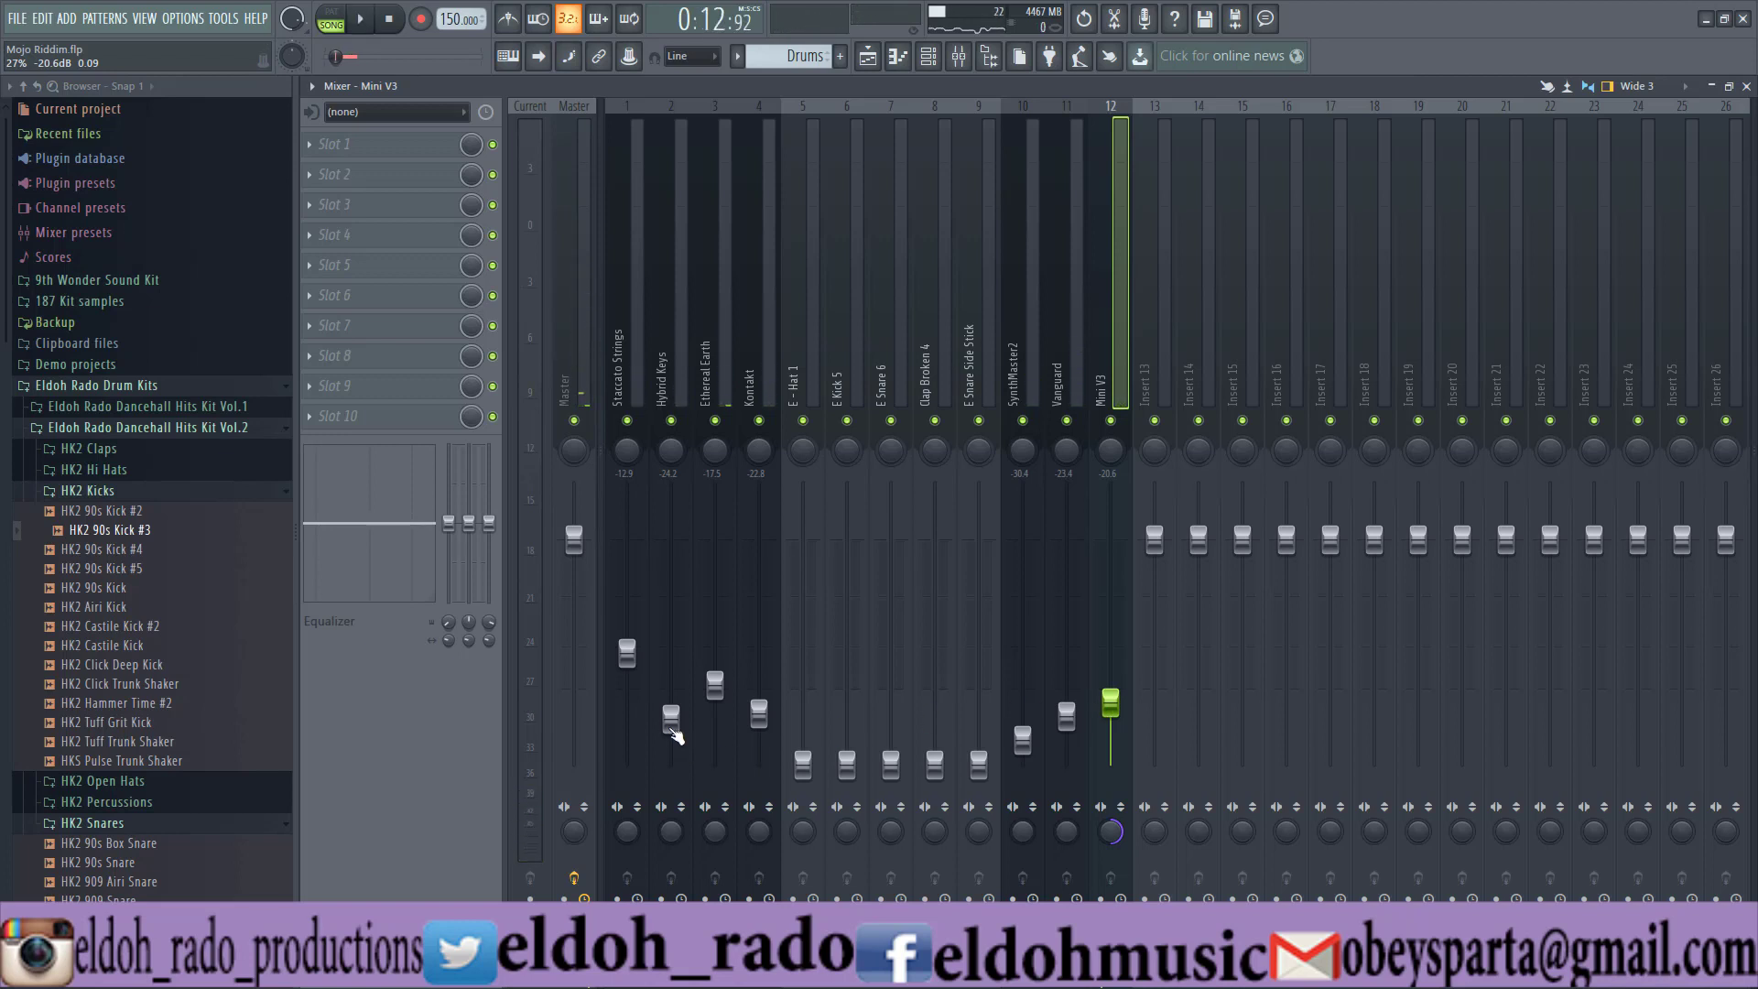
Raise the Hybrid Keys volume to -22.3 dB and check it by playing the selected range
{"action": "left_click", "coordinate": [672, 730]}
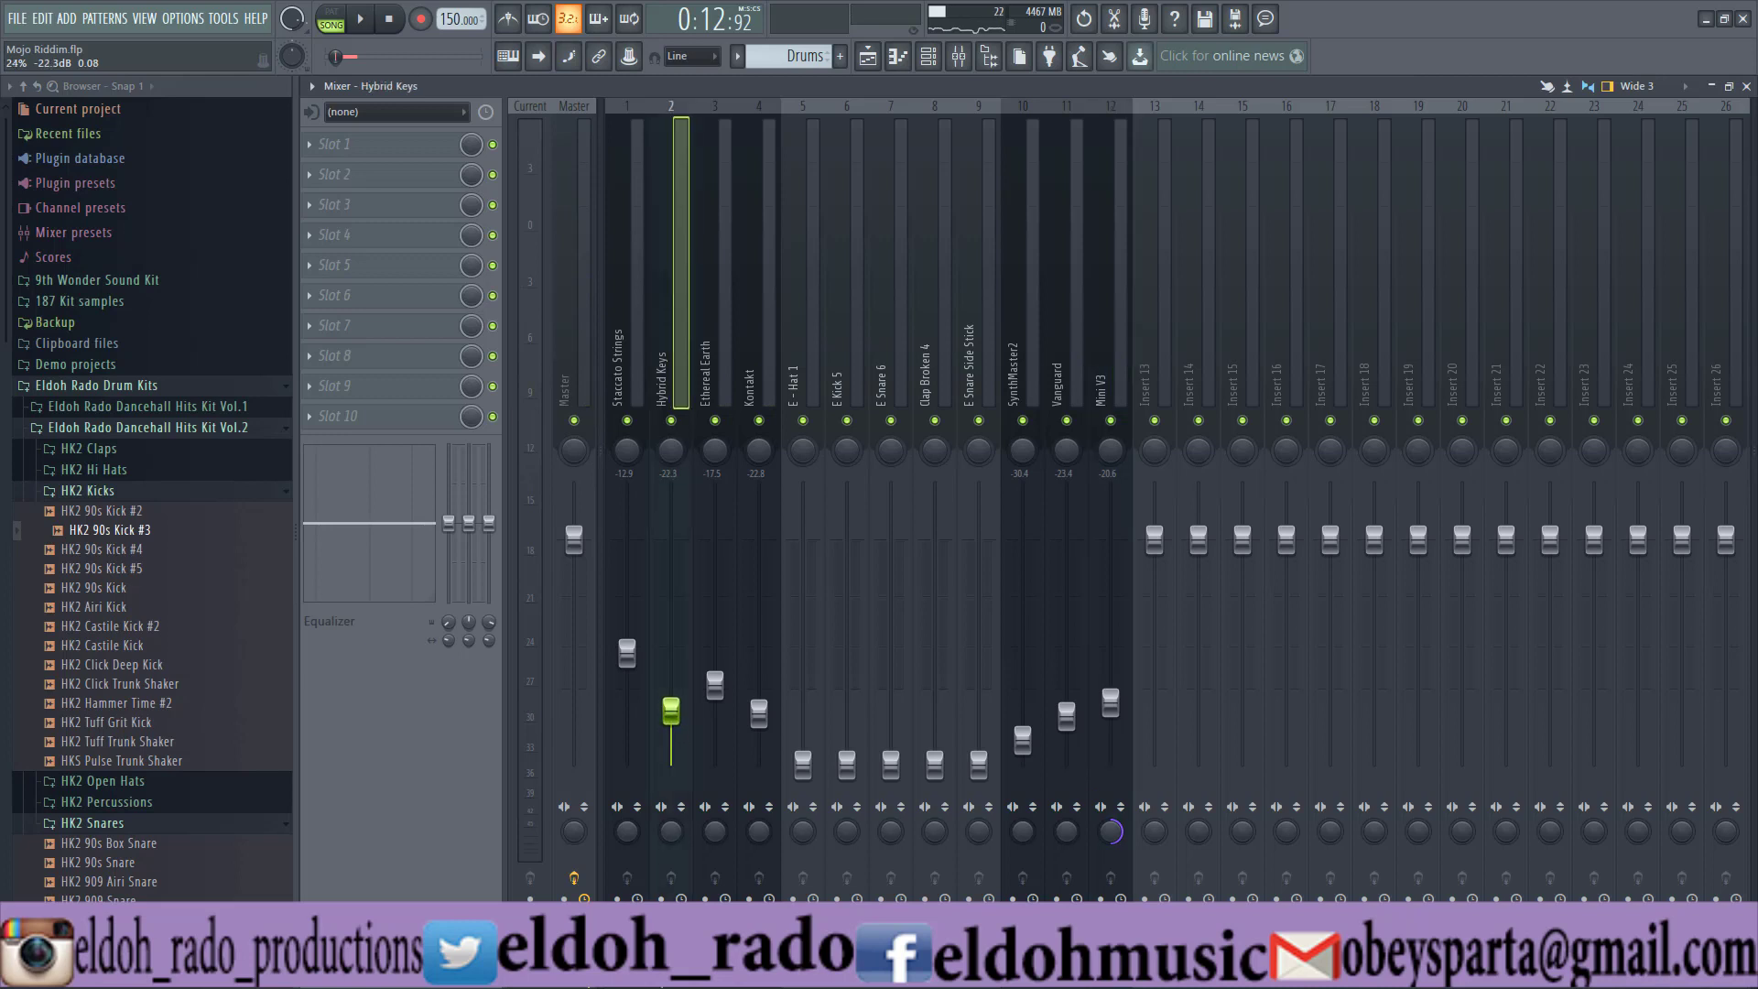
{"action": "key", "text": "space"}
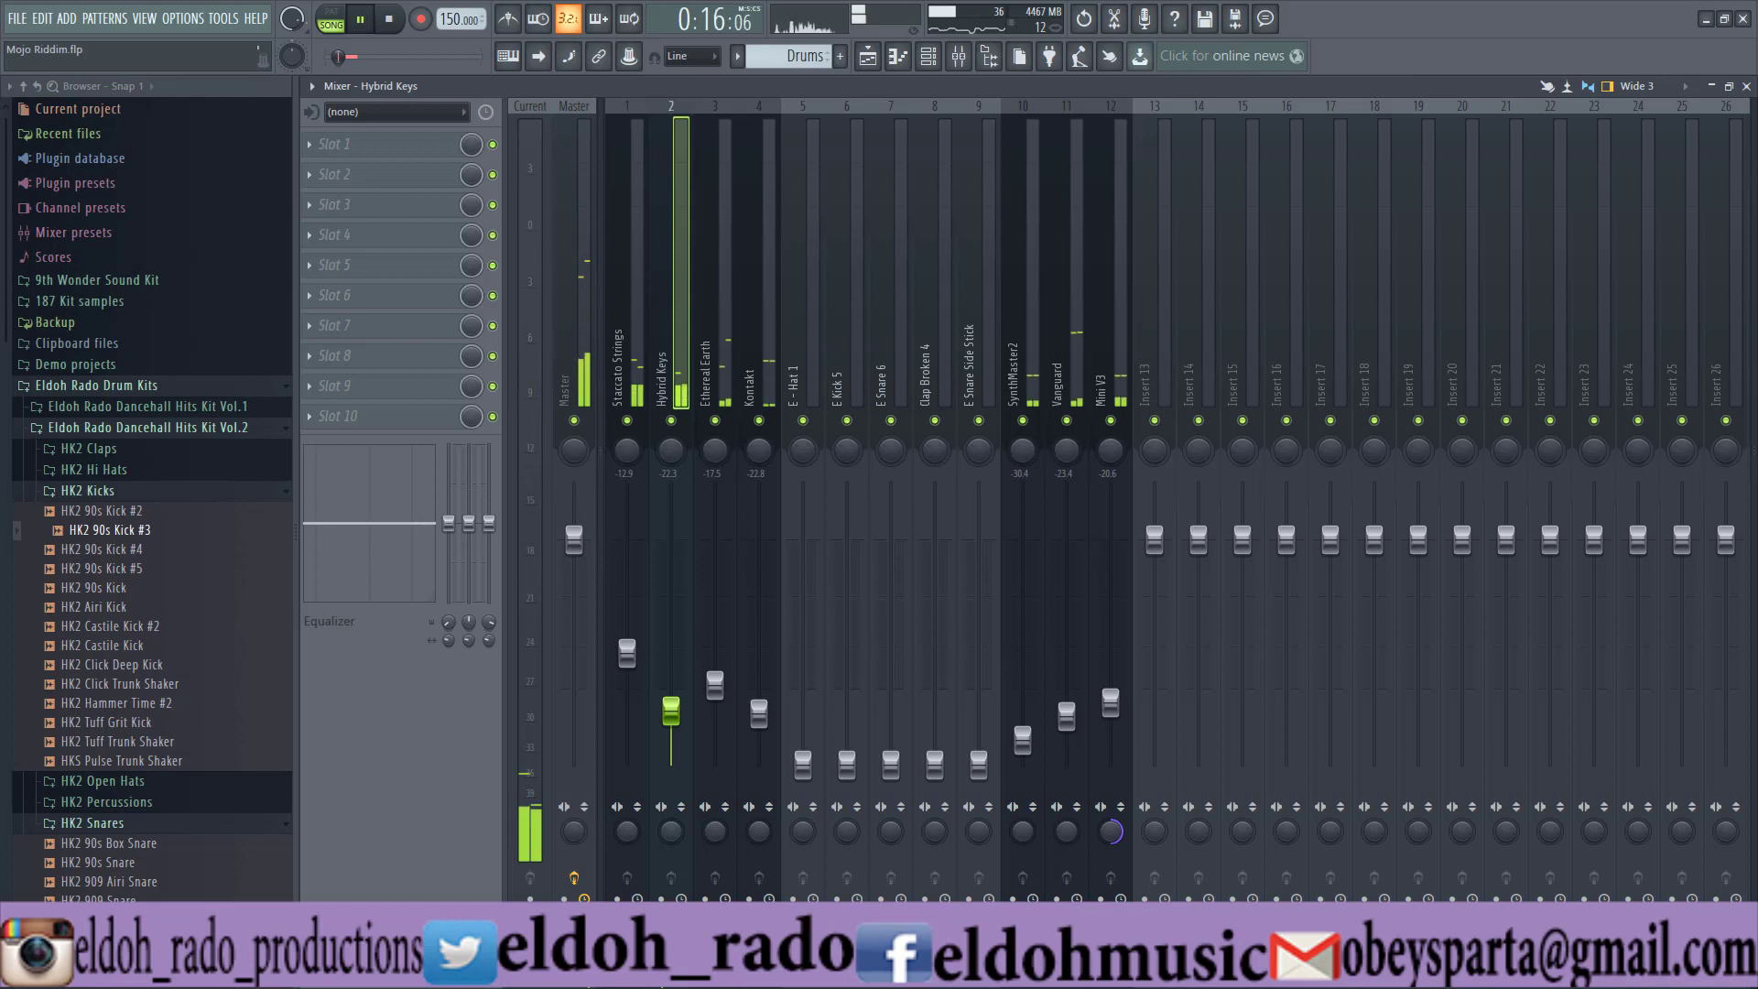
{"action": "key", "text": "space"}
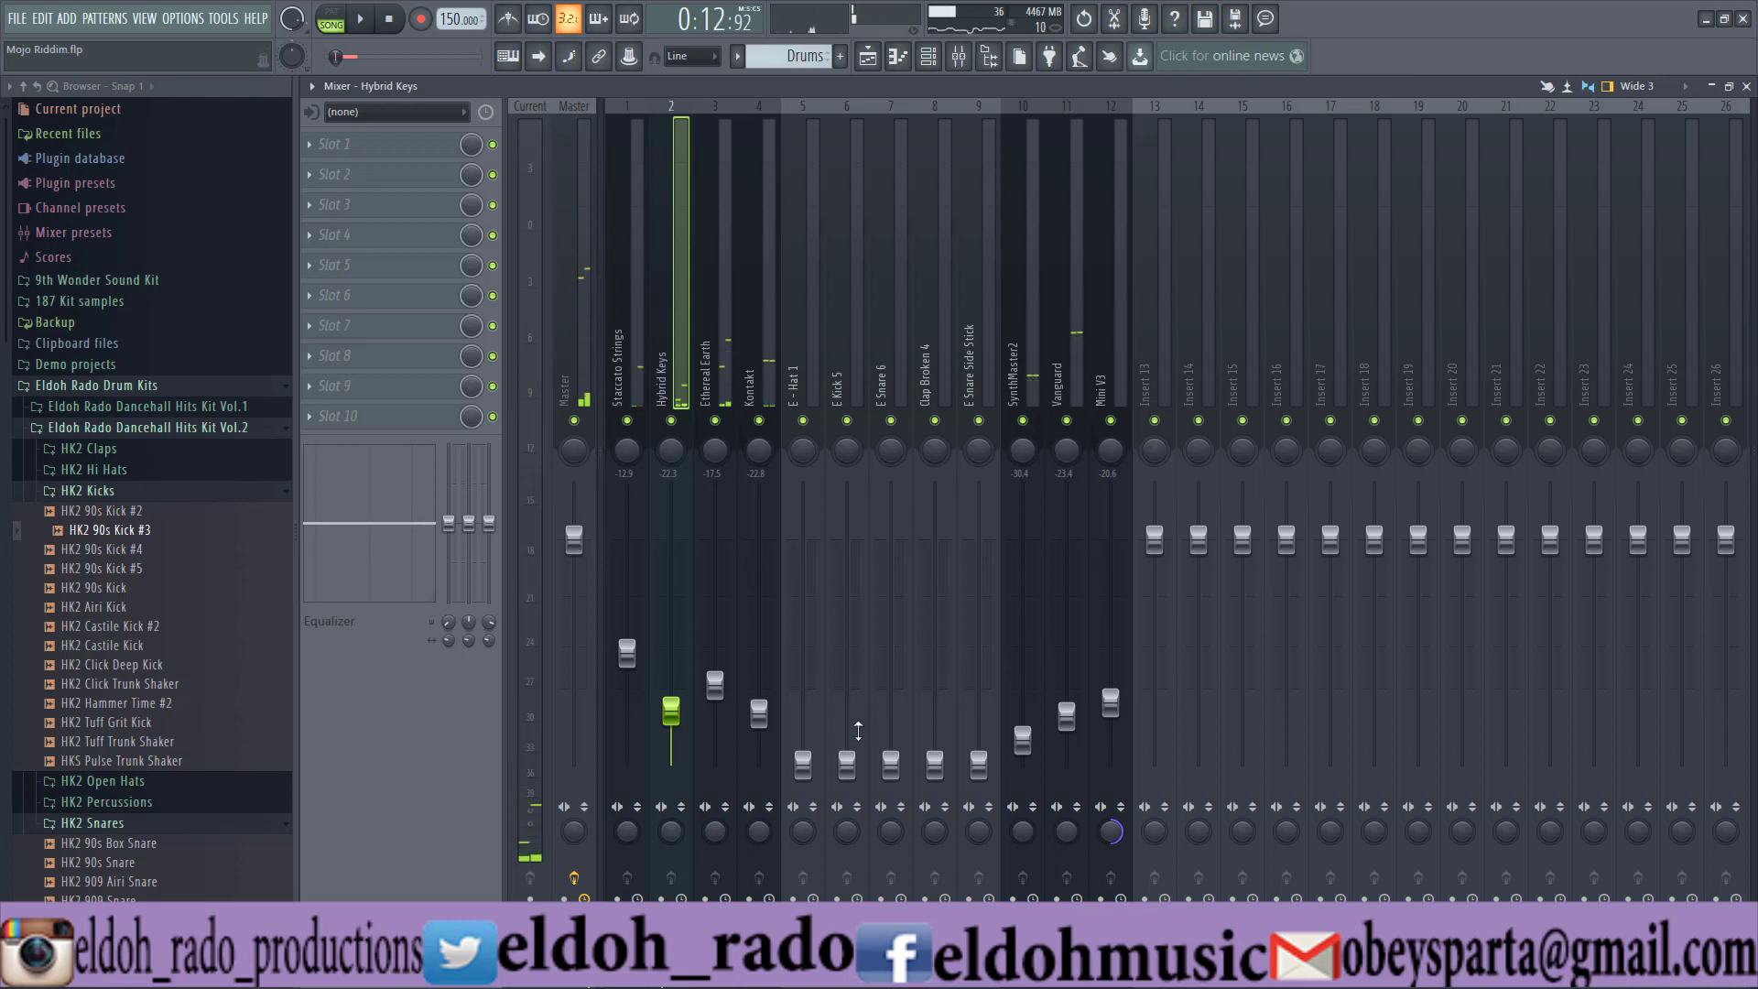
Try to bring up the E - Hat 1 track's volume while the selected range plays
{"action": "key", "text": "space"}
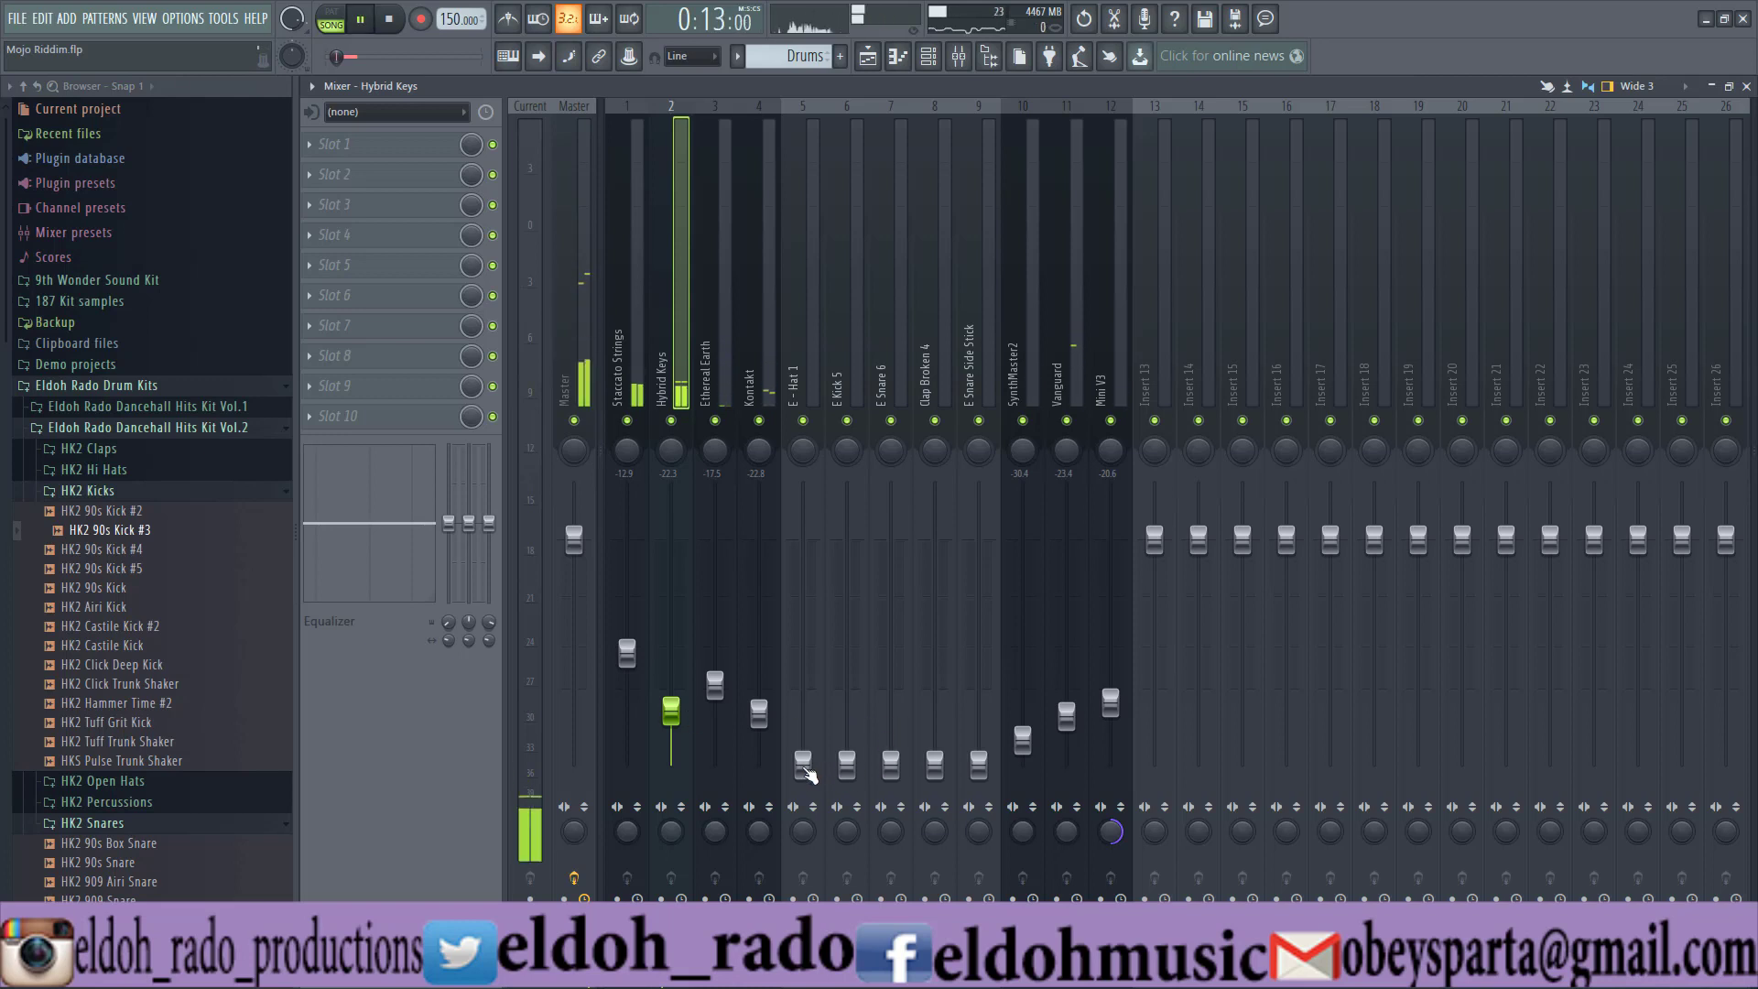
{"action": "mouse_move", "coordinate": [804, 764]}
{"action": "left_mouse_down"}
{"action": "mouse_move", "coordinate": [803, 716]}
{"action": "mouse_move", "coordinate": [804, 763]}
{"action": "left_mouse_up"}
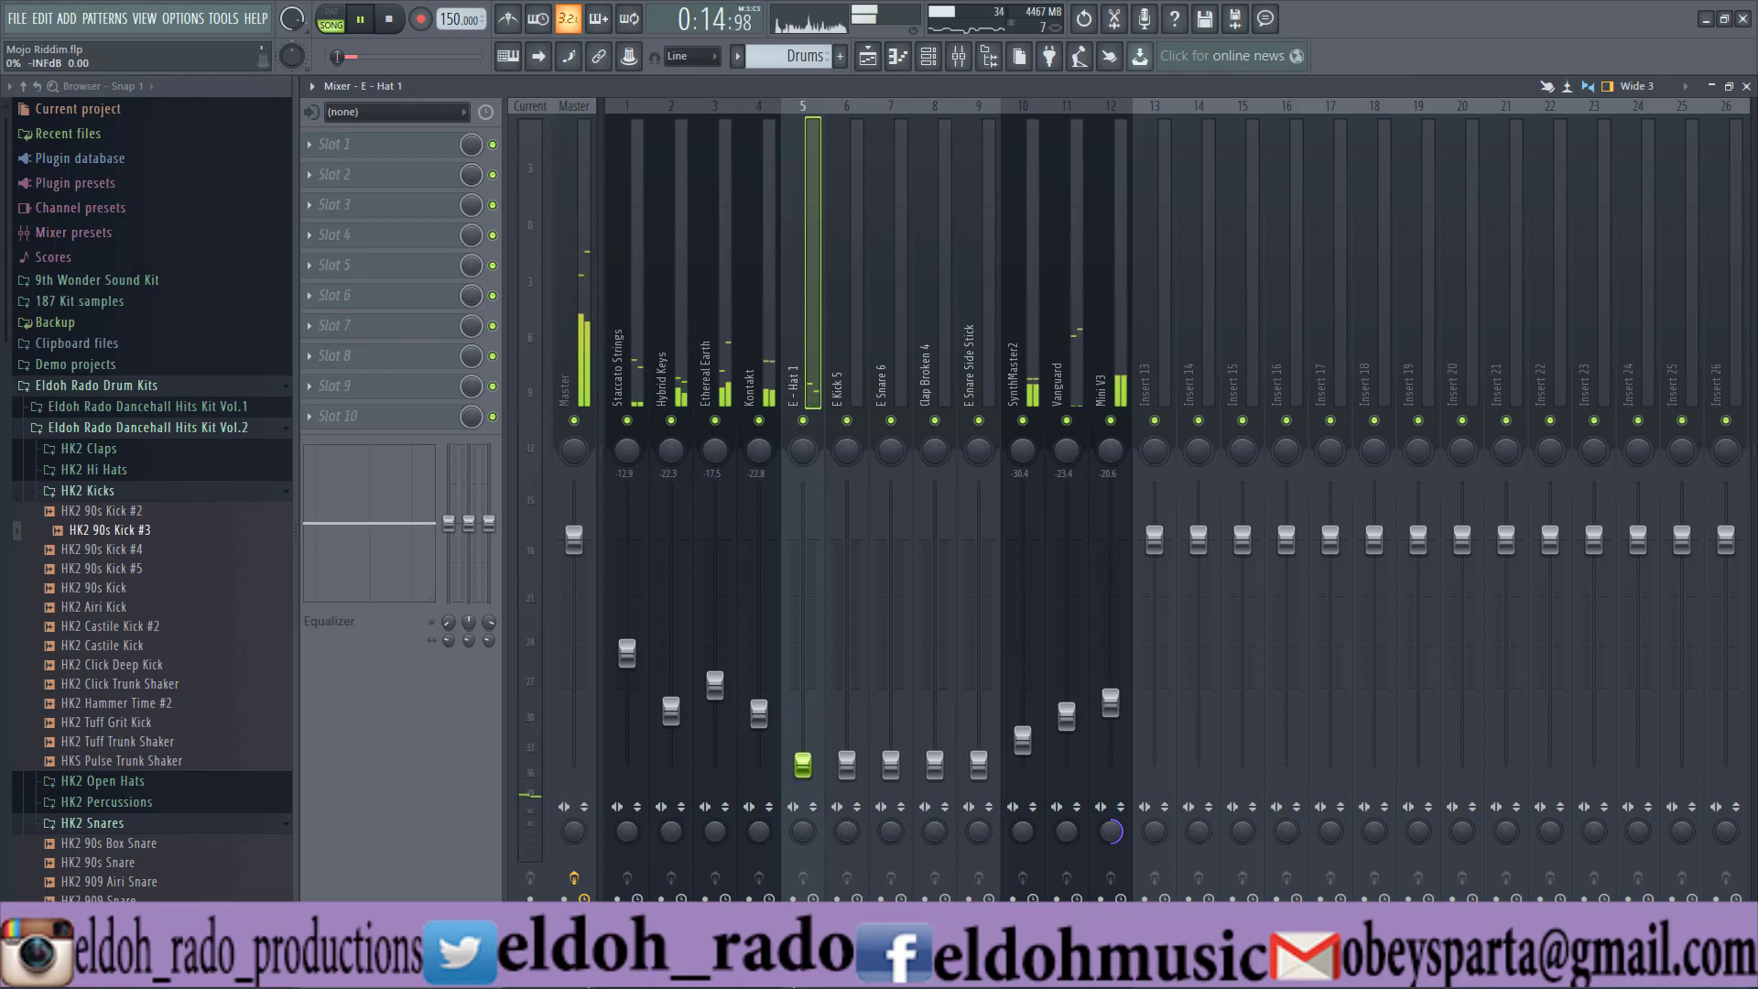
{"action": "key", "text": "space"}
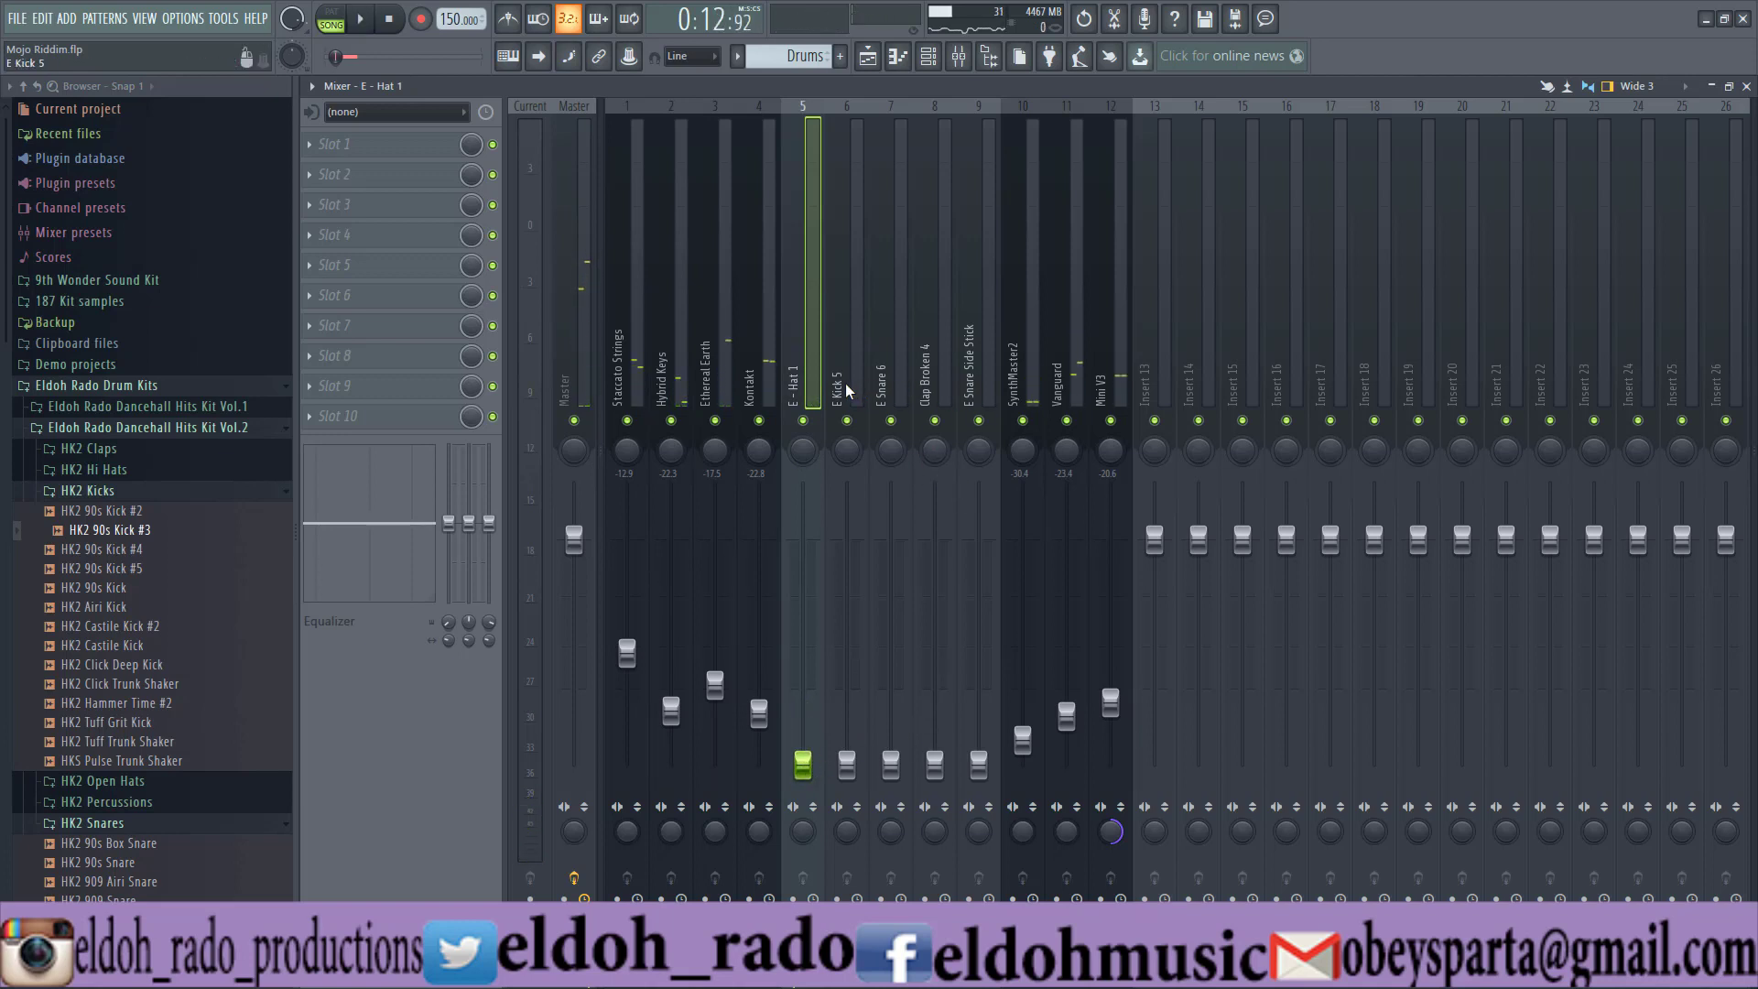
{"action": "left_click", "coordinate": [848, 391]}
{"action": "left_click", "coordinate": [805, 391]}
{"action": "double_click", "coordinate": [978, 389]}
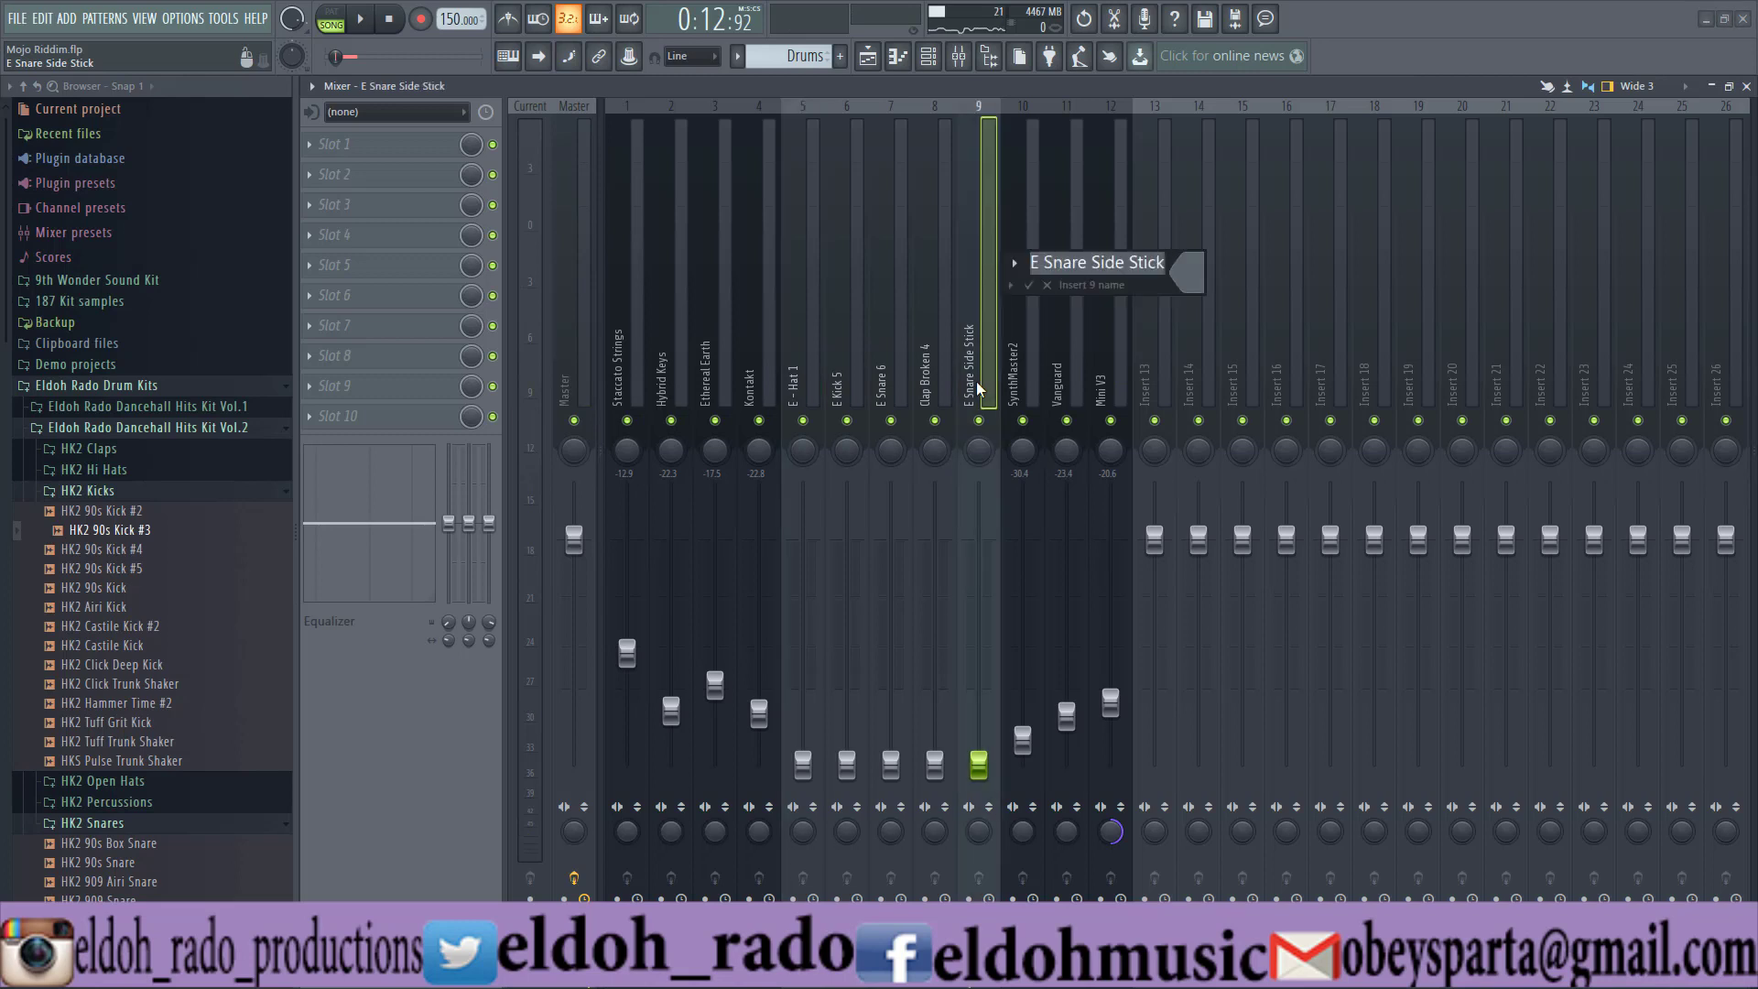
{"action": "key", "text": "Escape"}
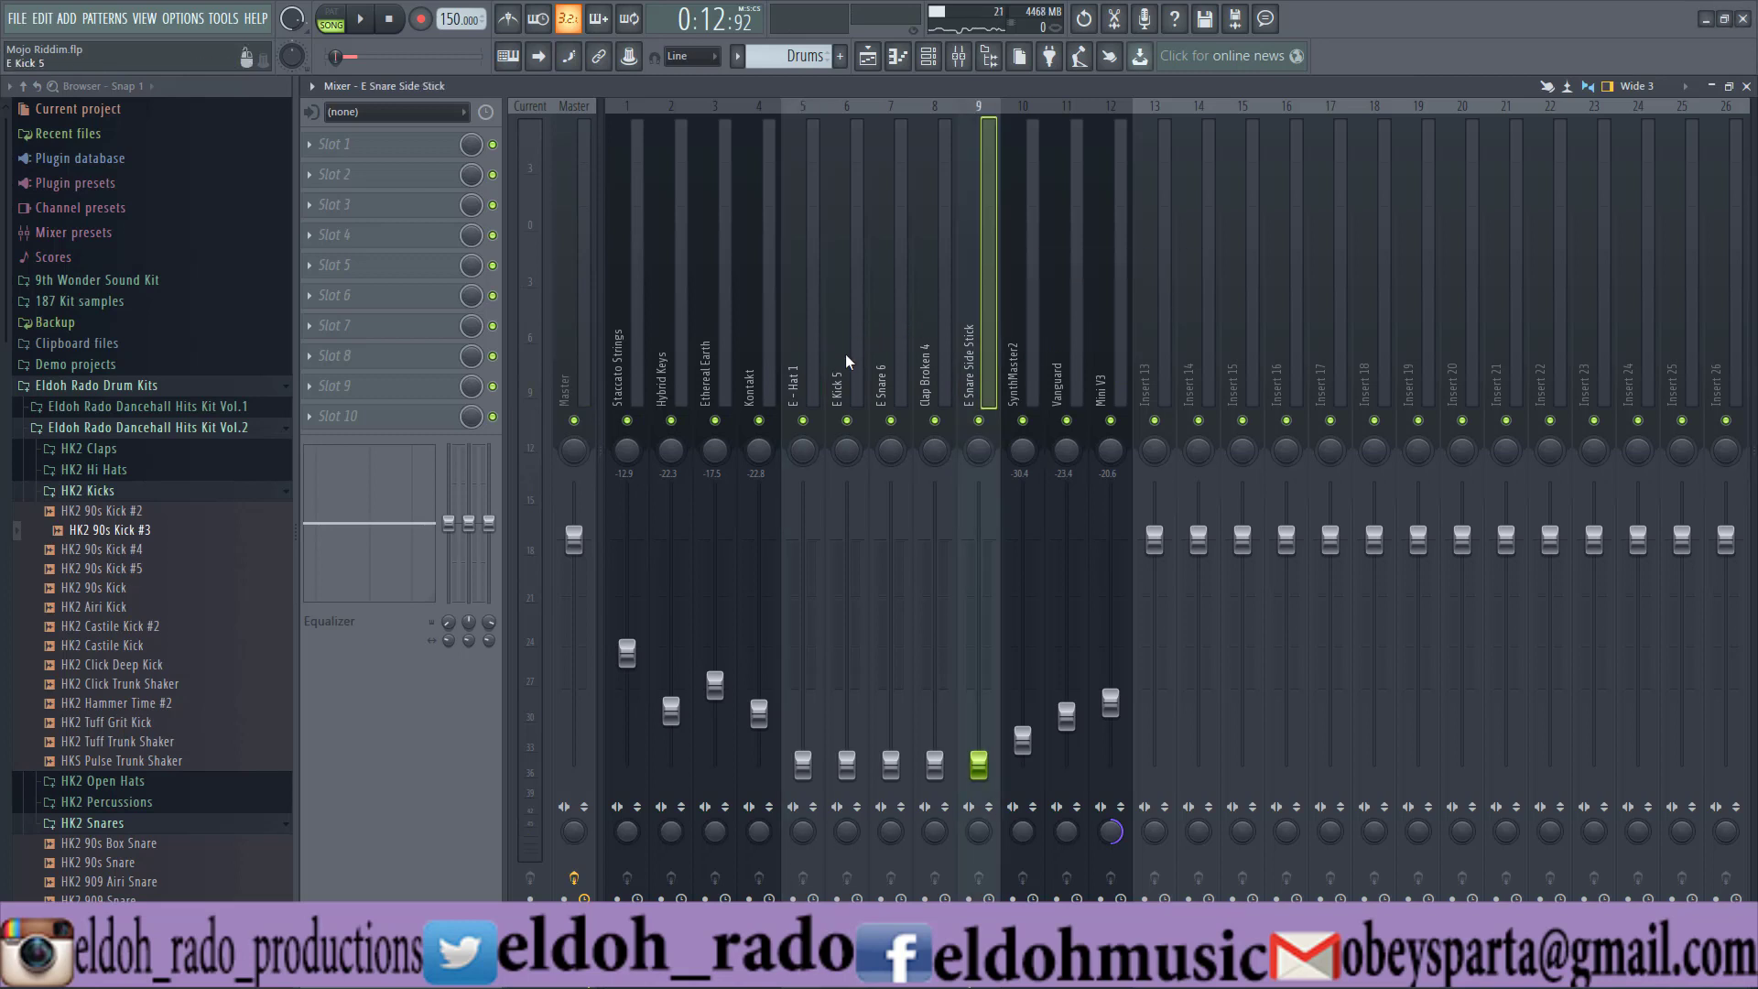
Raise the E Kick 5 volume to -18.2 dB and E Snare 6 to -19.2 dB while the selected range plays
{"action": "left_click", "coordinate": [805, 360]}
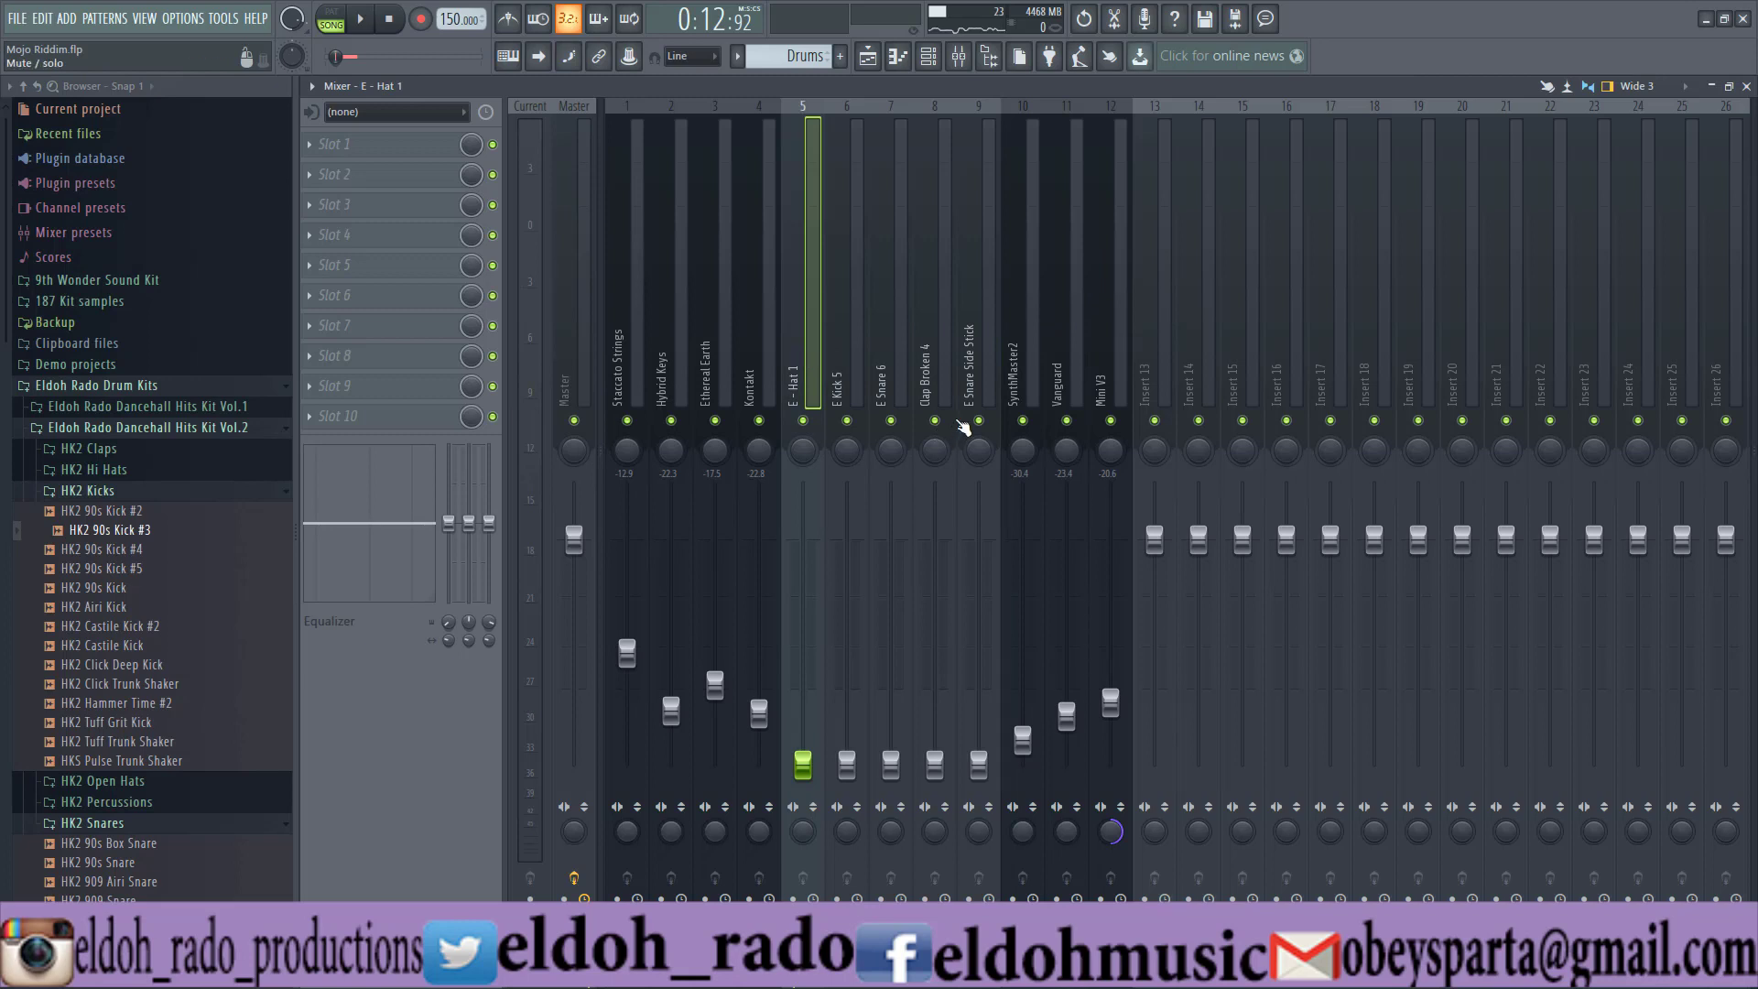
{"action": "left_click", "coordinate": [951, 381]}
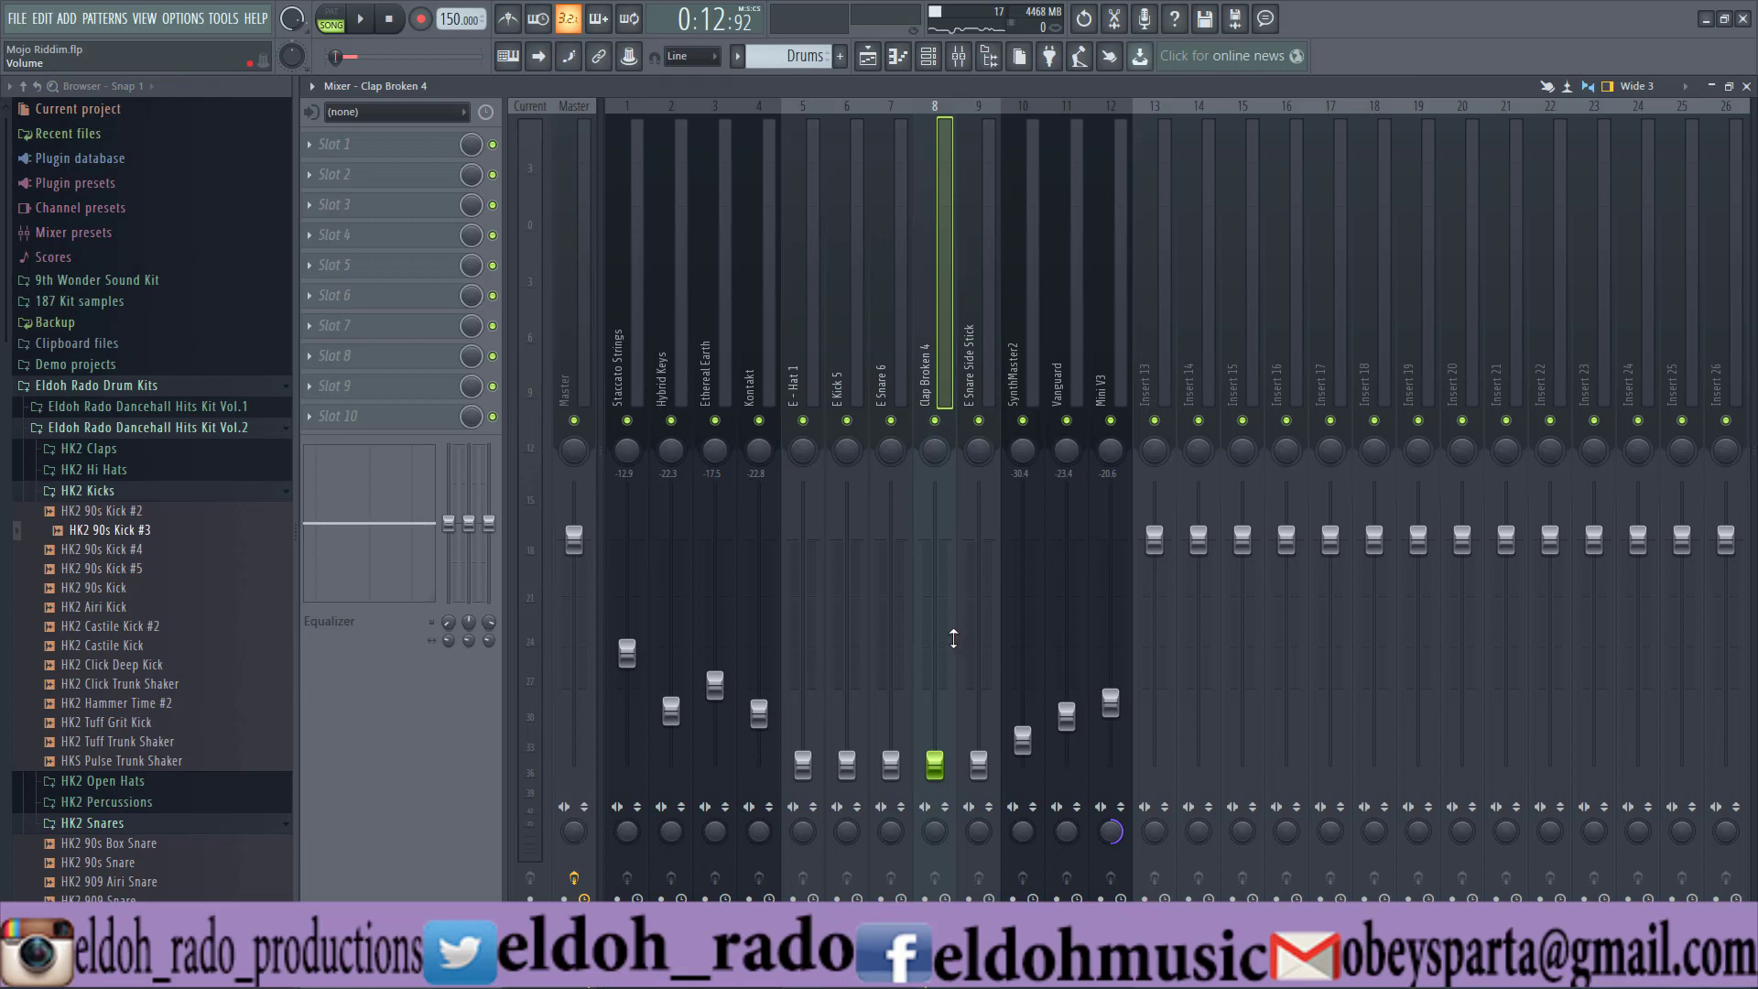
{"action": "left_click", "coordinate": [849, 382]}
{"action": "key", "text": "space"}
{"action": "left_click_drag", "start_coordinate": [847, 765], "coordinate": [847, 688]}
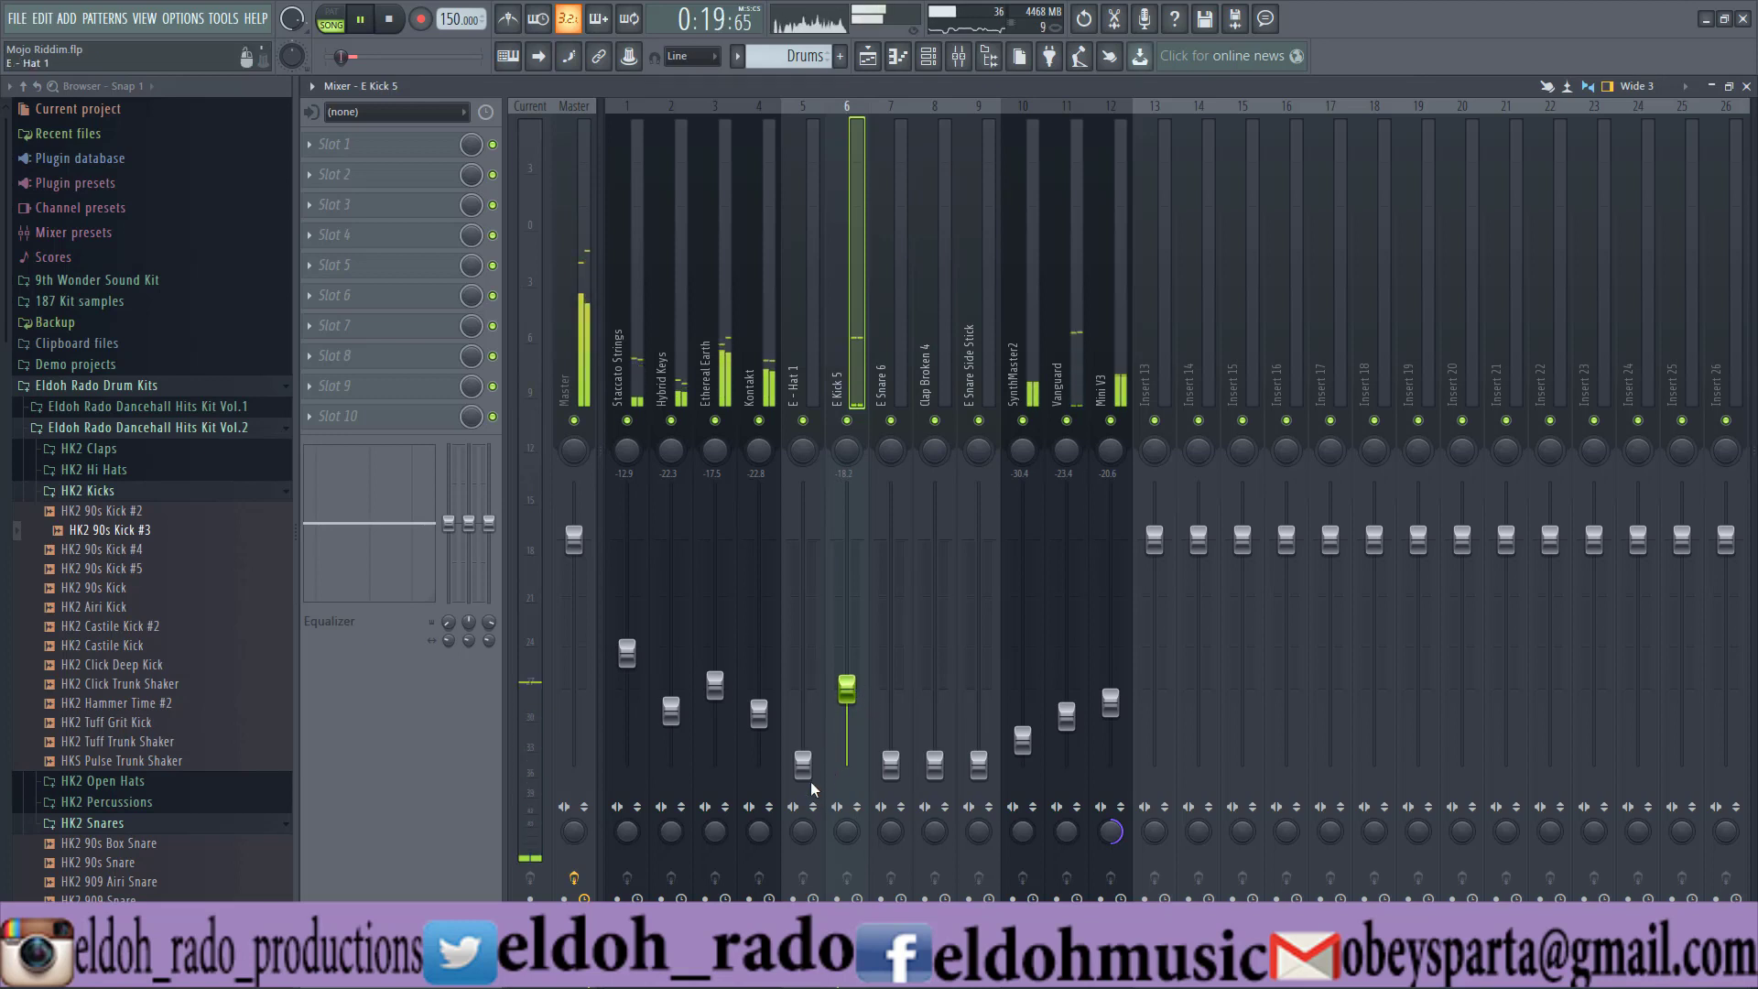
{"action": "left_click_drag", "start_coordinate": [891, 771], "coordinate": [891, 696]}
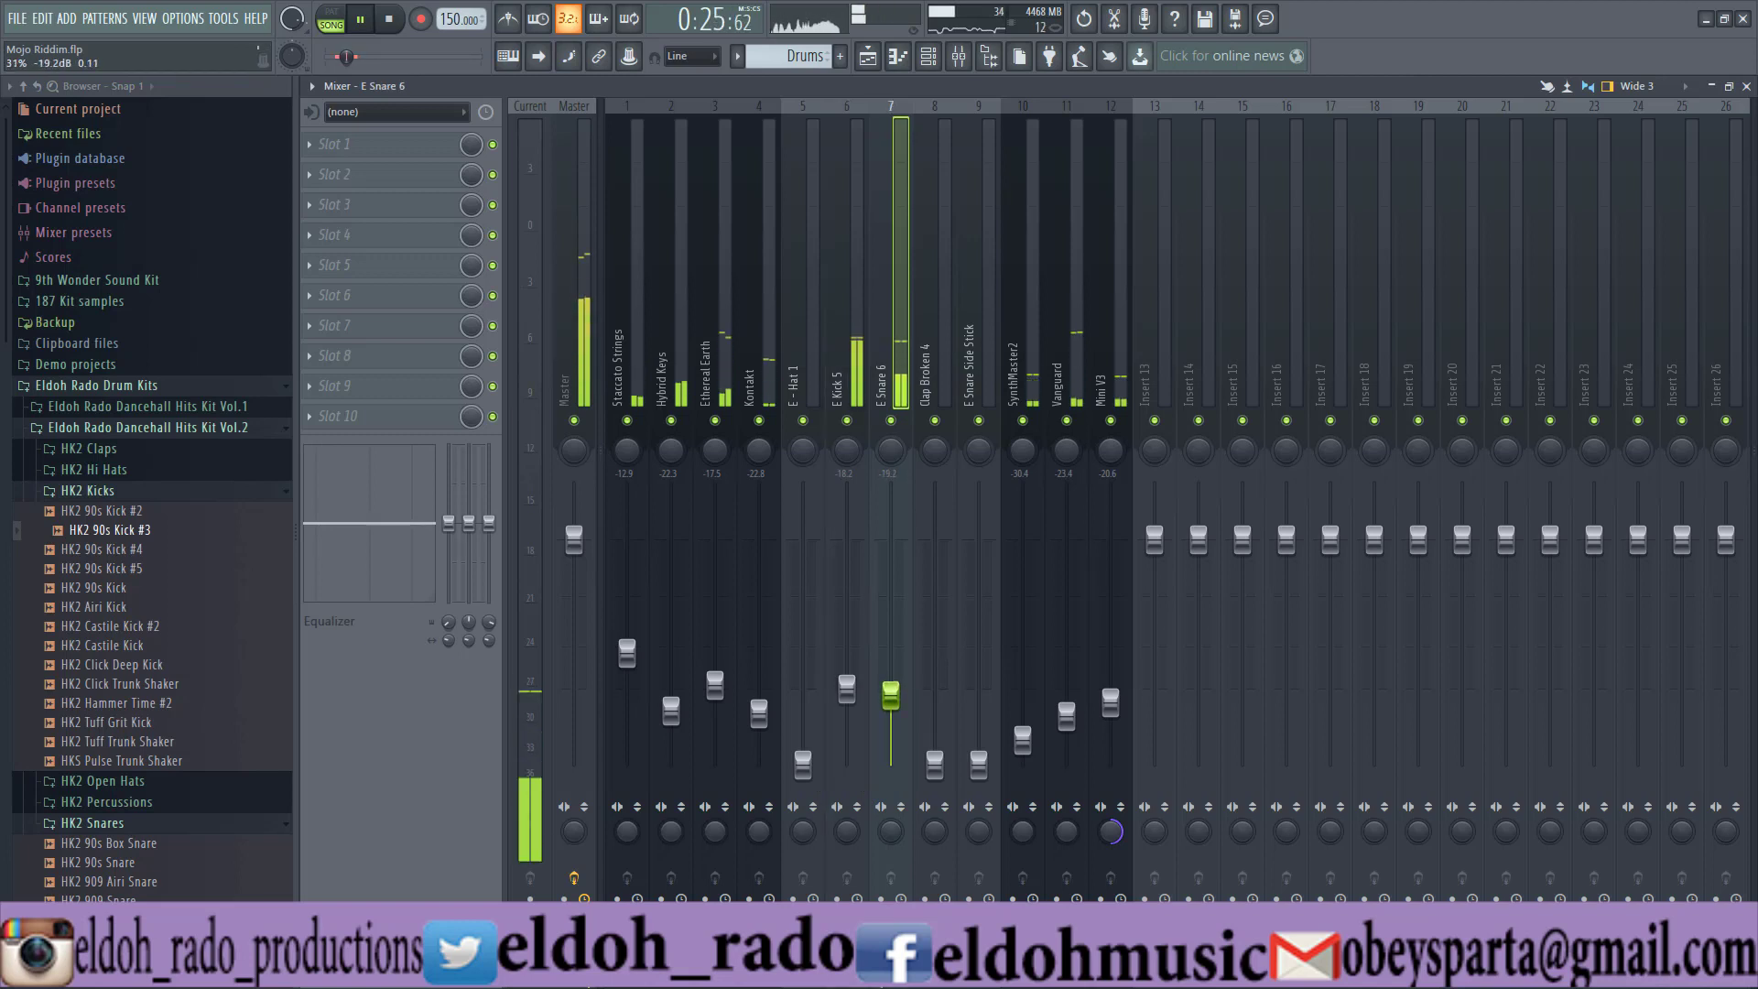
Raise E - Hat 1 to -22.4 dB and Clap Broken 4 to -13.1 dB, checking both against the playing mix
{"action": "left_click_drag", "start_coordinate": [803, 765], "coordinate": [803, 713]}
{"action": "left_click_drag", "start_coordinate": [934, 765], "coordinate": [934, 655]}
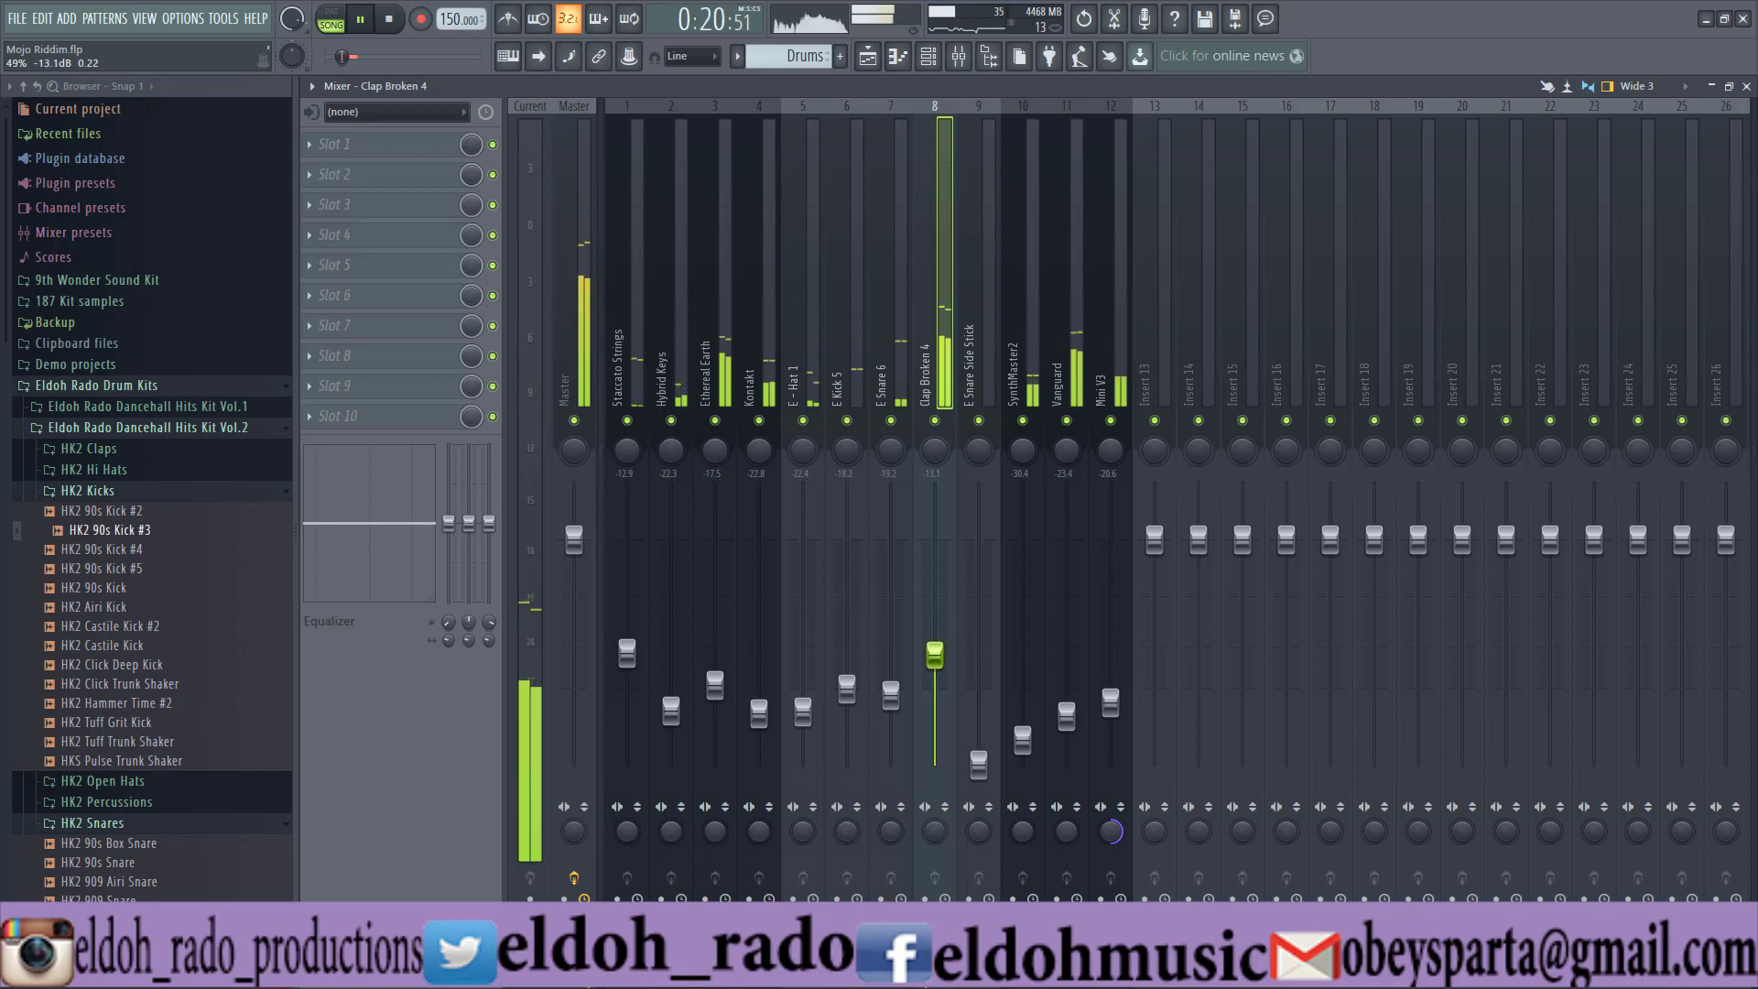
{"action": "key", "text": "space"}
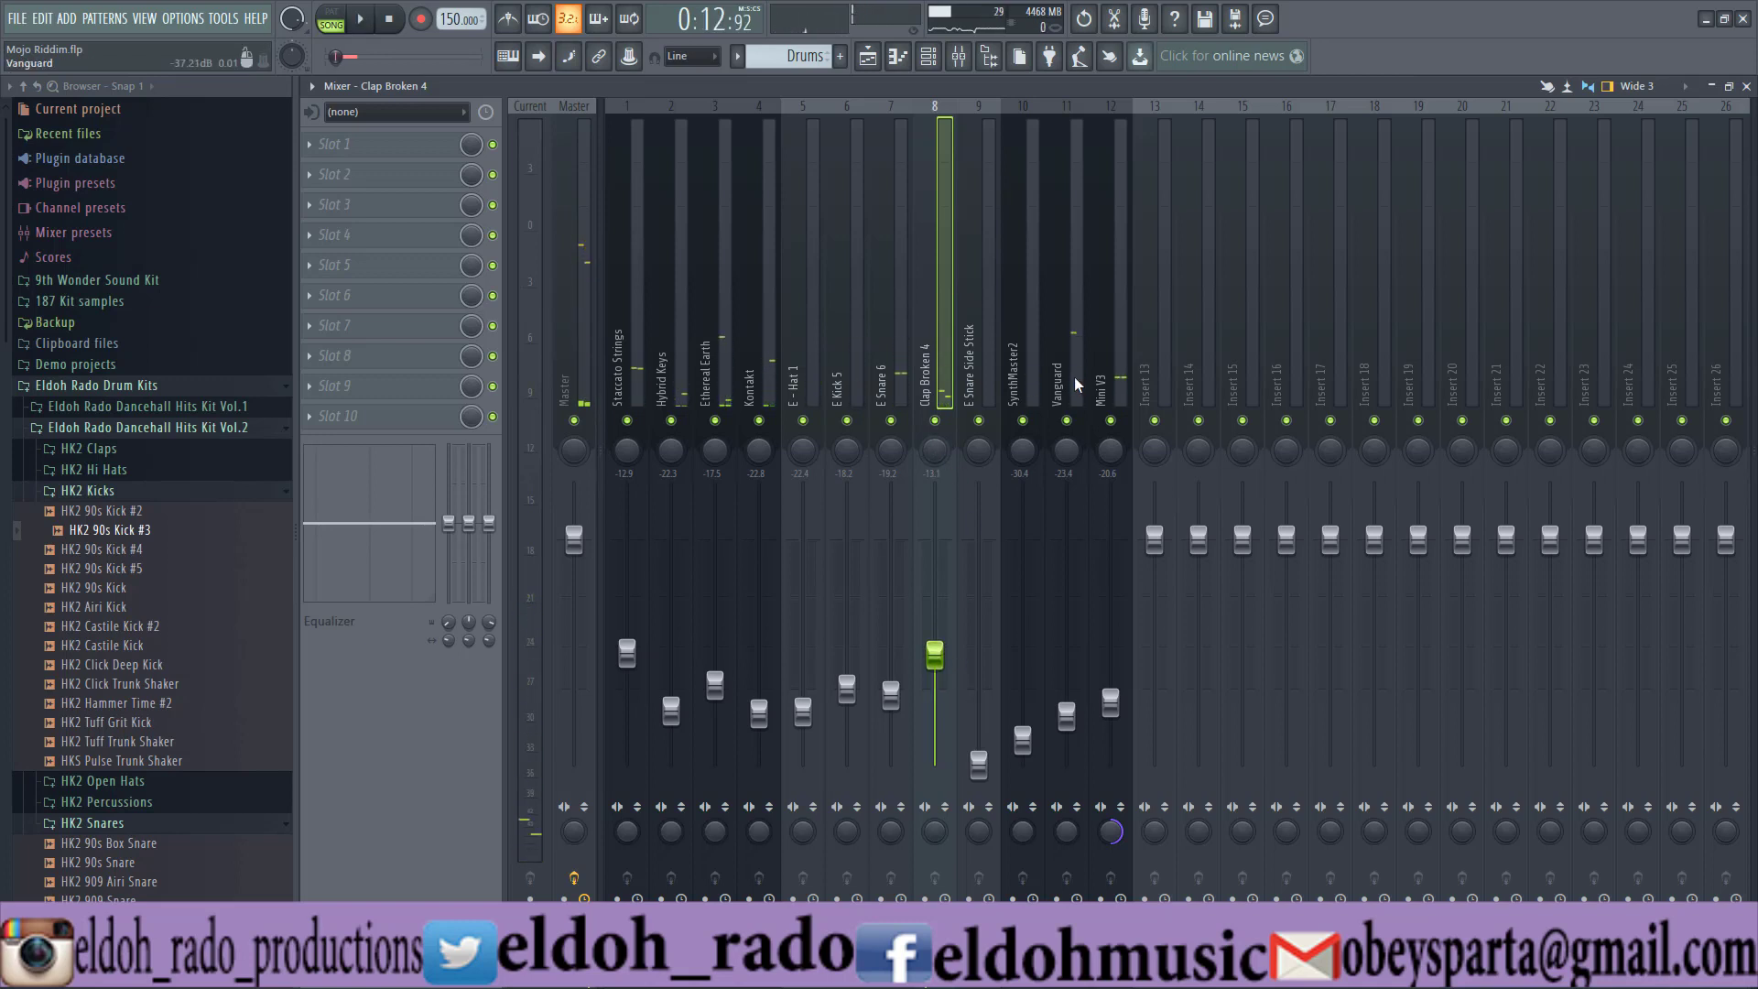
Compare the Vanguard and Clap Broken 4 tracks and replay the selected range to check the clap level
{"action": "left_click", "coordinate": [1078, 385]}
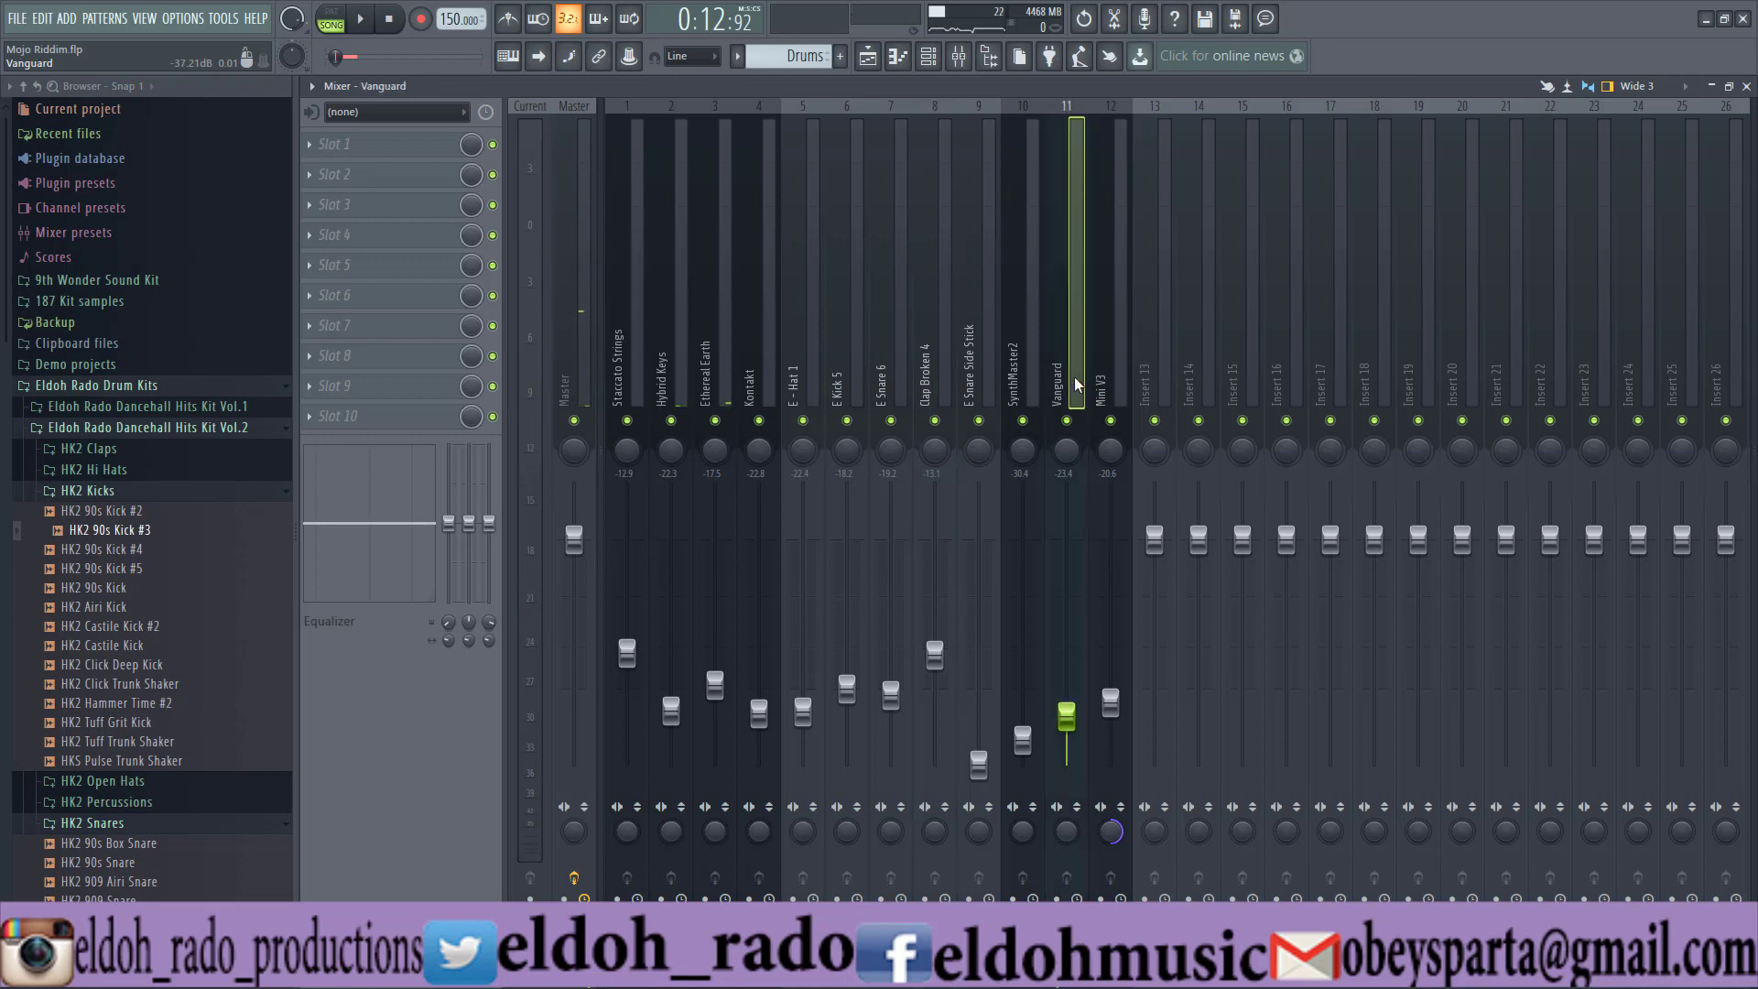
{"action": "left_click", "coordinate": [939, 394]}
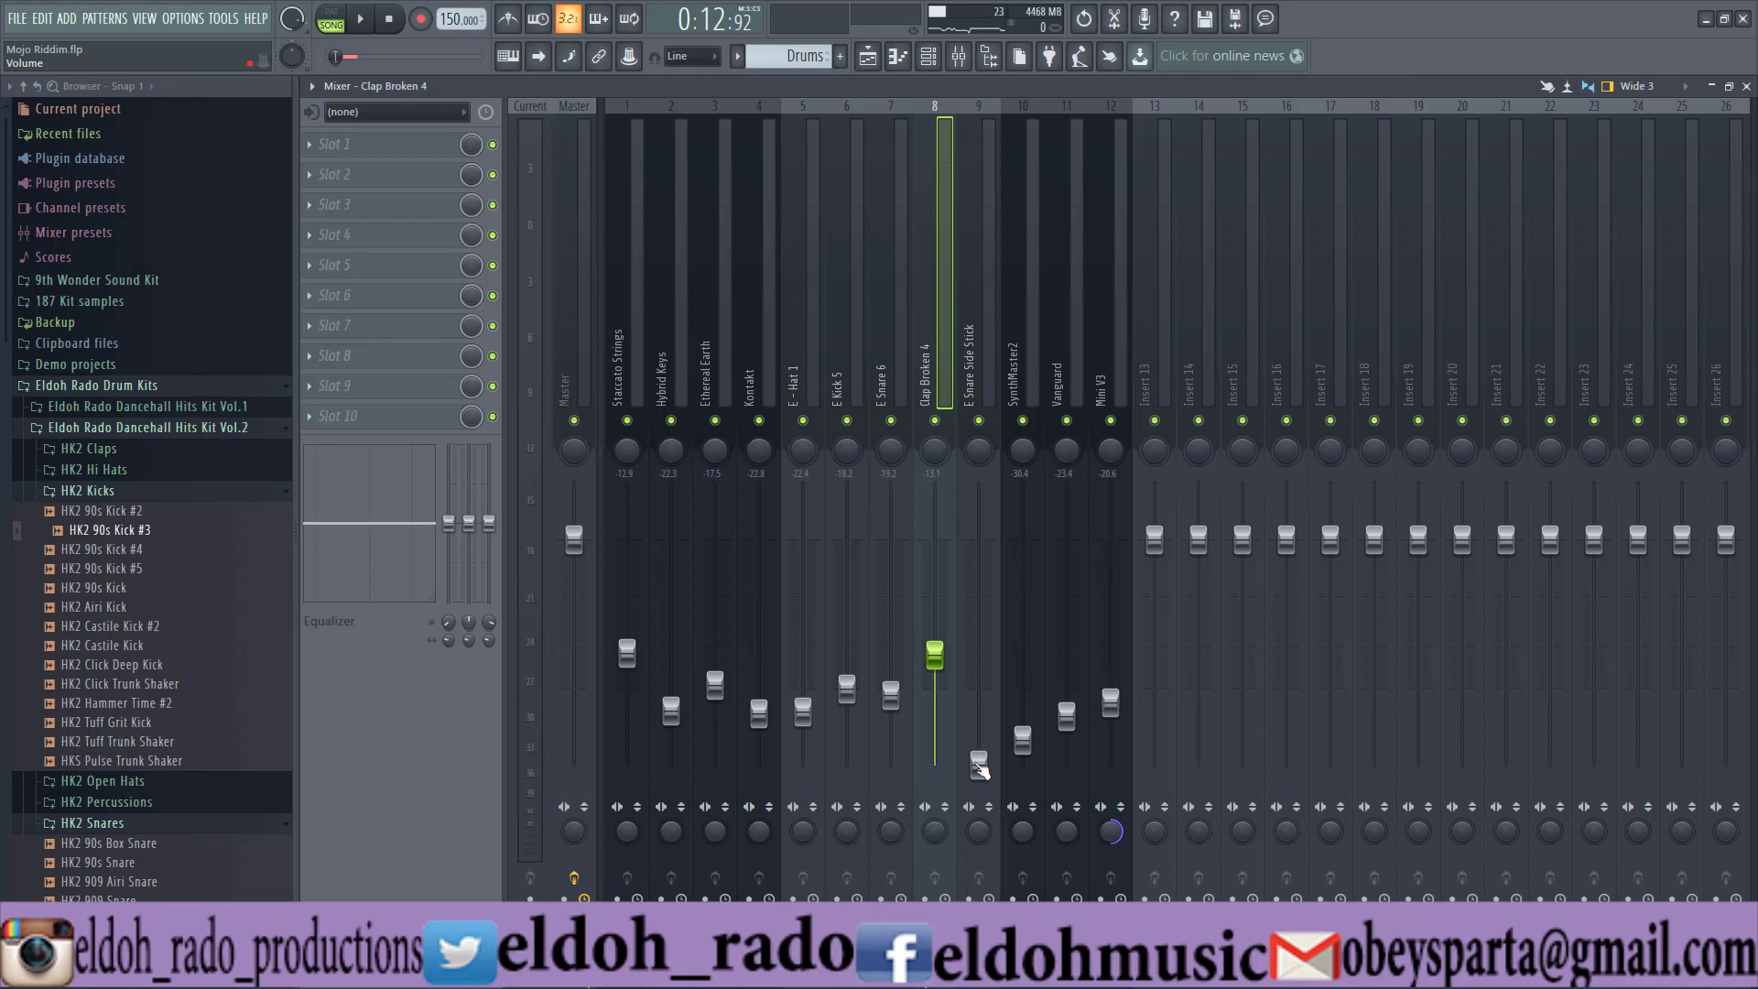
{"action": "left_click", "coordinate": [1076, 385]}
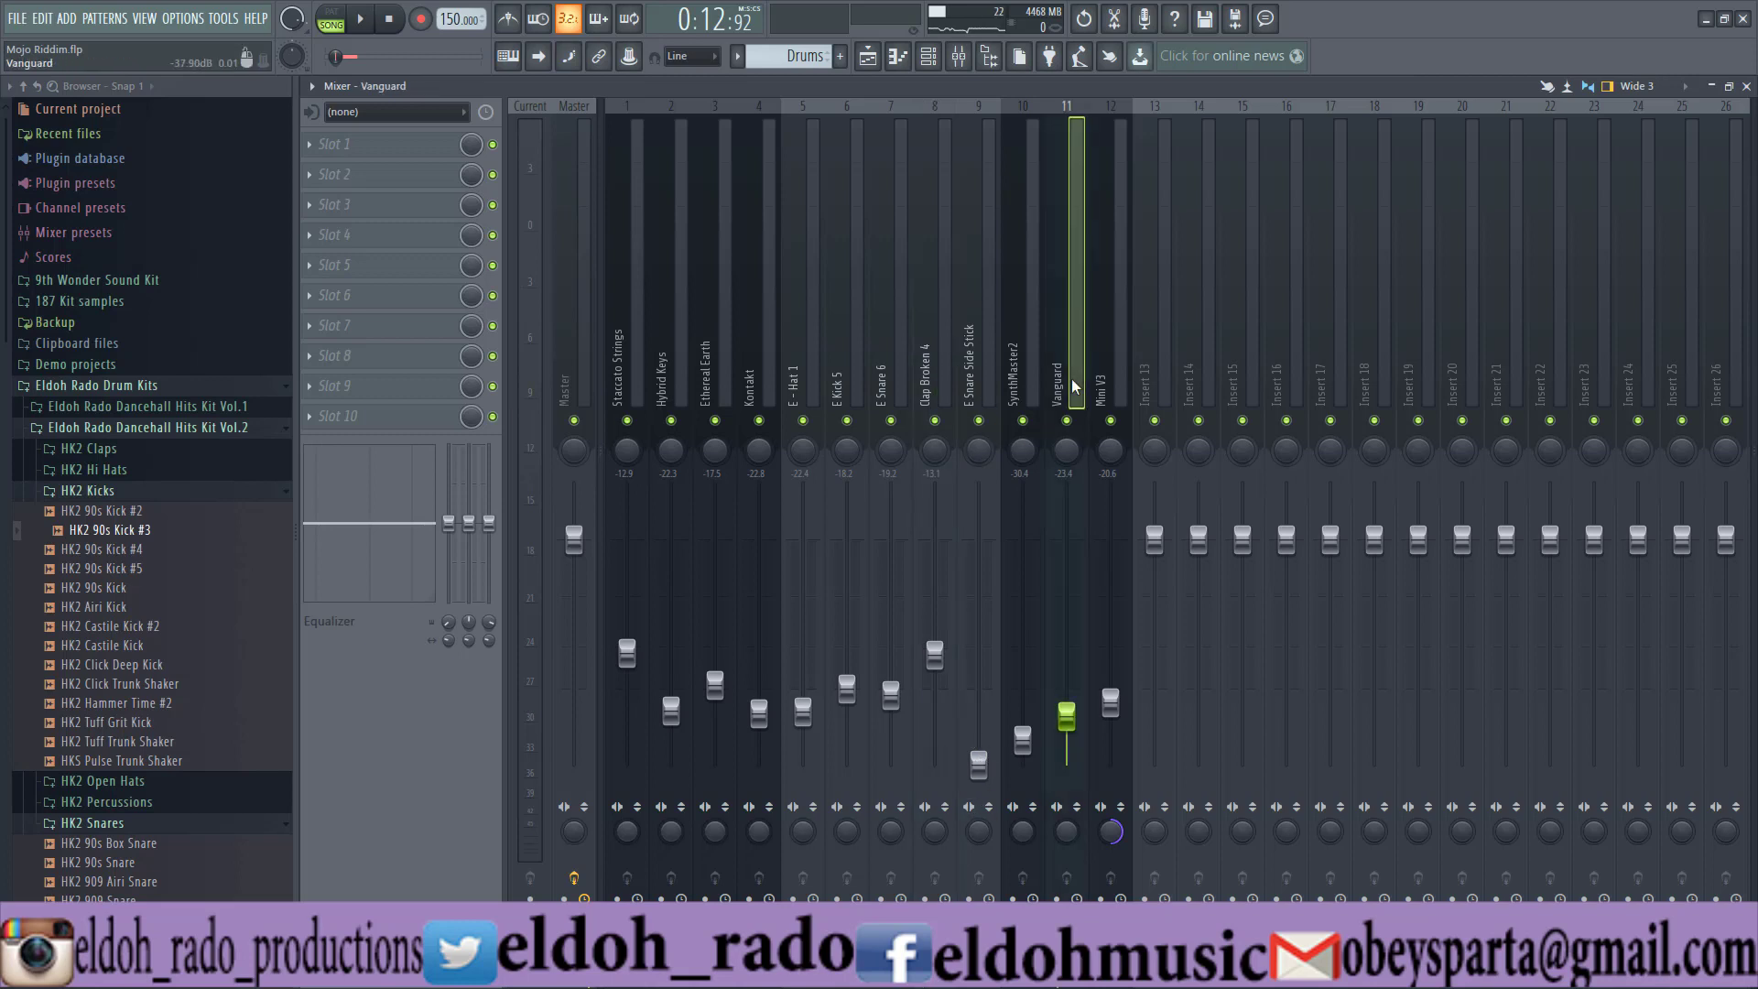
{"action": "left_click", "coordinate": [945, 366]}
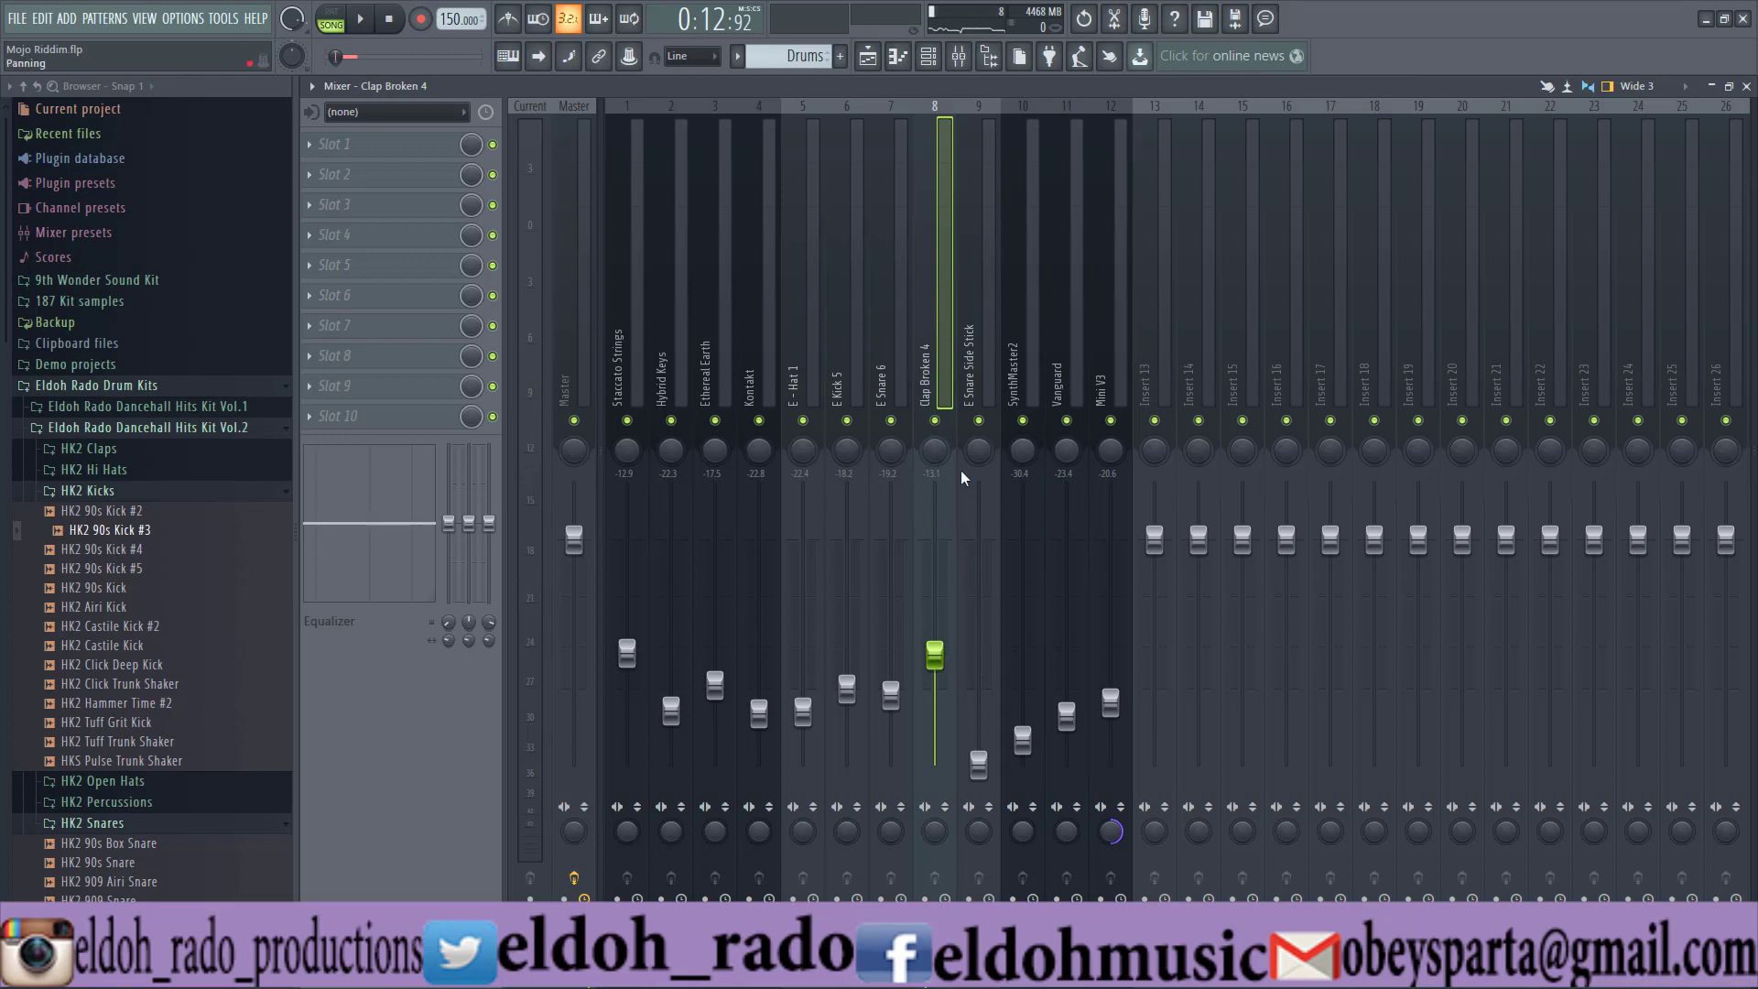
{"action": "key", "text": "space"}
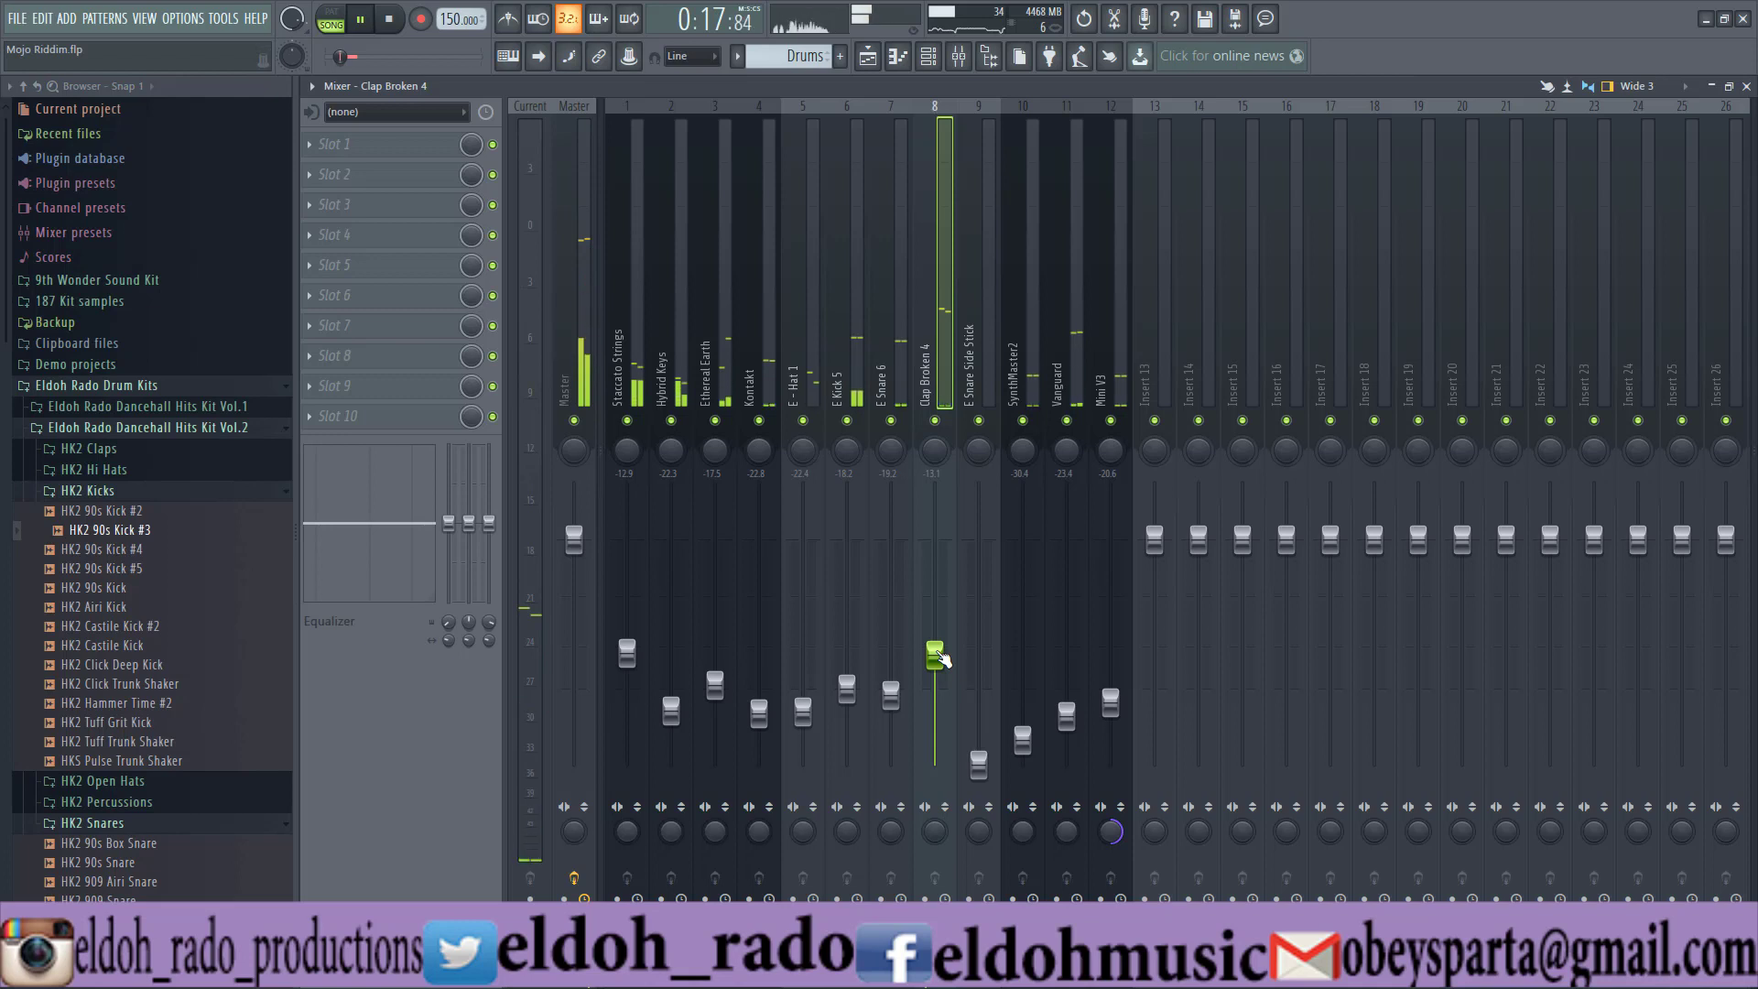
{"action": "key", "text": "space"}
Raise the E Snare Side Stick volume to -7.1 dB while replaying the selected range
{"action": "left_click", "coordinate": [987, 375]}
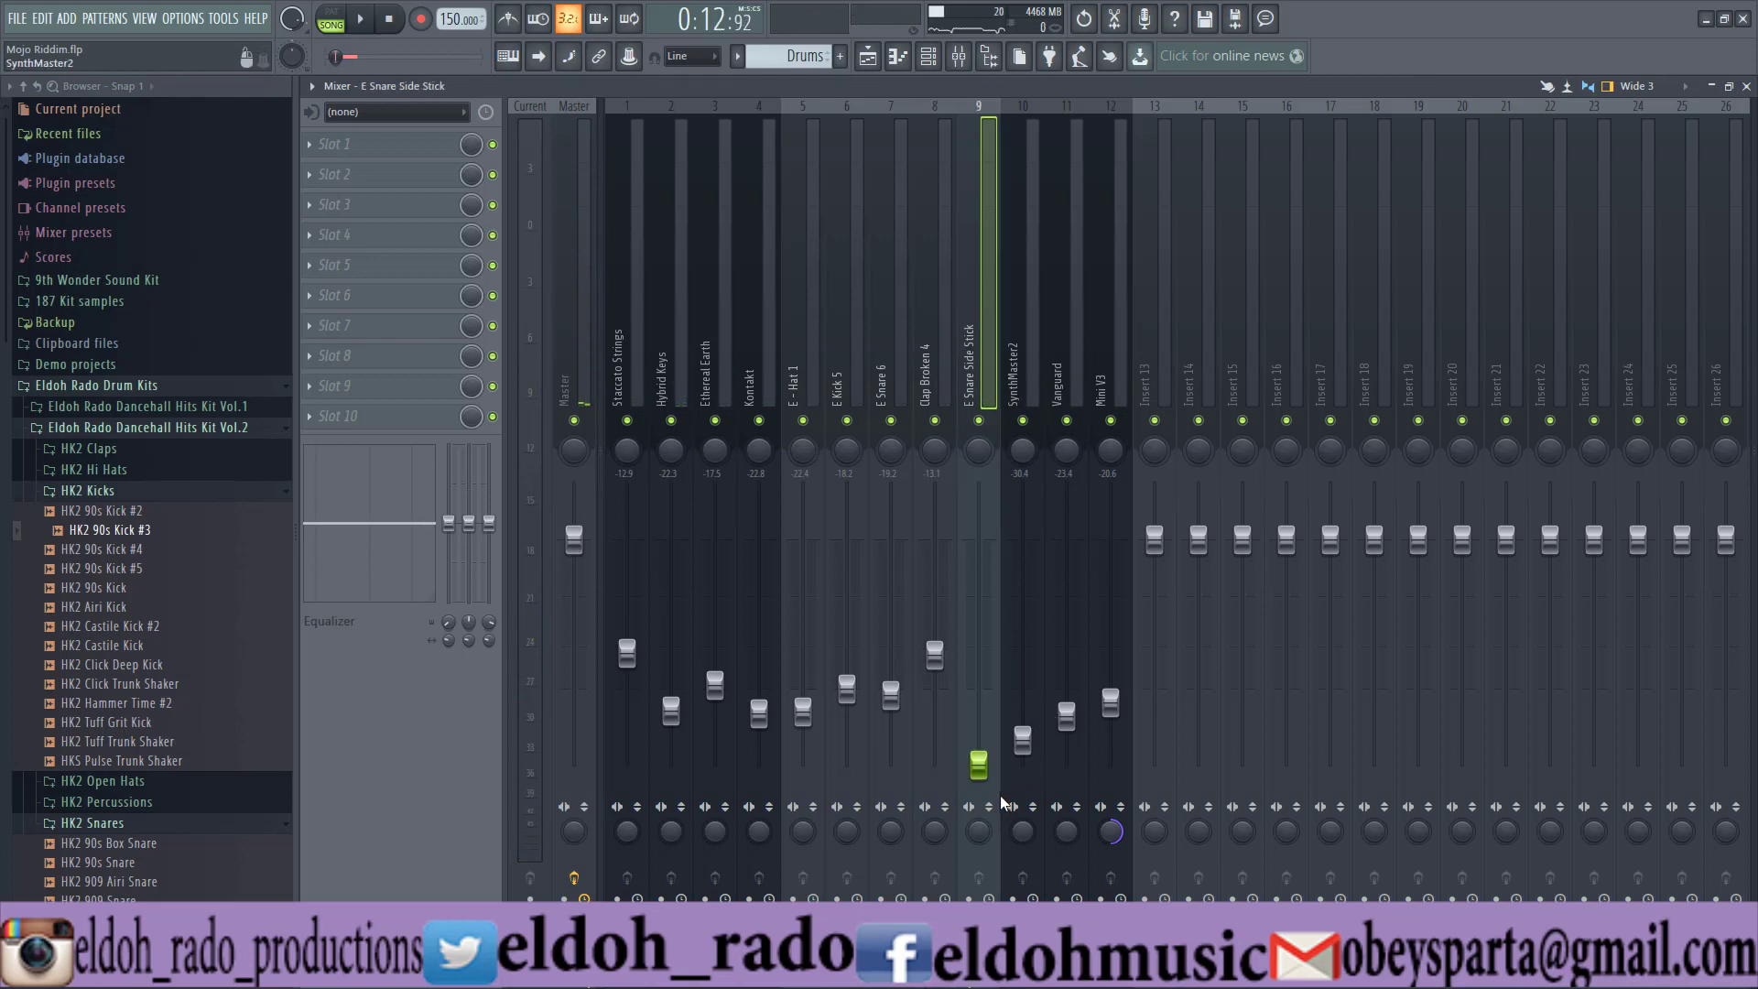
{"action": "key", "text": "space"}
{"action": "left_click_drag", "start_coordinate": [978, 765], "coordinate": [979, 624]}
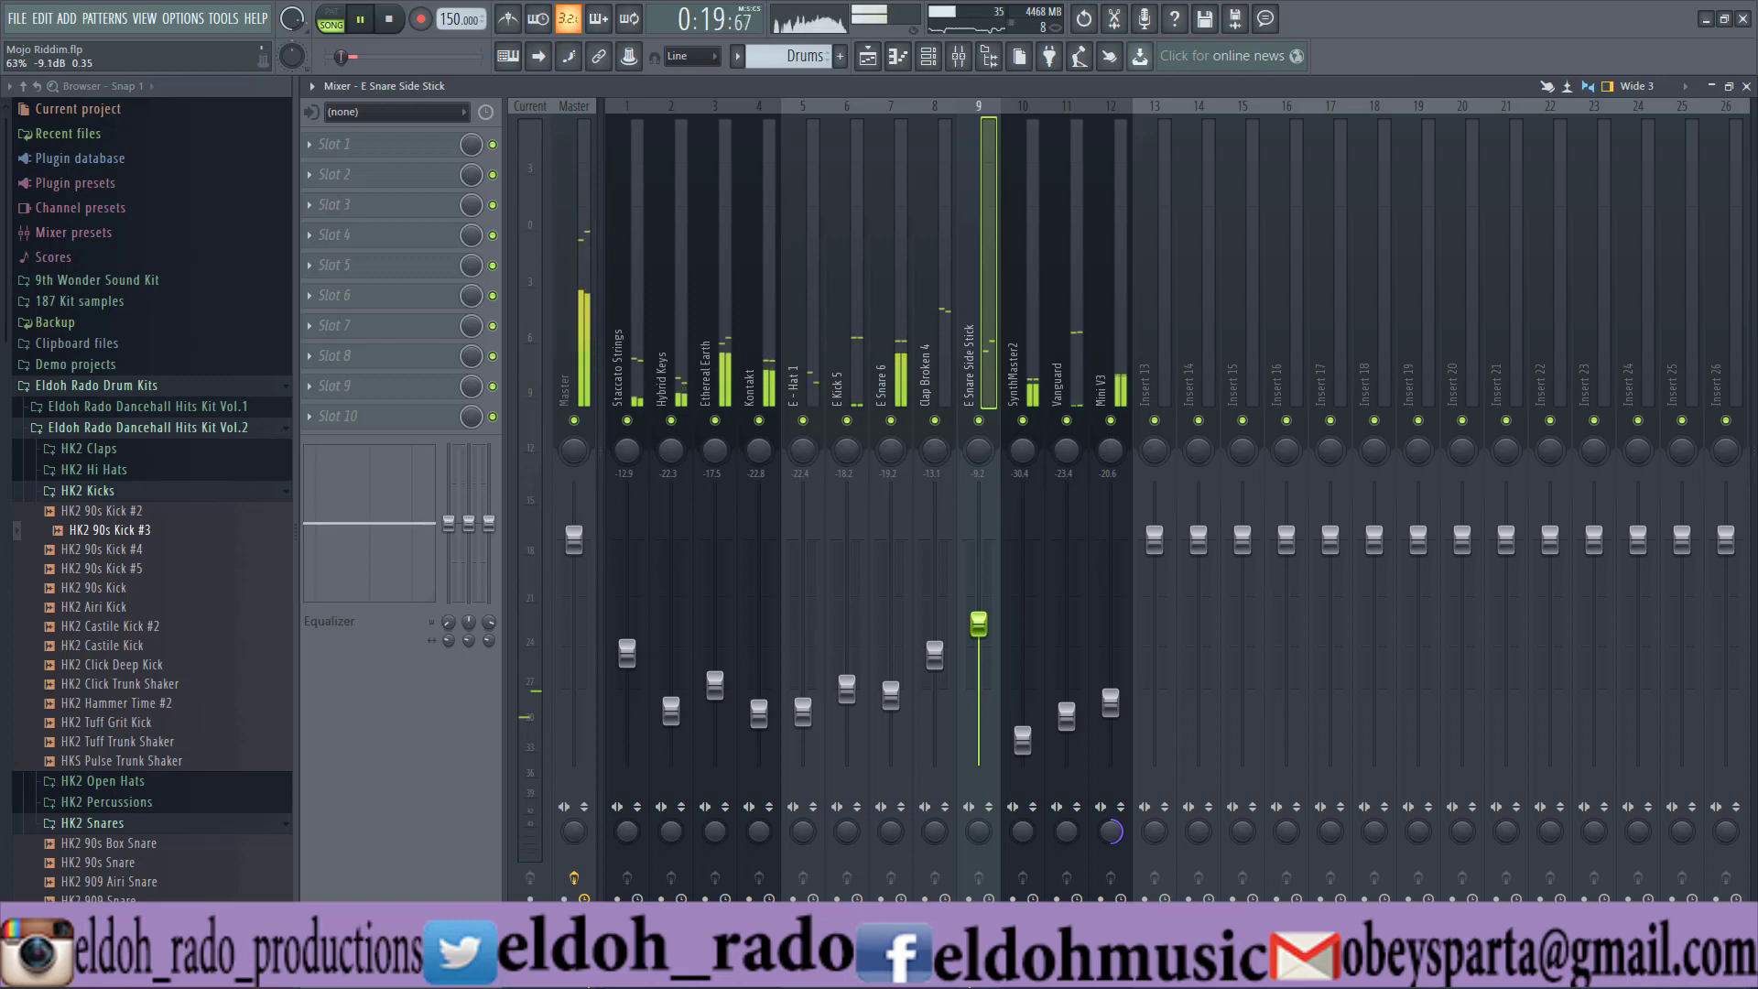
{"action": "left_click_drag", "start_coordinate": [979, 623], "coordinate": [979, 614]}
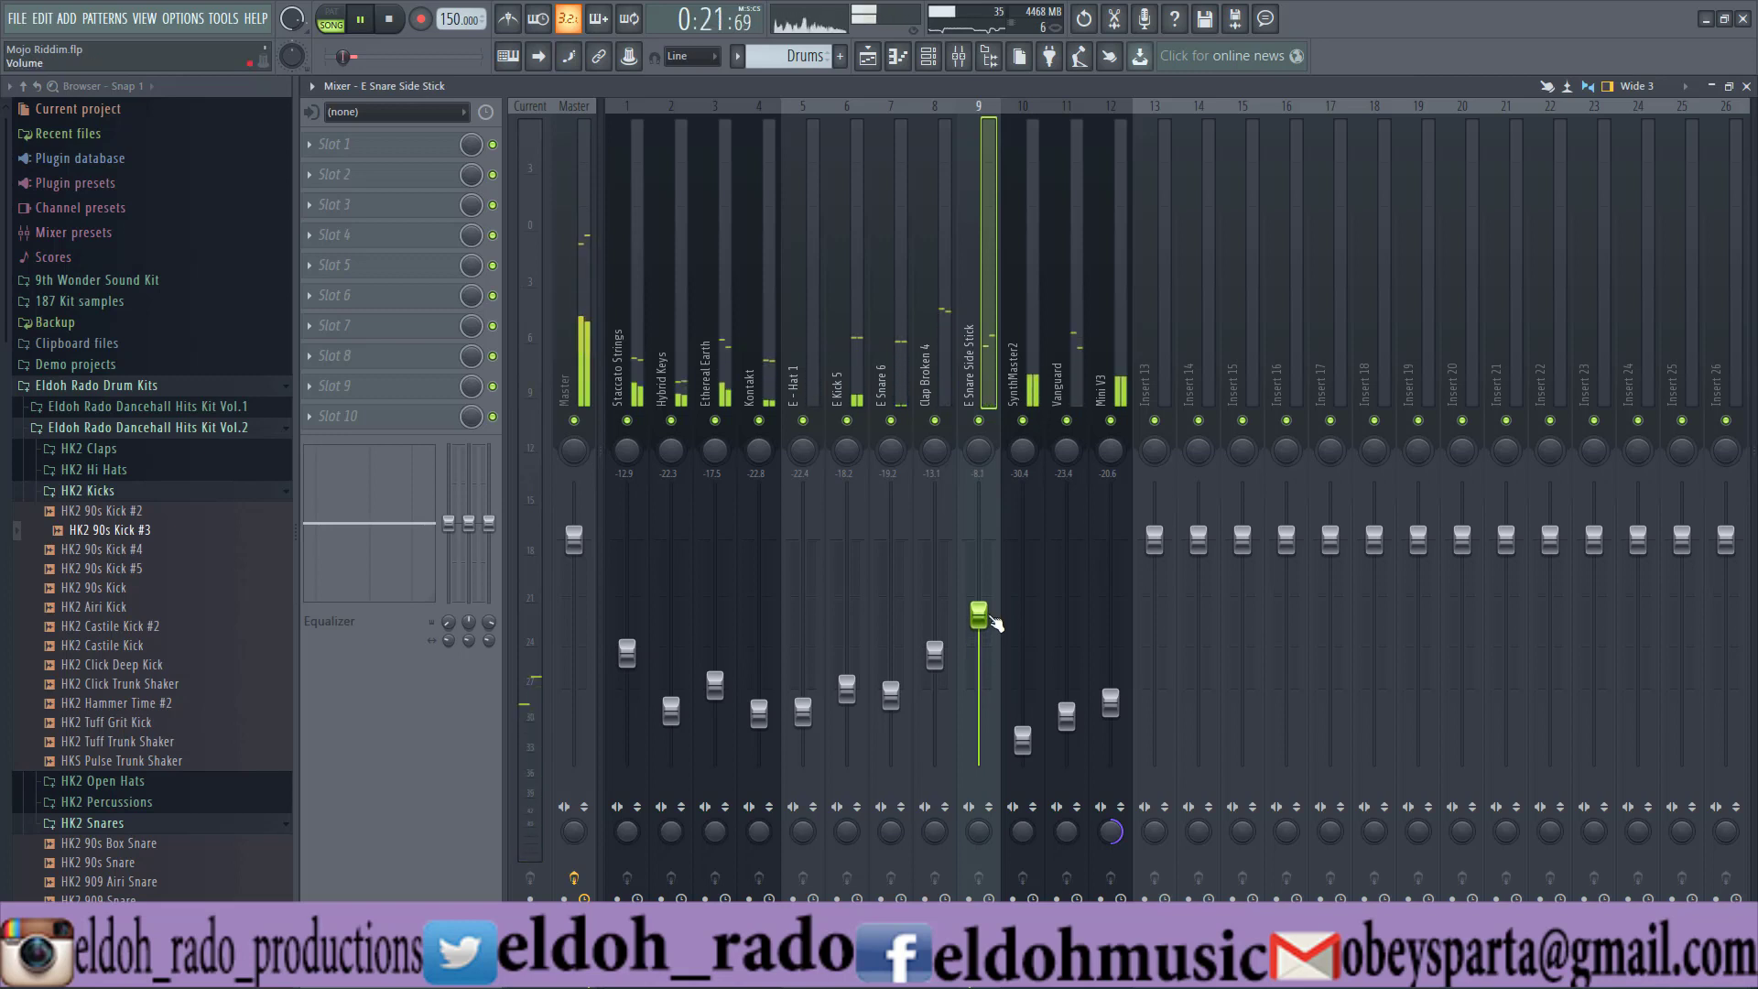
{"action": "key", "text": "space"}
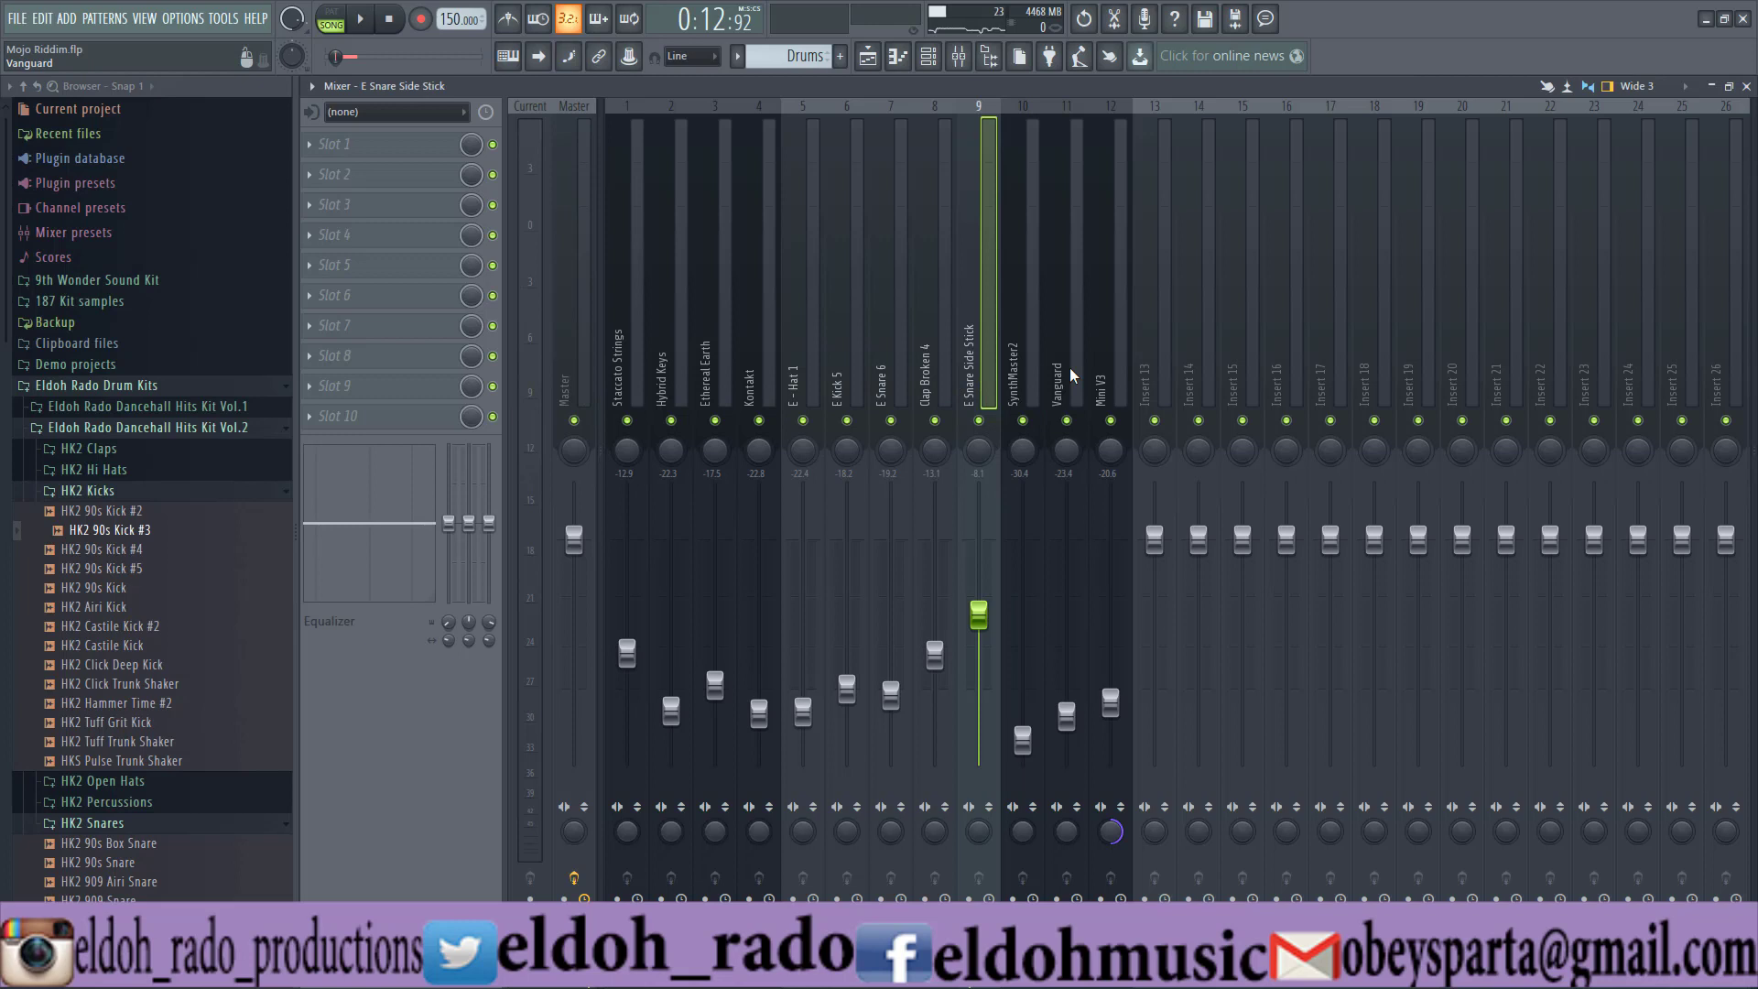
{"action": "left_click_drag", "start_coordinate": [987, 634], "coordinate": [984, 631]}
{"action": "key", "text": "space"}
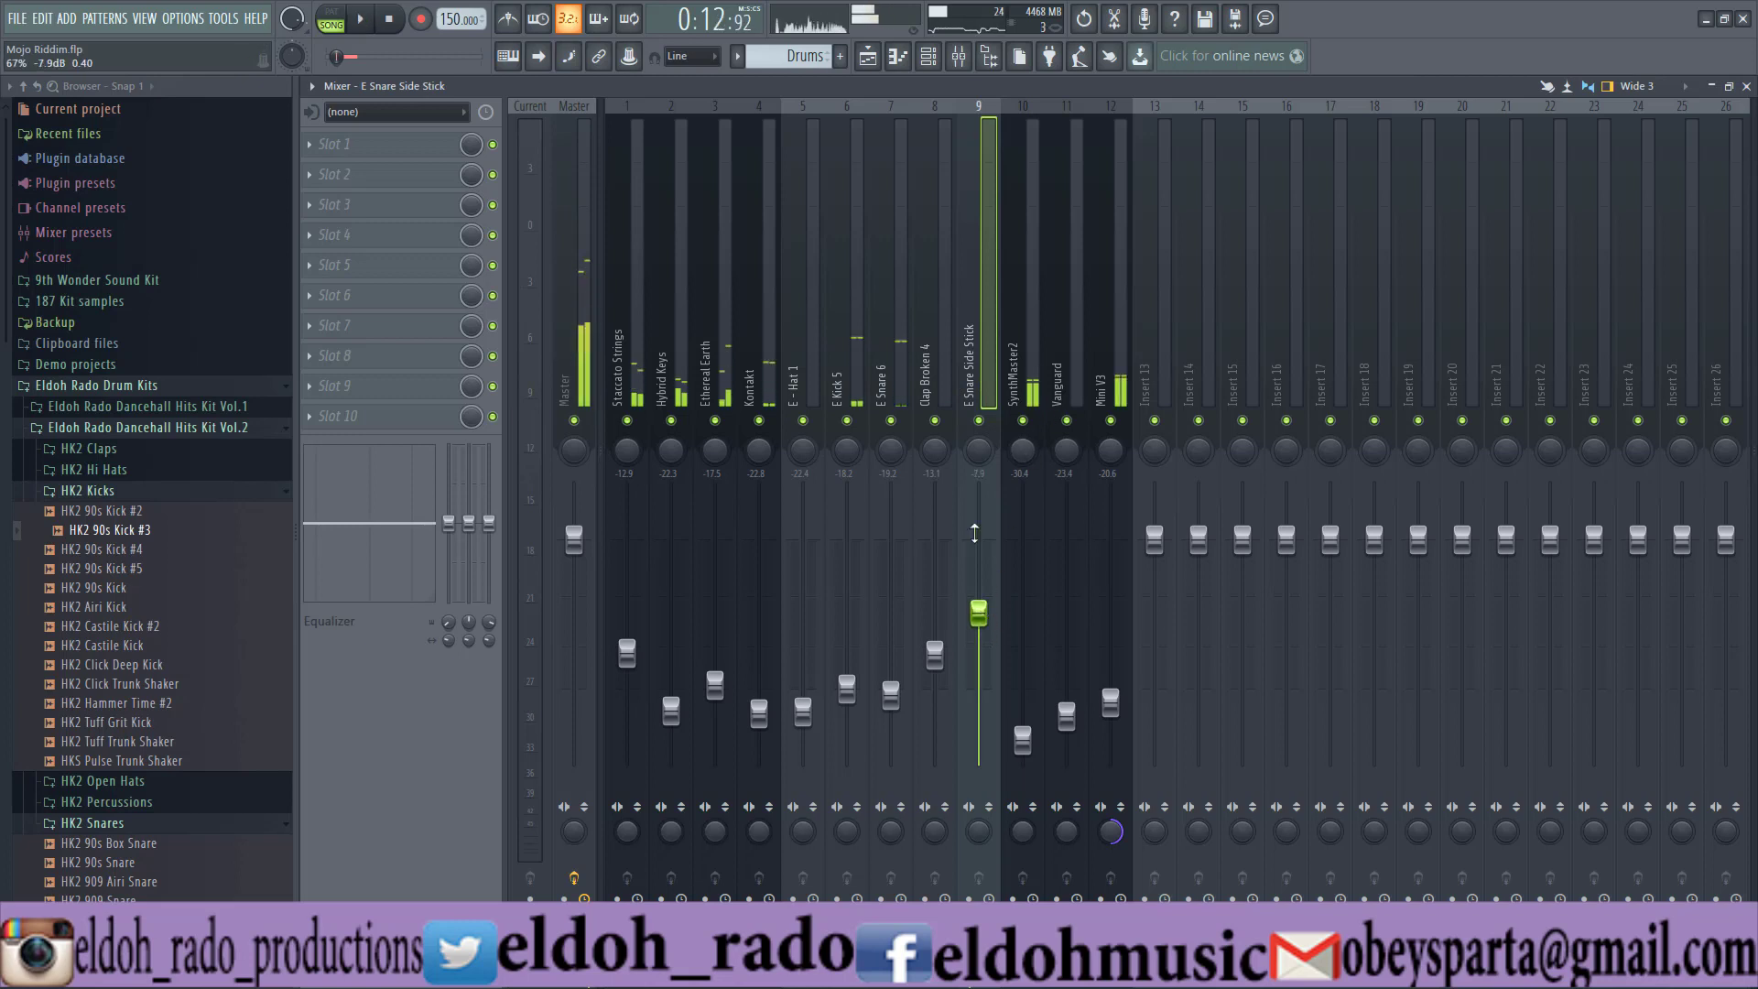
{"action": "key", "text": "space"}
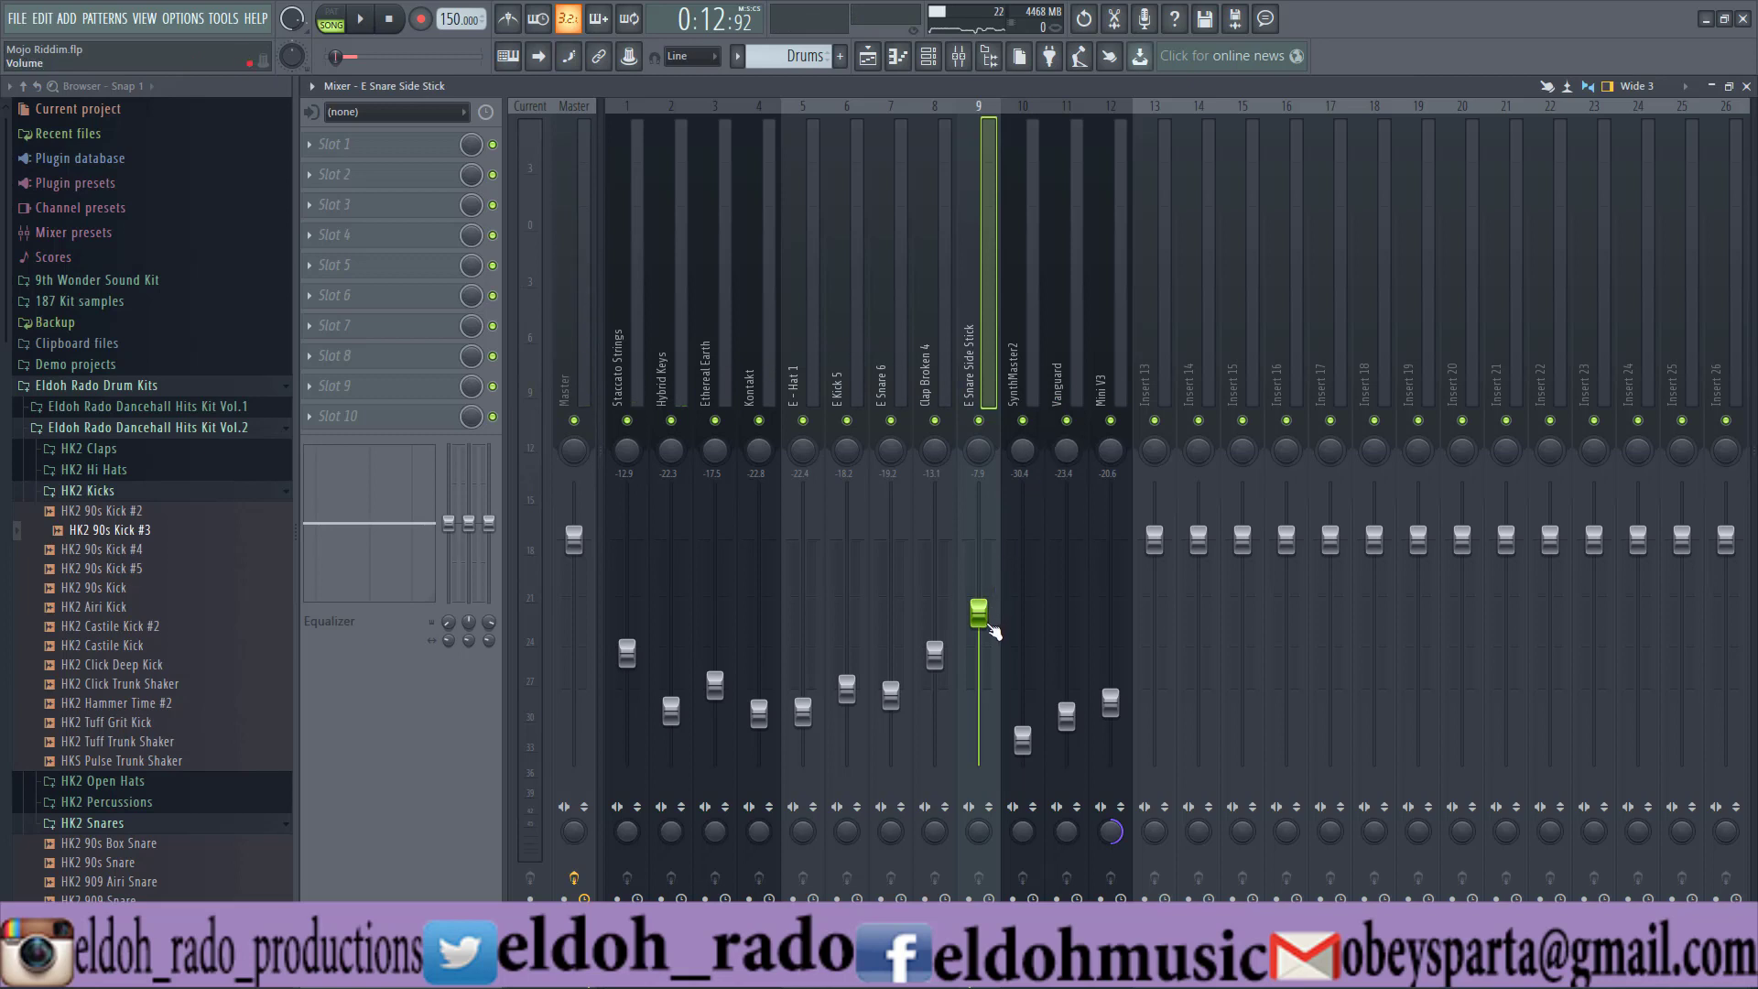
{"action": "key", "text": "space"}
{"action": "left_click_drag", "start_coordinate": [993, 632], "coordinate": [992, 626]}
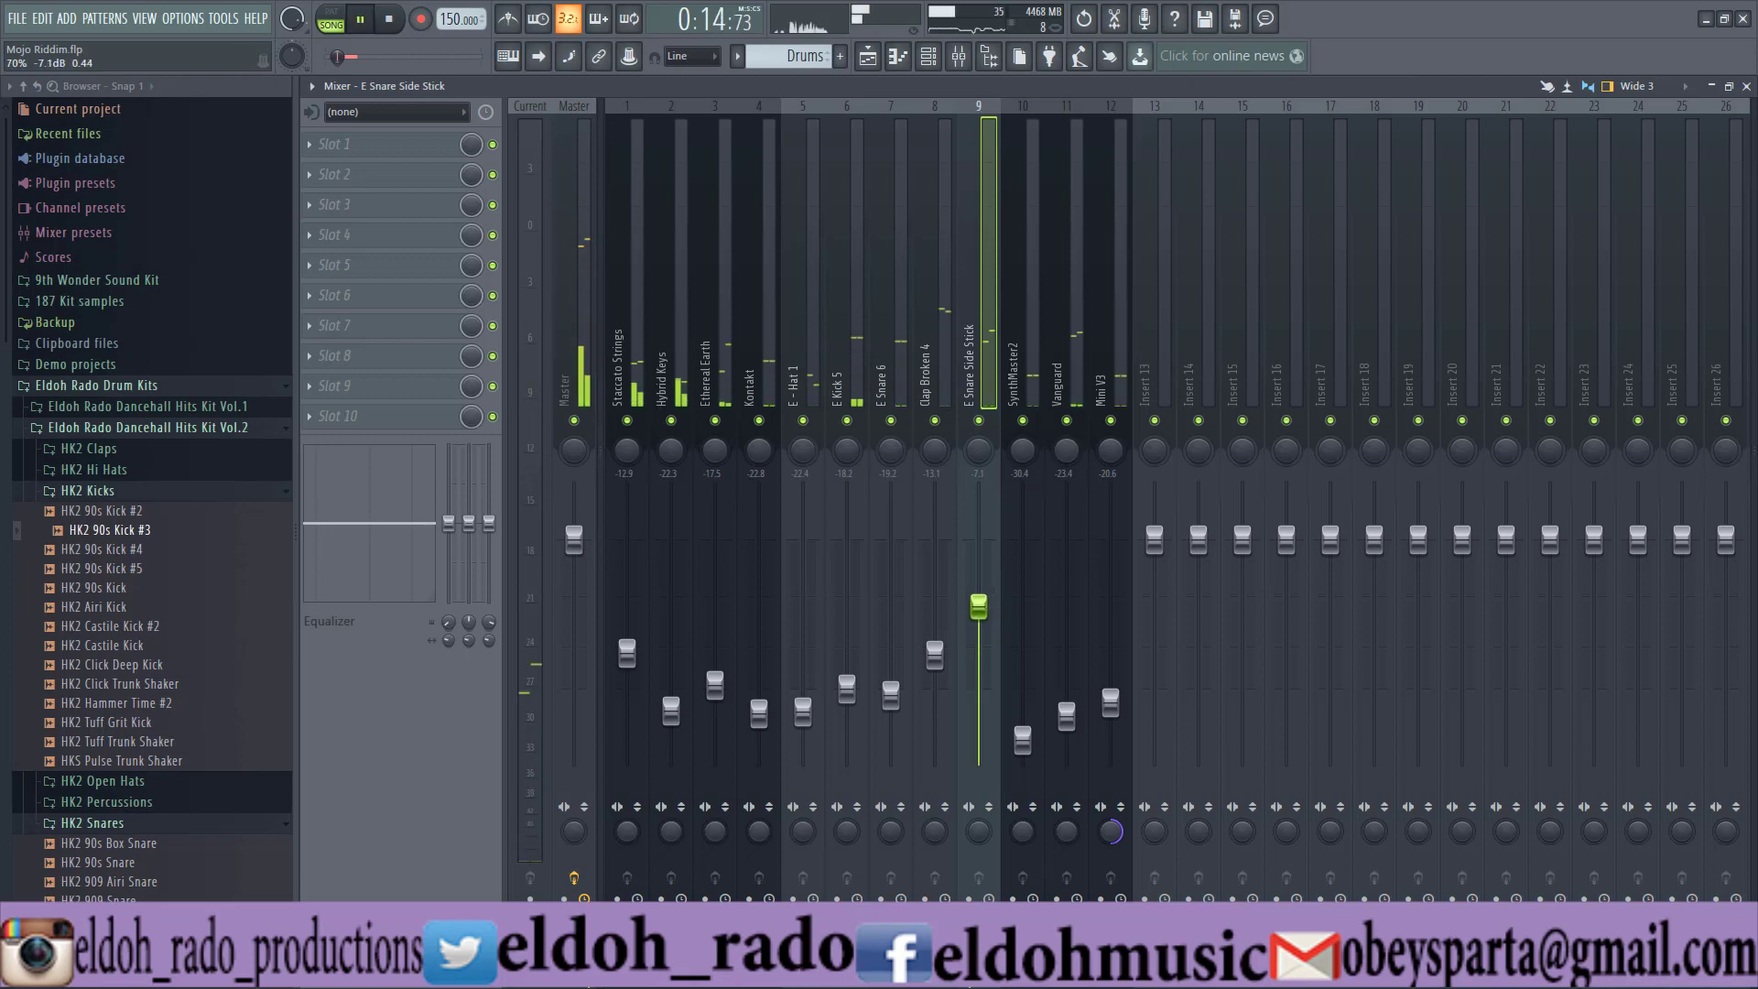
Compare the mix with E Snare Side Stick muted and unmuted, stop playback and save the project
{"action": "left_click", "coordinate": [981, 421]}
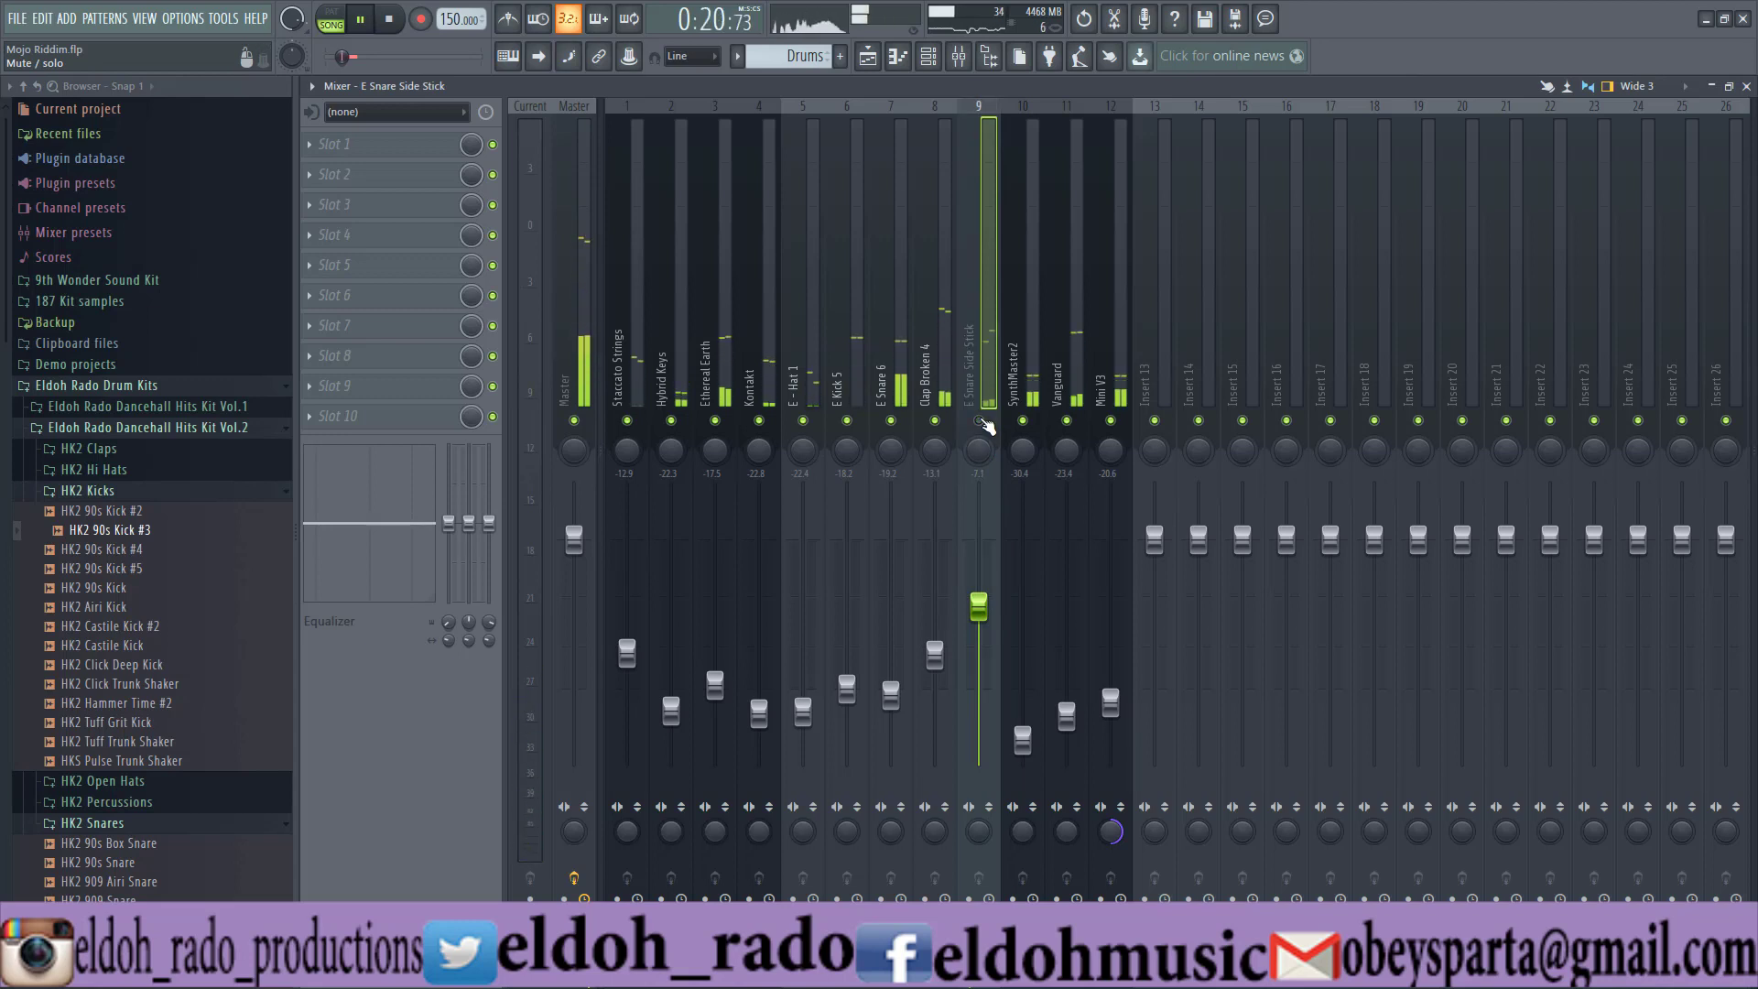
{"action": "left_click", "coordinate": [982, 420]}
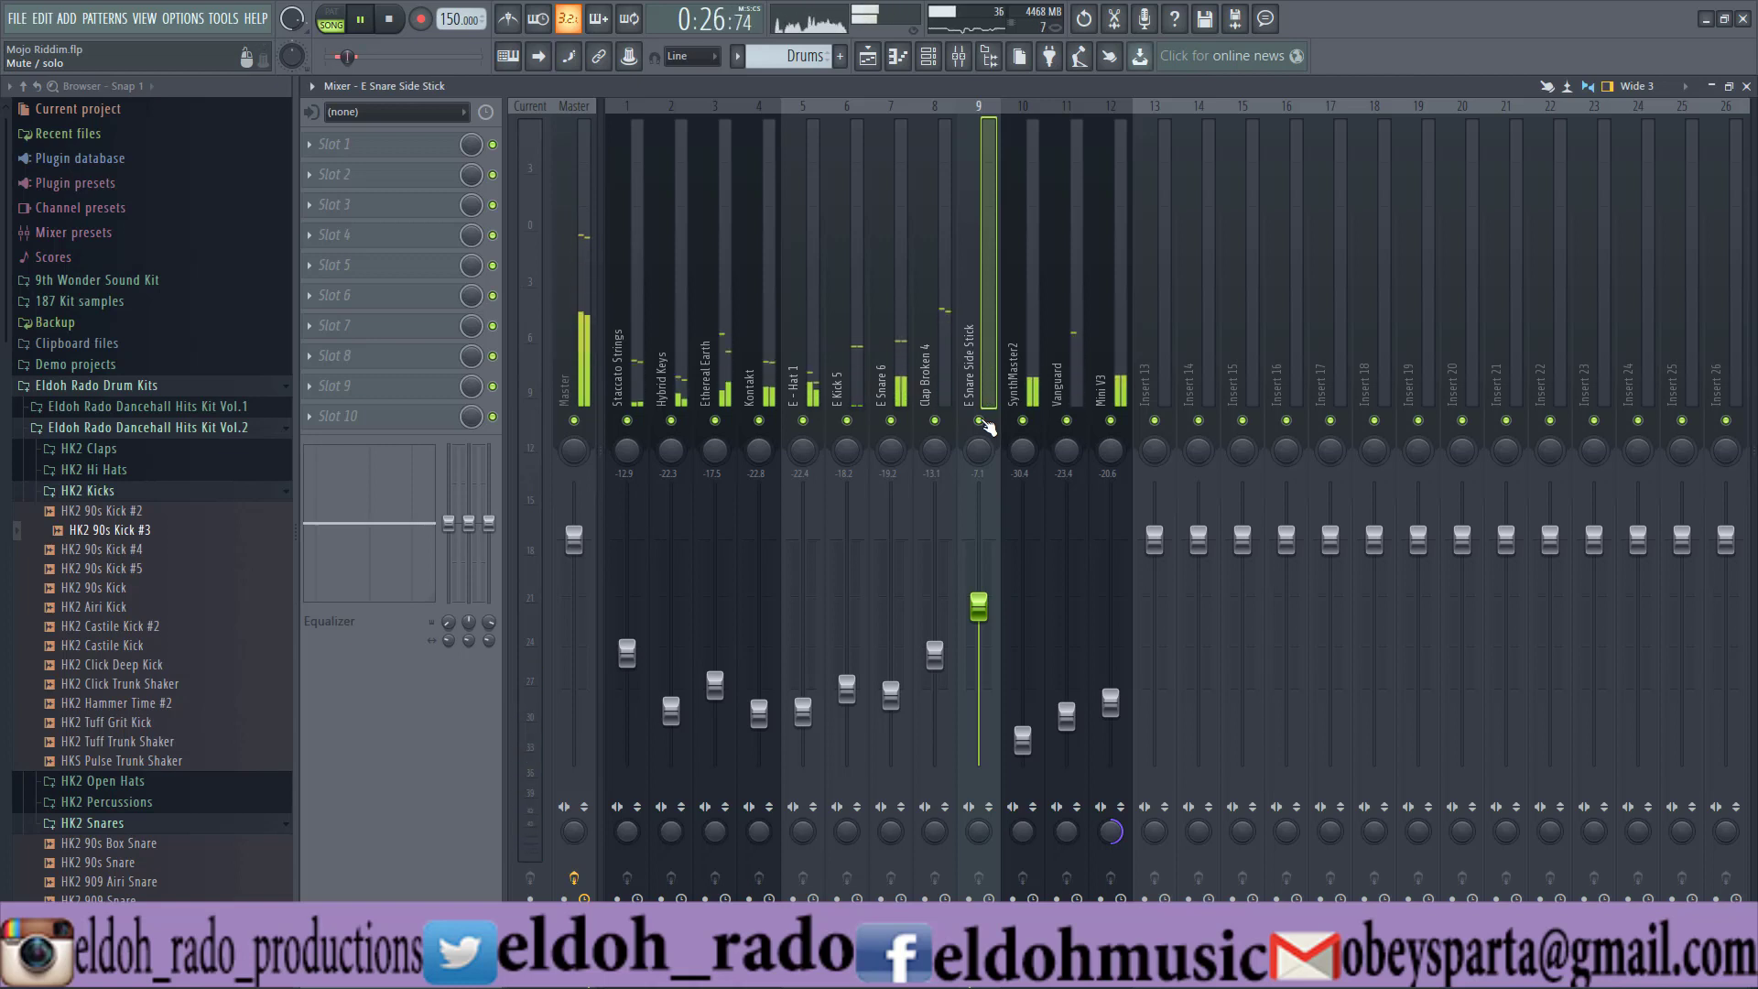
{"action": "key", "text": "space"}
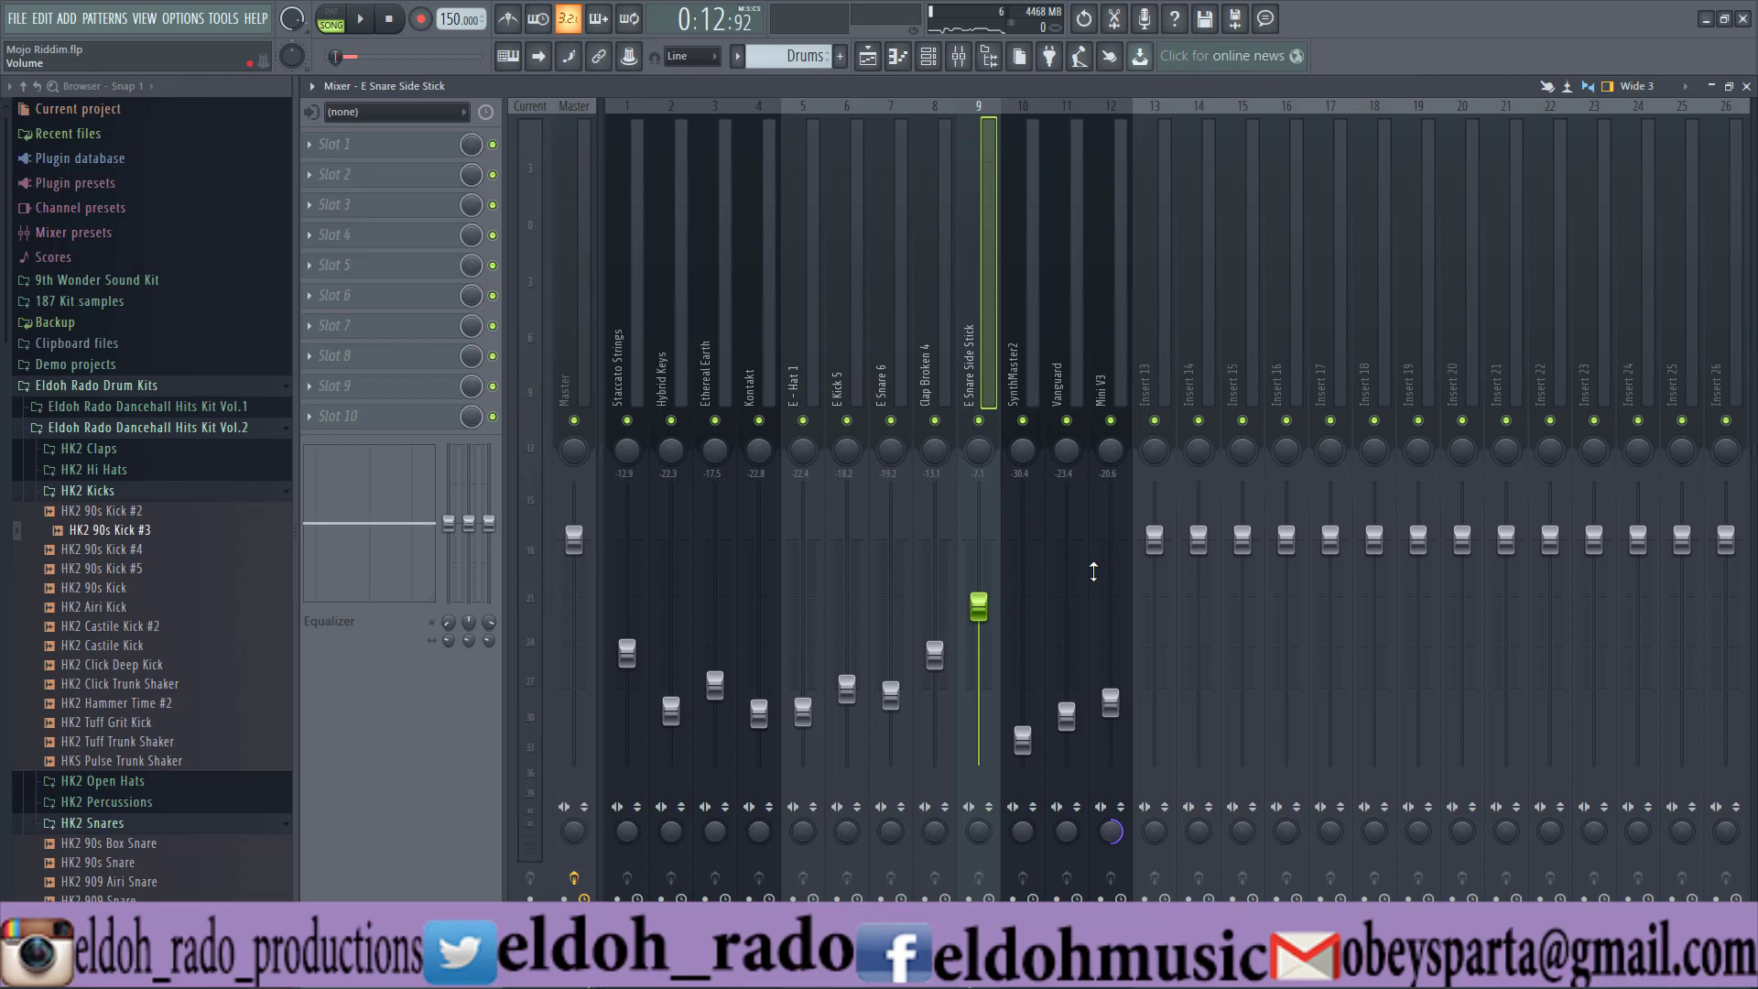
{"action": "key", "text": "ctrl+s"}
Play the selected range to check E Kick 5 and set its stereo separation to merged
{"action": "left_click", "coordinate": [854, 366]}
{"action": "key", "text": "space"}
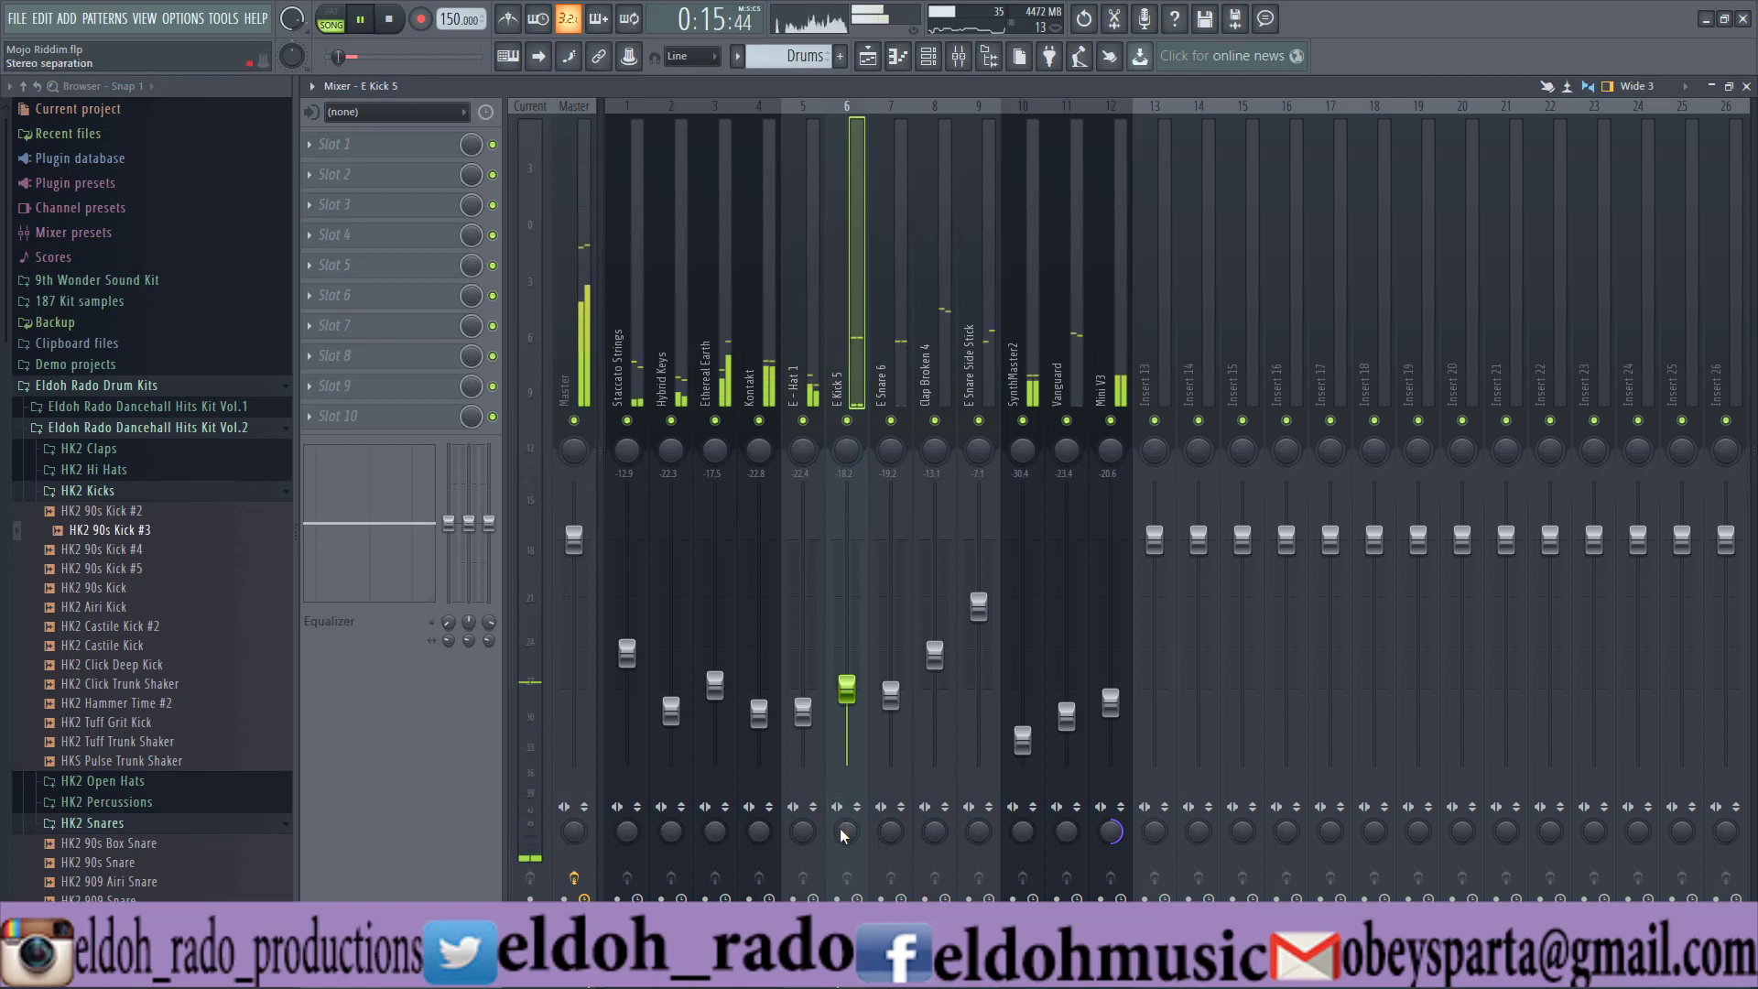
{"action": "key", "text": "space"}
{"action": "left_click_drag", "start_coordinate": [844, 835], "coordinate": [858, 835]}
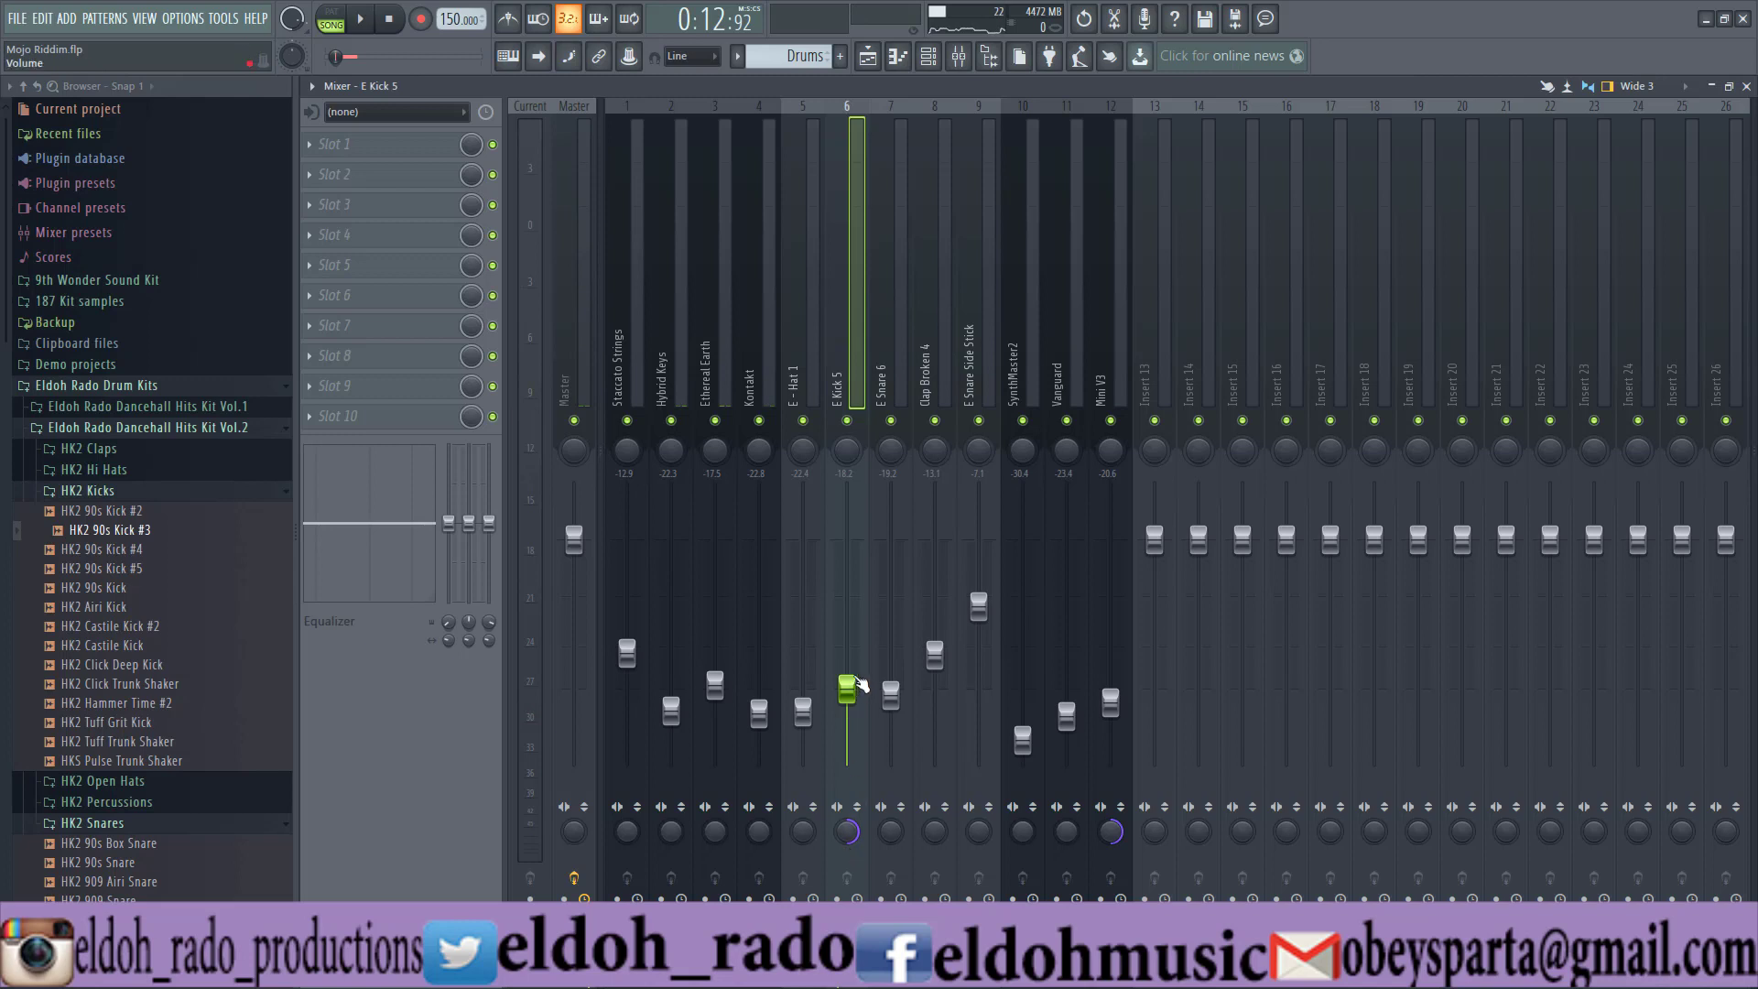
Raise the E Kick 5 volume to -16.8 dB during playback and save the project
{"action": "key", "text": "space"}
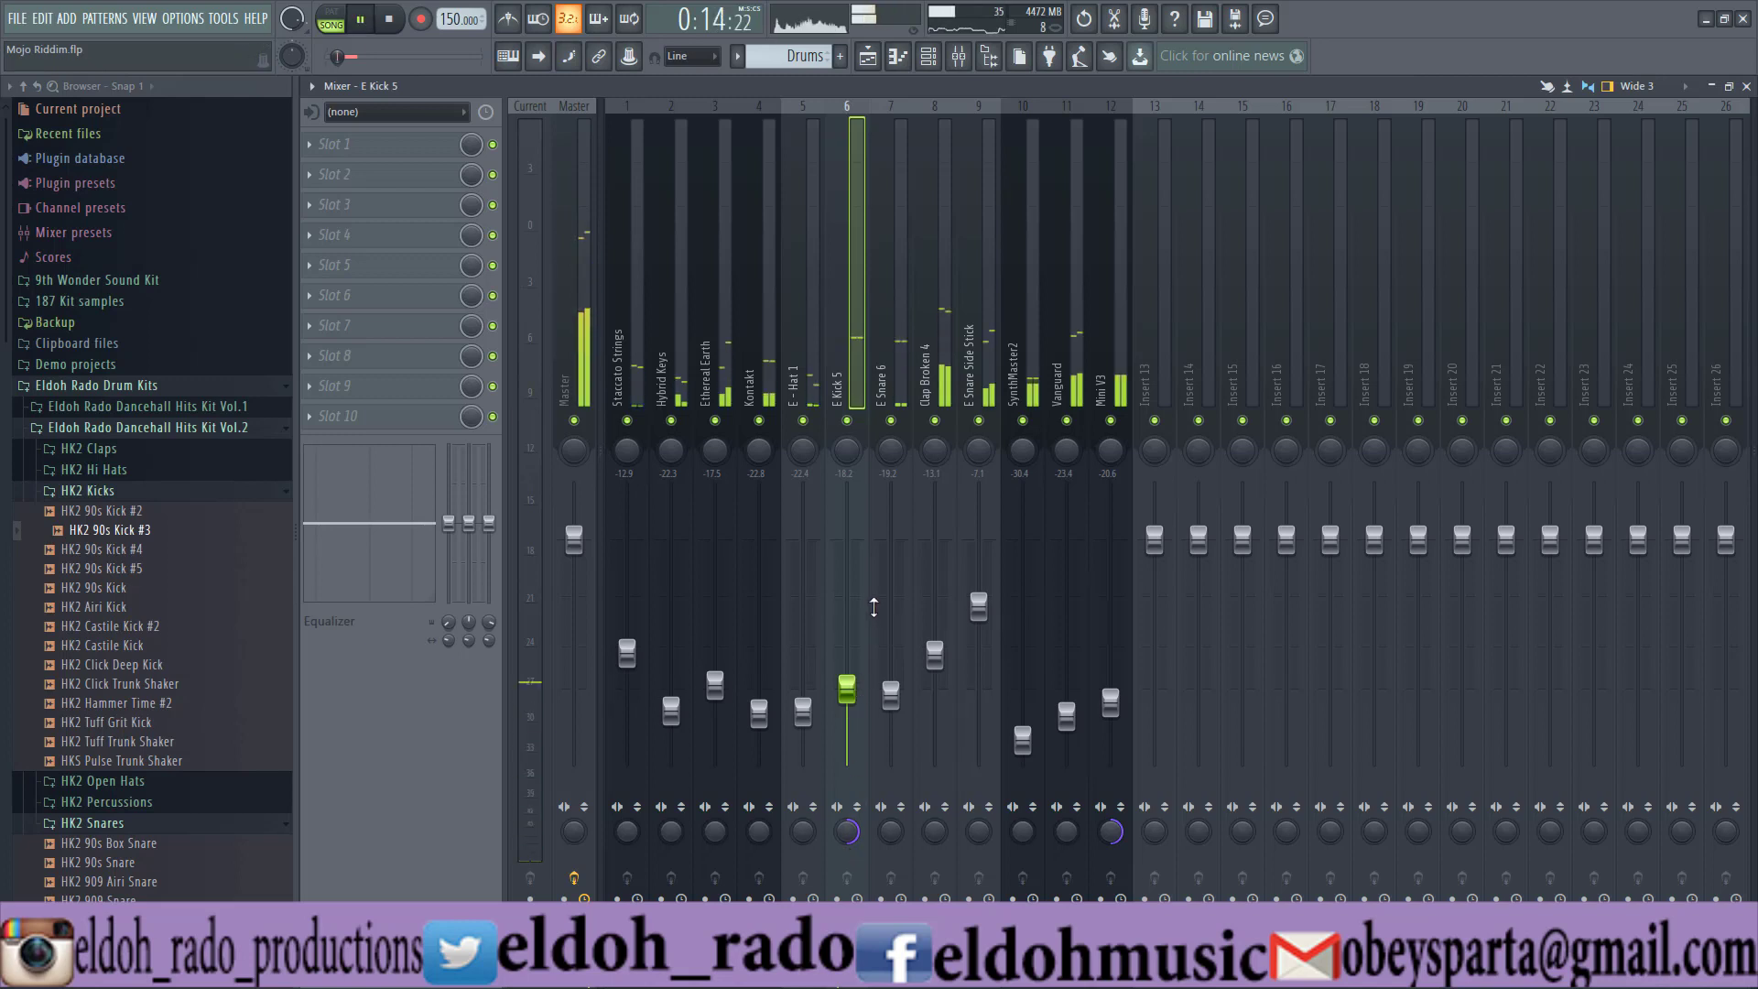
{"action": "left_click_drag", "start_coordinate": [847, 688], "coordinate": [847, 681]}
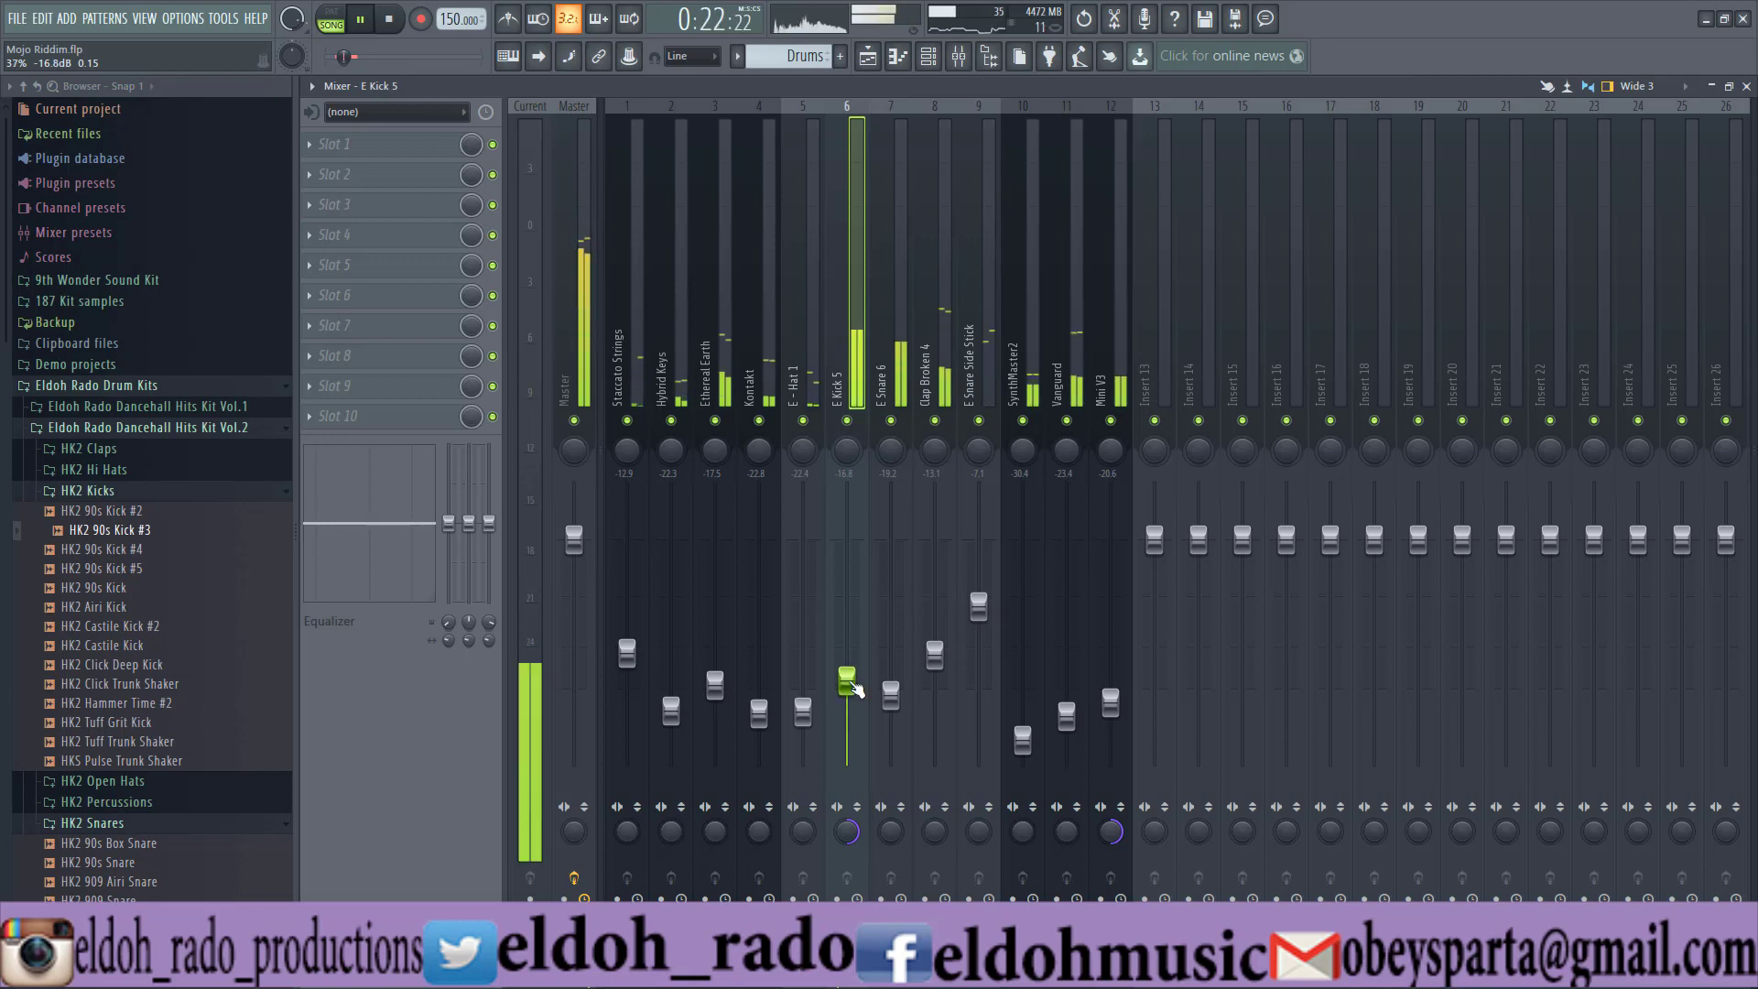
{"action": "key", "text": "ctrl+s"}
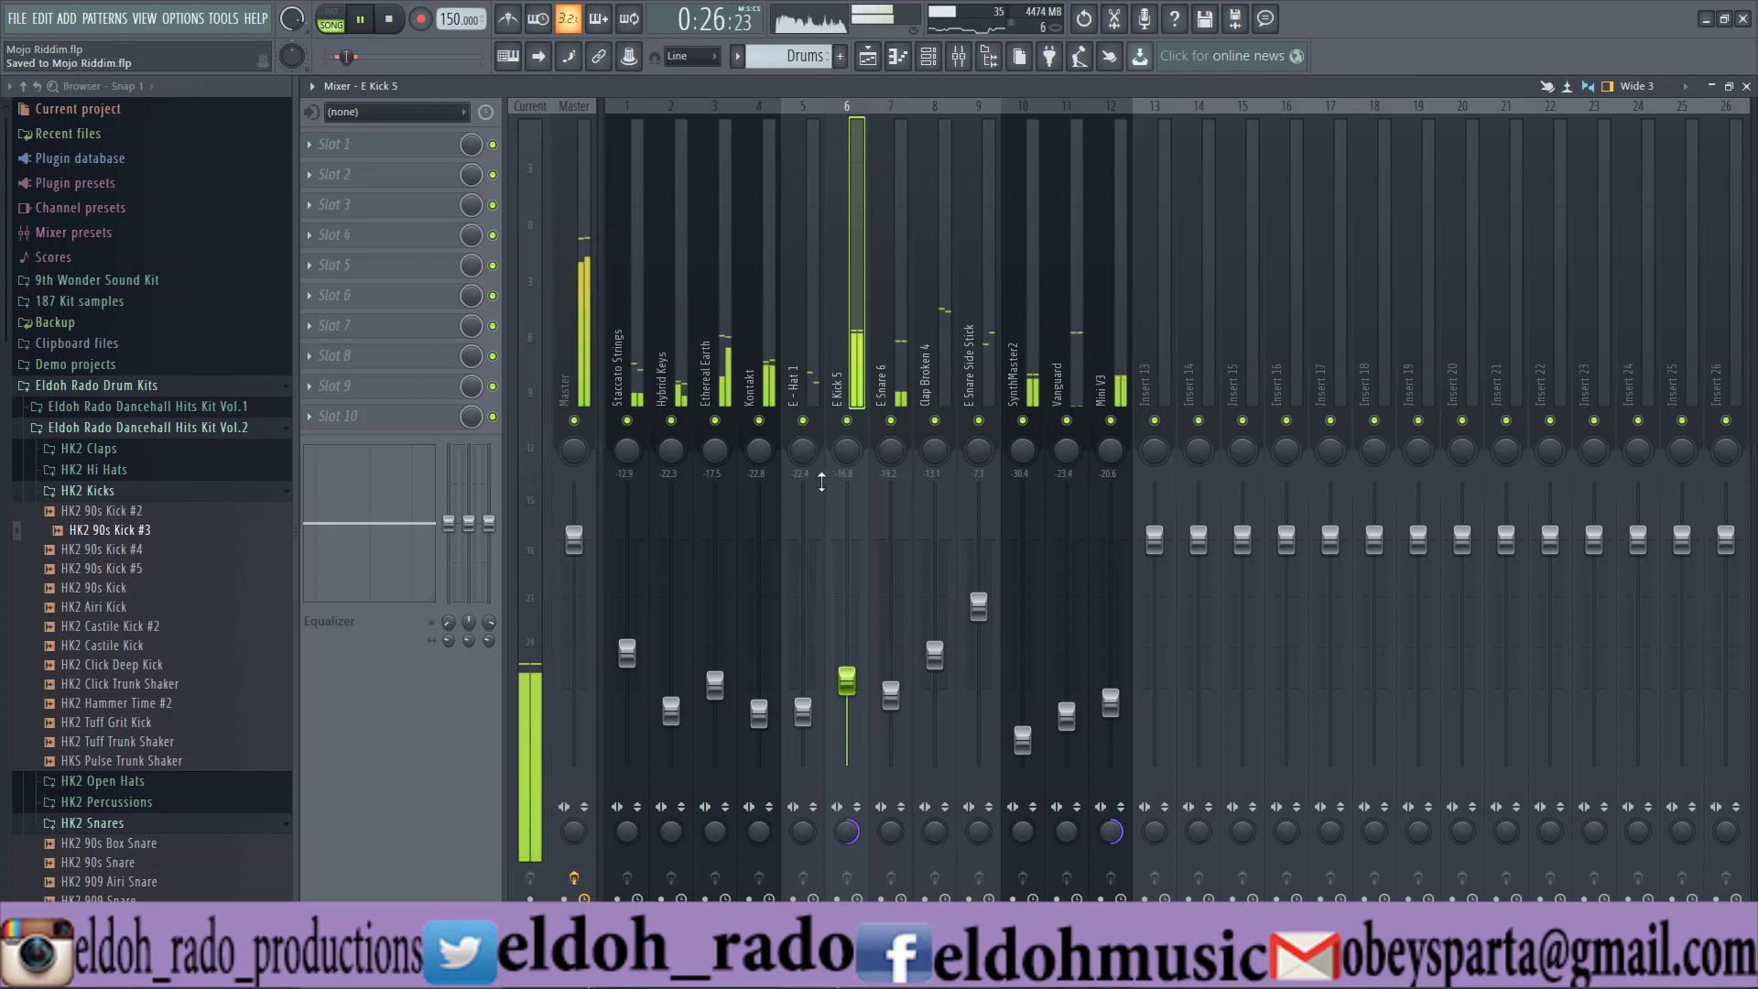
{"action": "key", "text": "space"}
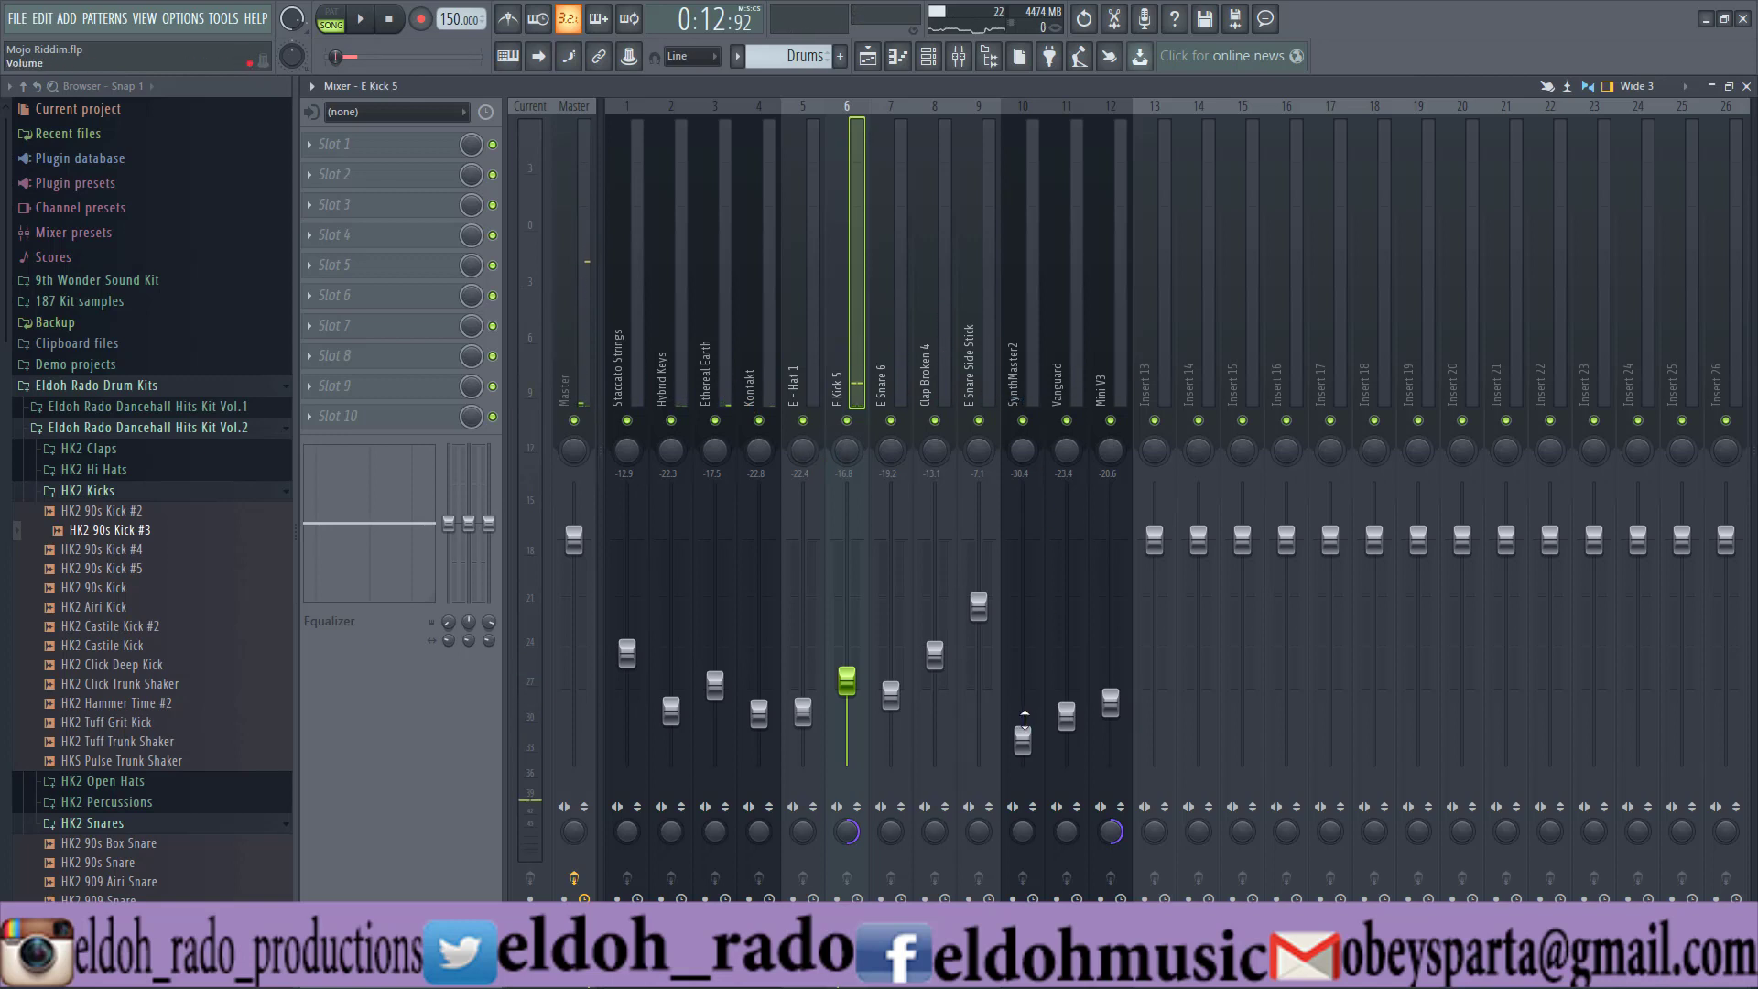
Lower the SynthMaster2 volume to -33.6 dB while the selected range plays
{"action": "left_click", "coordinate": [1015, 384]}
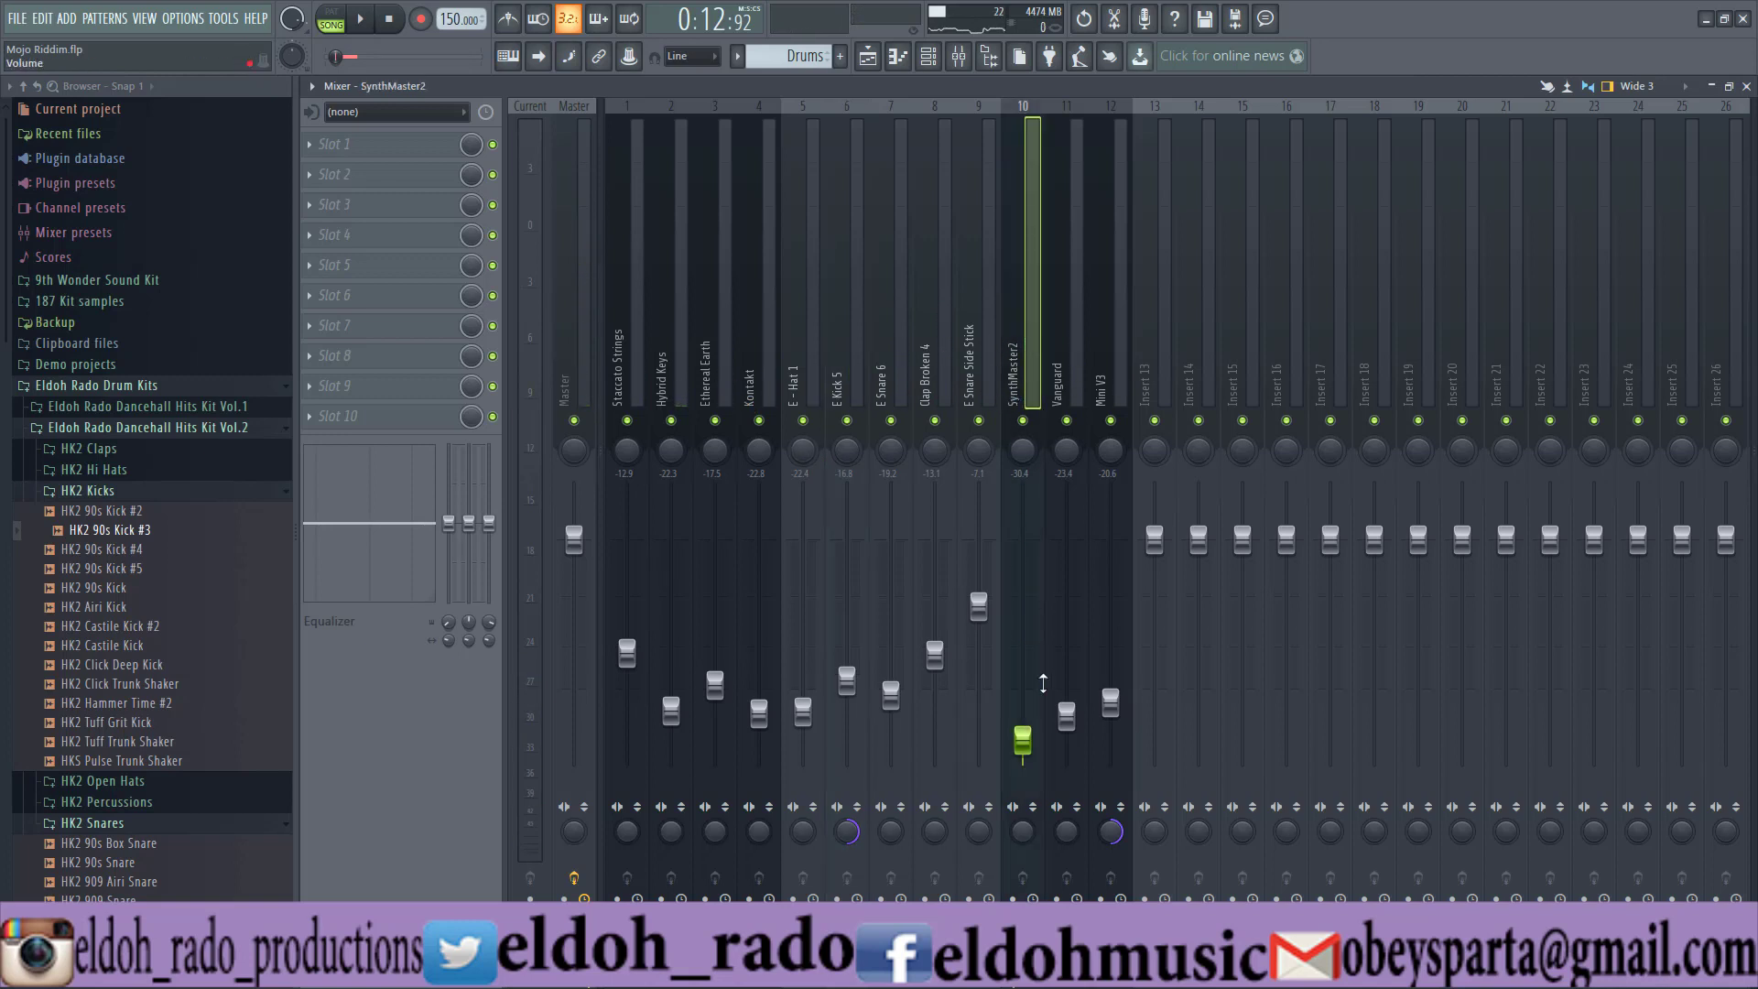
{"action": "key", "text": "space"}
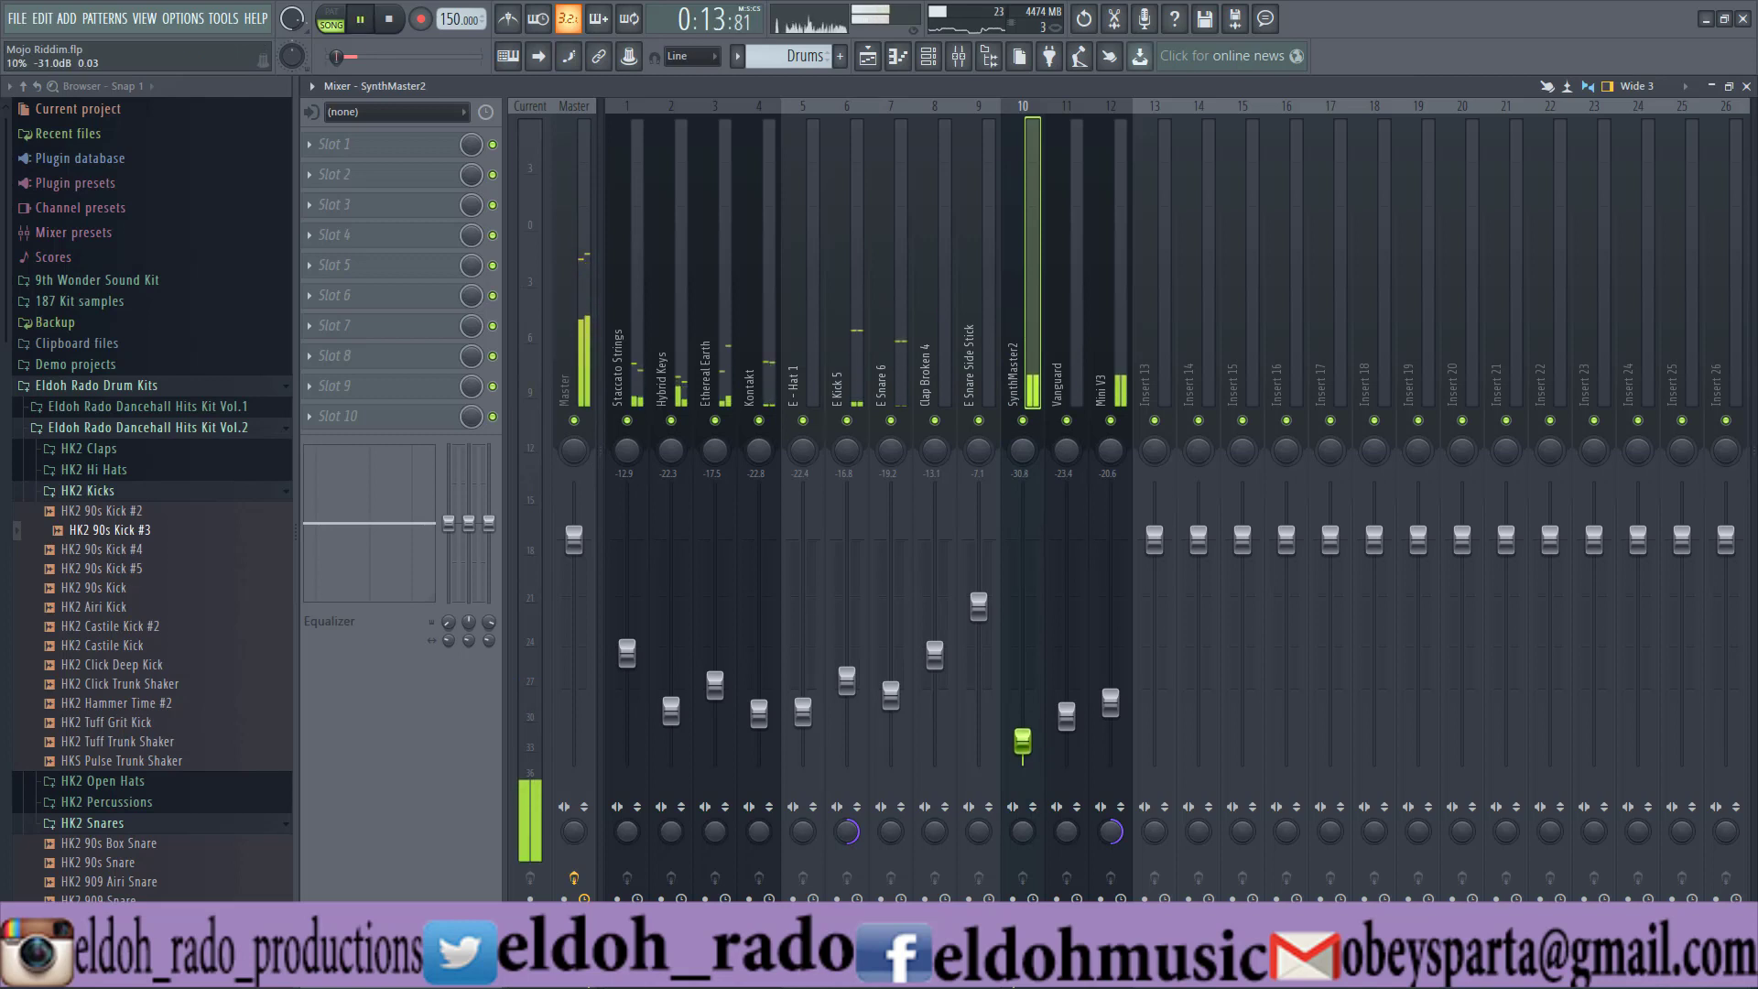
{"action": "left_click_drag", "start_coordinate": [1033, 749], "coordinate": [1022, 758]}
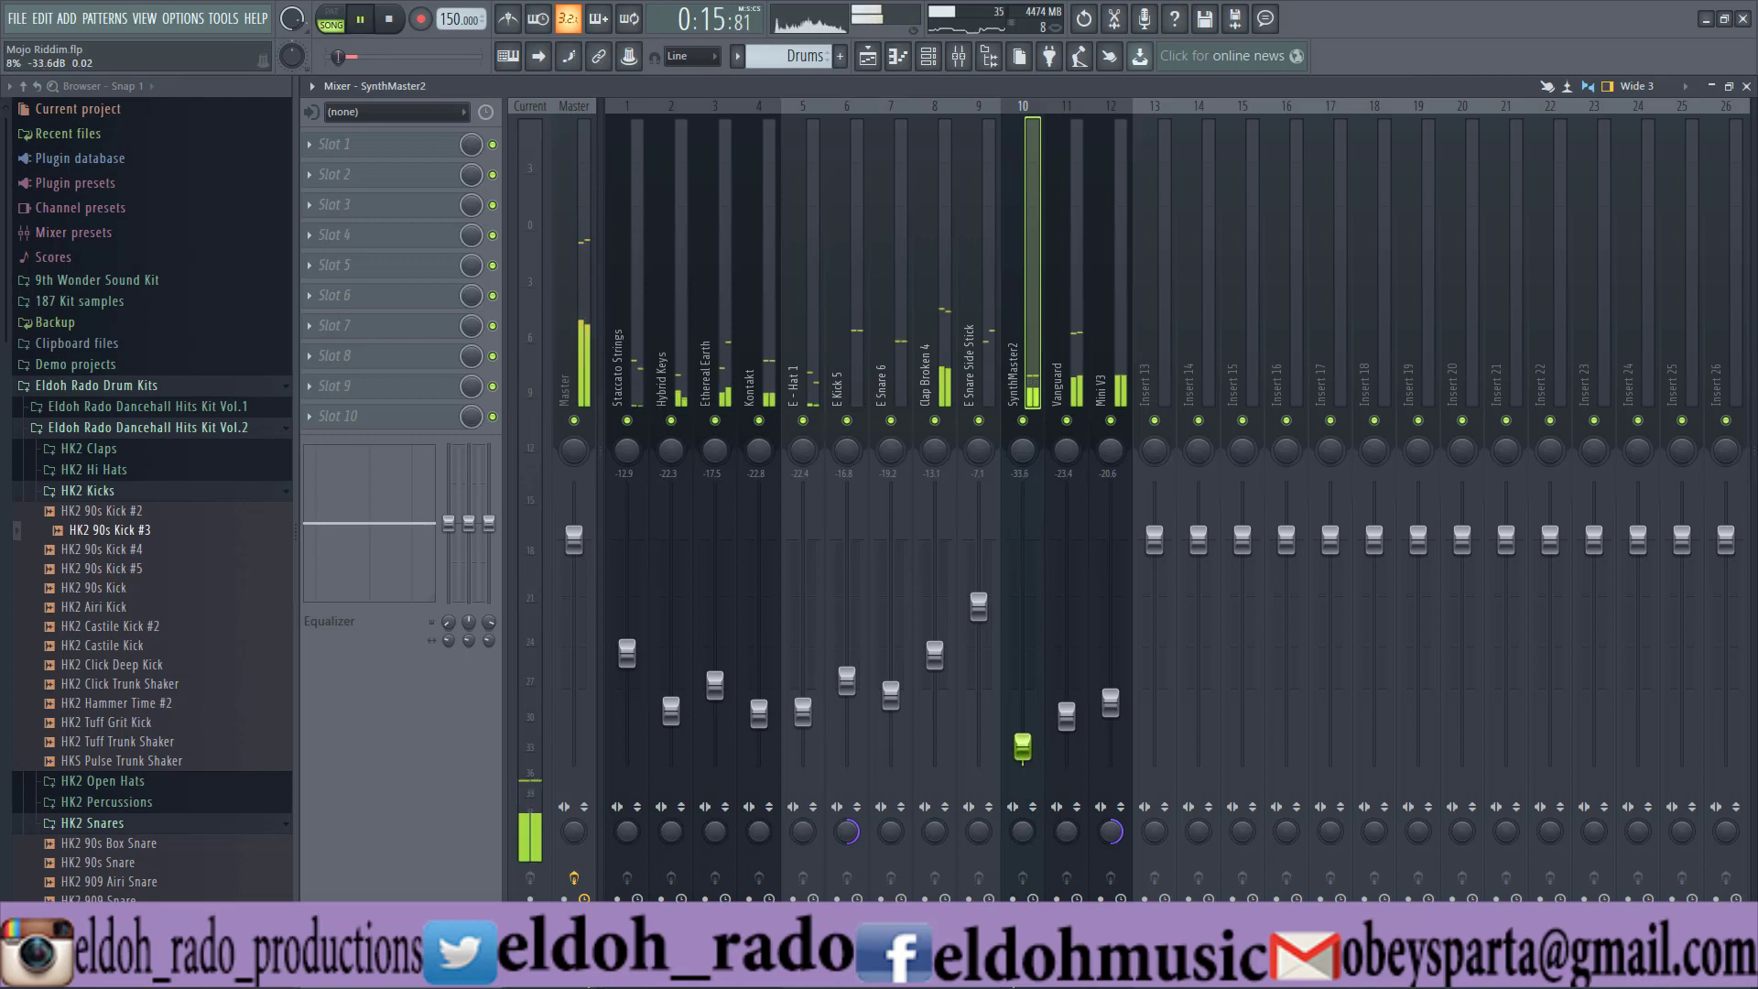
{"action": "key", "text": "space"}
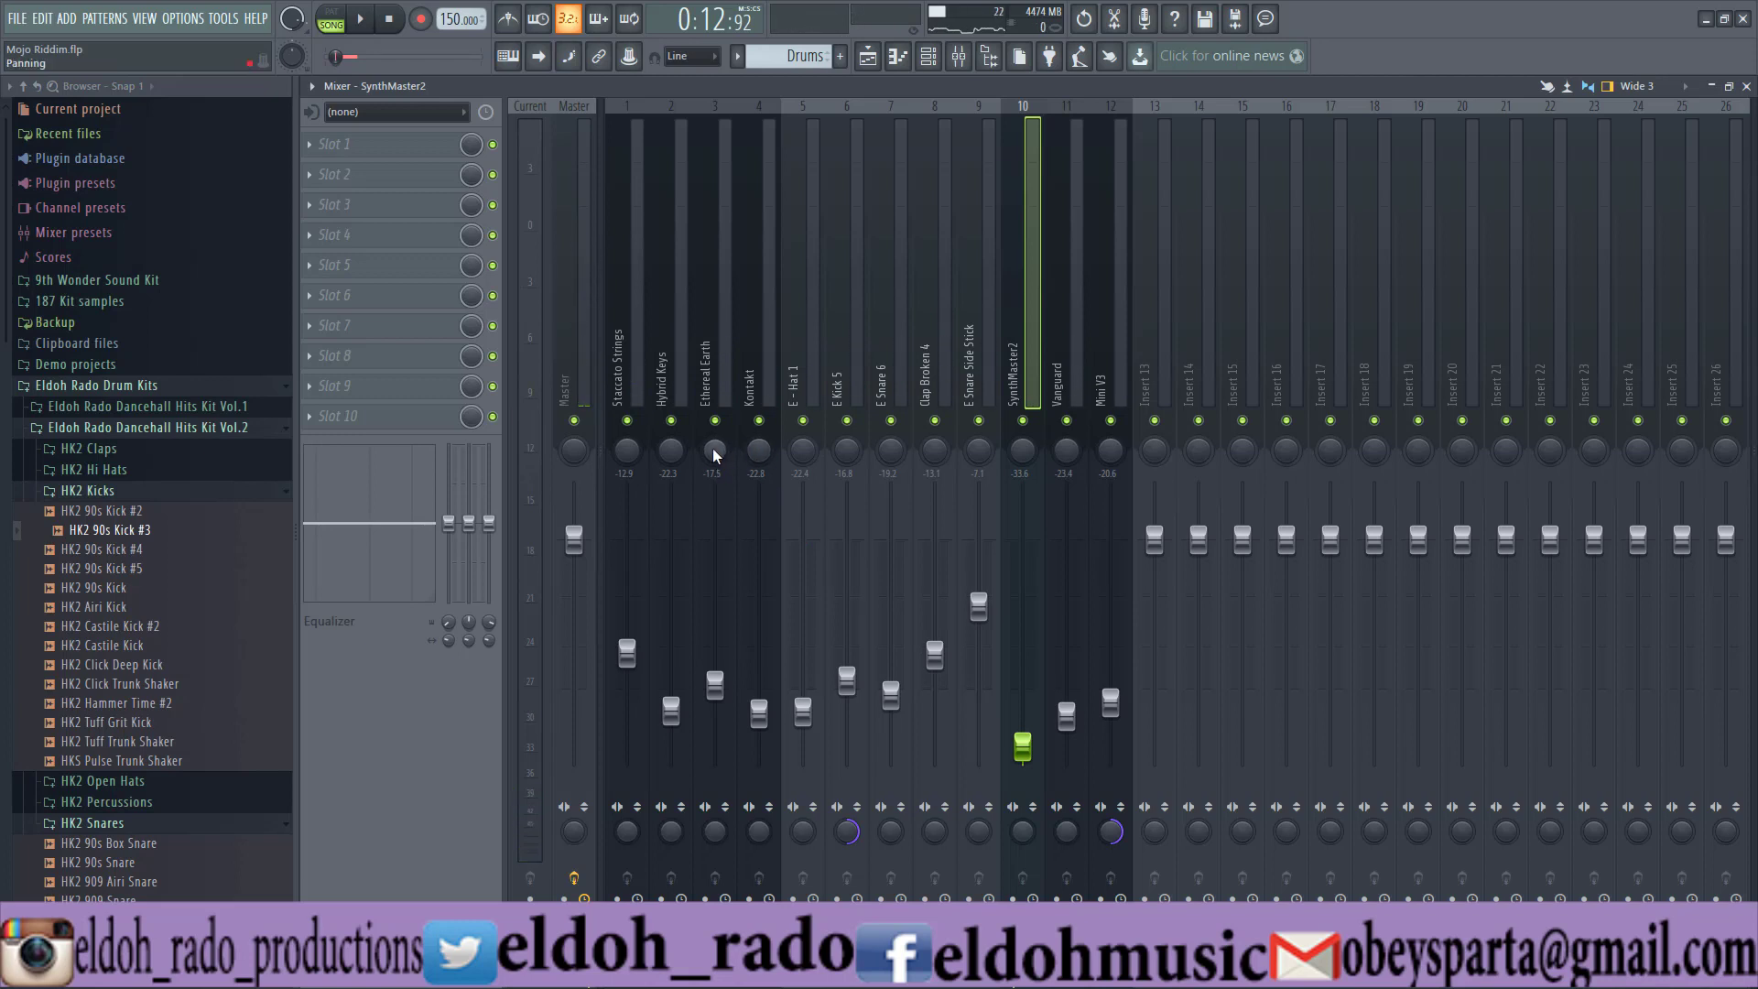
Pan Ethereal Earth 25% left and Kontakt to the right, and check the panning by playing the selected range
{"action": "left_click_drag", "start_coordinate": [712, 448], "coordinate": [713, 451]}
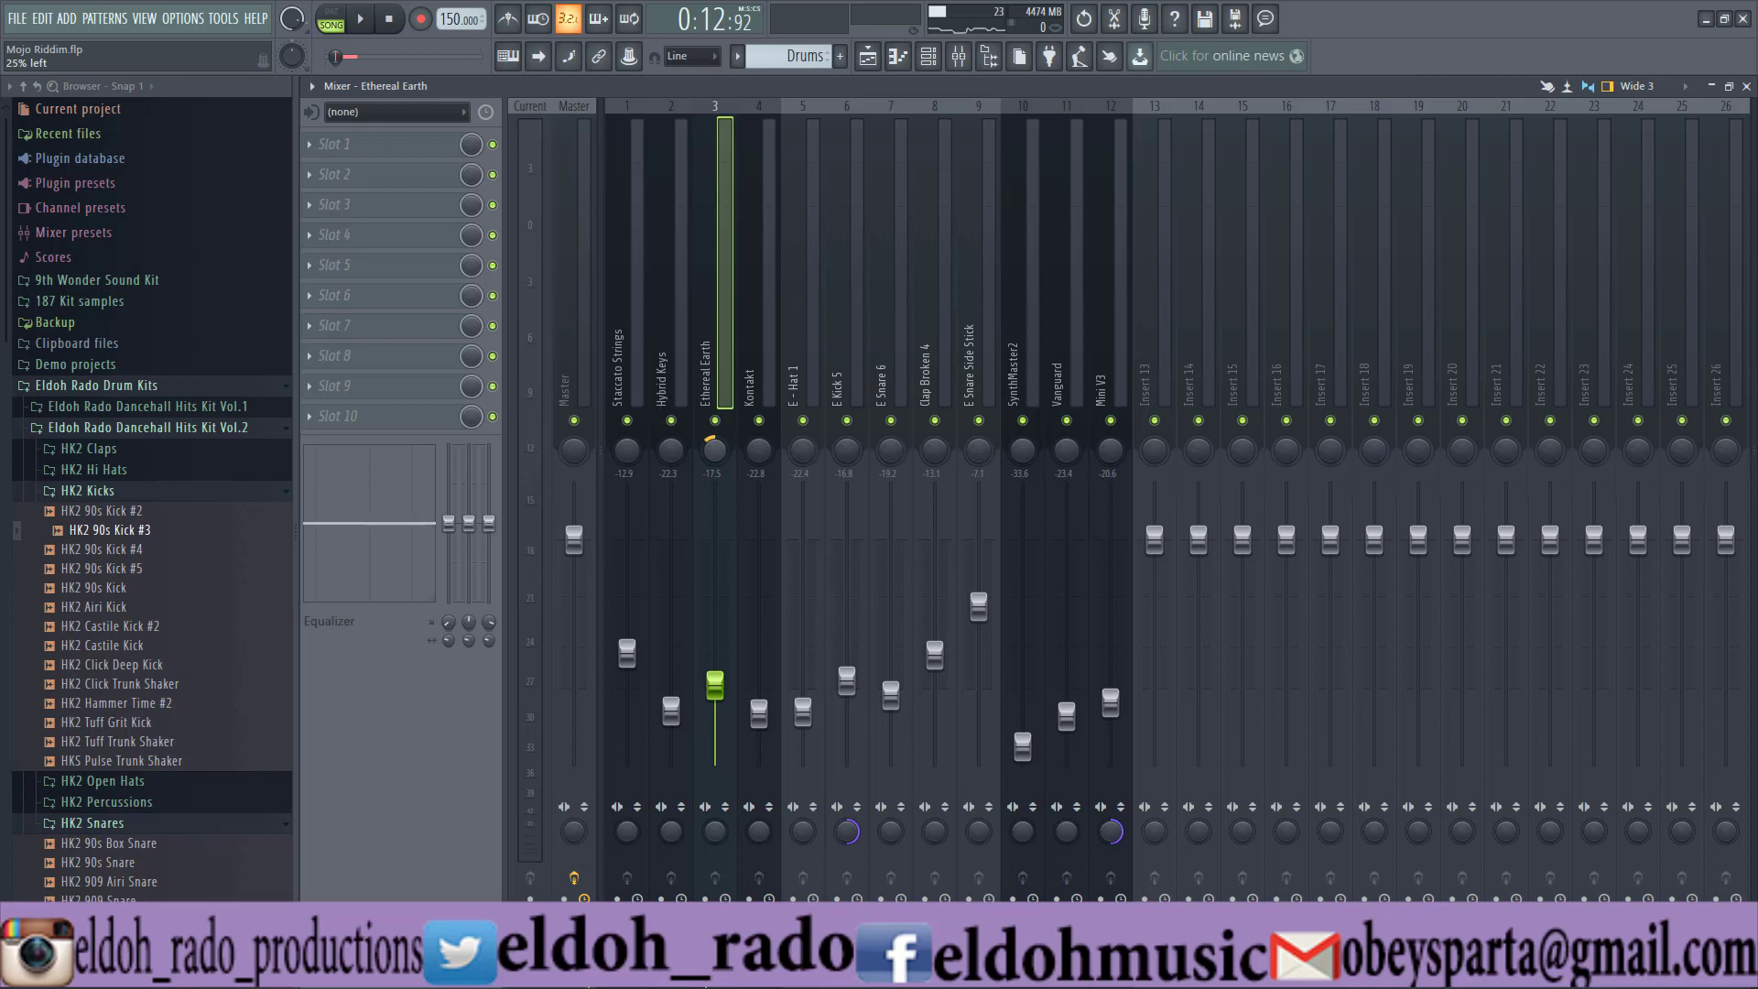
{"action": "left_click_drag", "start_coordinate": [750, 447], "coordinate": [750, 441]}
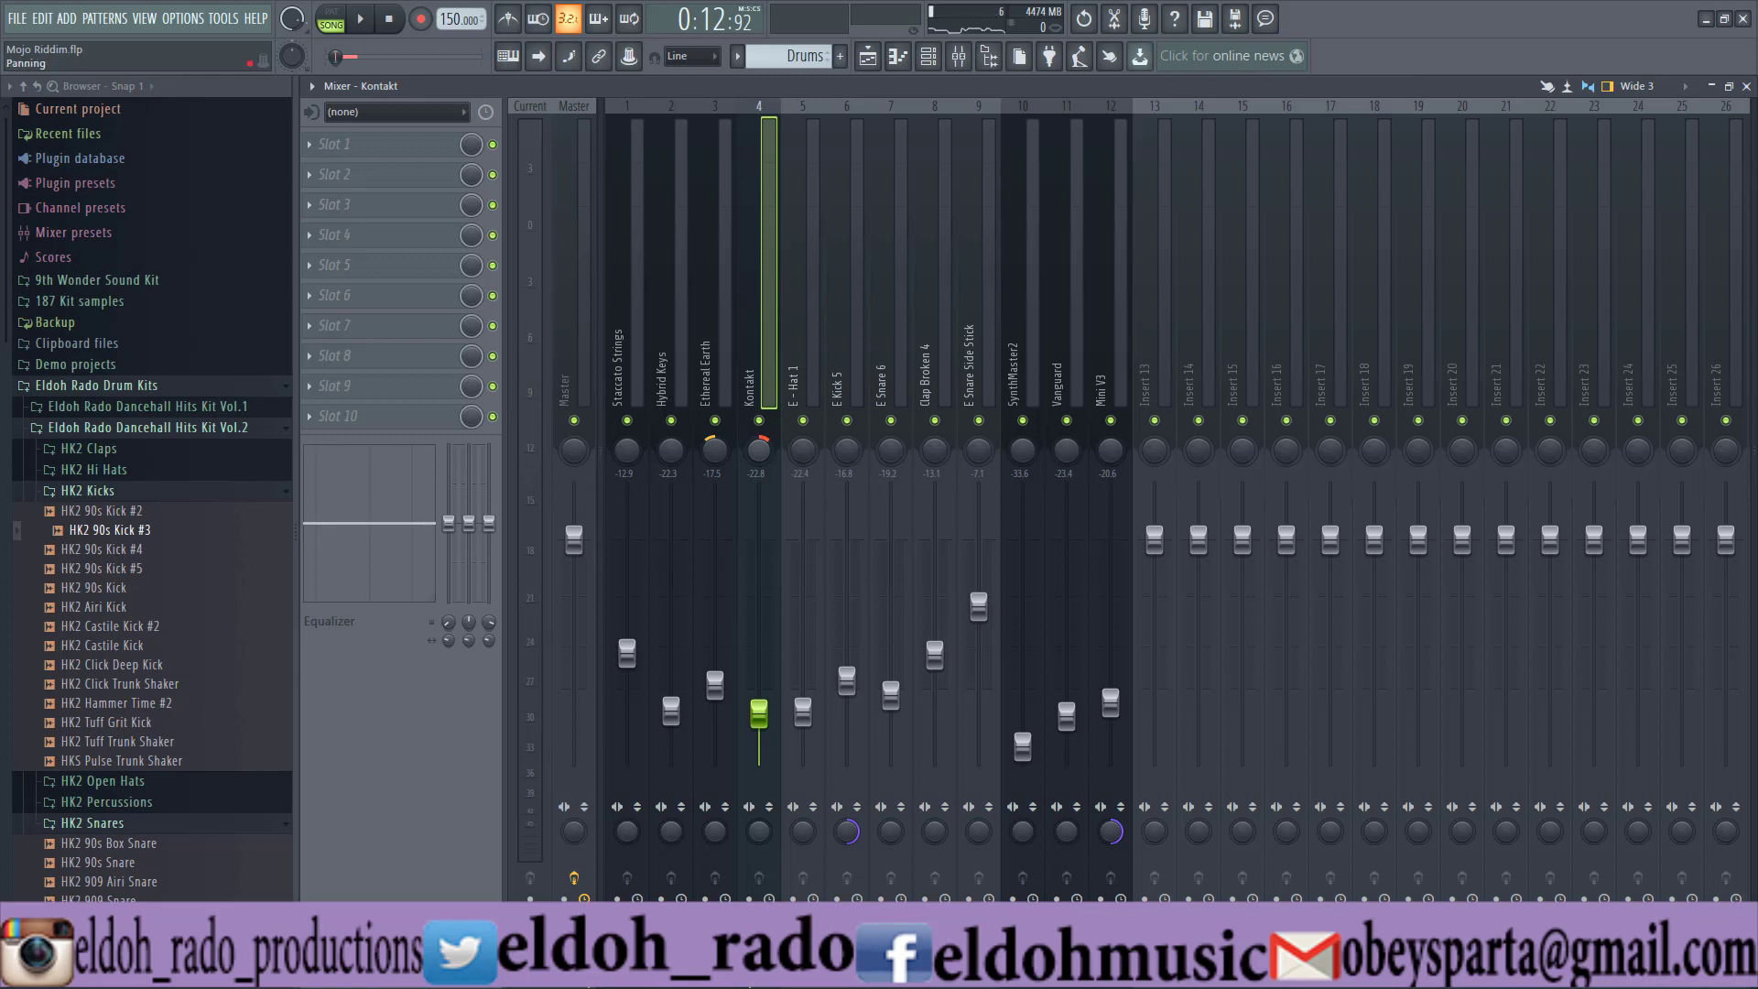
{"action": "key", "text": "space"}
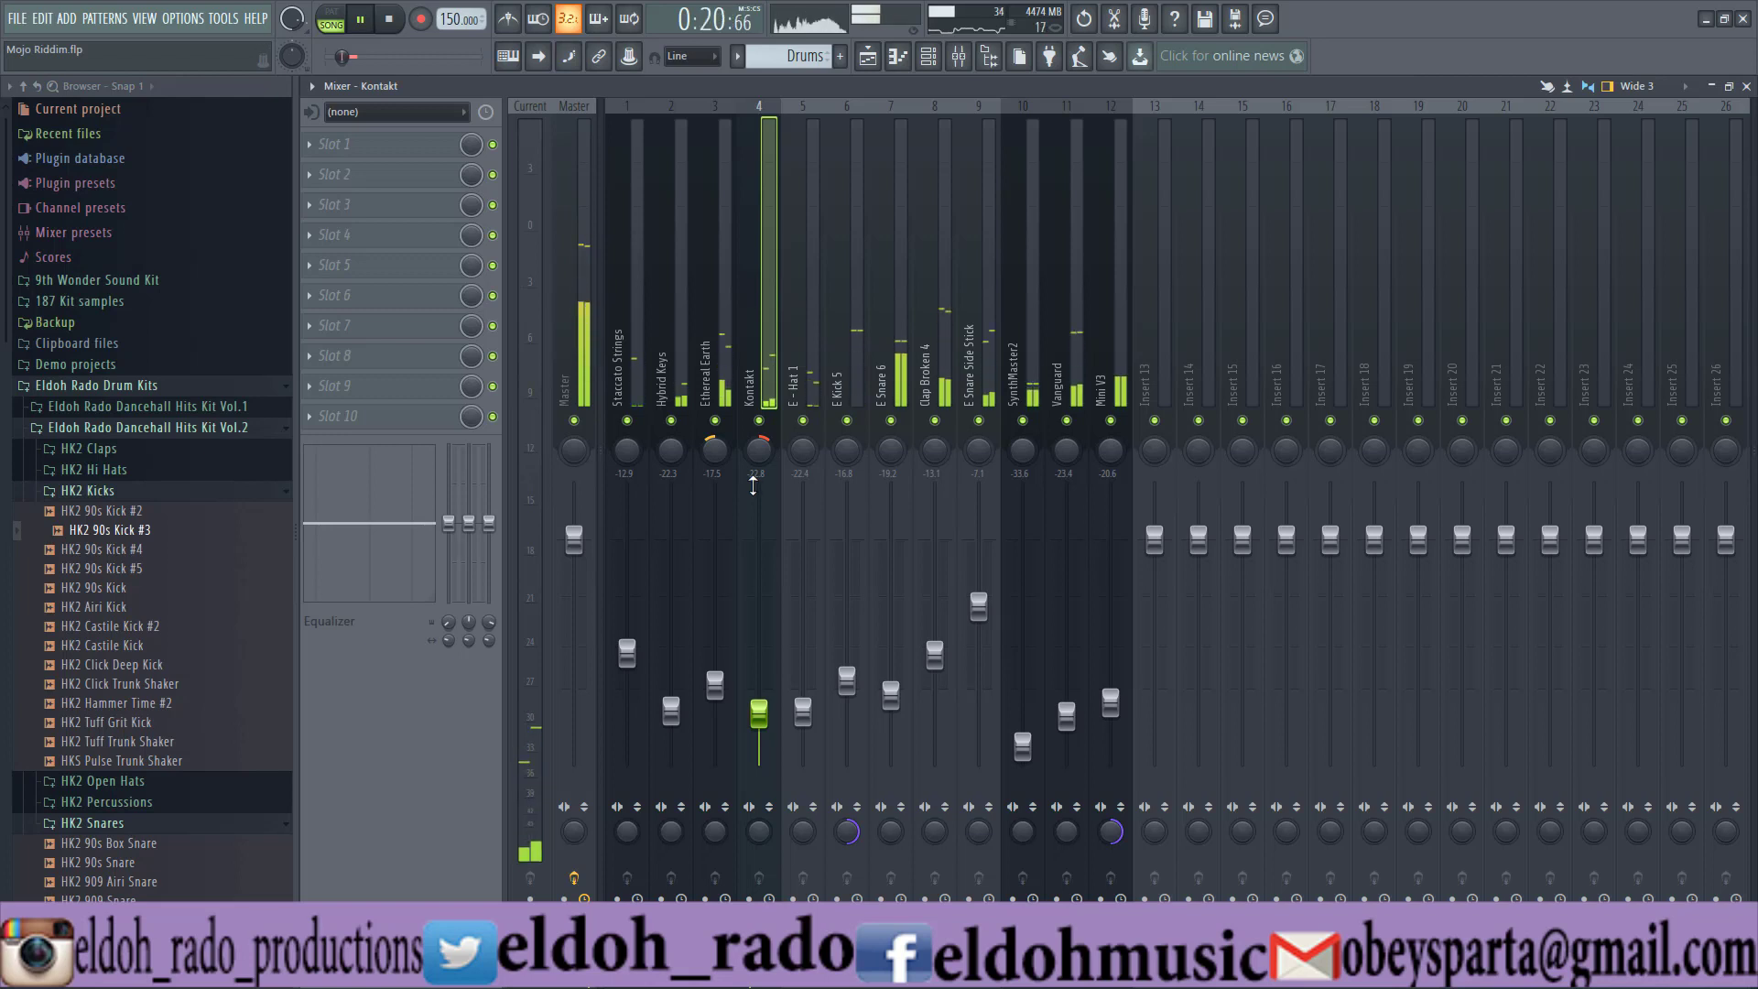
{"action": "key", "text": "space"}
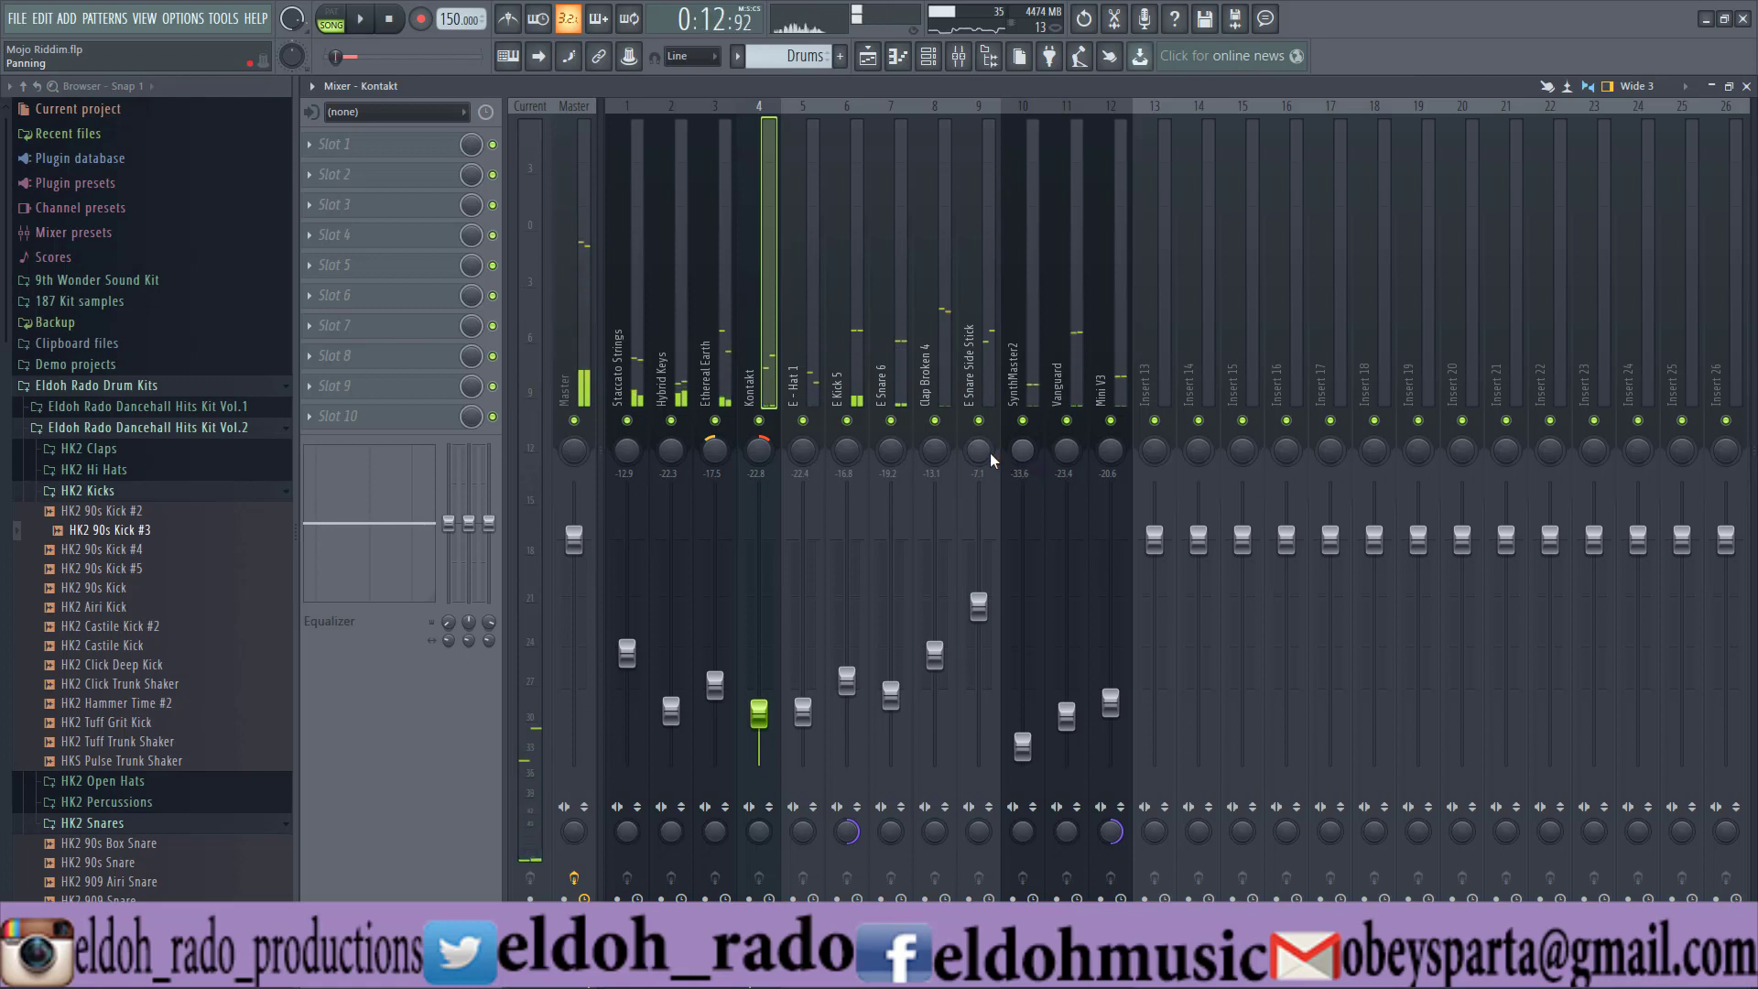
Pan E Snare Side Stick to the right and Clap Broken 4 22% left, checking the panning by playing the selected range
{"action": "left_click", "coordinate": [979, 455]}
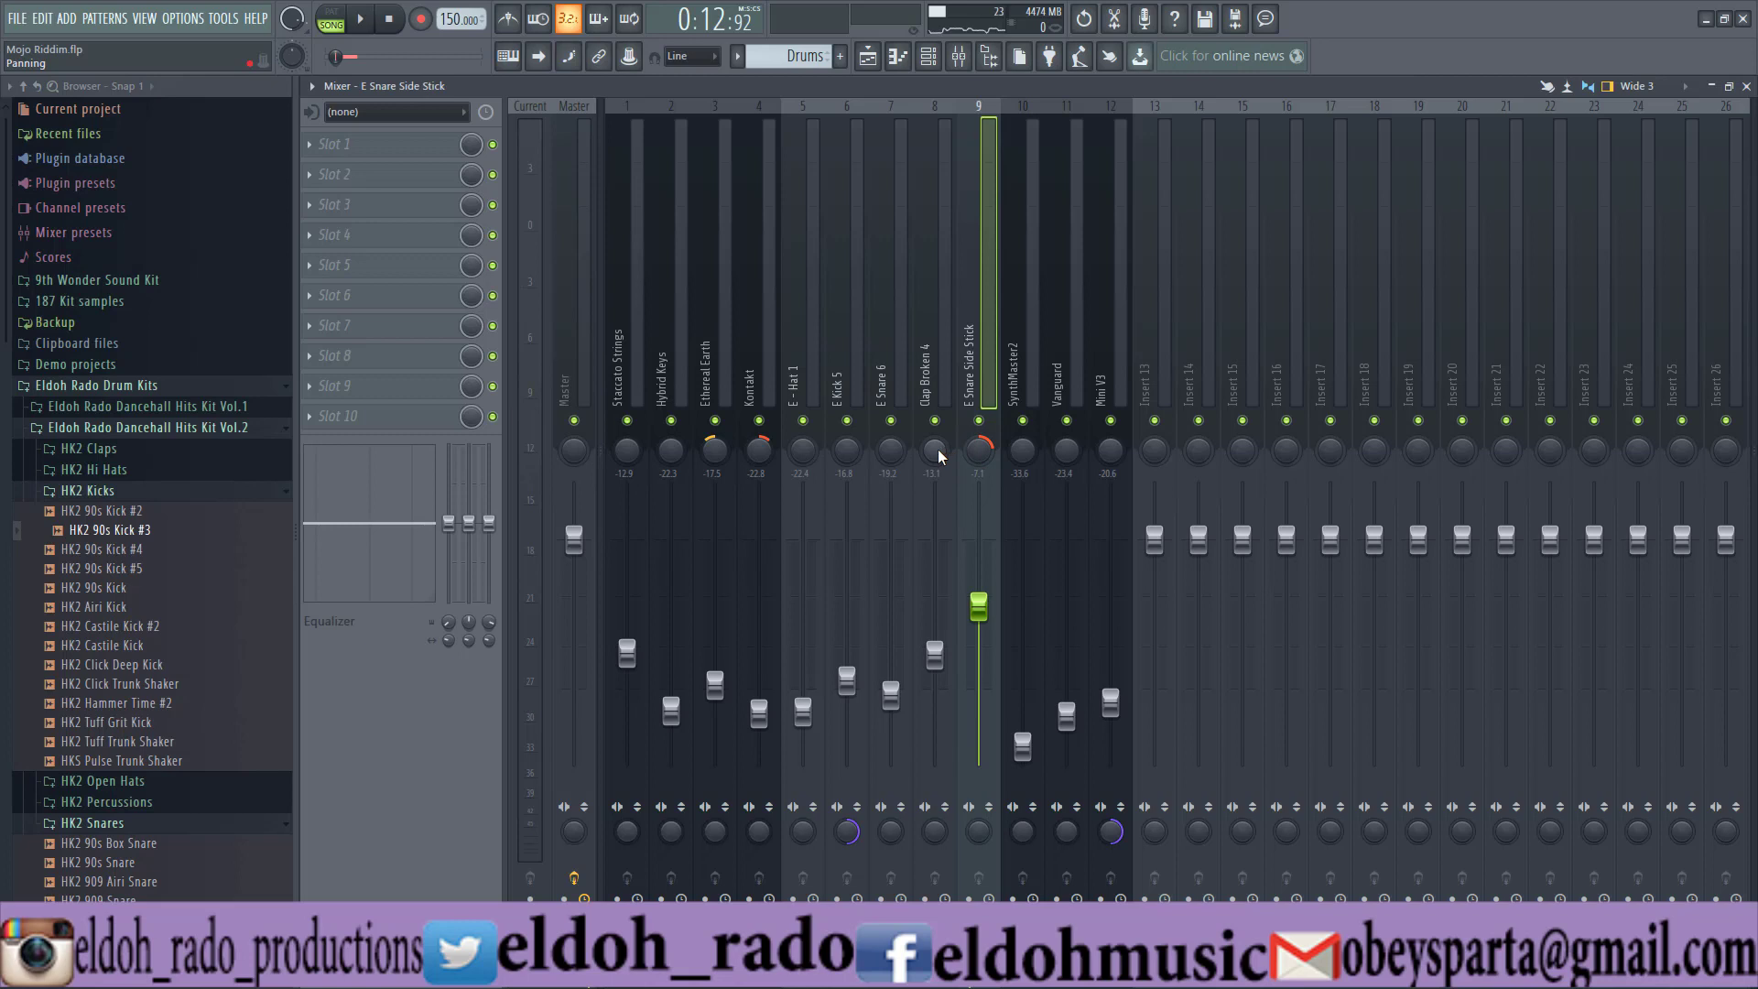
{"action": "left_click_drag", "start_coordinate": [937, 449], "coordinate": [938, 456]}
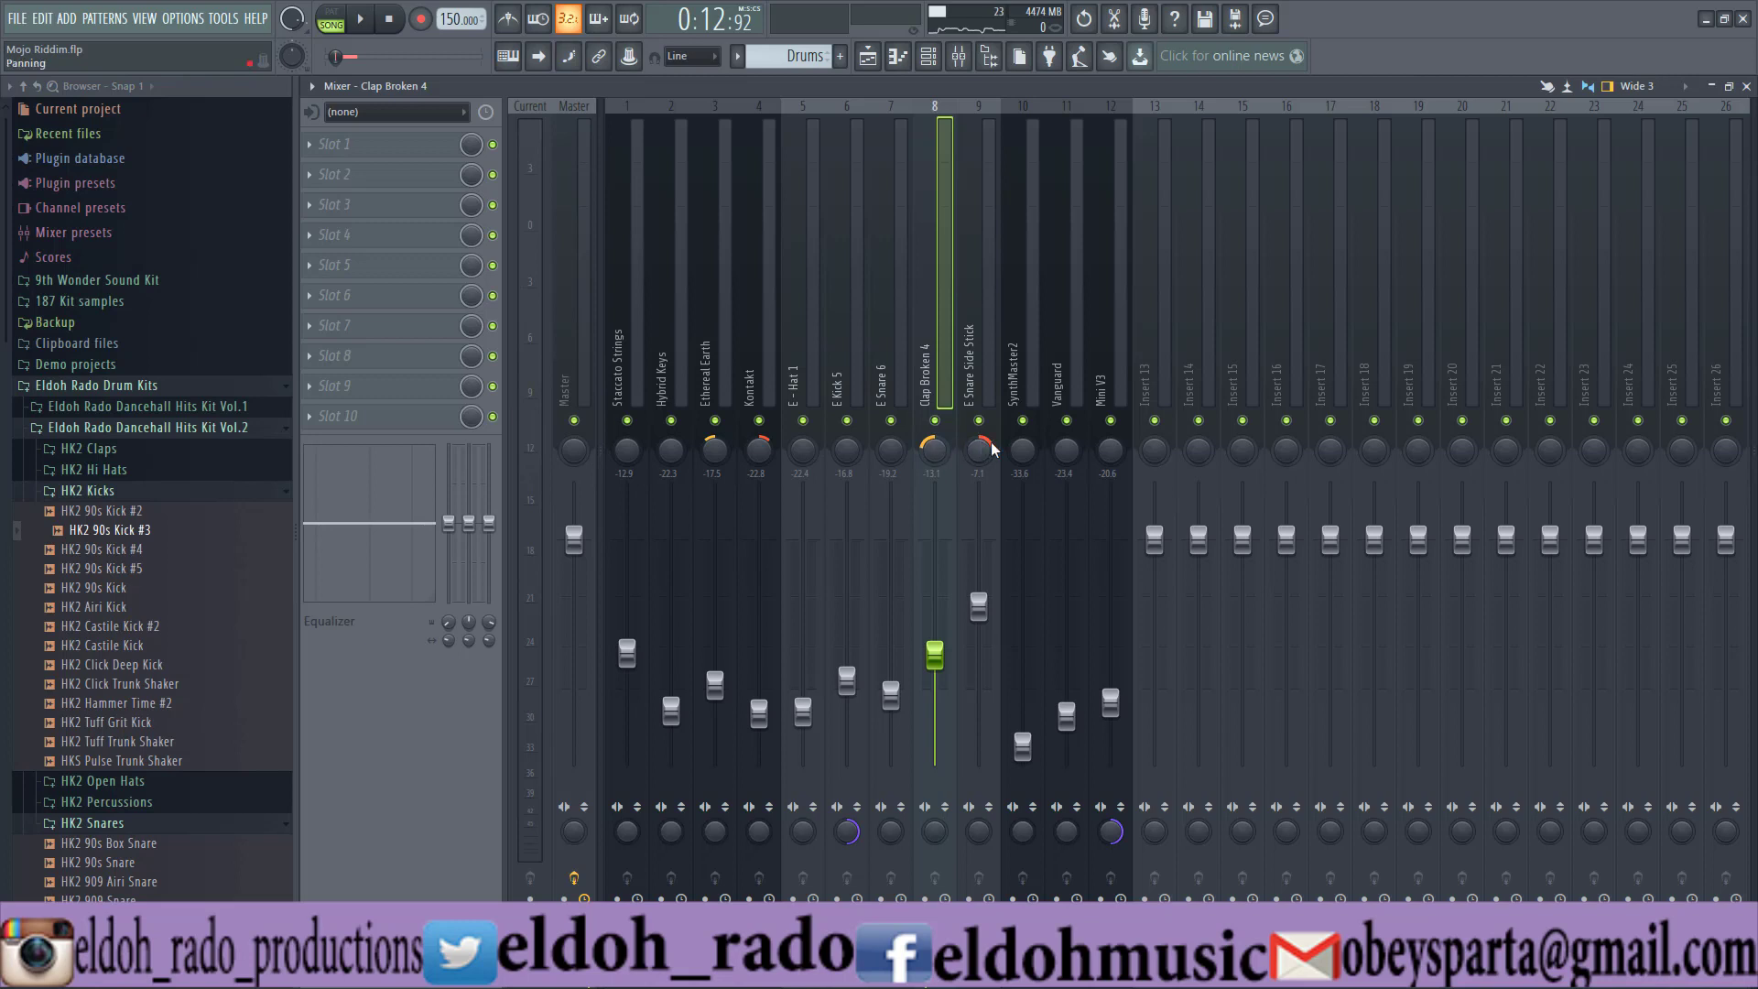
{"action": "key", "text": "space"}
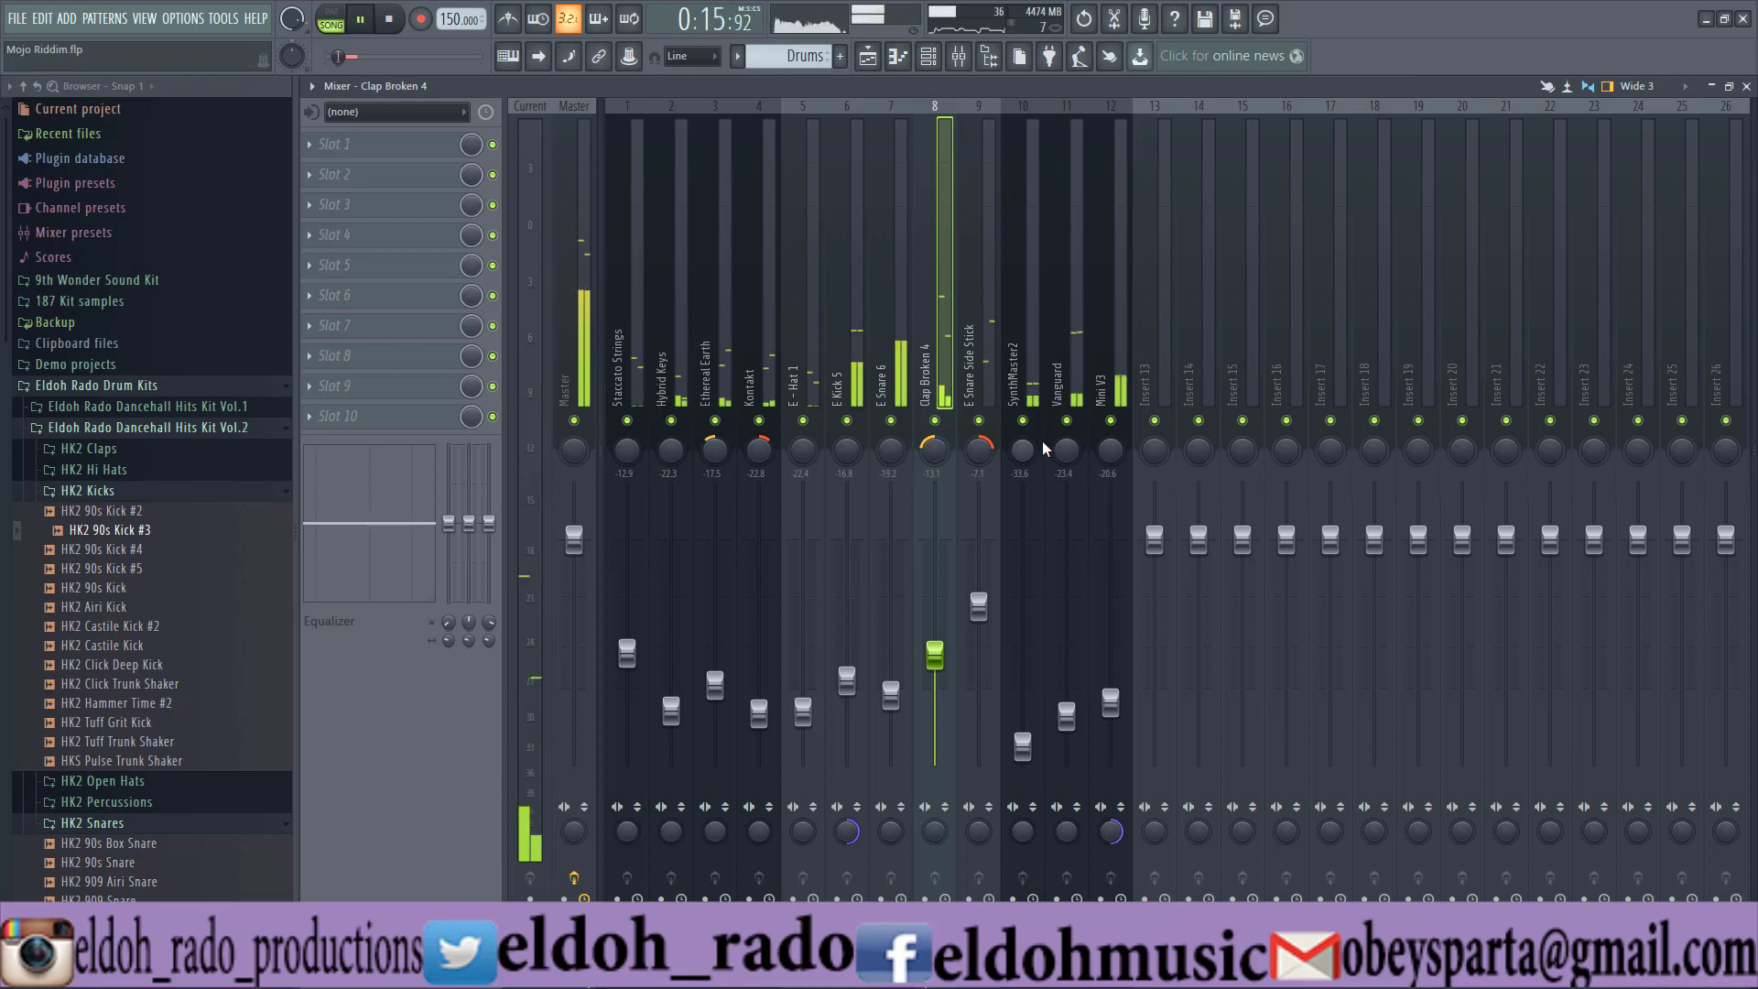
{"action": "key", "text": "space"}
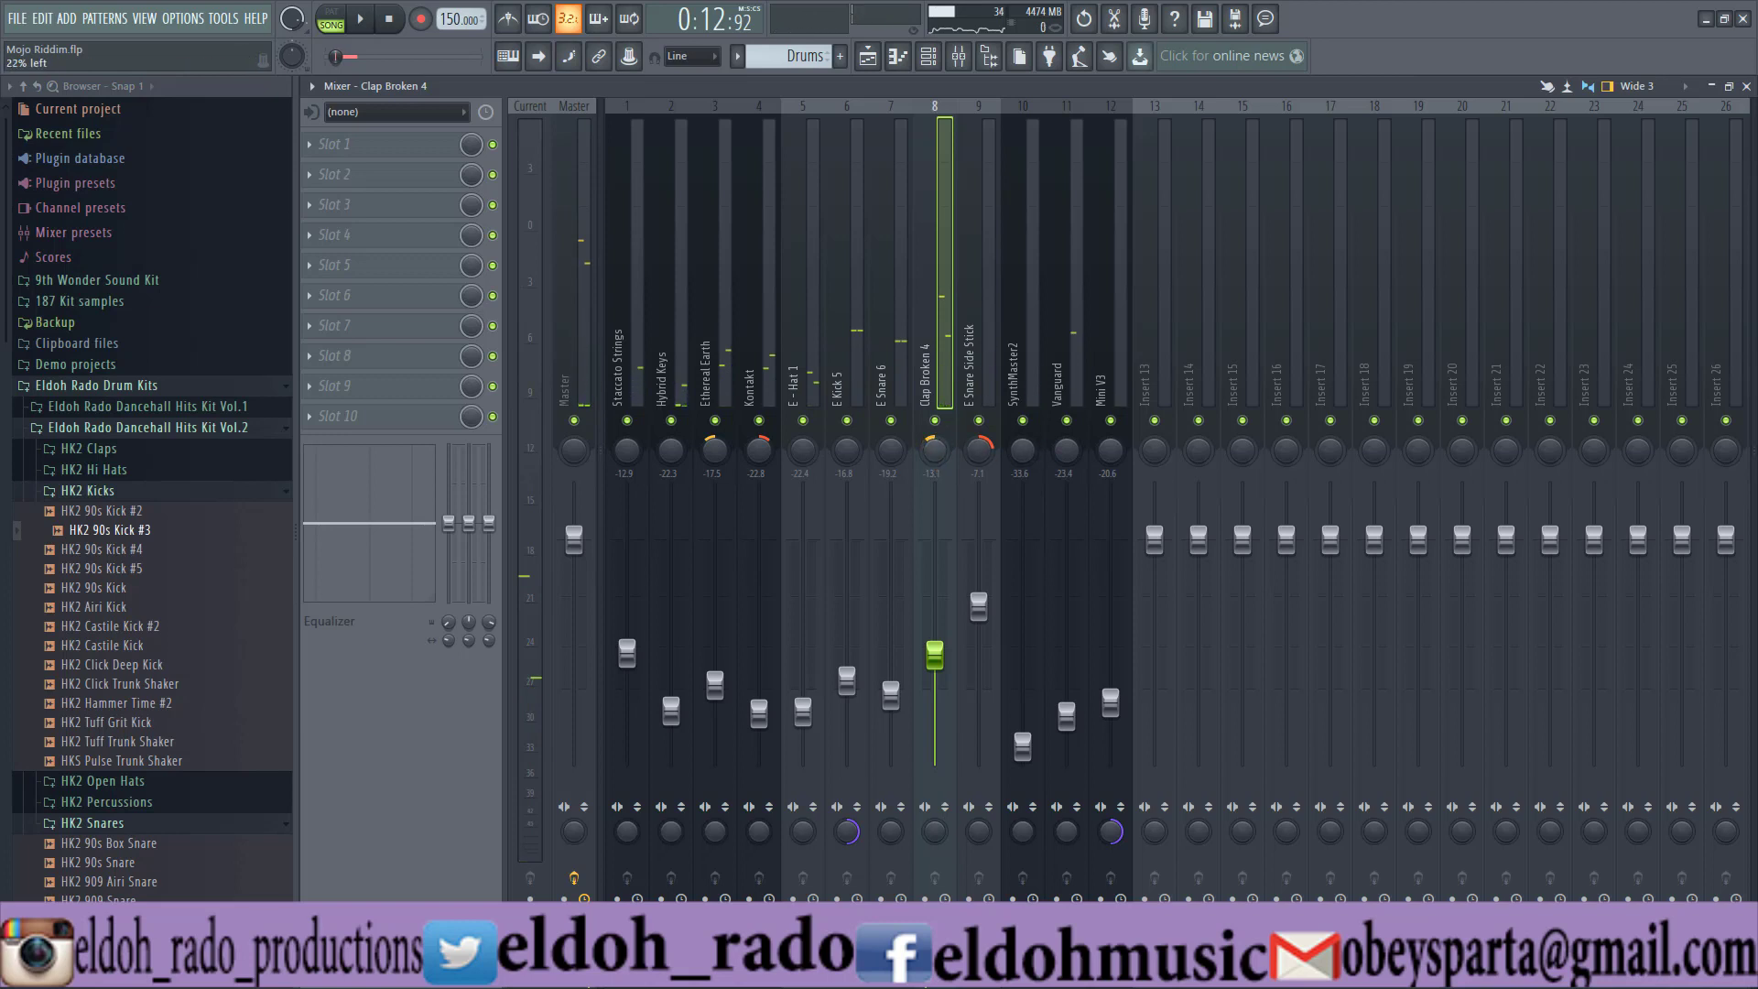
{"action": "key", "text": "space"}
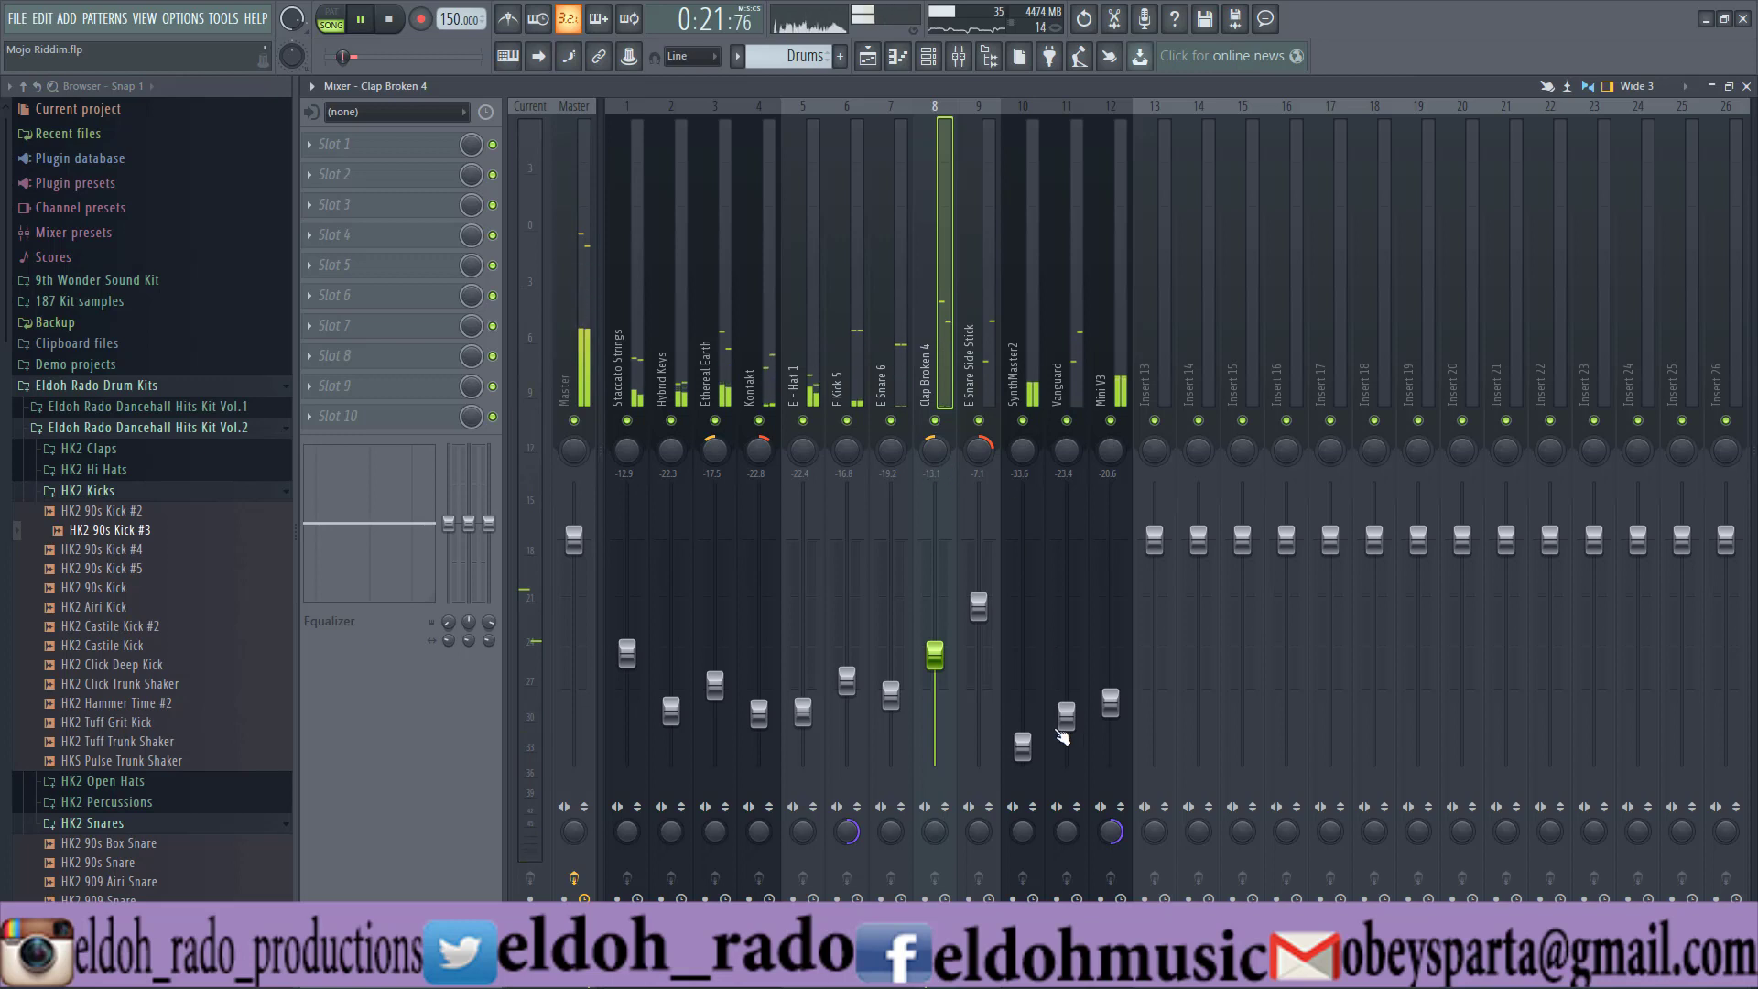
{"action": "key", "text": "space"}
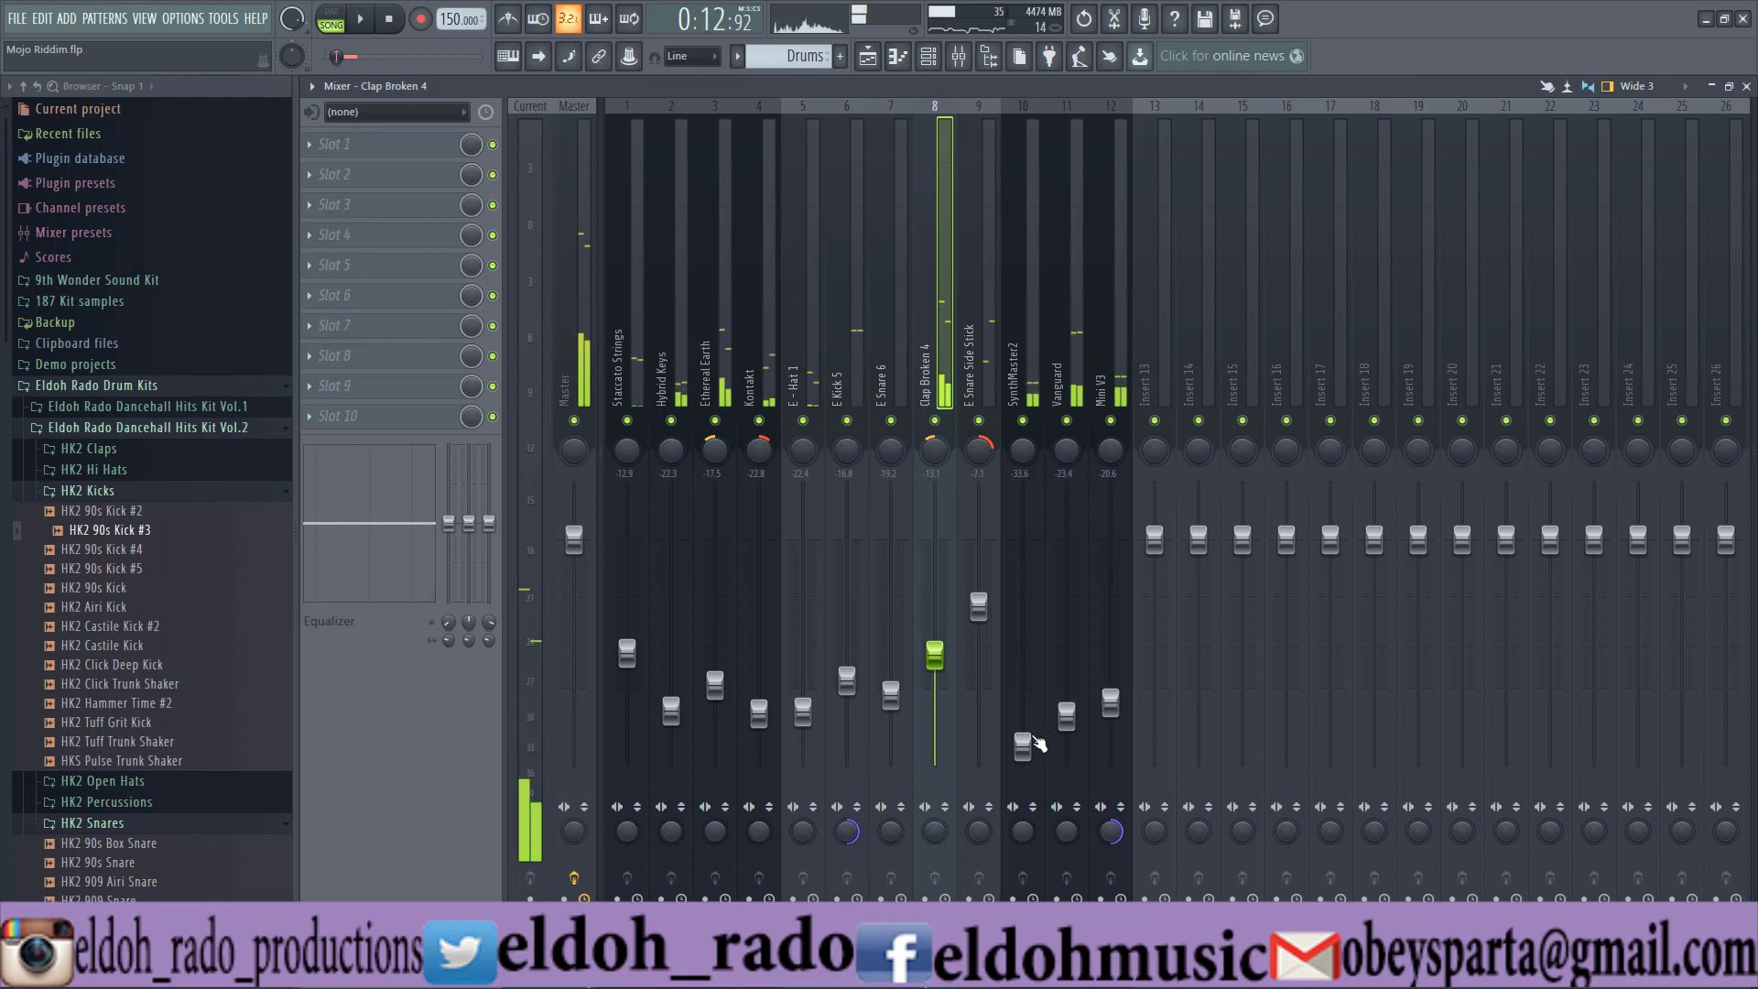
Lower the SynthMaster2 volume to -39.8 dB and the Vanguard volume to -25.1 dB, checking the levels during playback
{"action": "left_click", "coordinate": [1035, 742]}
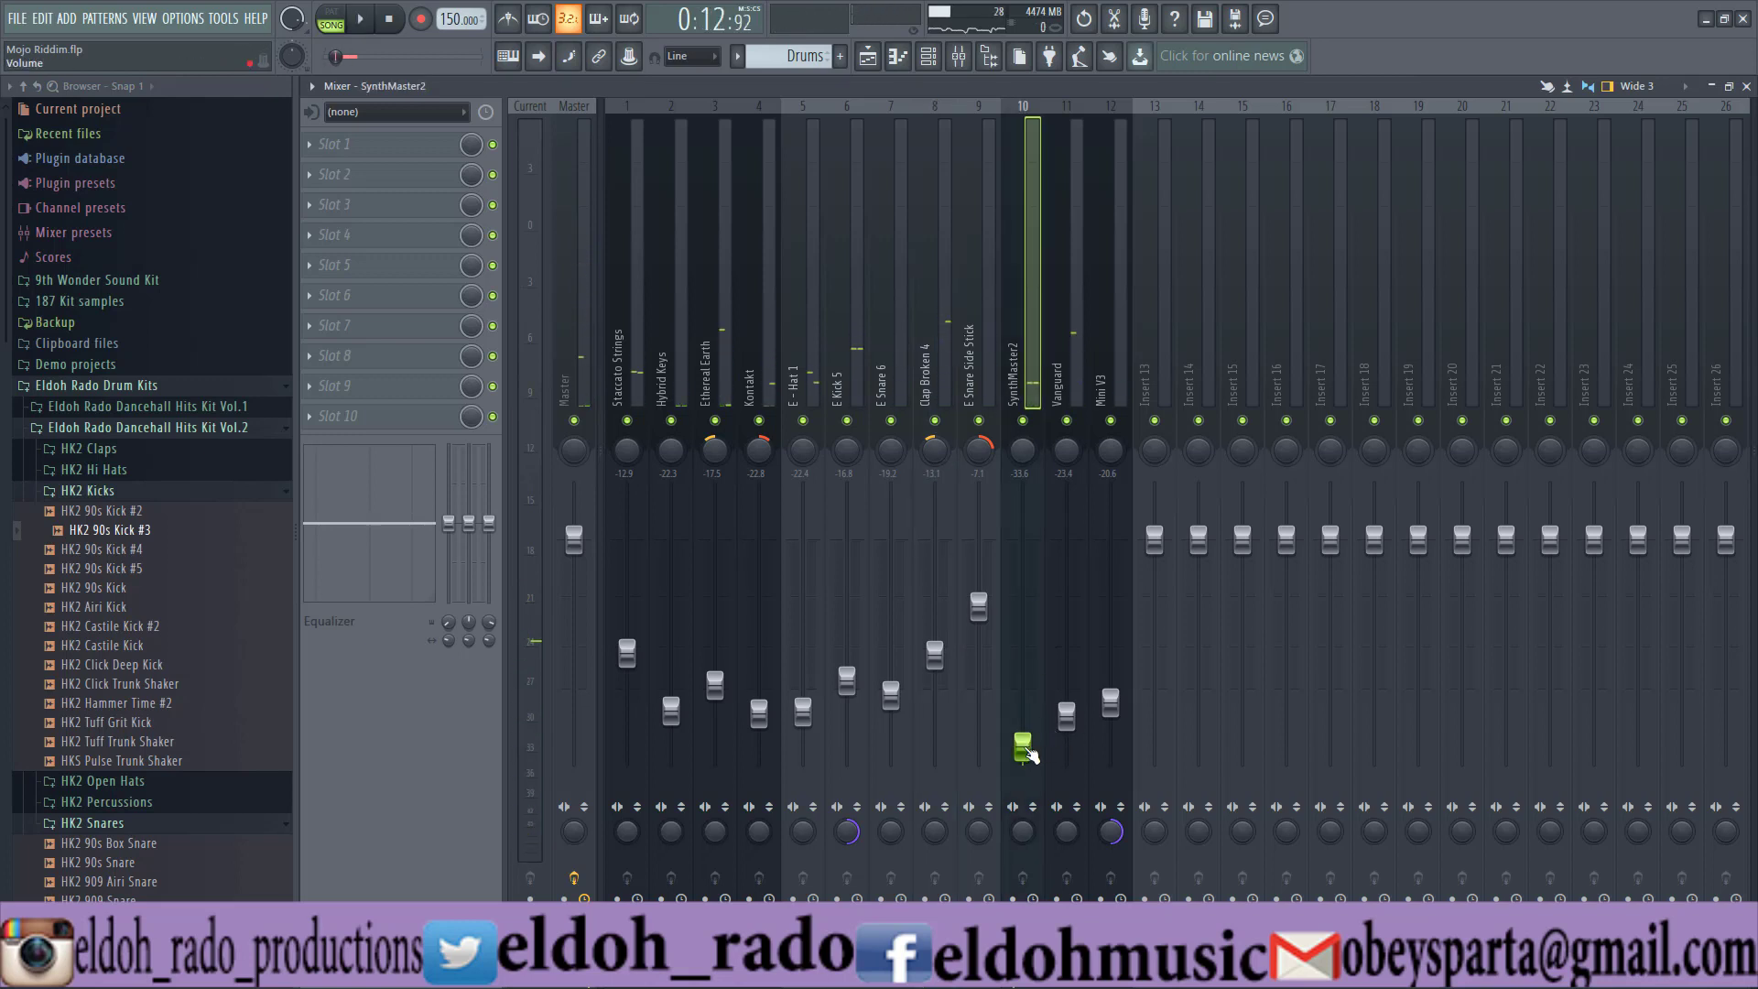
{"action": "left_click_drag", "start_coordinate": [1030, 752], "coordinate": [1030, 771]}
{"action": "left_click_drag", "start_coordinate": [1022, 765], "coordinate": [1022, 756]}
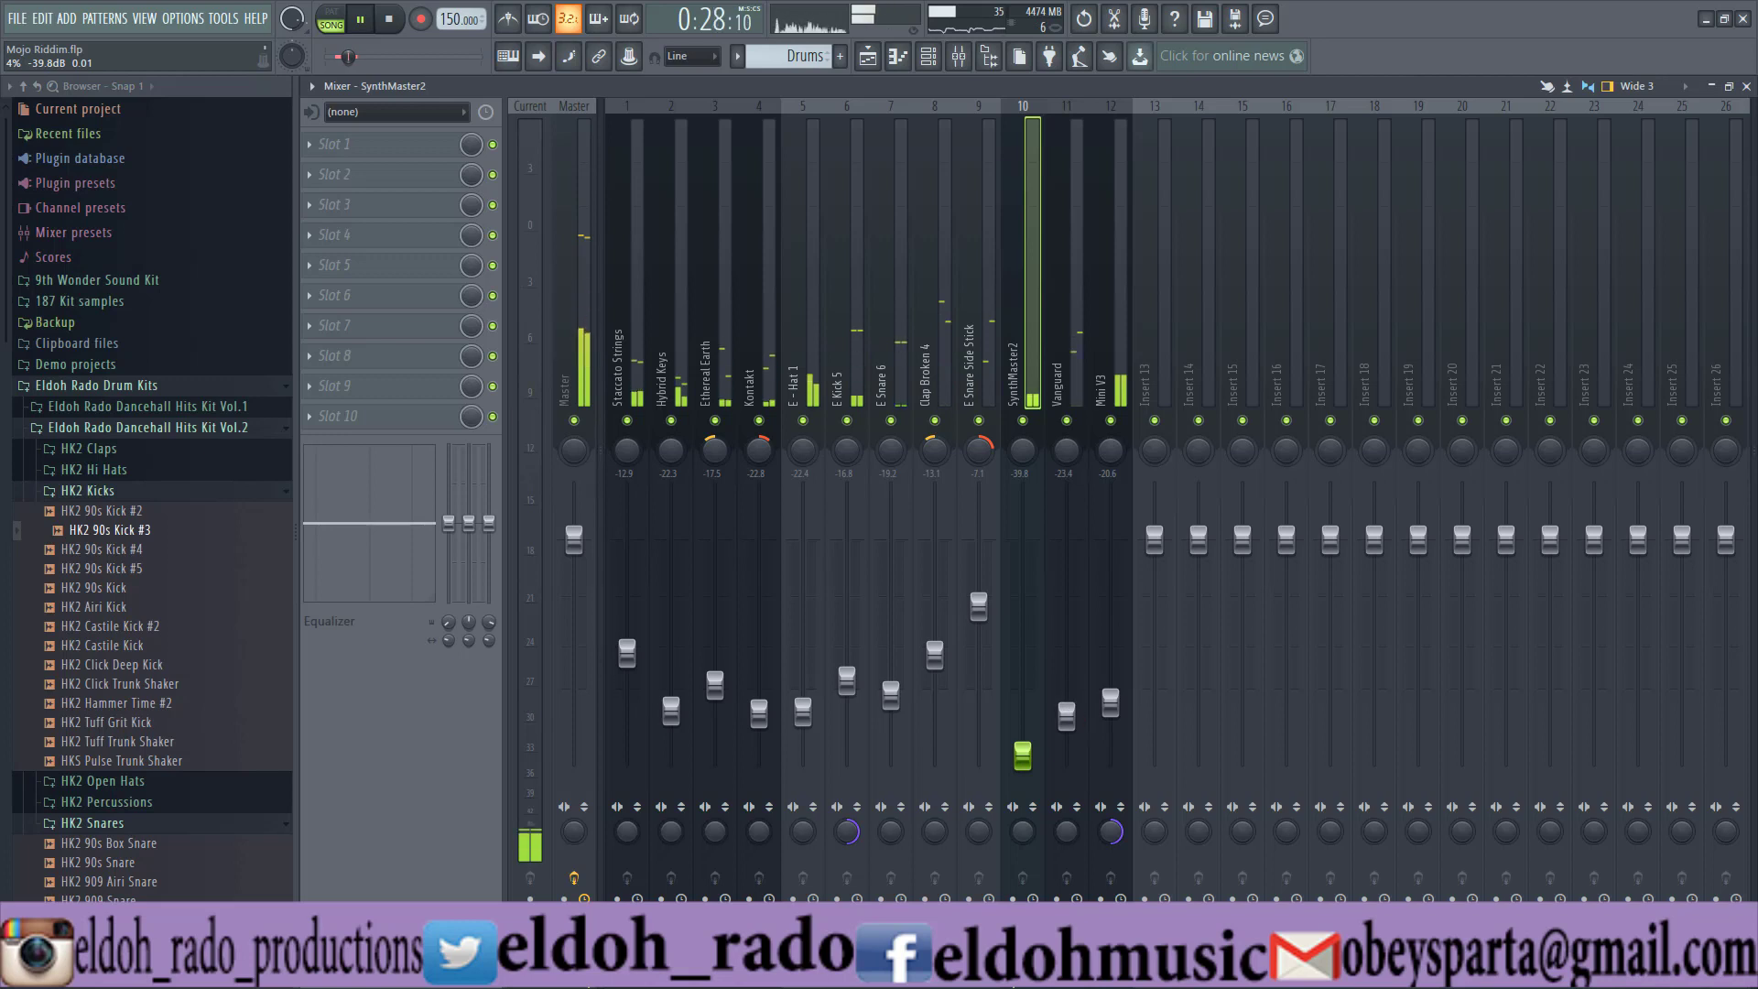
{"action": "left_click_drag", "start_coordinate": [1067, 716], "coordinate": [1066, 724]}
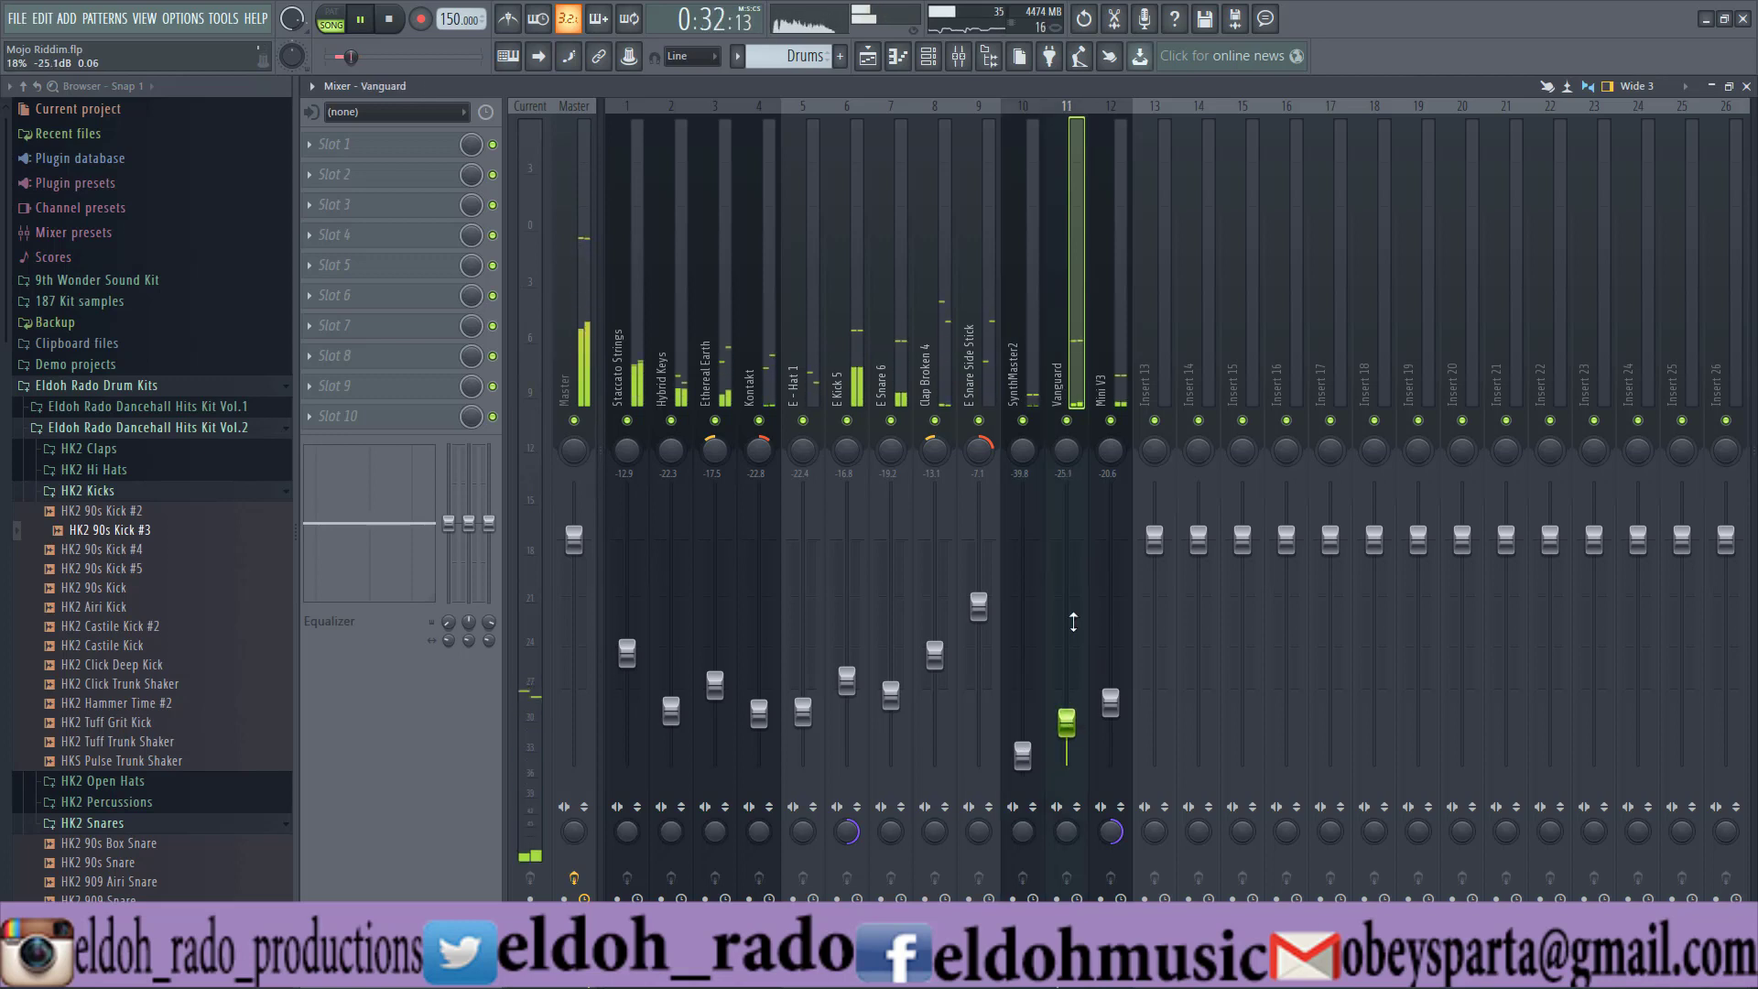
{"action": "key", "text": "space"}
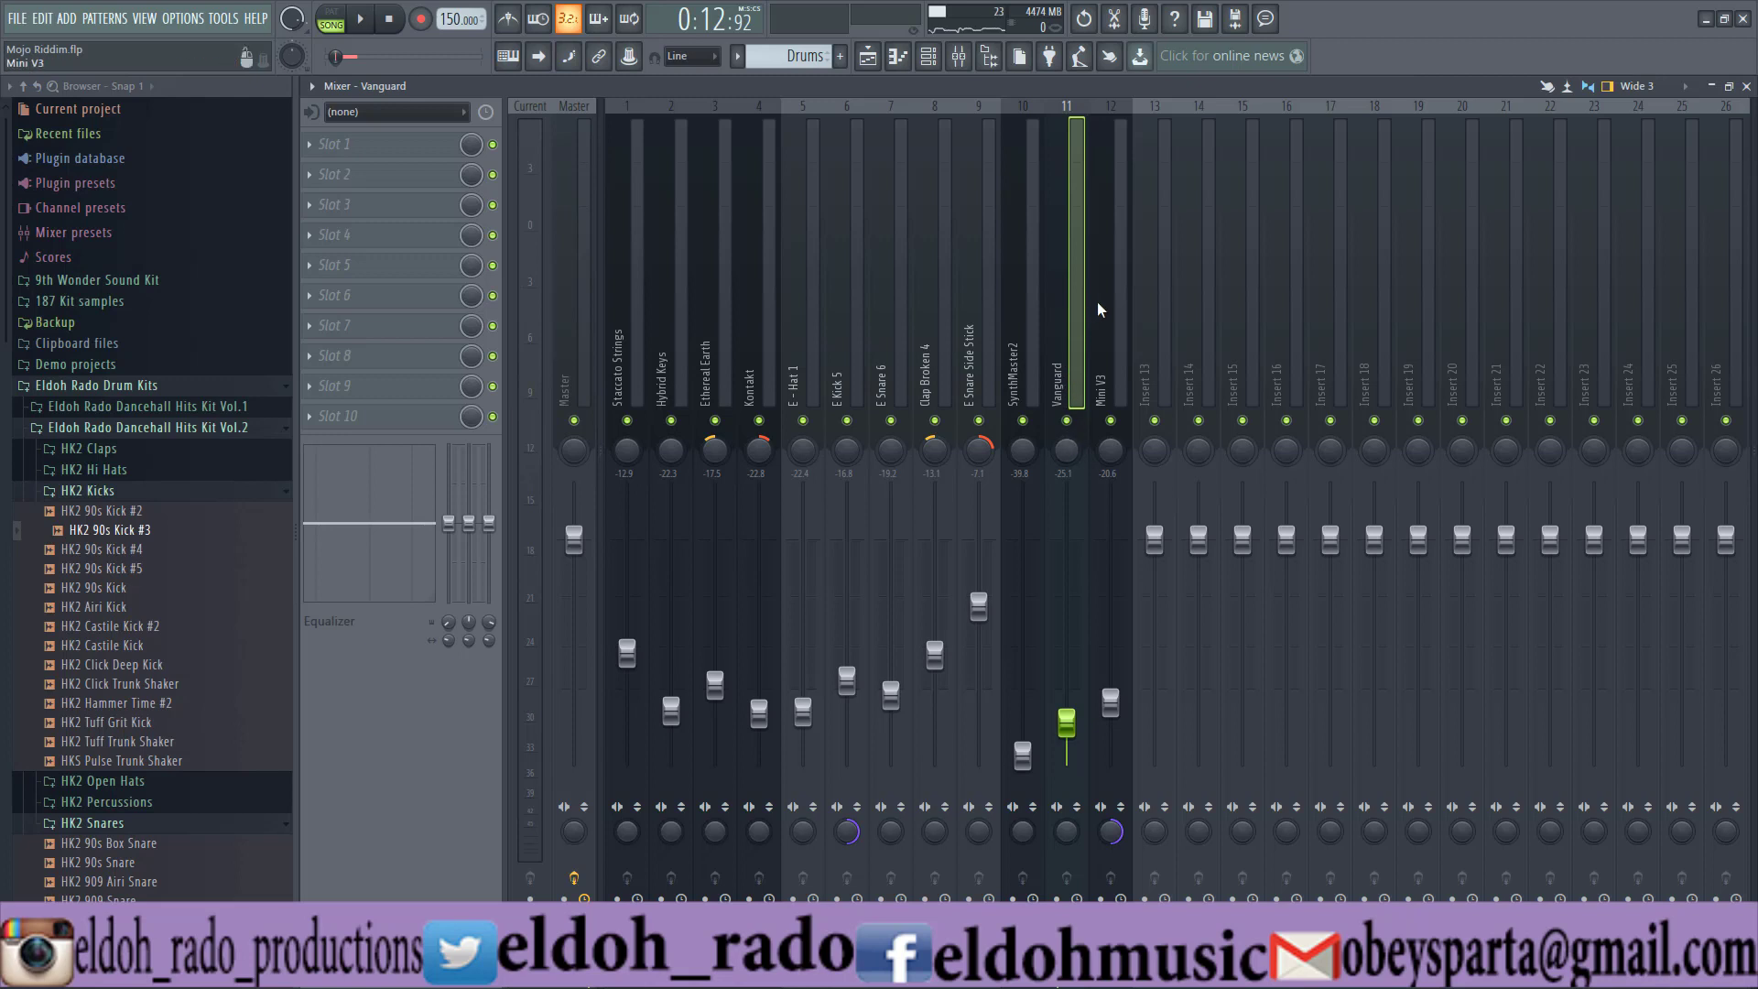
Play the selected range while trying Vanguard panned to both sides, and leave it panned slightly to the right
{"action": "key", "text": "space"}
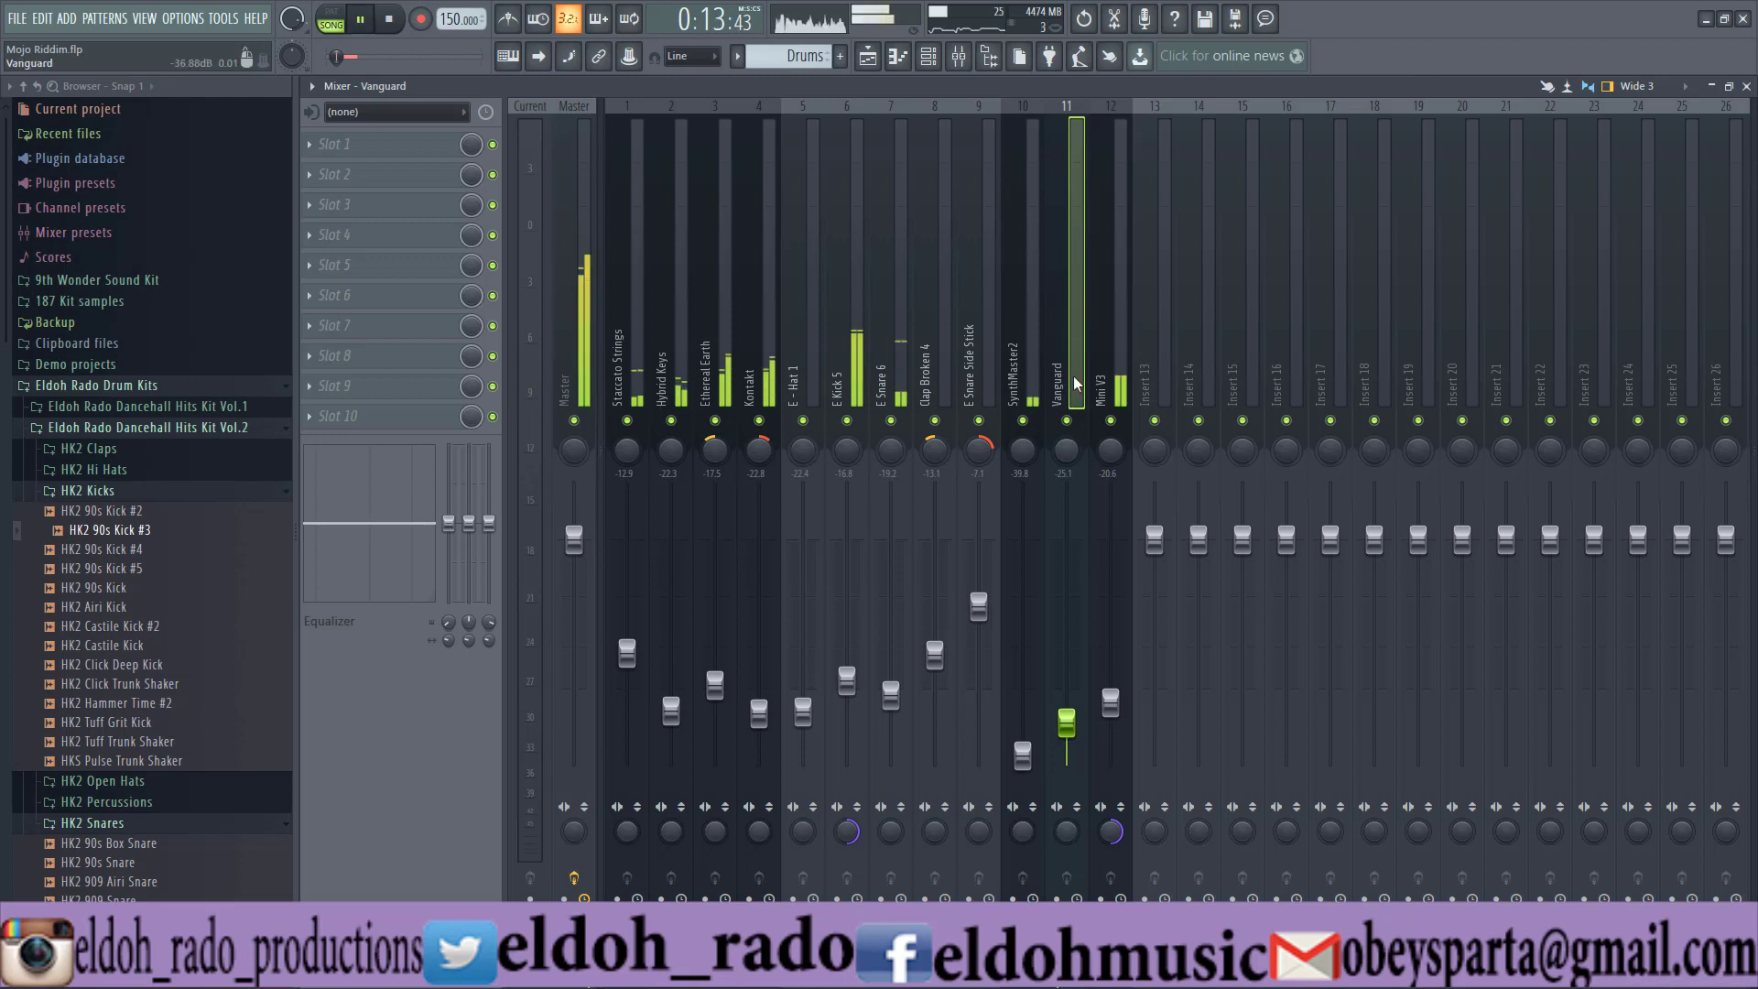
{"action": "key", "text": "space"}
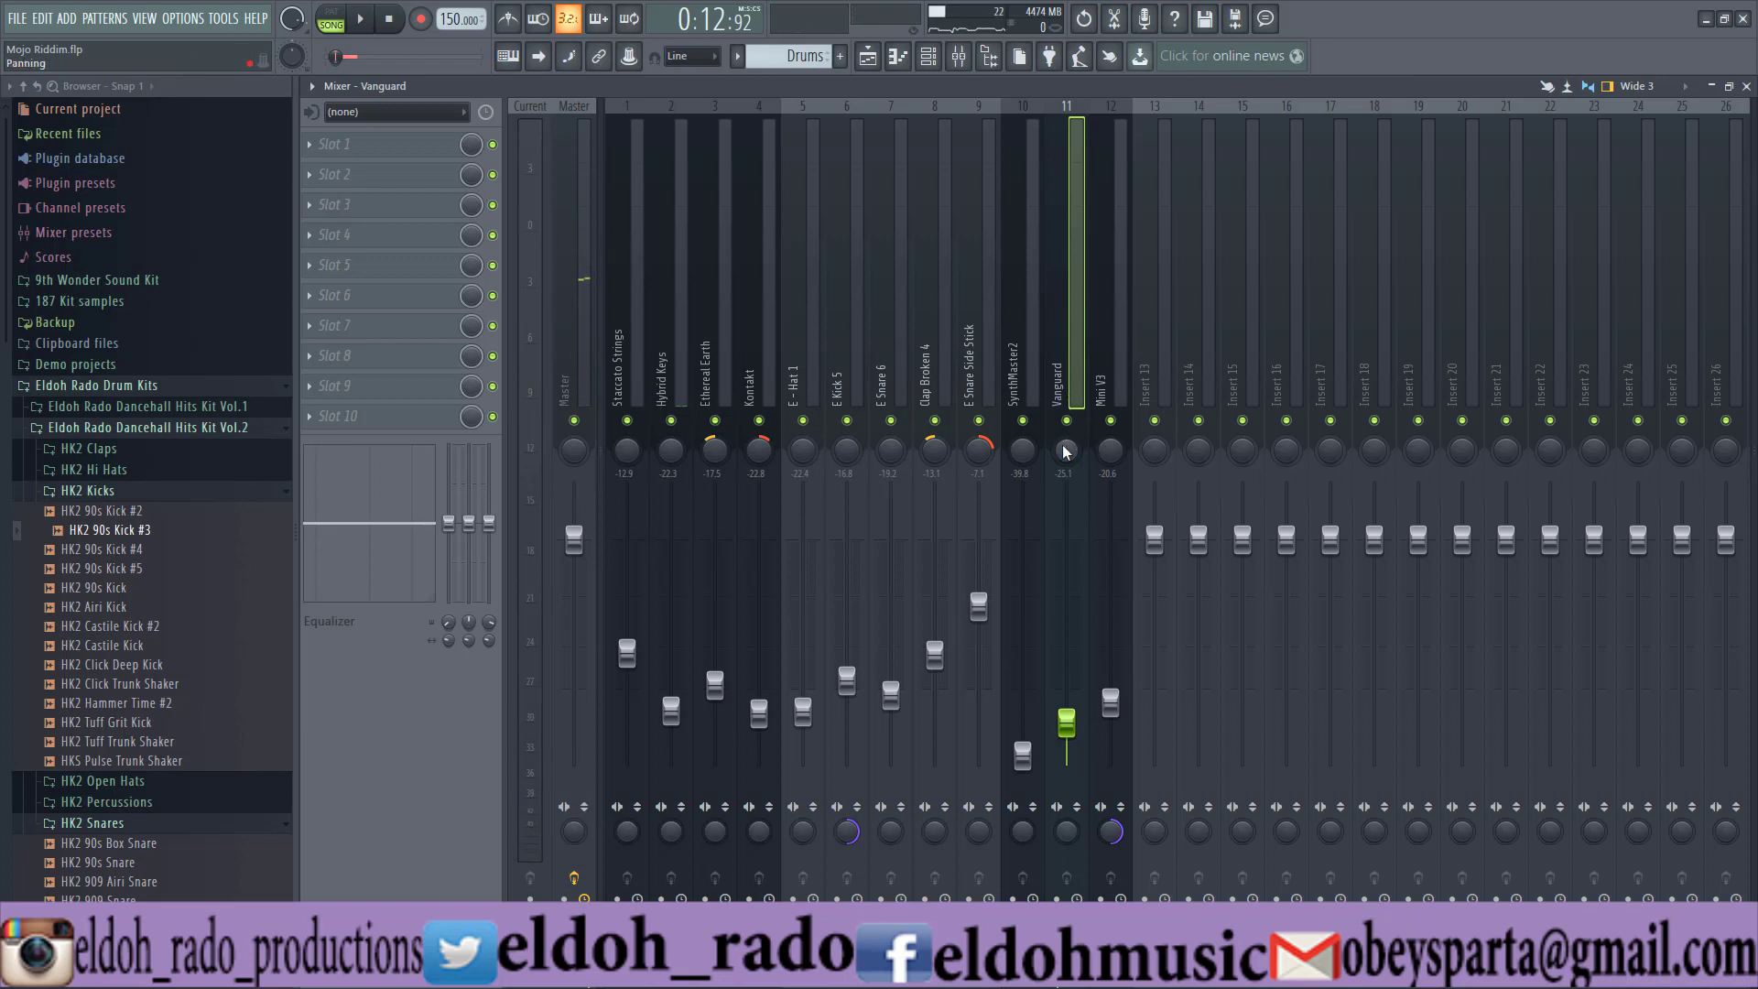
{"action": "key", "text": "space"}
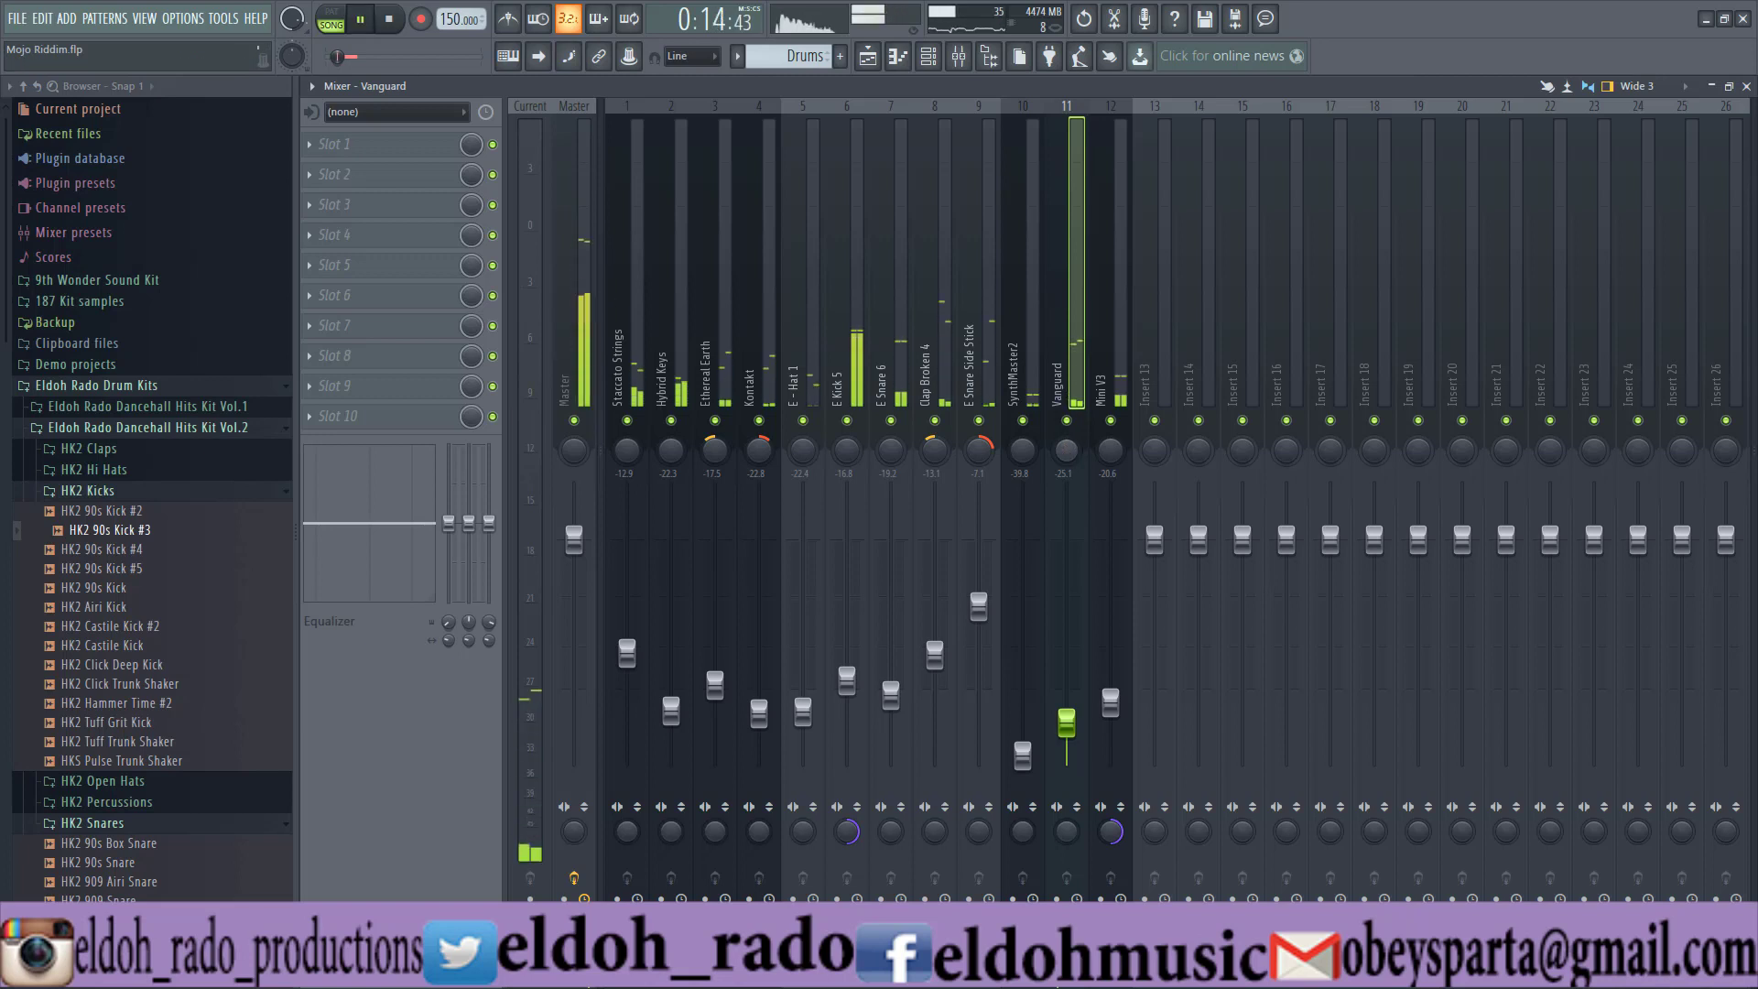
{"action": "left_click_drag", "start_coordinate": [1065, 449], "coordinate": [1065, 439]}
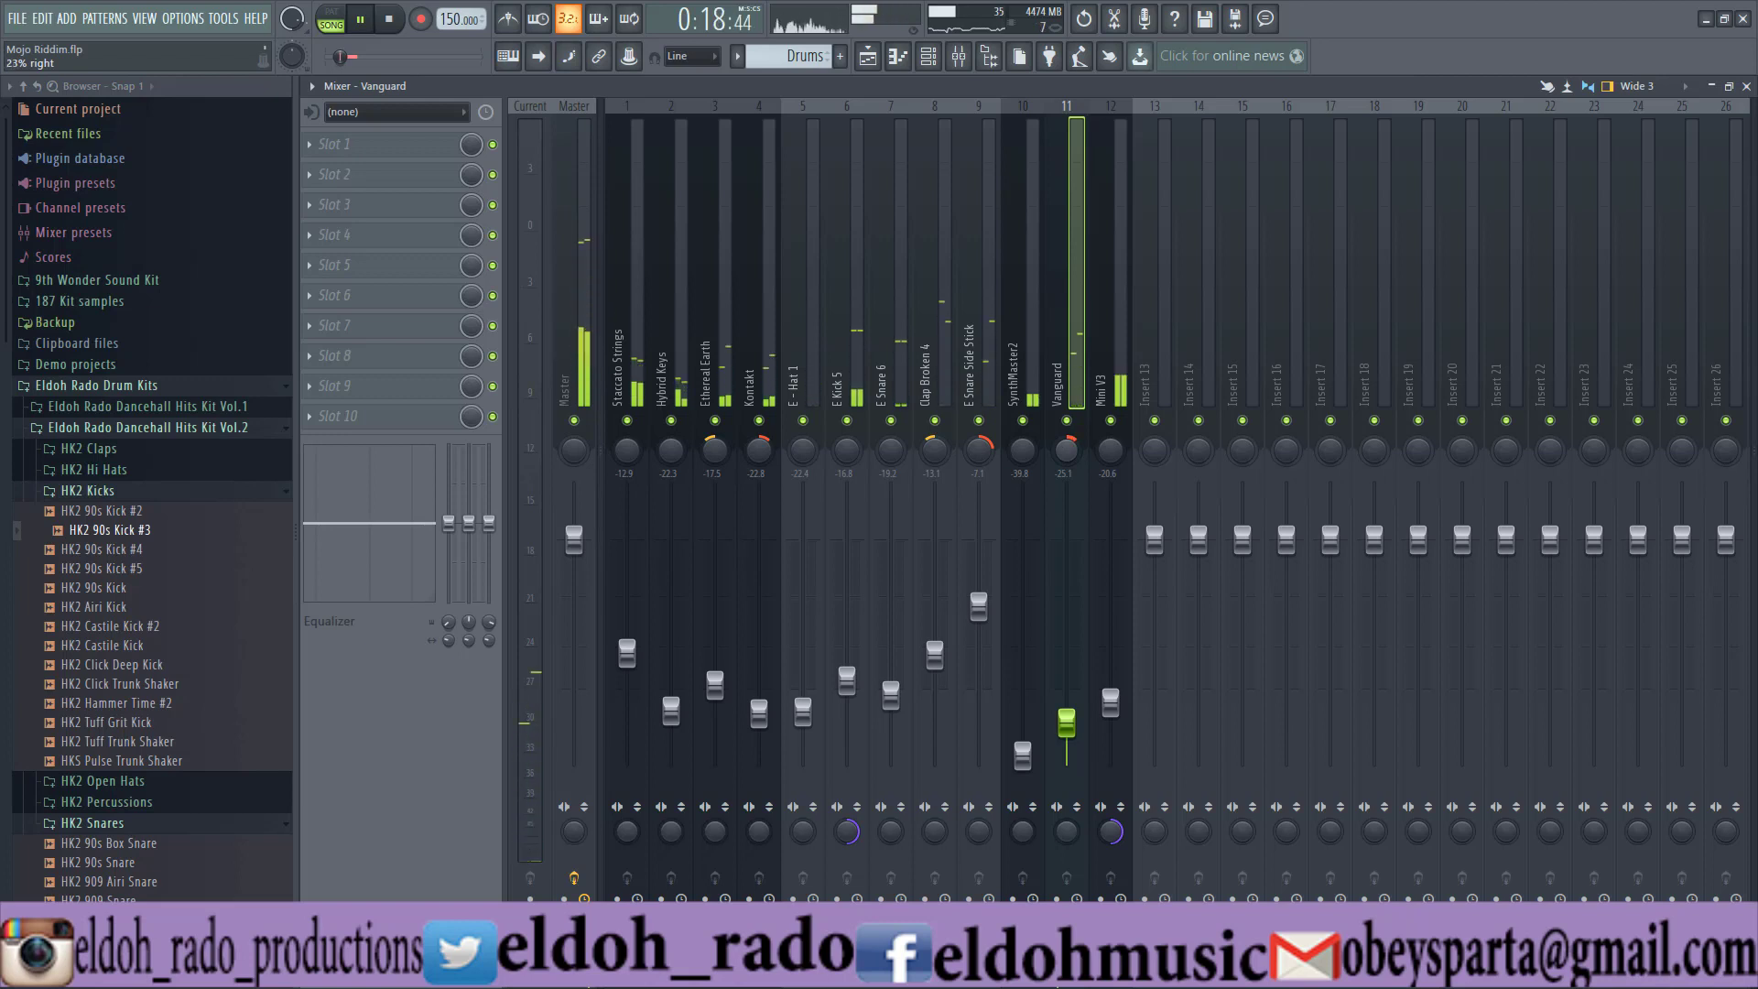
{"action": "left_click_drag", "start_coordinate": [1066, 449], "coordinate": [1065, 456]}
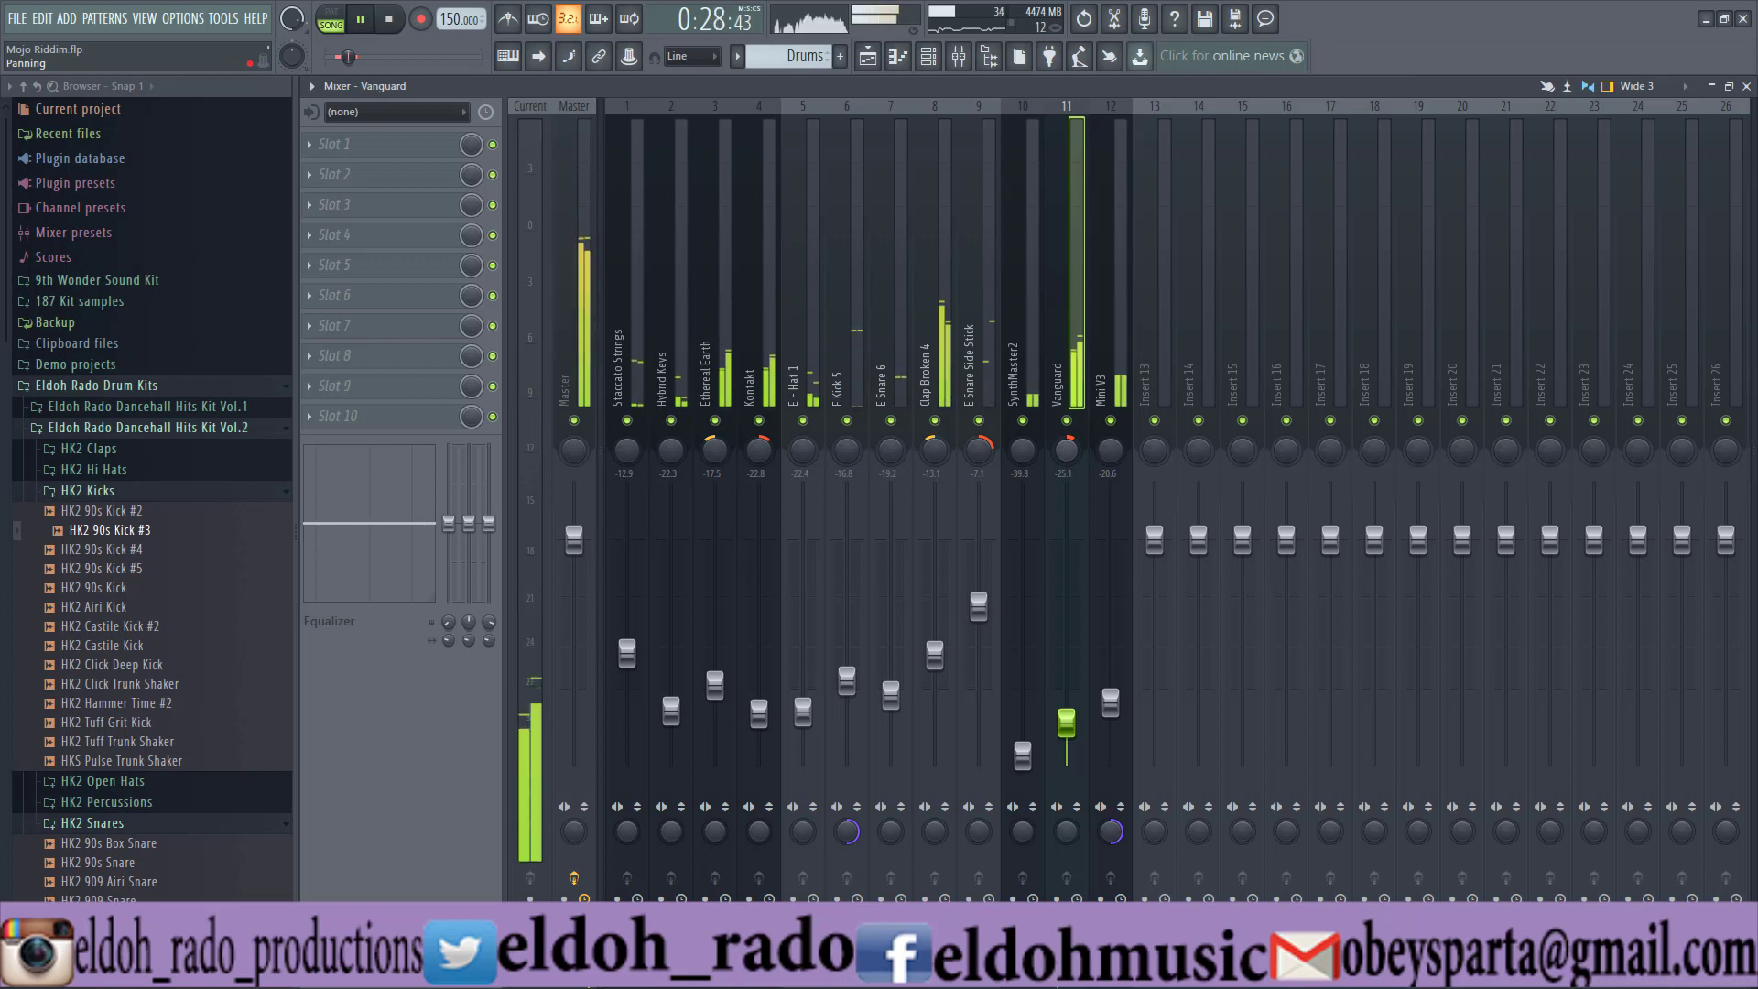
{"action": "left_click_drag", "start_coordinate": [1067, 449], "coordinate": [1067, 472]}
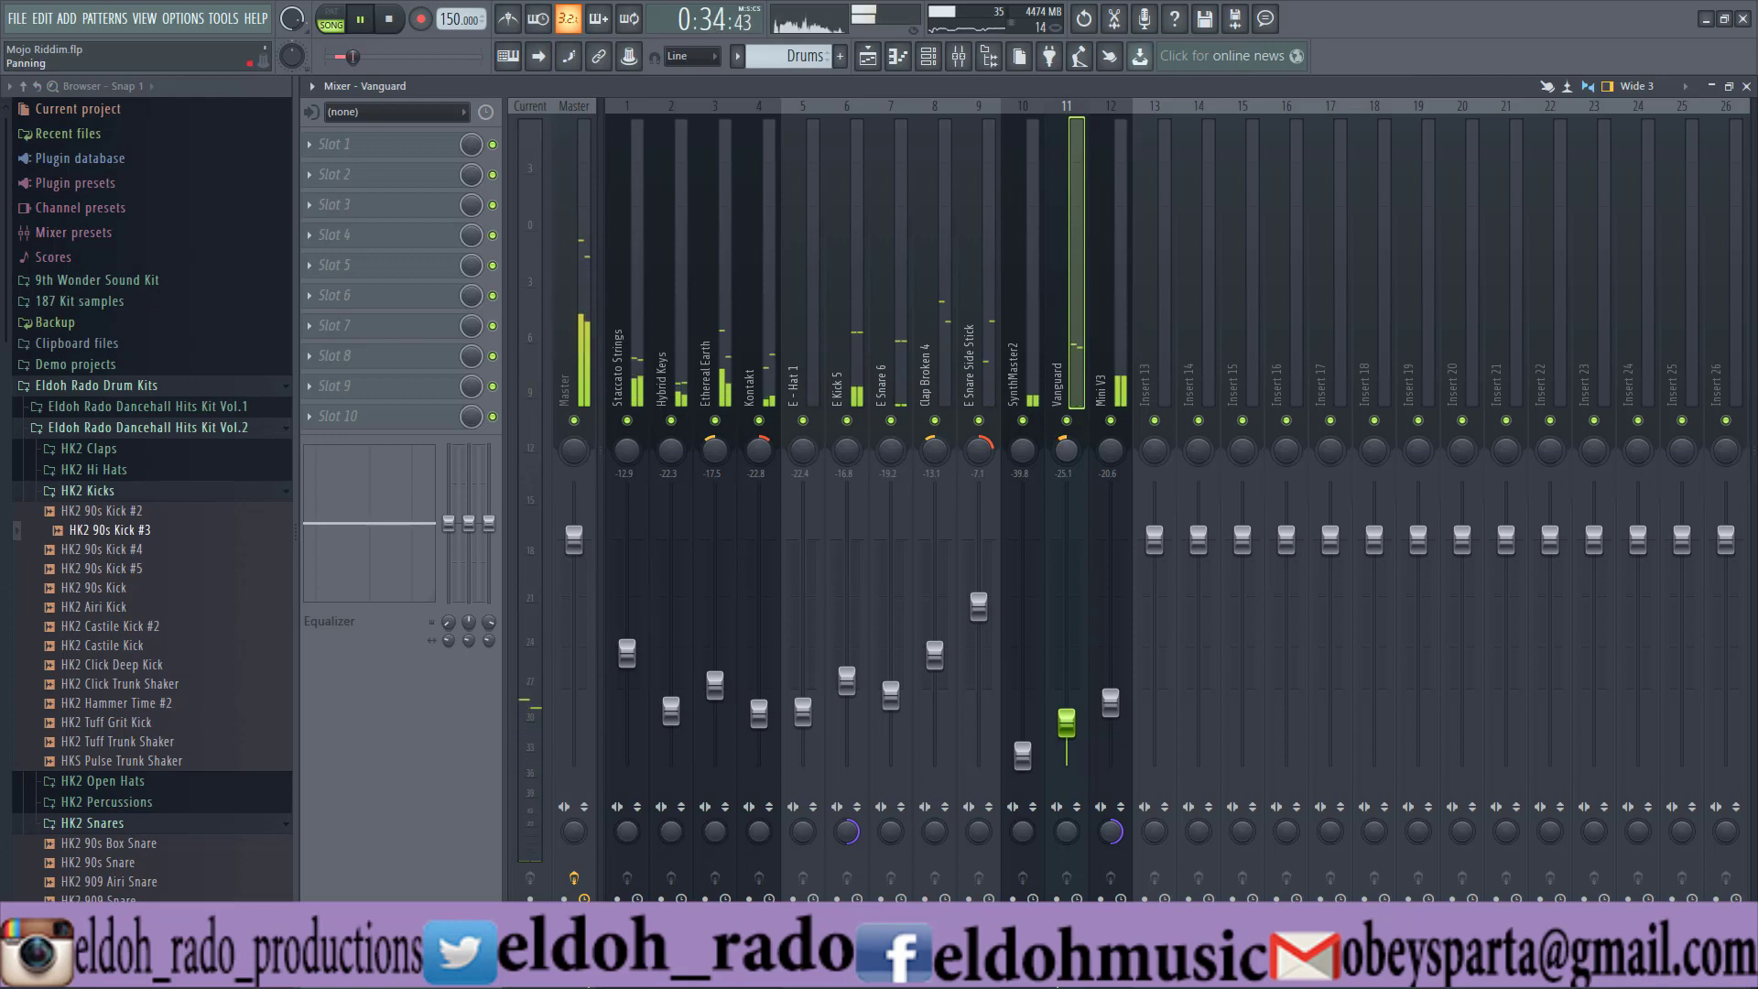
{"action": "left_click_drag", "start_coordinate": [1067, 472], "coordinate": [1067, 456]}
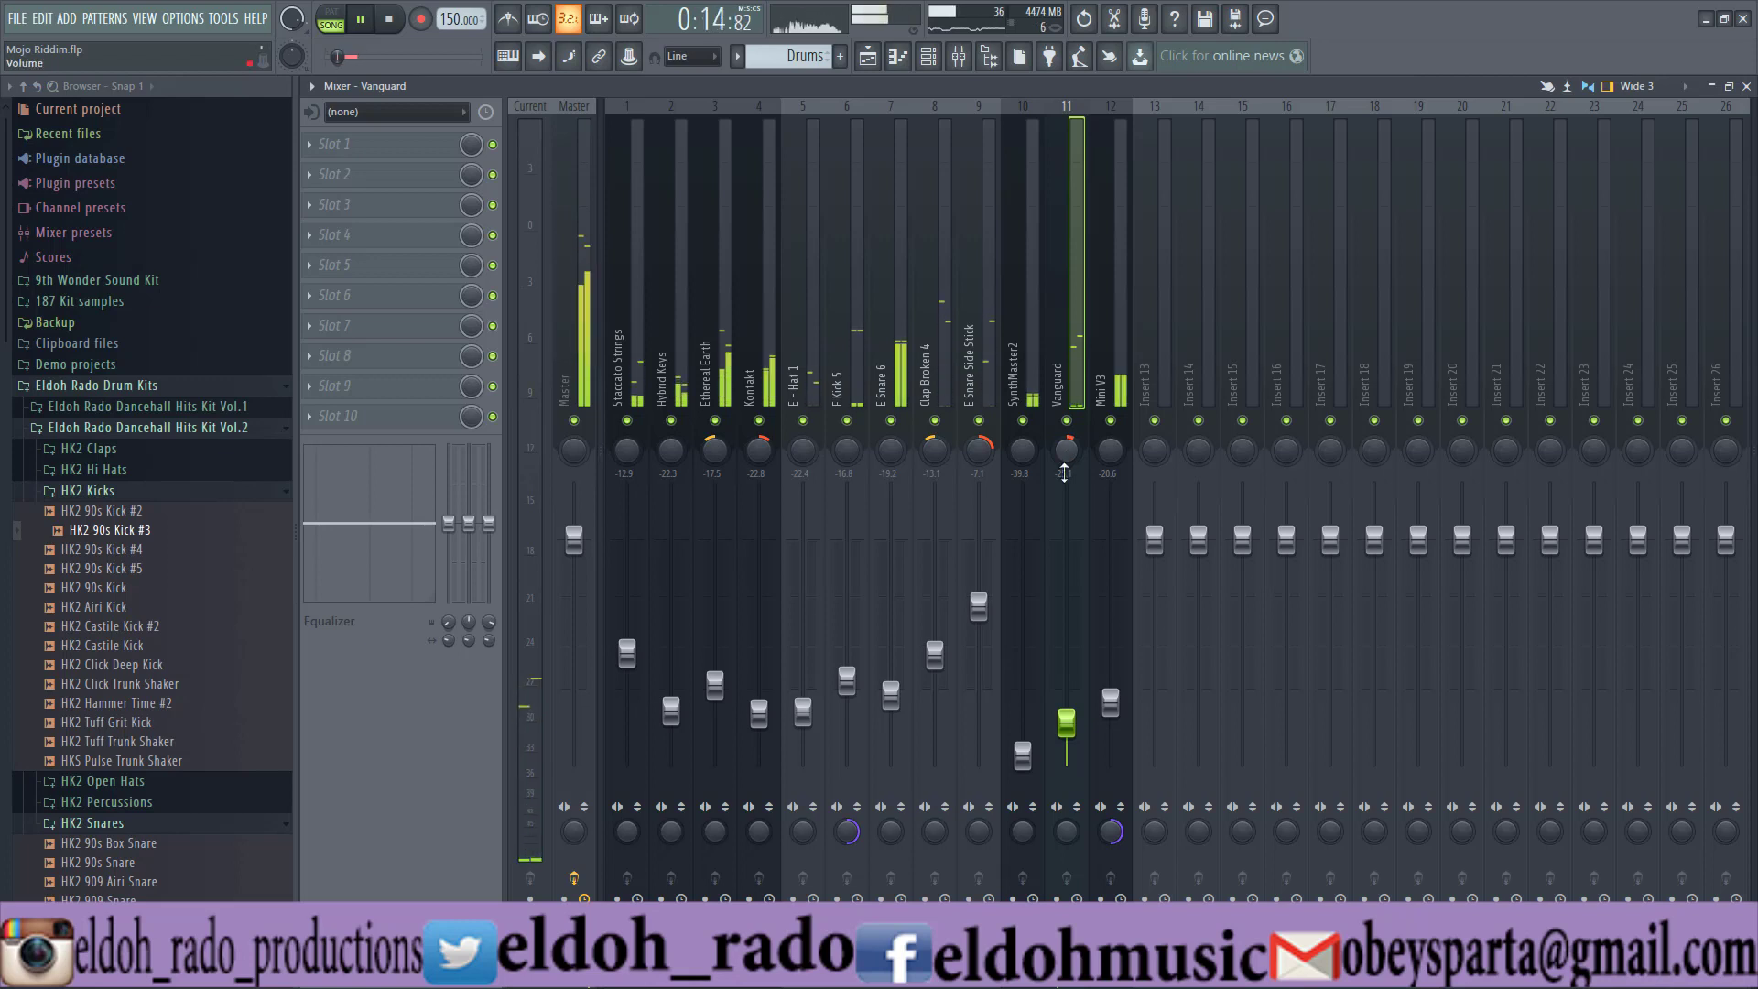
{"action": "key", "text": "space"}
Raise the Mini V3 volume to -18.3 dB and check the level by playing the selected range
{"action": "left_click", "coordinate": [1112, 668]}
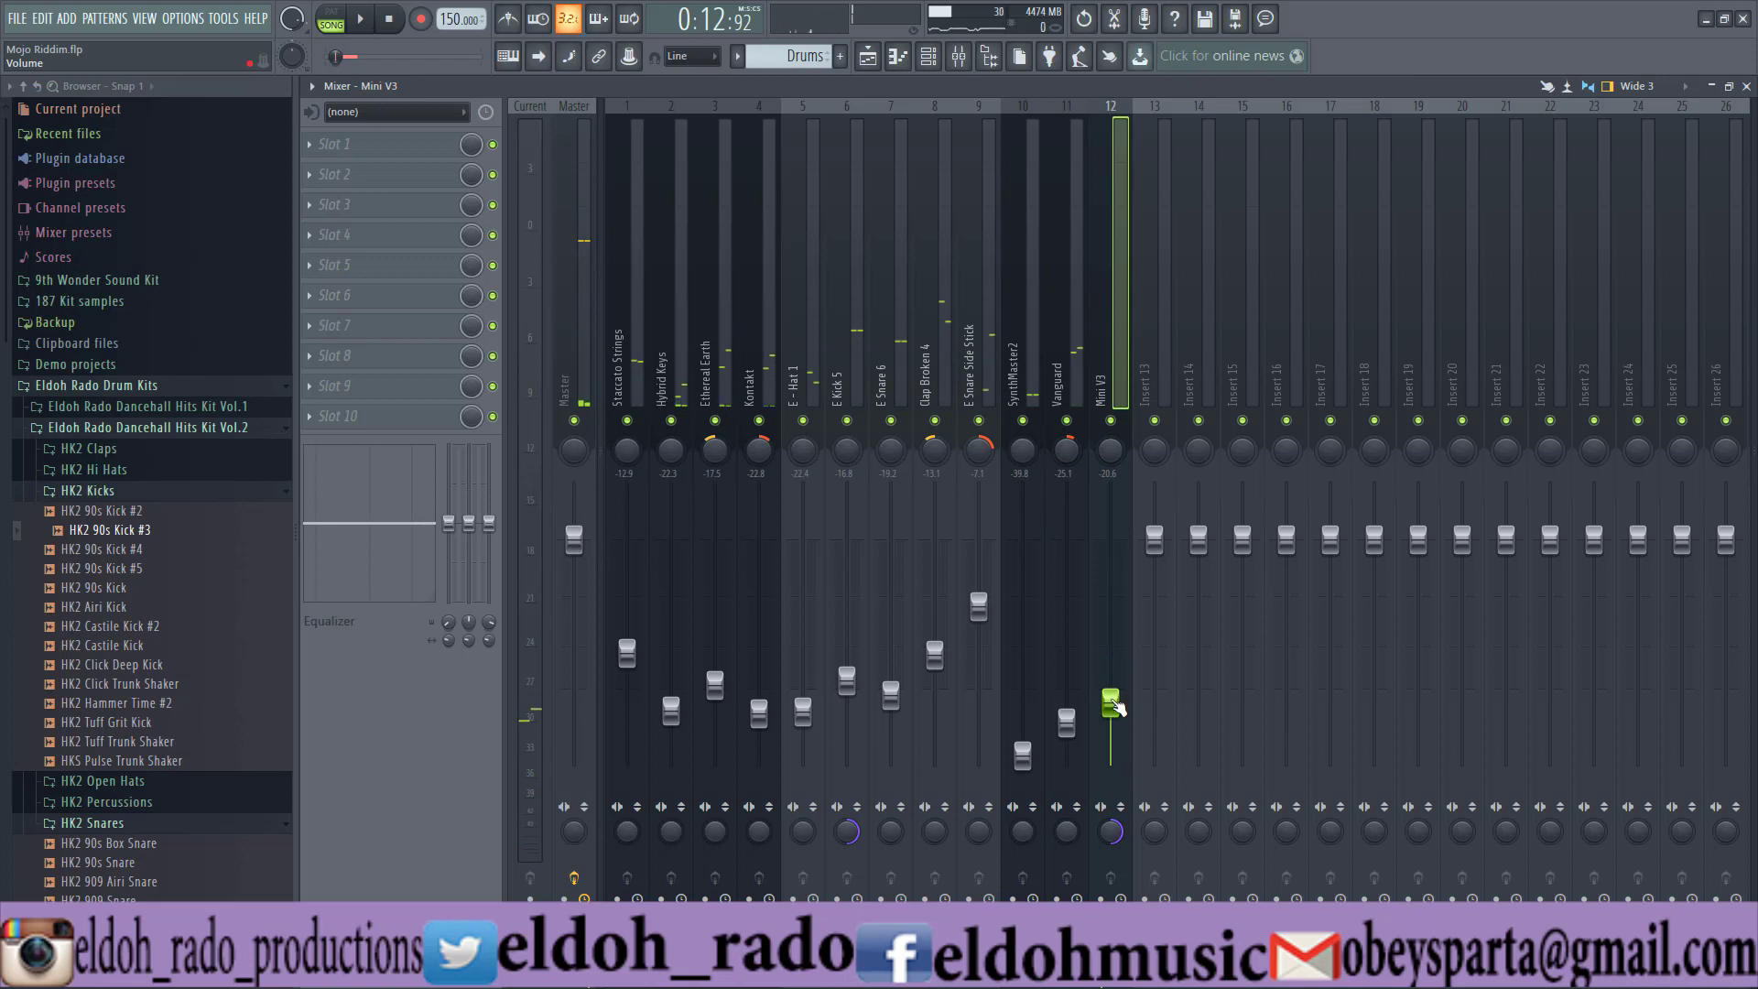
{"action": "left_click_drag", "start_coordinate": [1111, 703], "coordinate": [1111, 691]}
{"action": "key", "text": "space"}
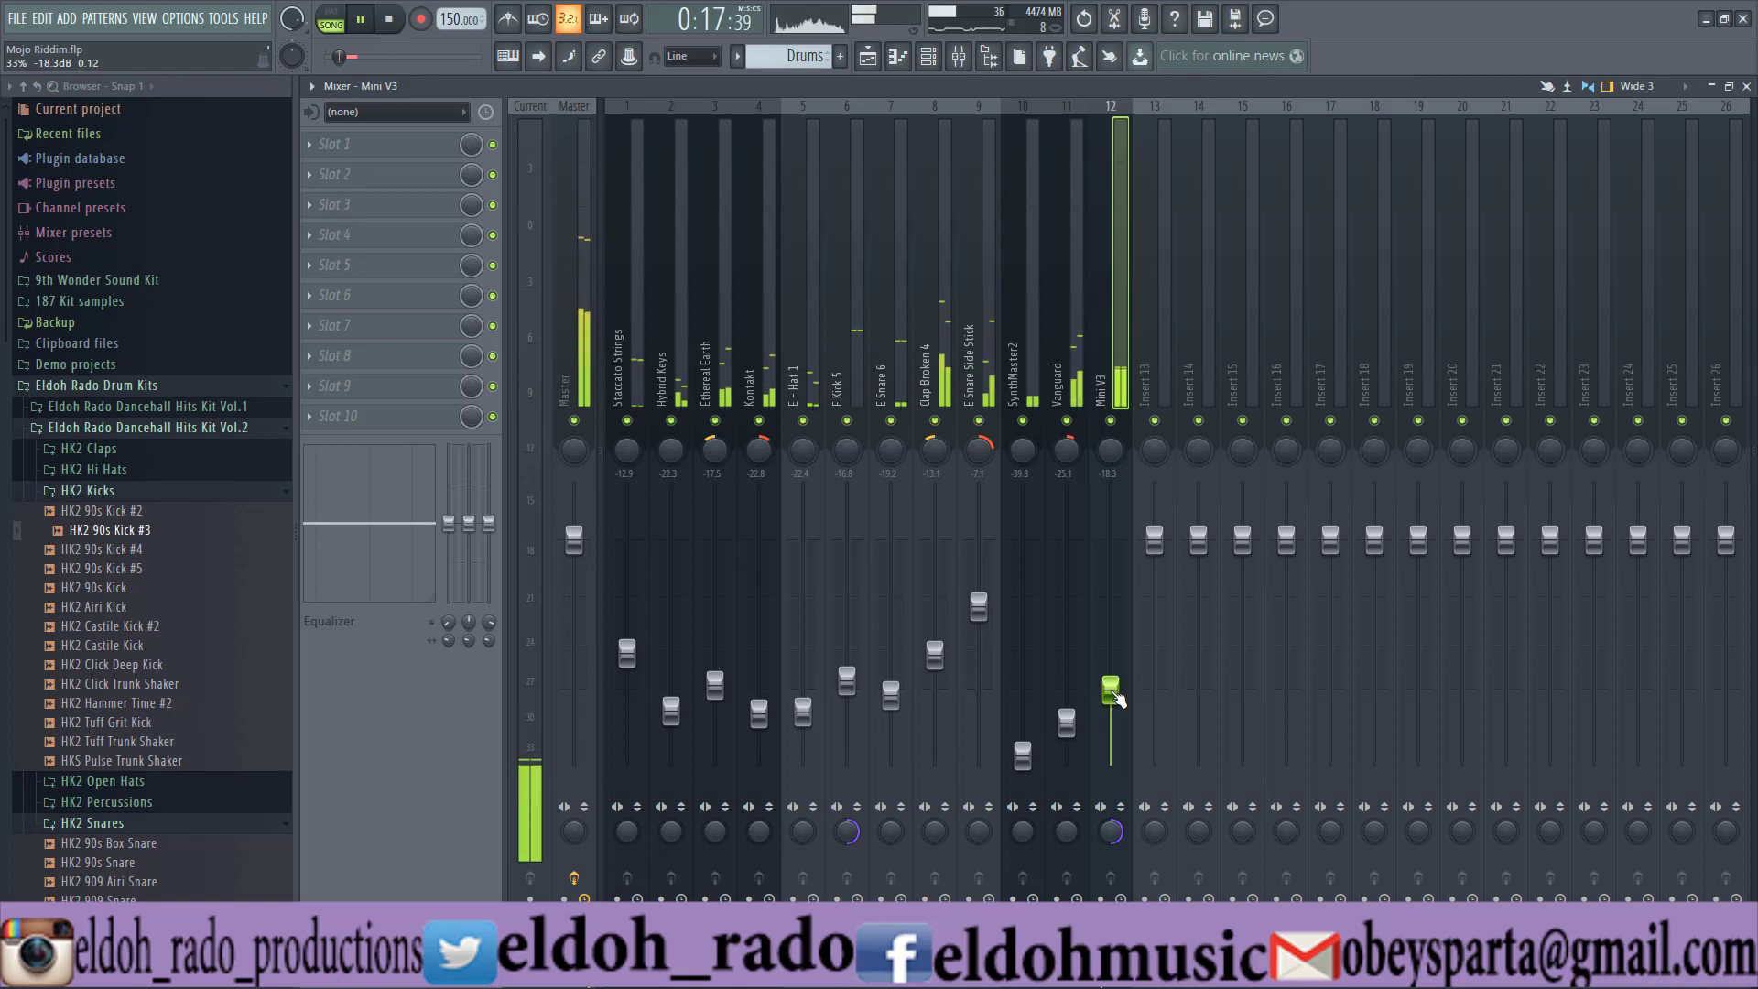
{"action": "key", "text": "space"}
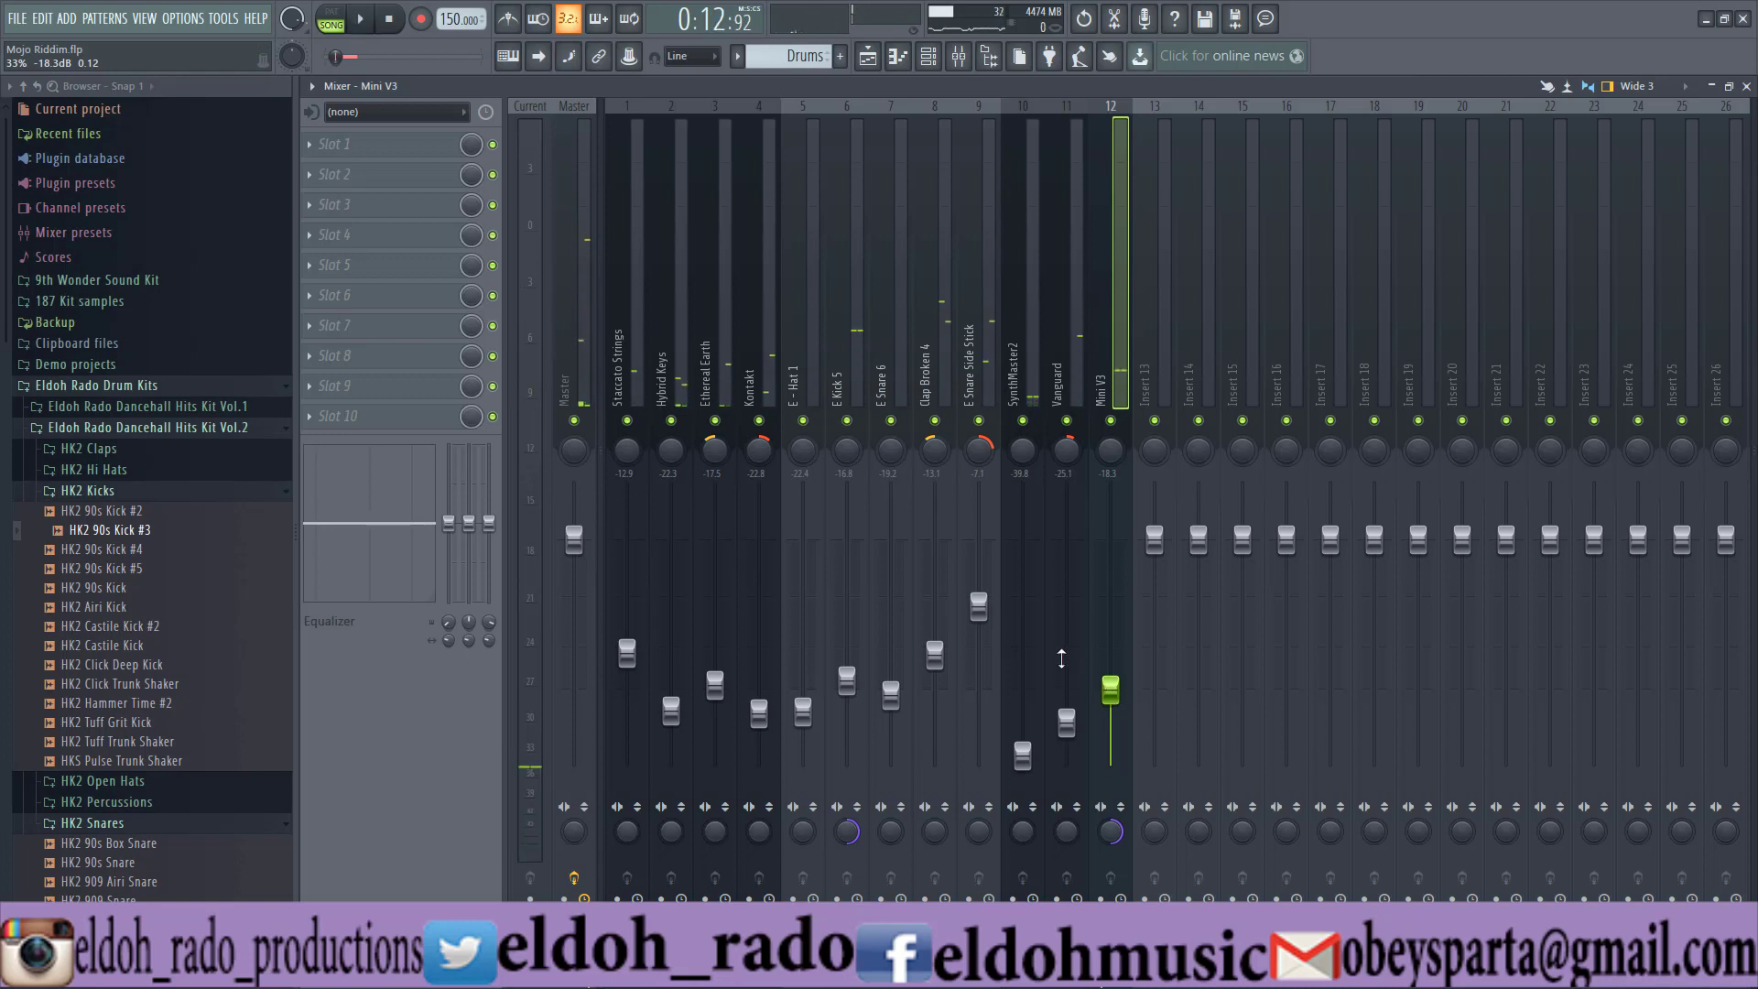